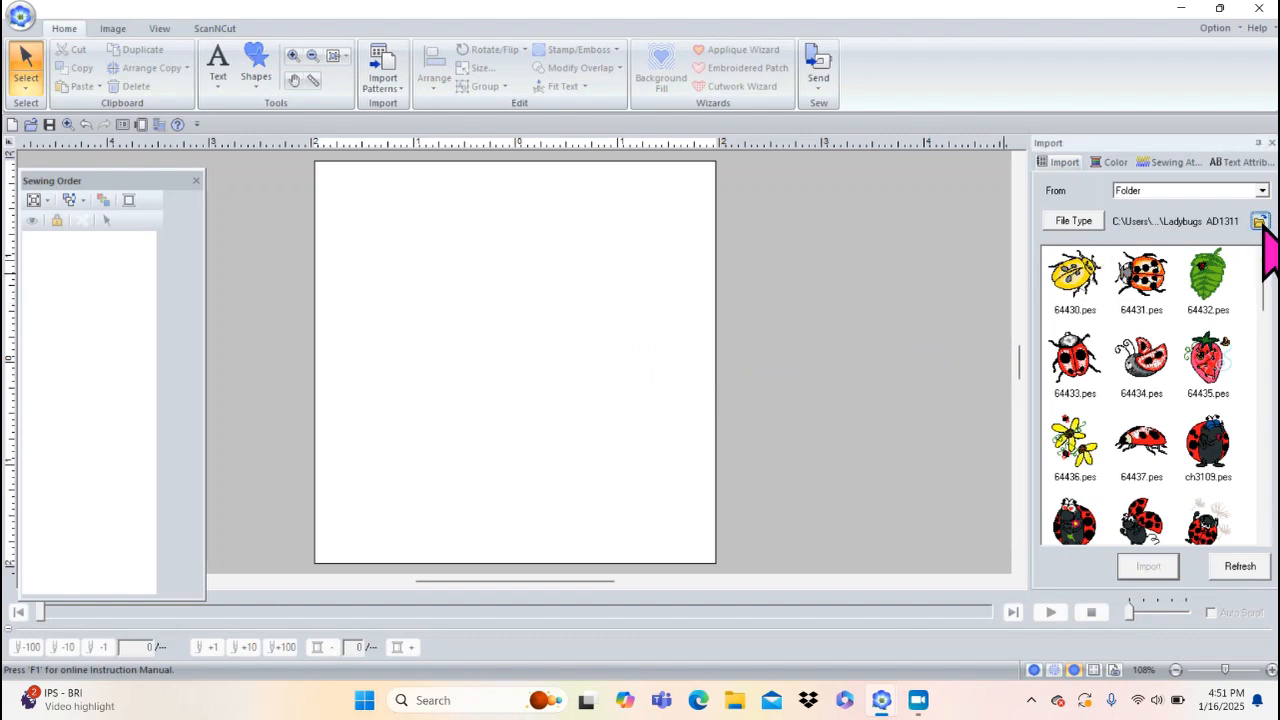
left_click(1260, 222)
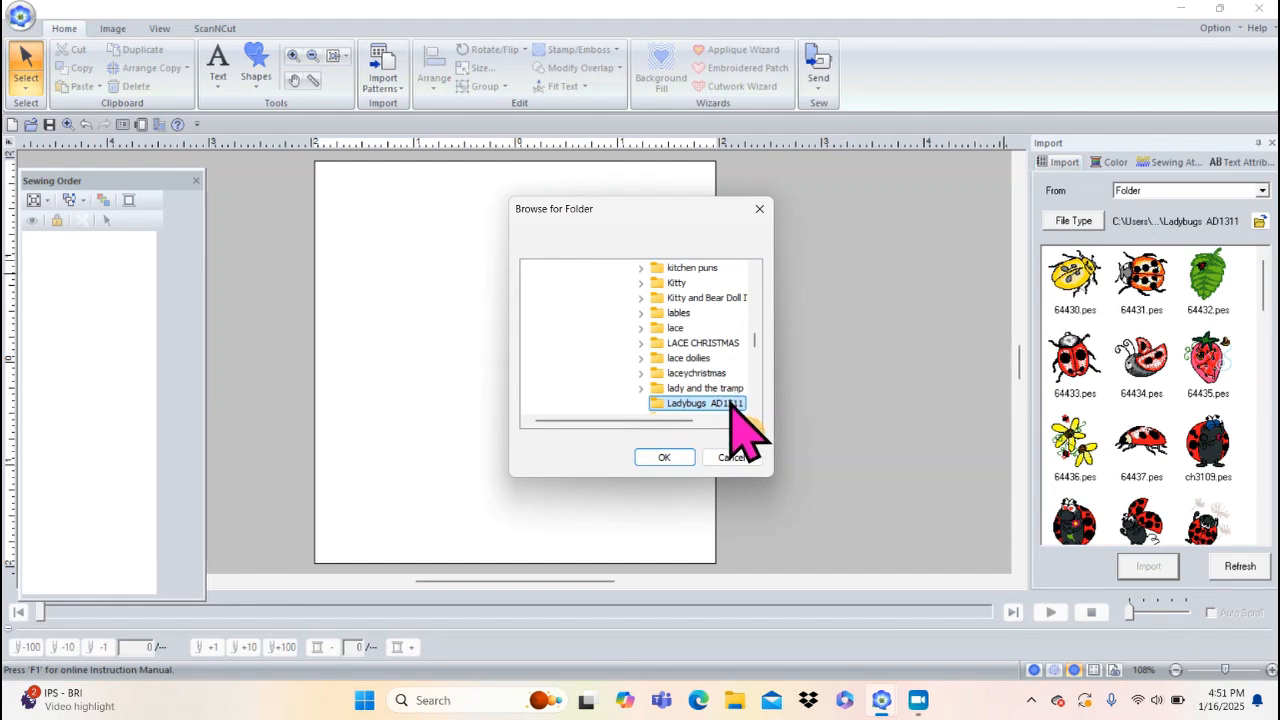
left_click_drag(756, 343, 754, 302)
left_click(740, 460)
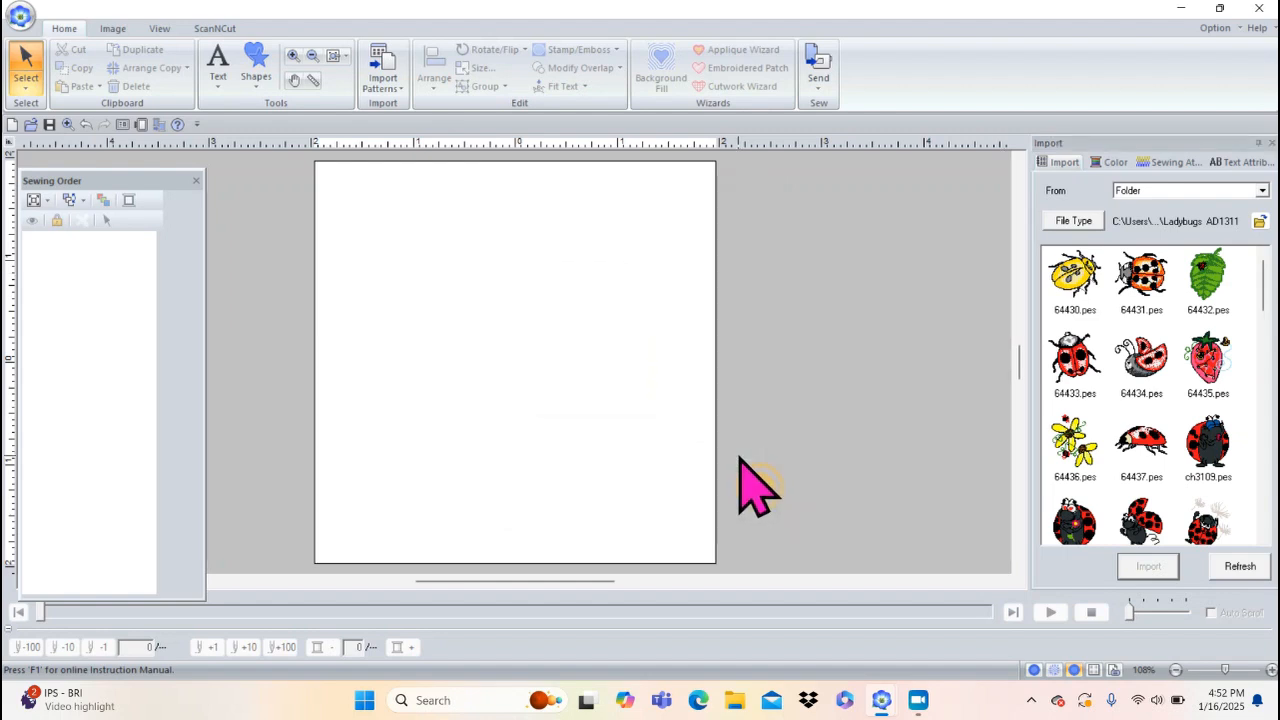
left_click(1067, 295)
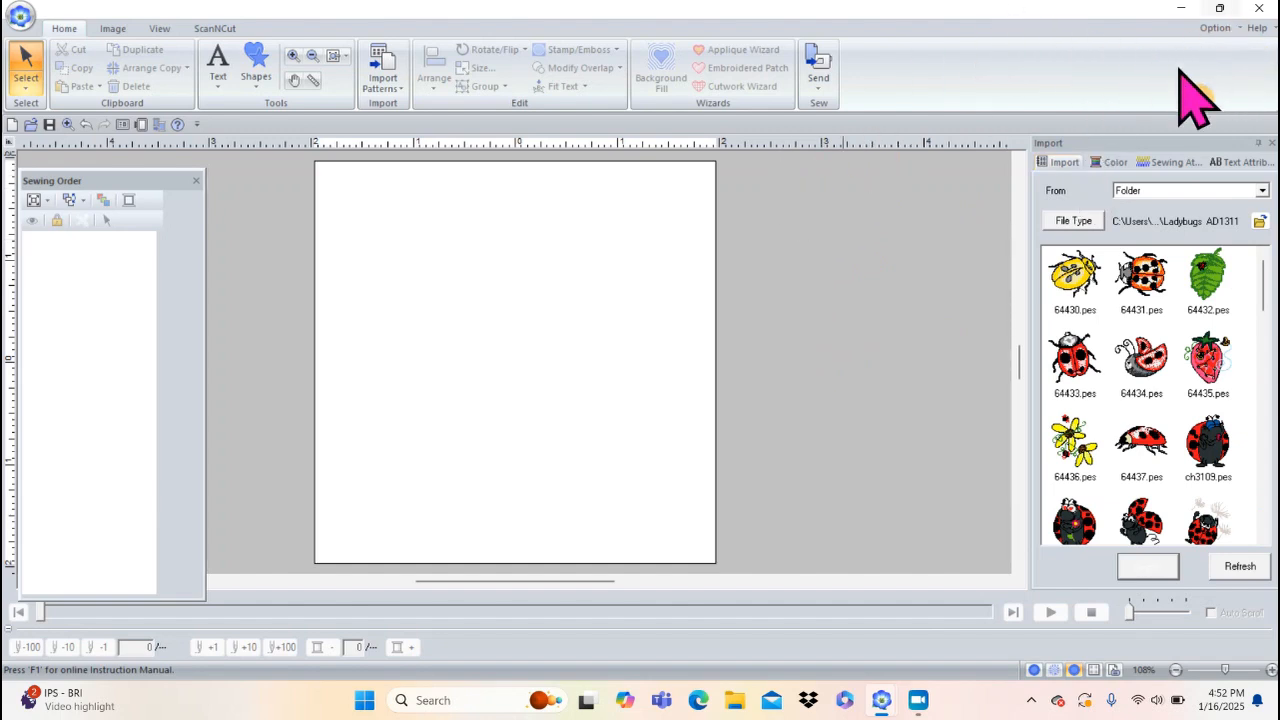
- Switch to the Design Database and select the NSC10a.PES design in the negative space folder
left_click(1222, 32)
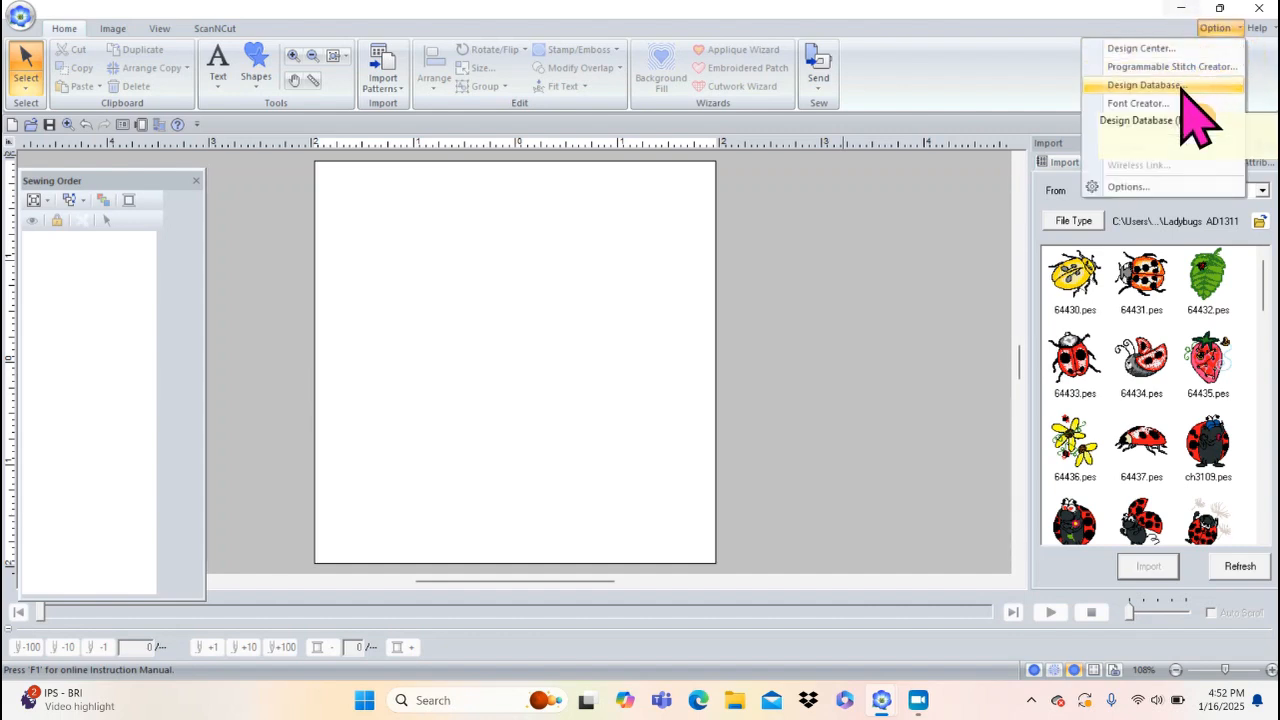
left_click(1183, 88)
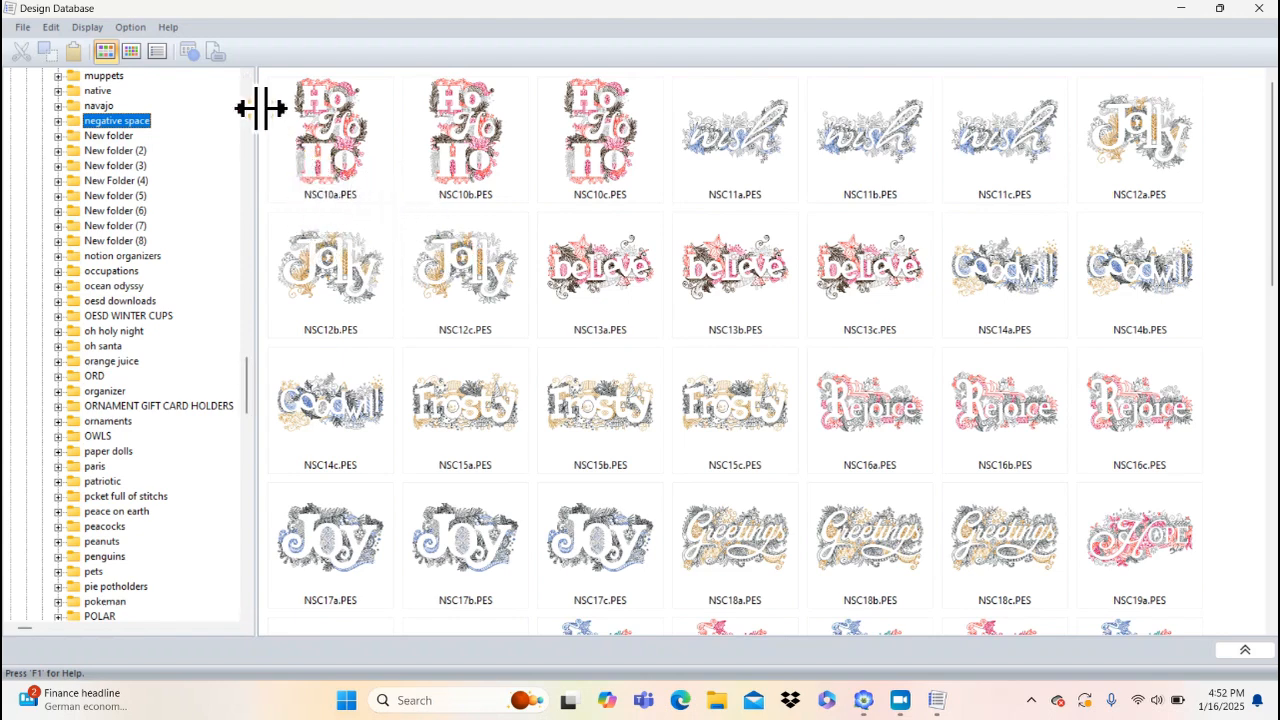
left_click(330, 127)
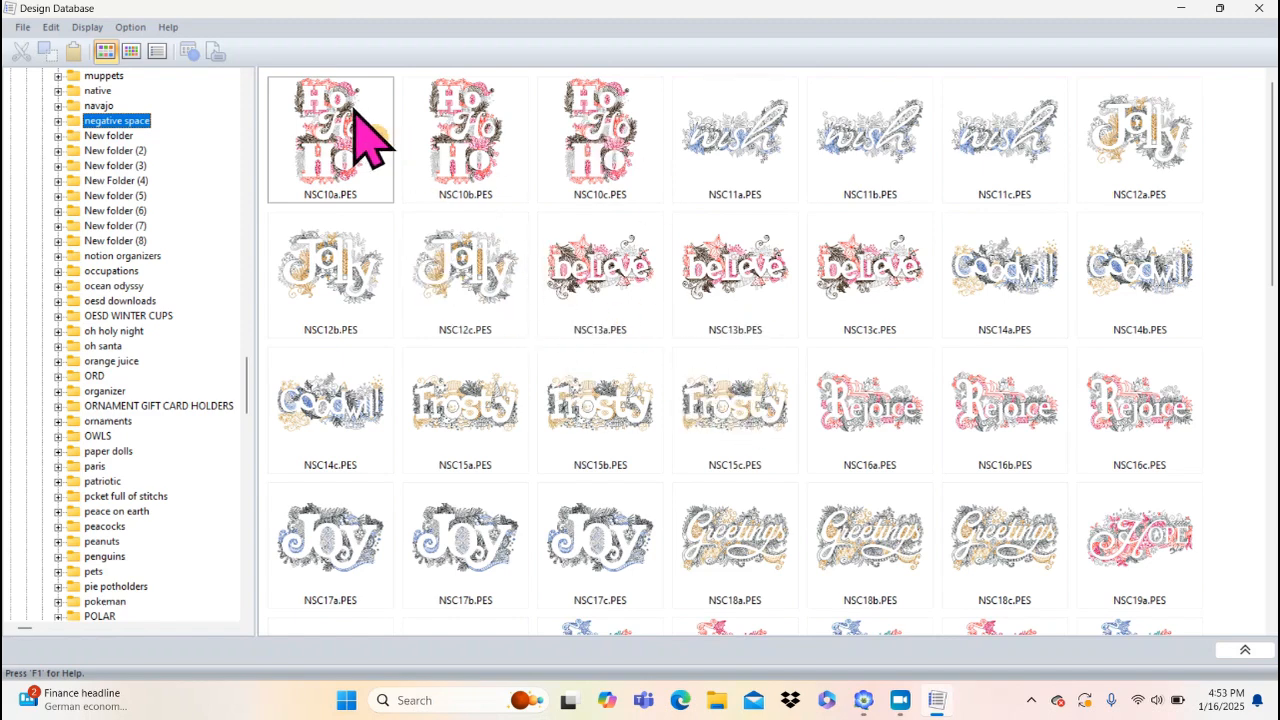
- Check which network sewing machines are set up, and leave the settings without changes
left_click(167, 28)
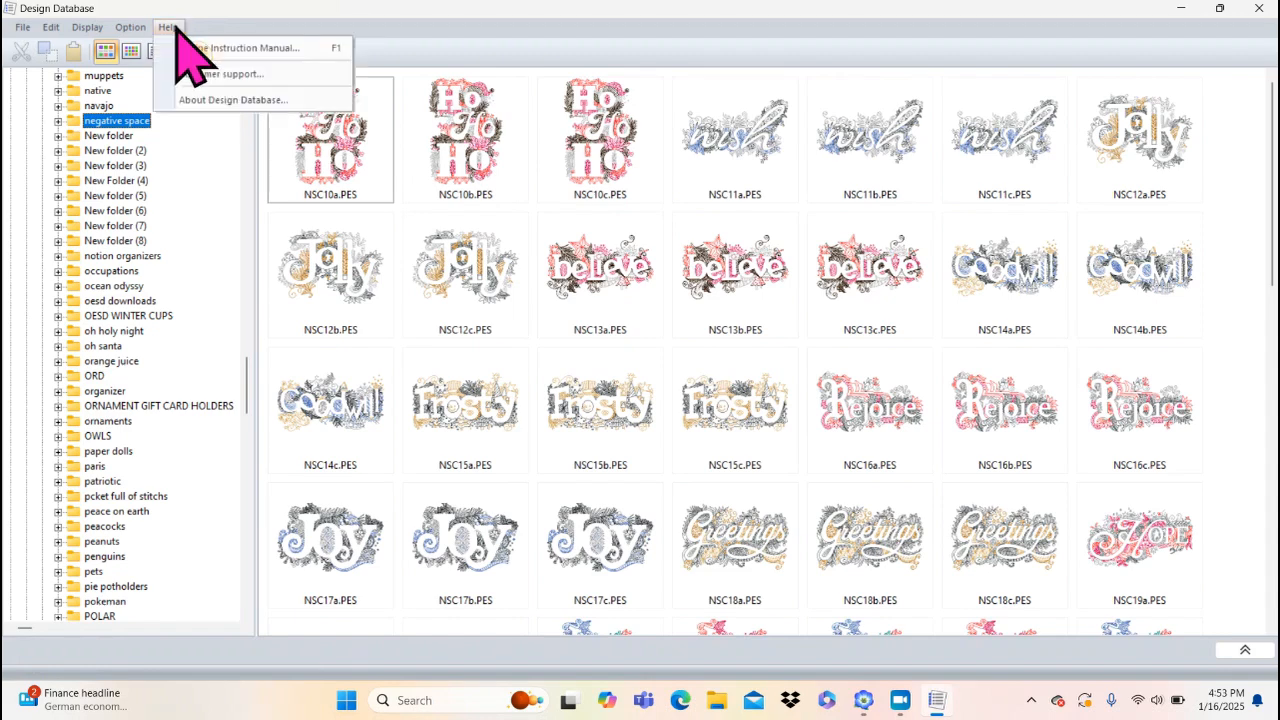
mouse_move(135, 28)
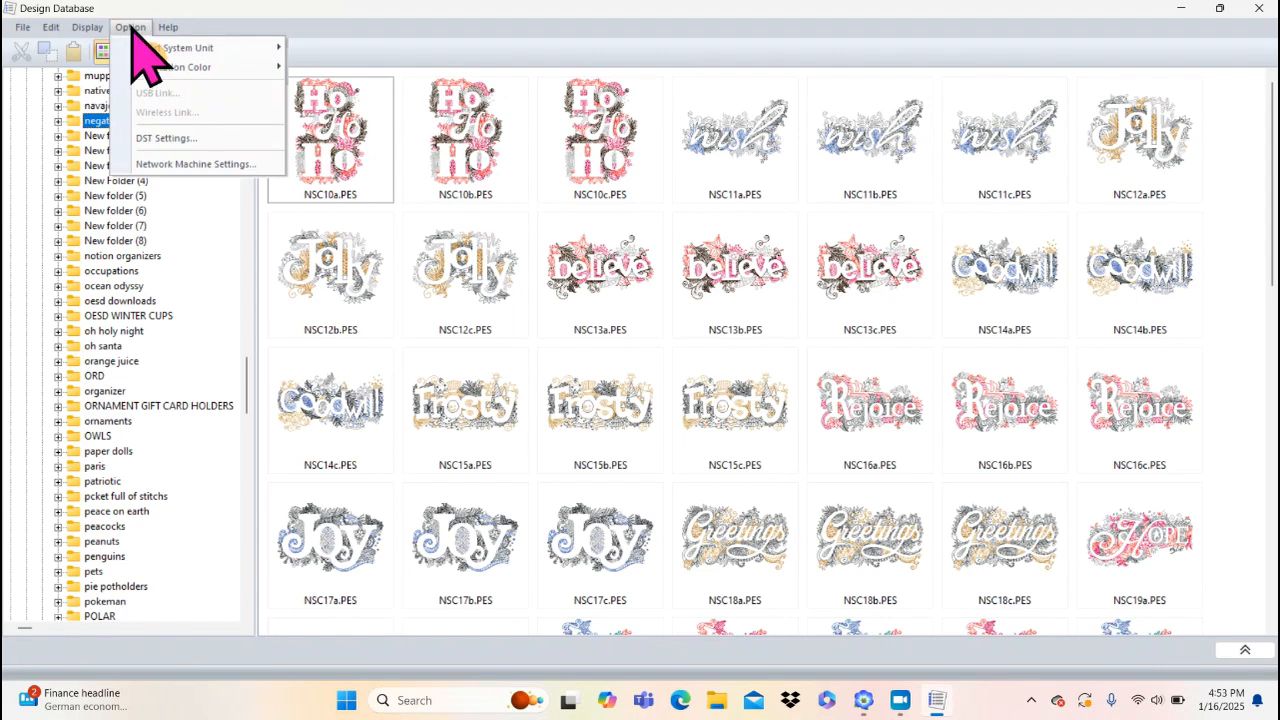
left_click(190, 165)
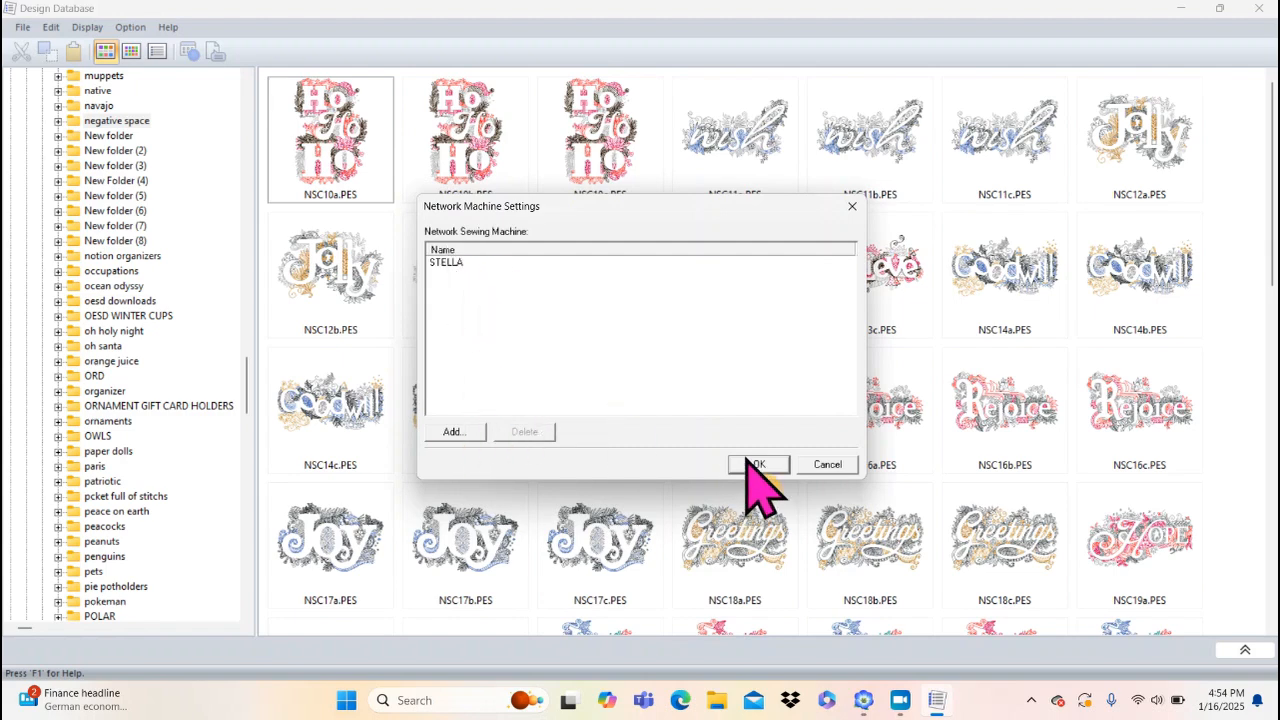
left_click(828, 466)
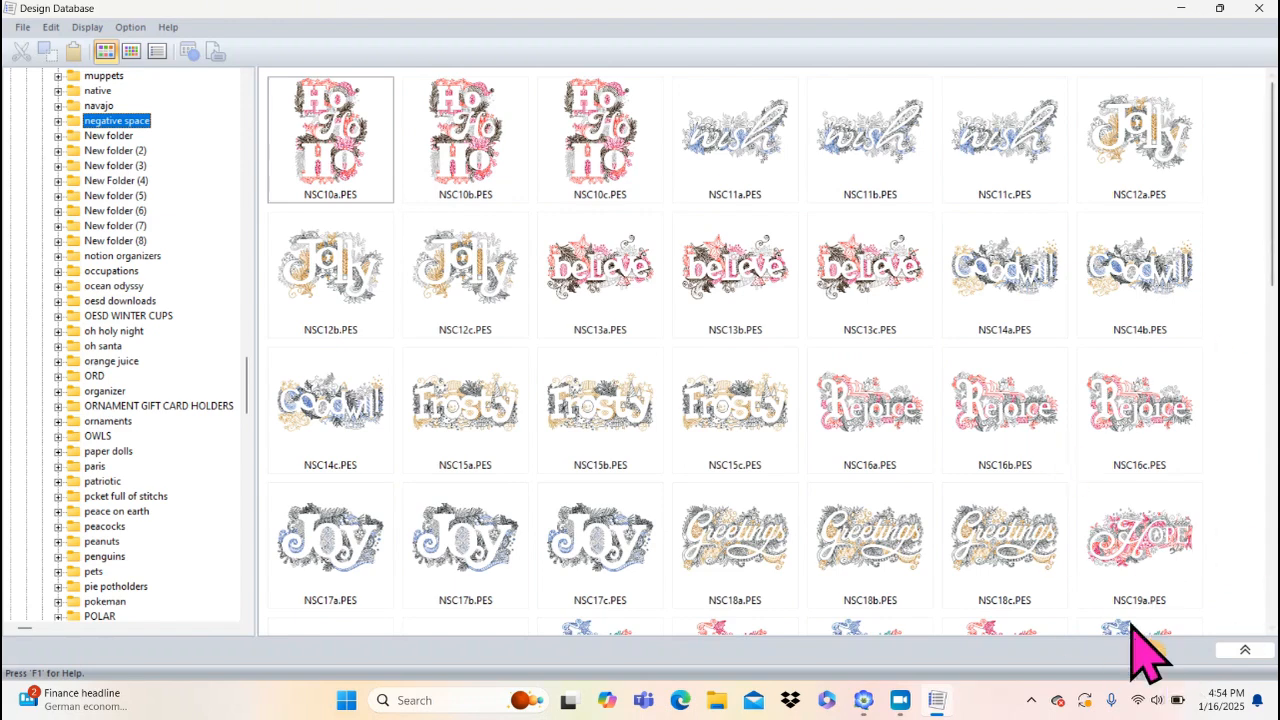
- Add the NSC10b.PES design to the writing list for the STELLA machine, then hide the writing area
left_click(1246, 651)
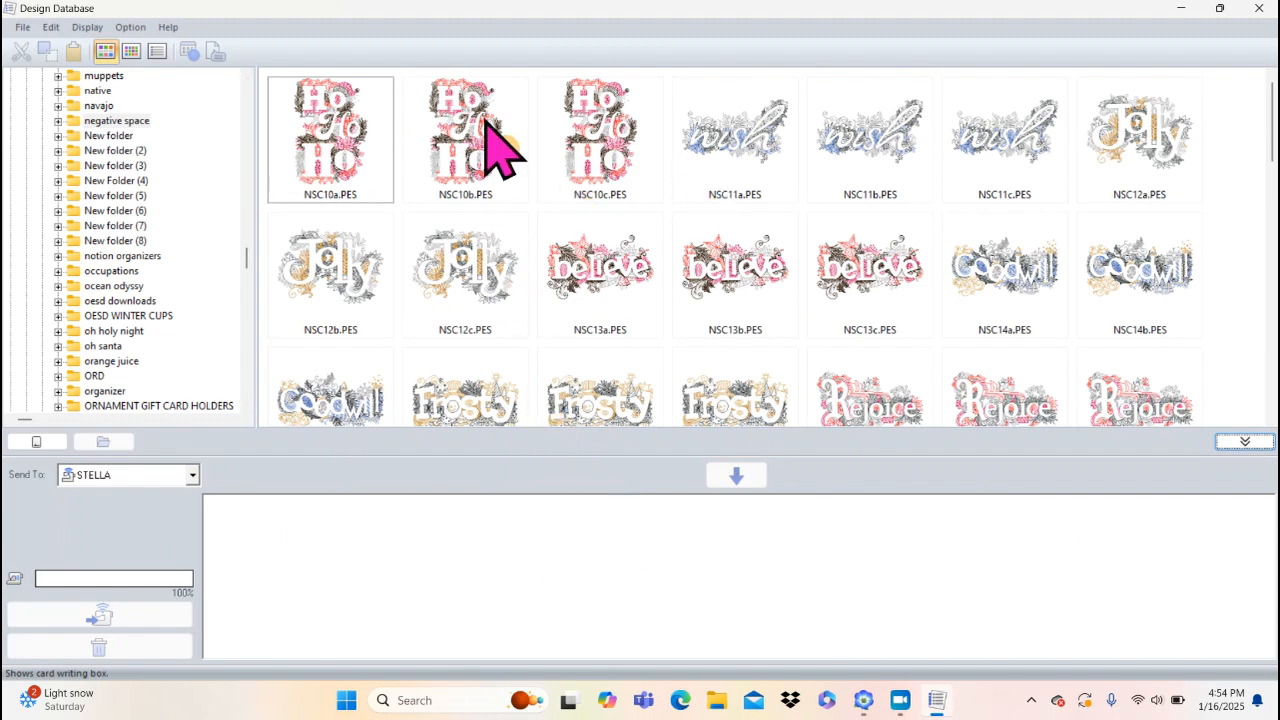
left_click(480, 192)
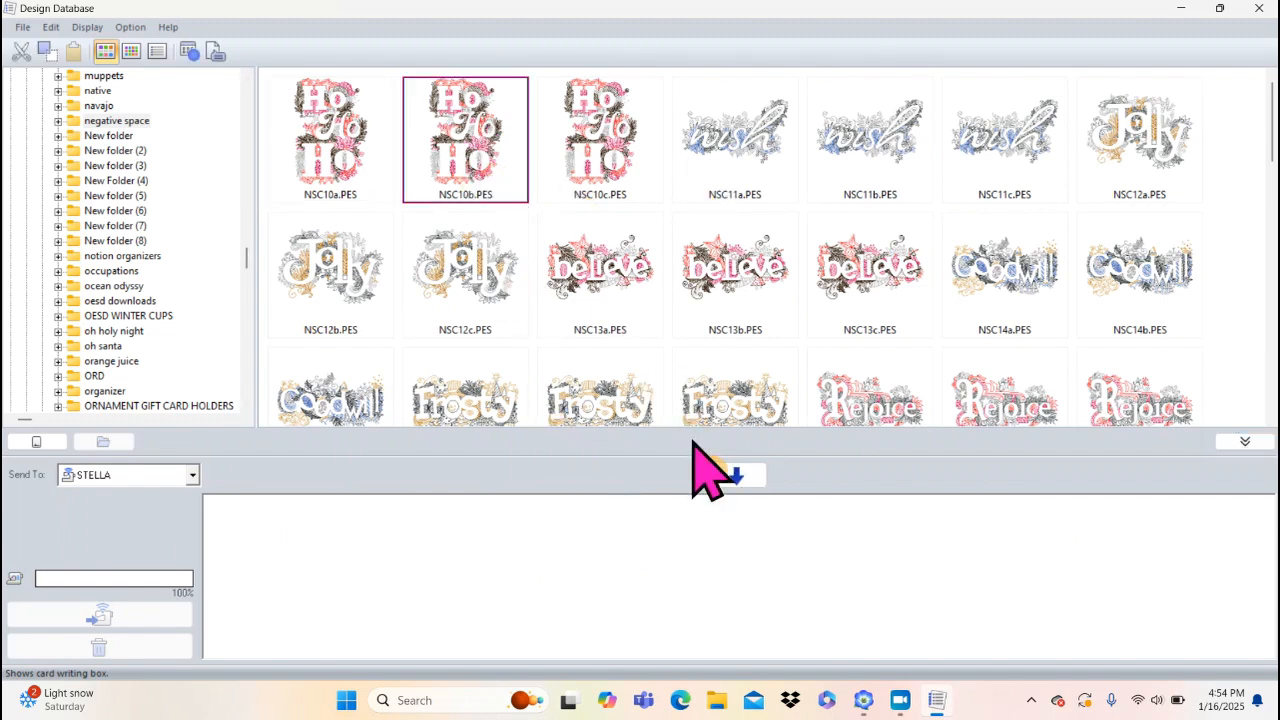
left_click(730, 477)
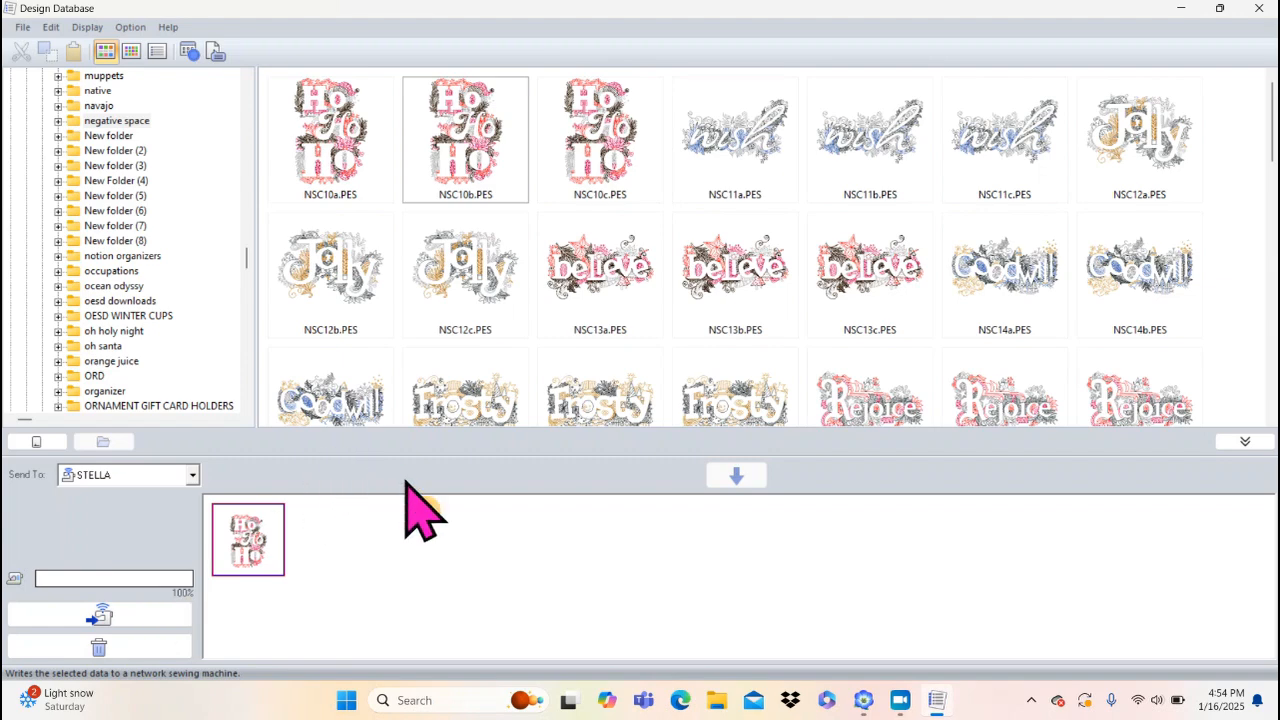
left_click(1242, 442)
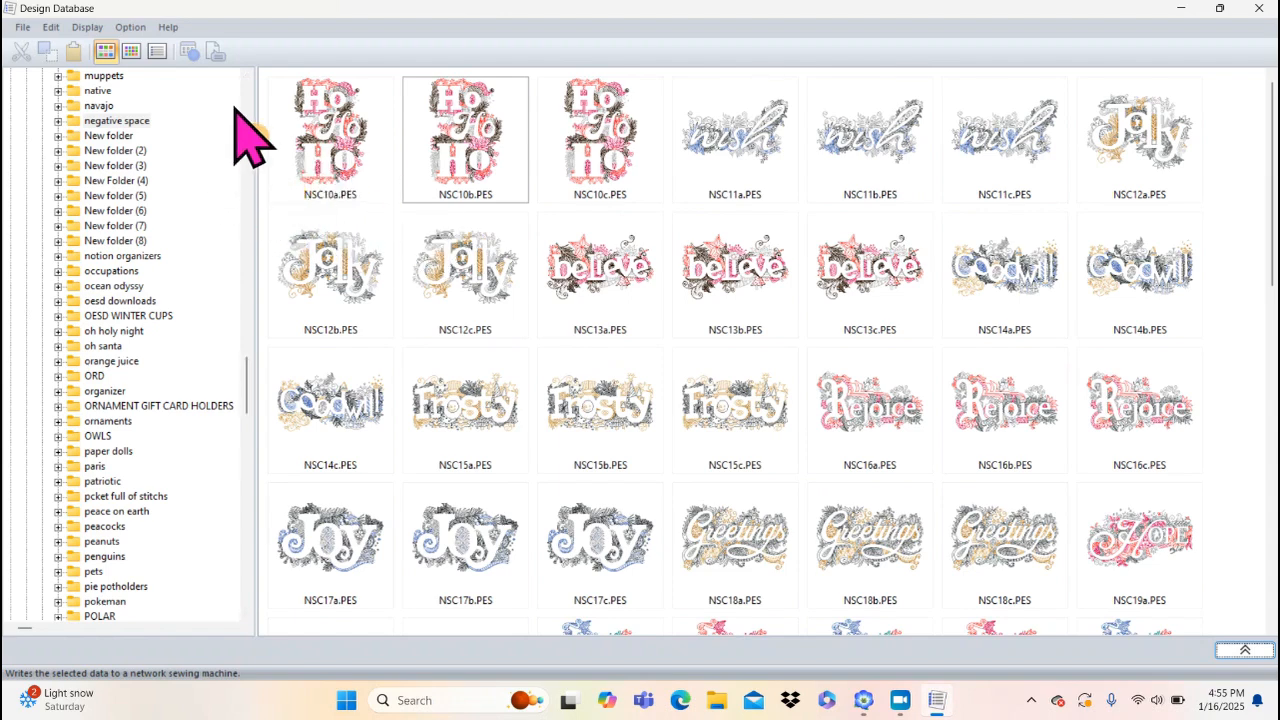
- Open the doll class folder in the folder tree to show its designs
mouse_move(247, 387)
left_mouse_down()
mouse_move(252, 103)
mouse_move(252, 575)
mouse_move(247, 400)
left_mouse_up()
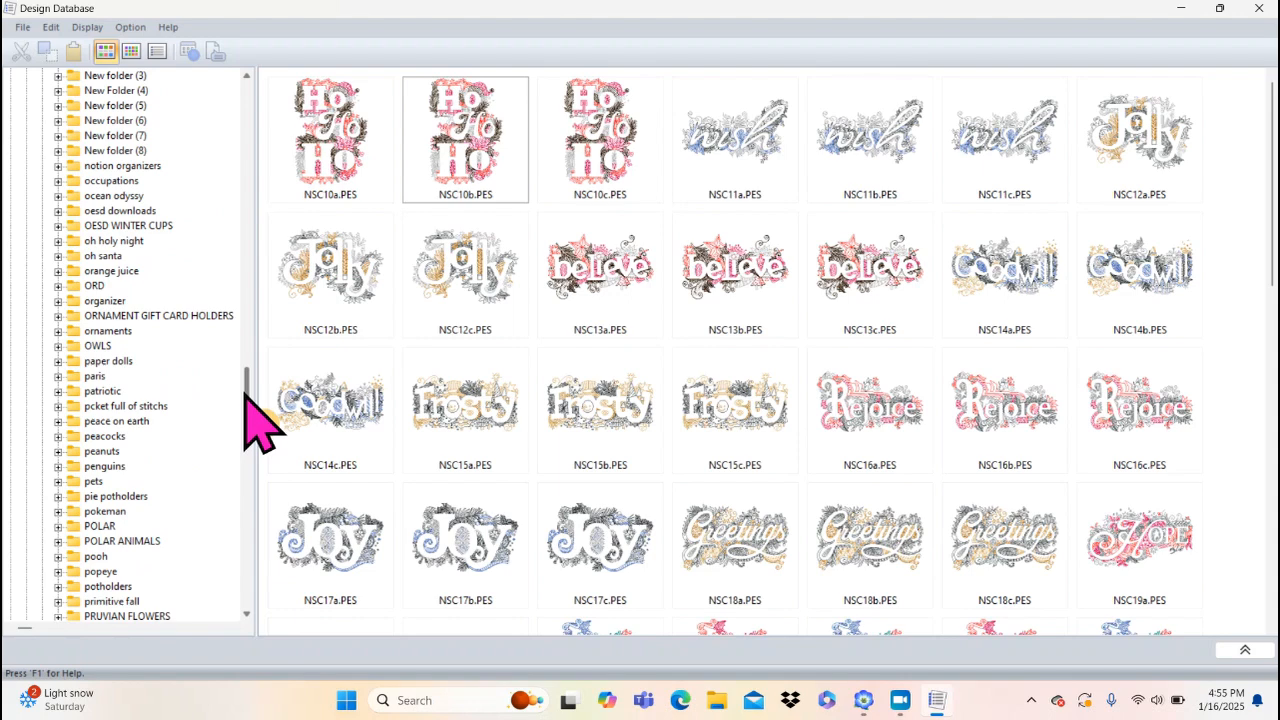
left_click_drag(244, 390, 240, 232)
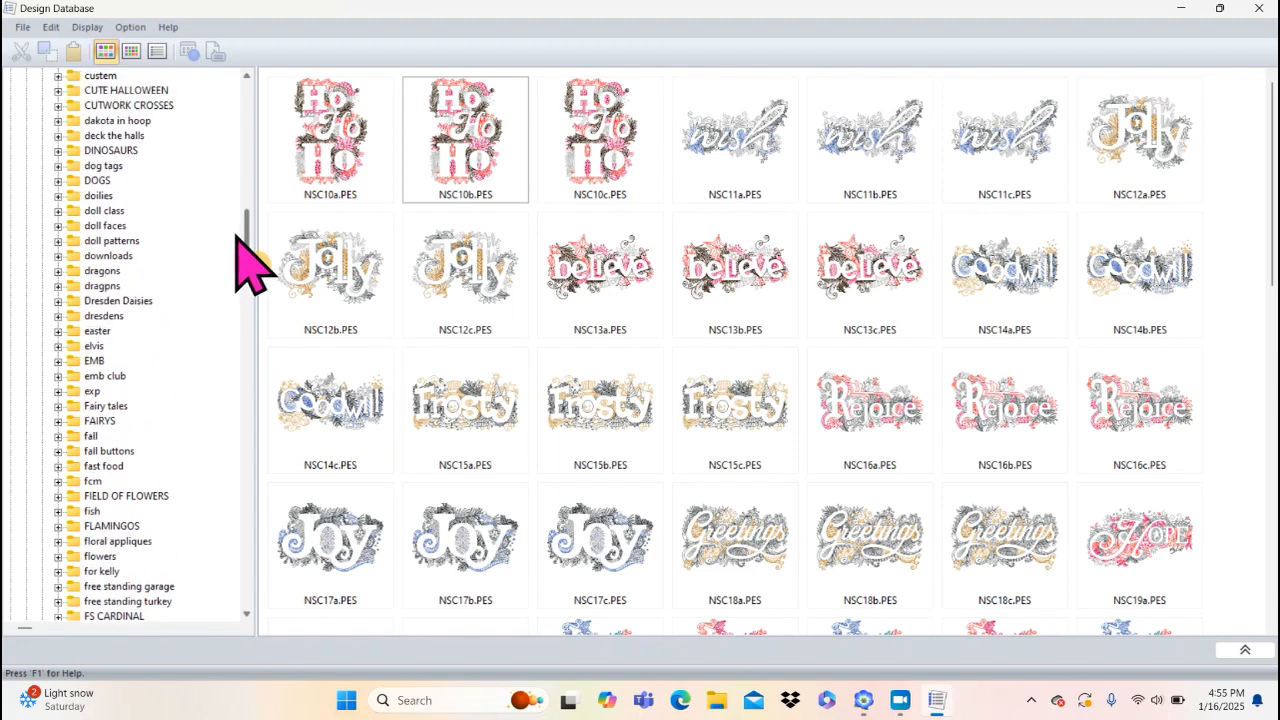
left_click(113, 212)
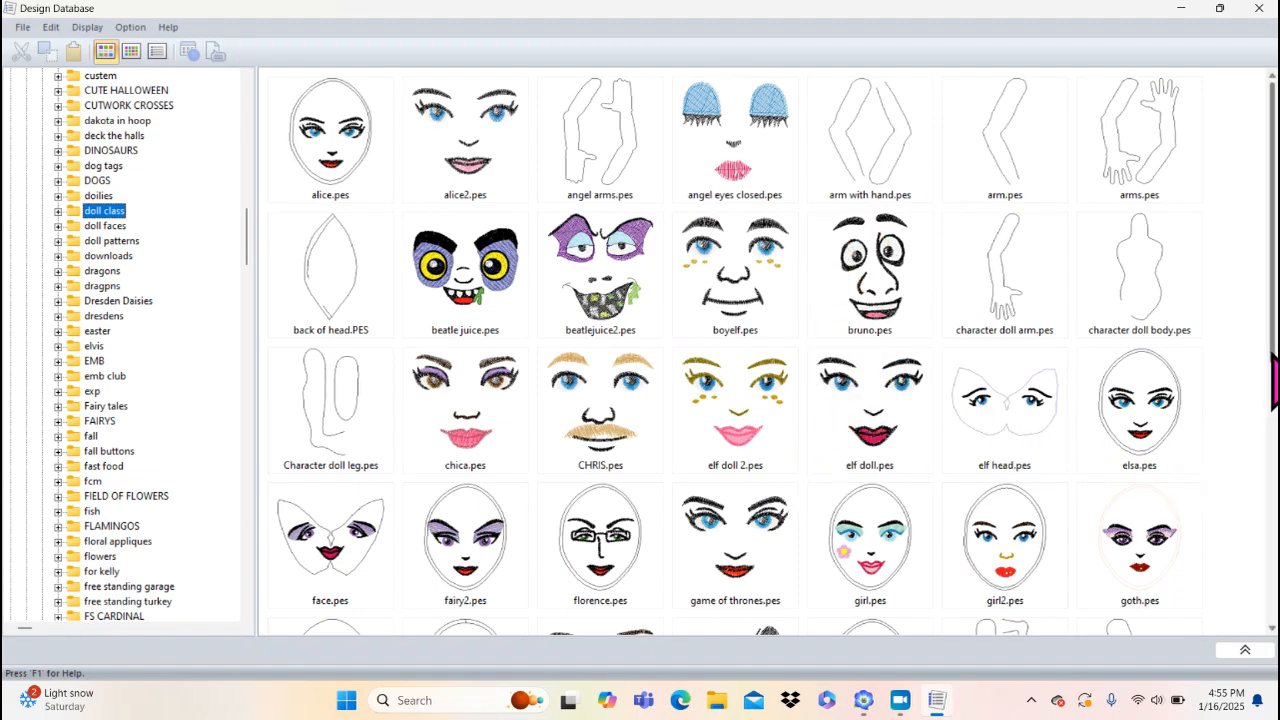
- Look through the doll class designs and preview beatlejuice2.pes at a larger size
scroll(1273, 380, "down", 5)
scroll(1260, 550, "down", 2)
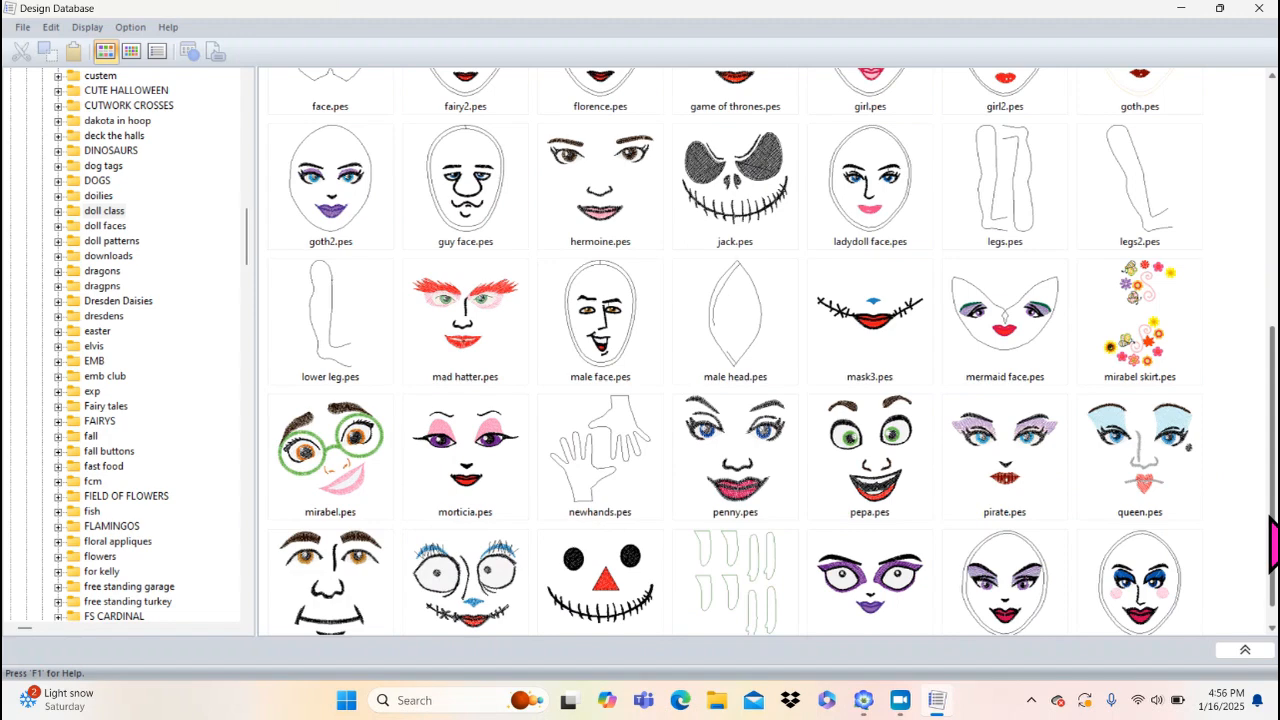
scroll(1270, 545, "up", 5)
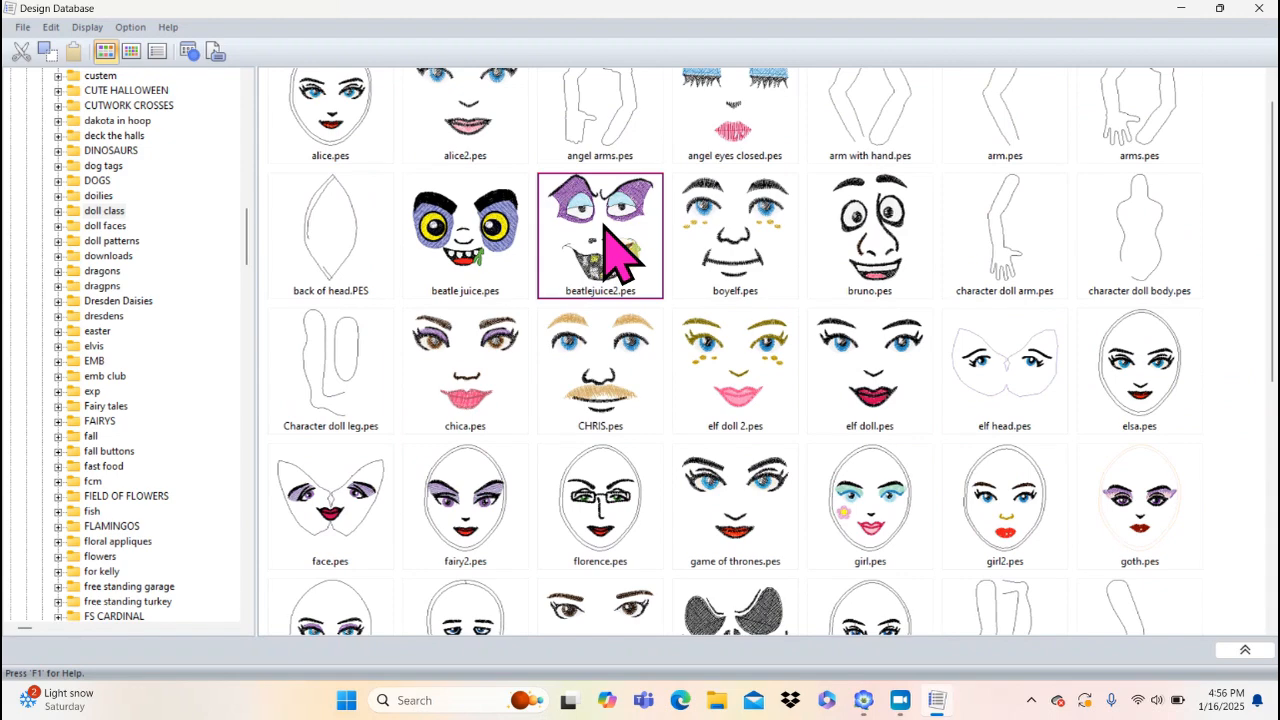
right_click(604, 226)
left_click(650, 236)
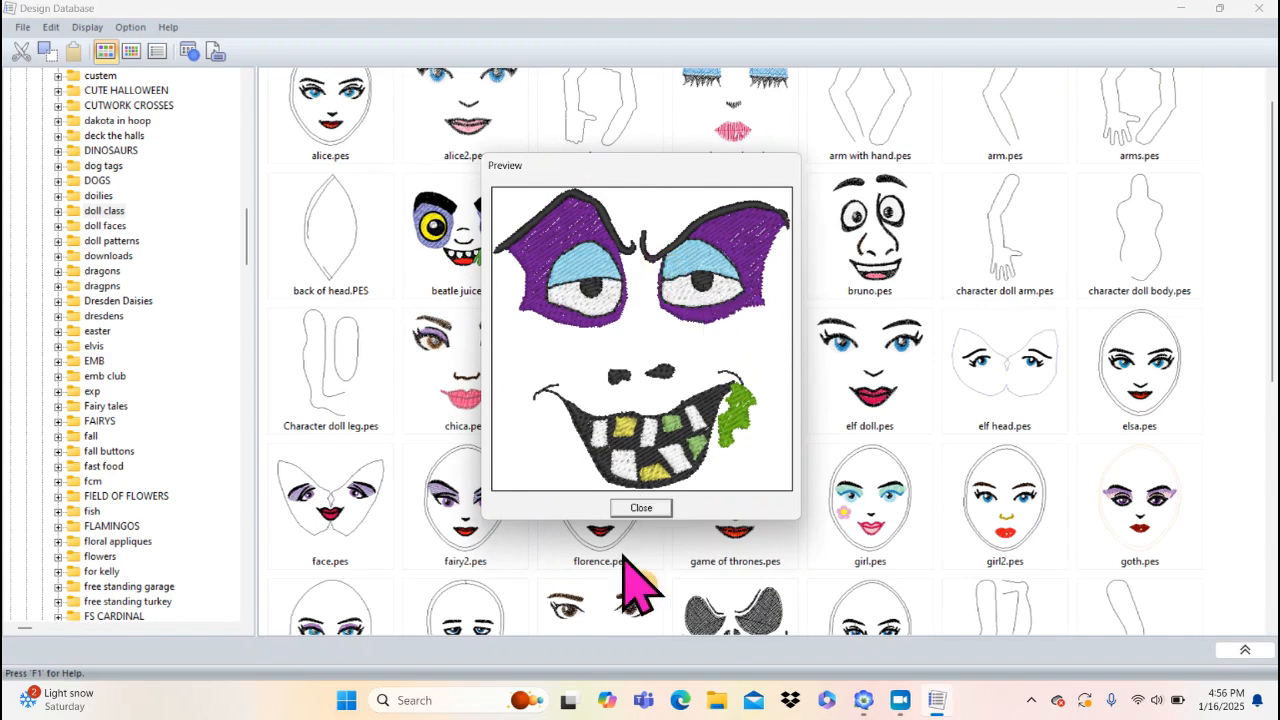
left_click(639, 510)
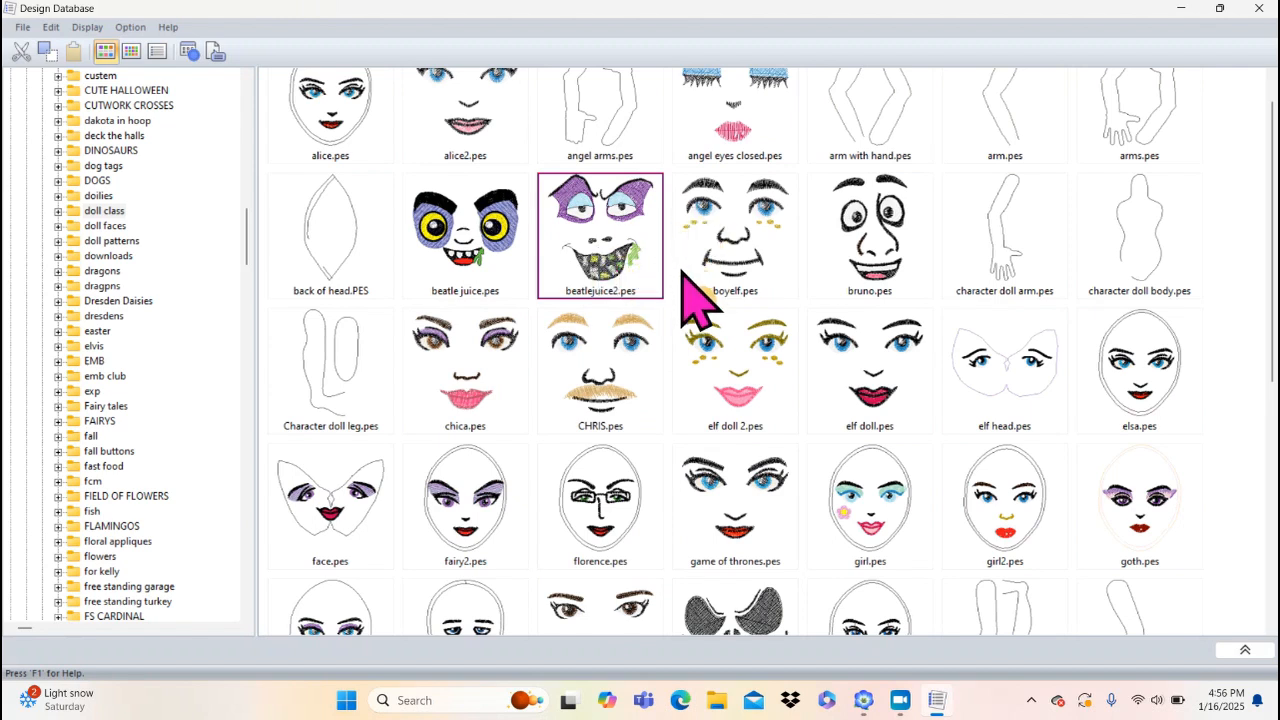
- Open beatlejuice2.pes in Layout & Editing and group all parts of the face
double_click(655, 245)
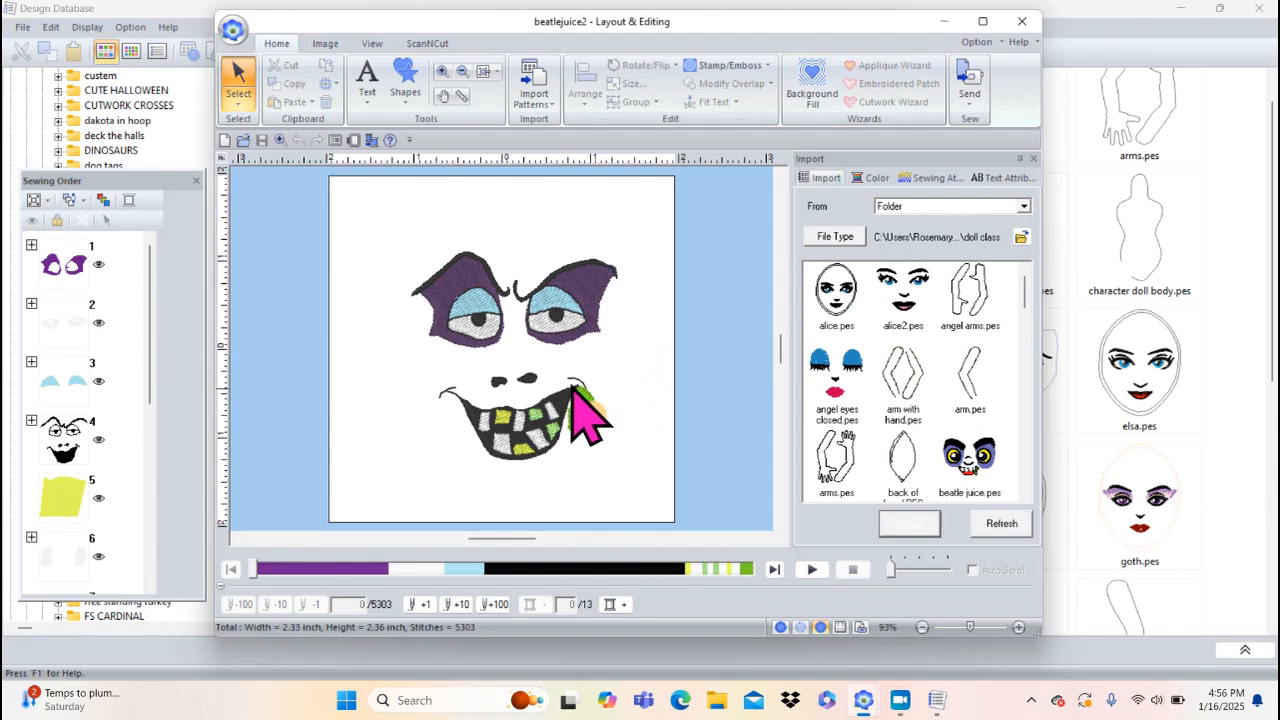
left_click_drag(375, 216, 662, 485)
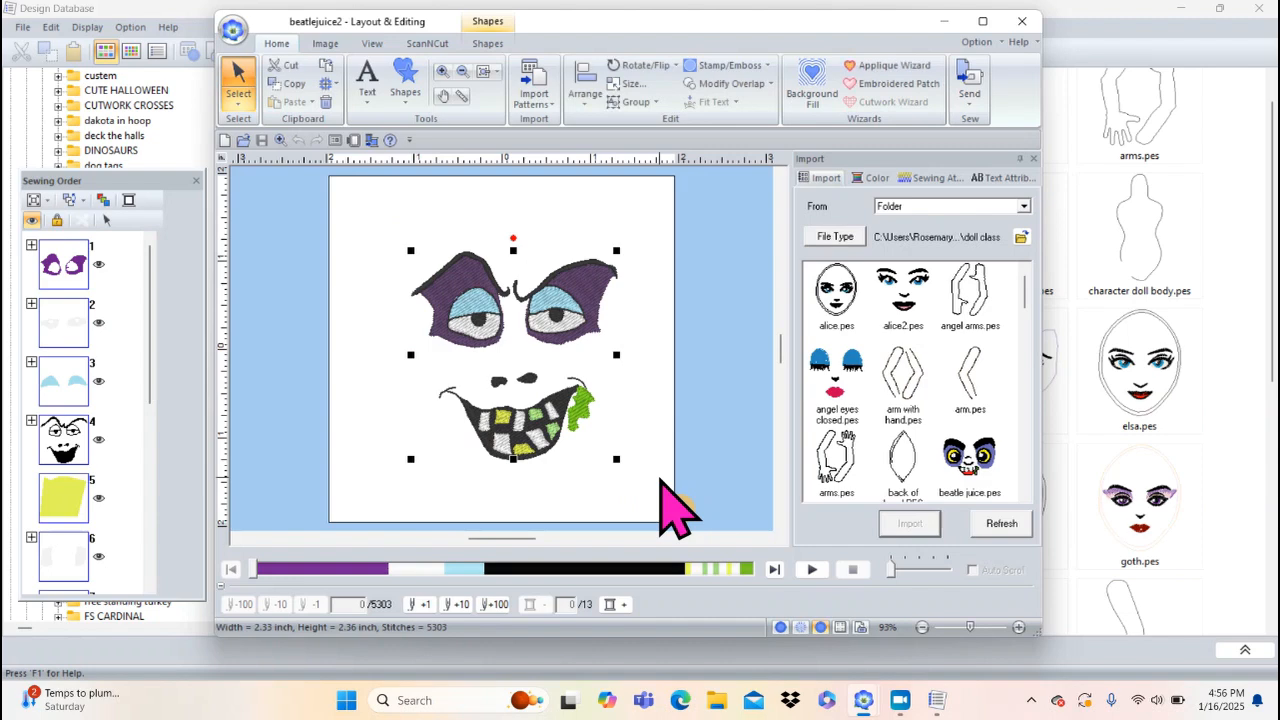
right_click(467, 285)
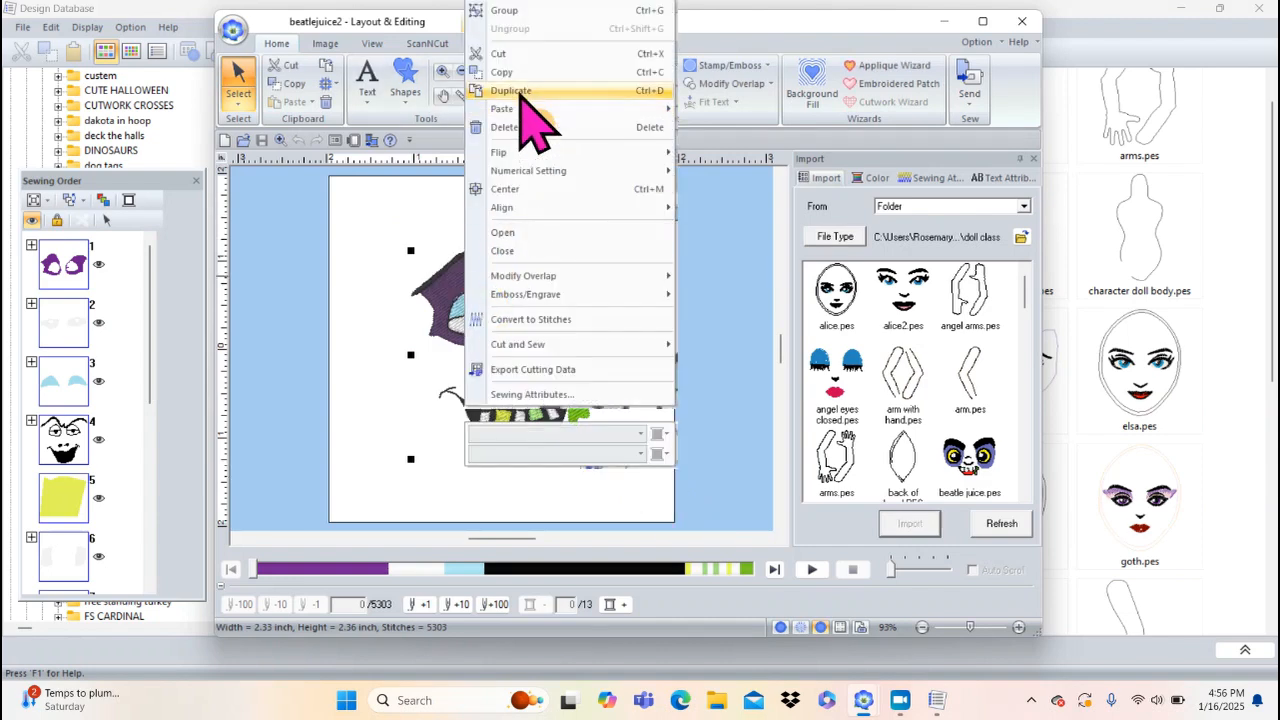
left_click(521, 11)
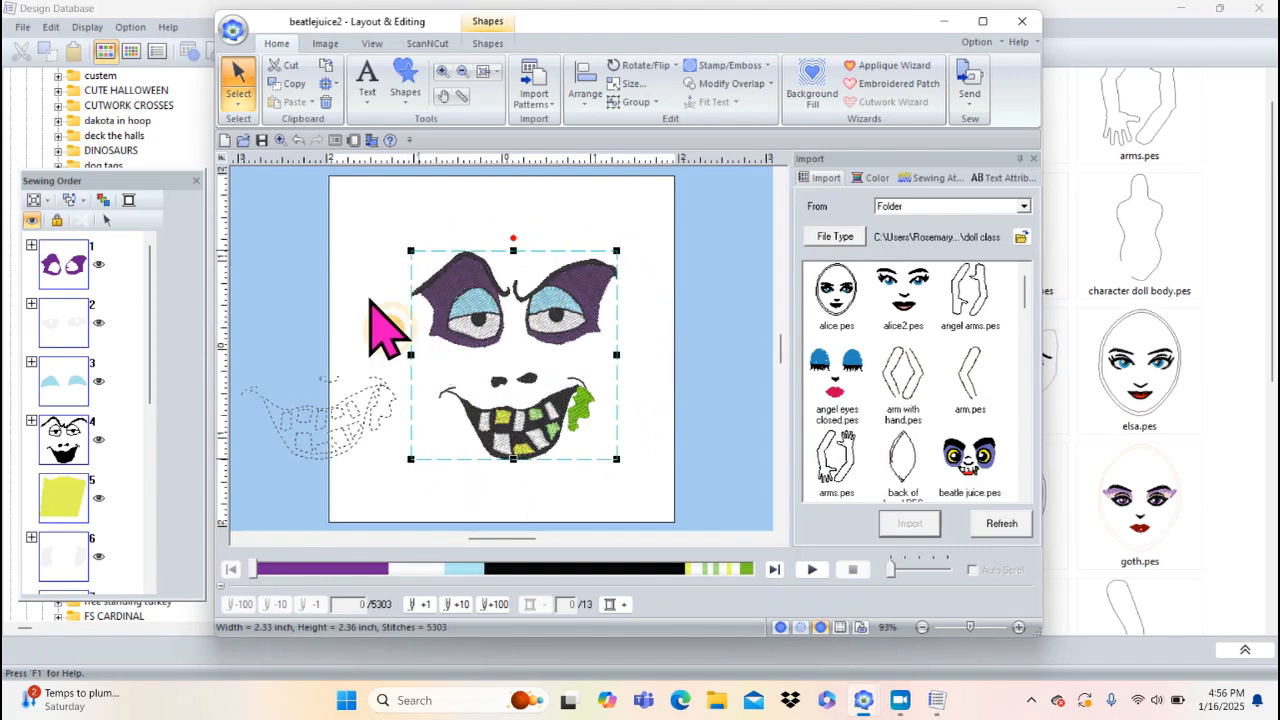
- Move the grouped face slightly up and to the left on the page, and ungroup it
left_click_drag(518, 268, 505, 256)
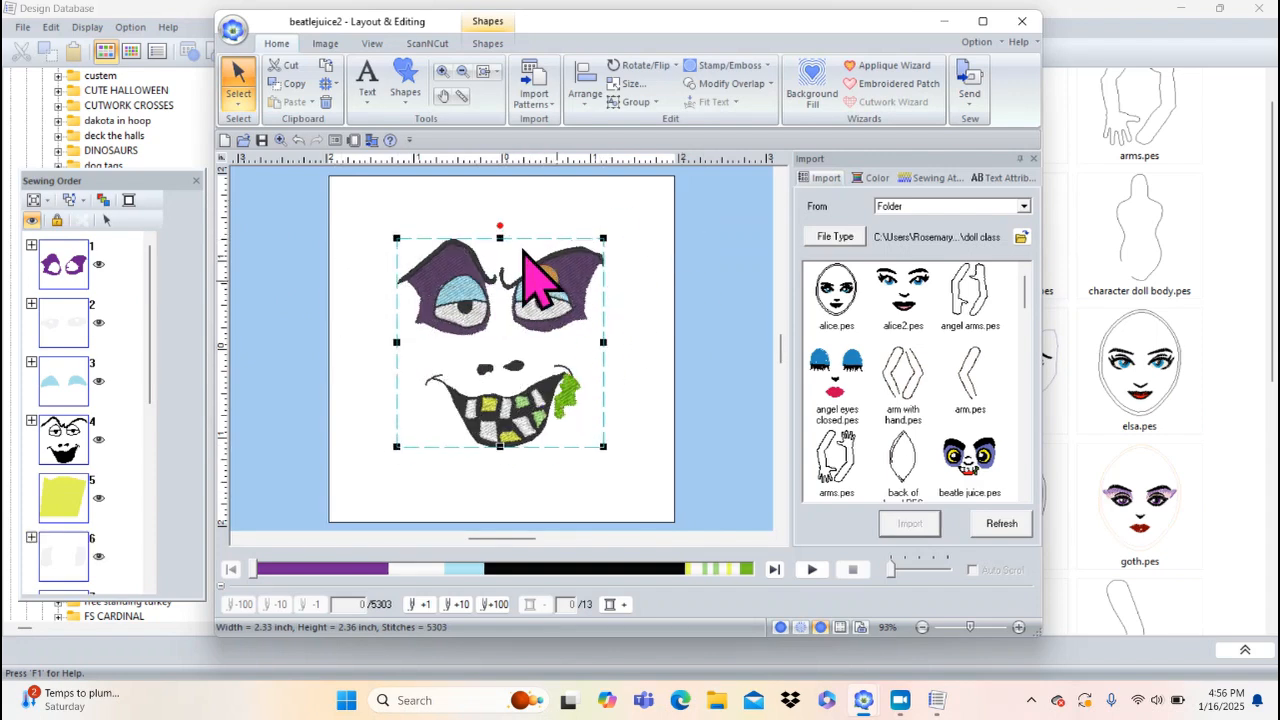
right_click(535, 282)
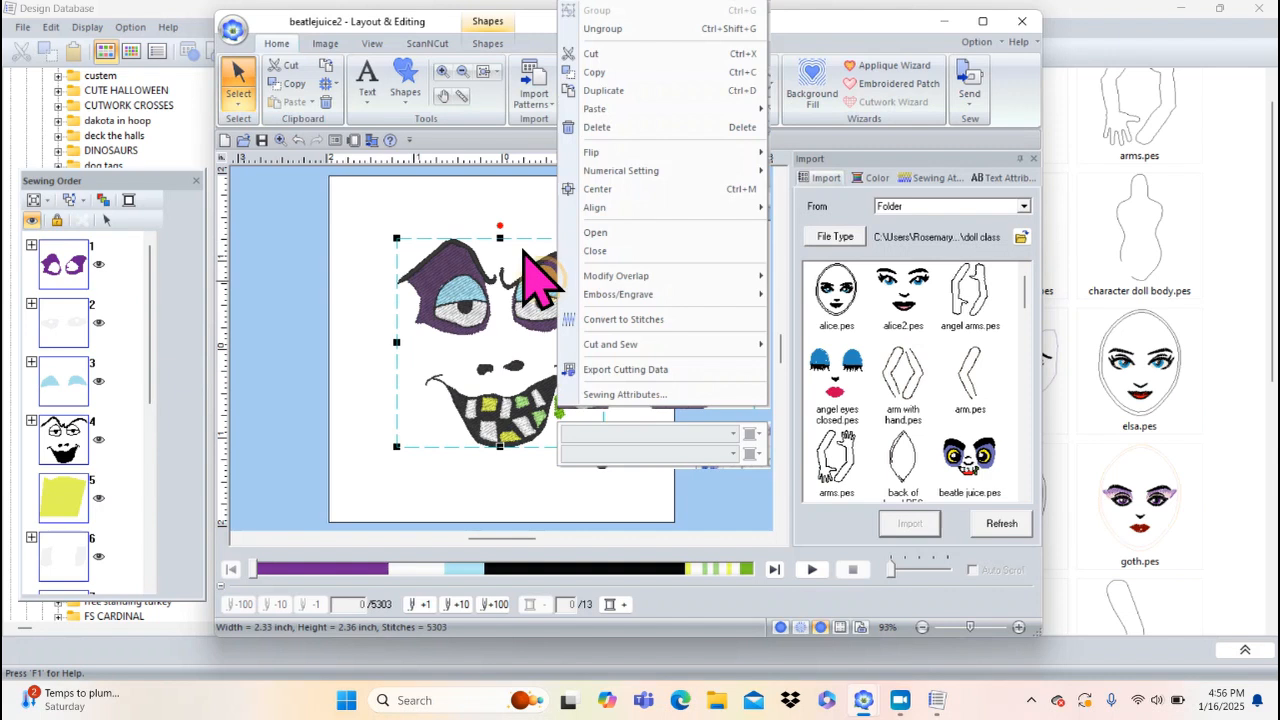
left_click(632, 31)
left_click(643, 243)
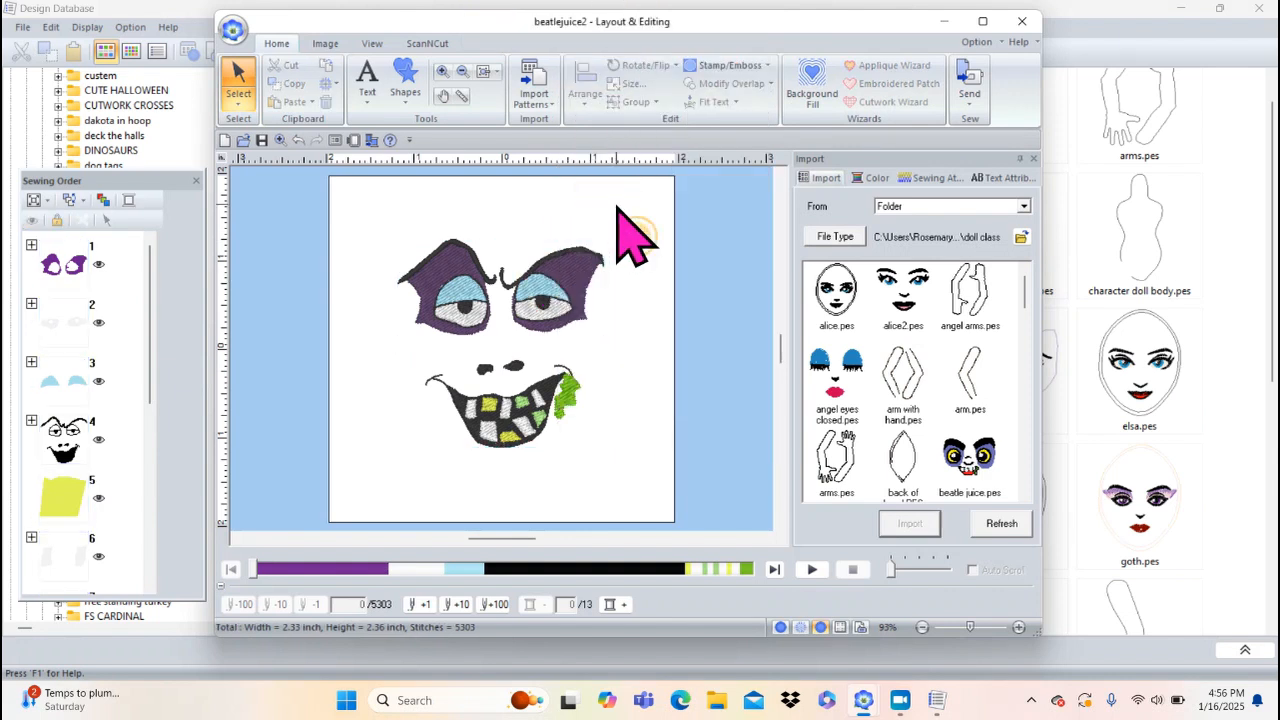
- Move the left eye's blue eyelid off the page on its own, and undo the move
left_click(462, 299)
left_click_drag(427, 265, 280, 272)
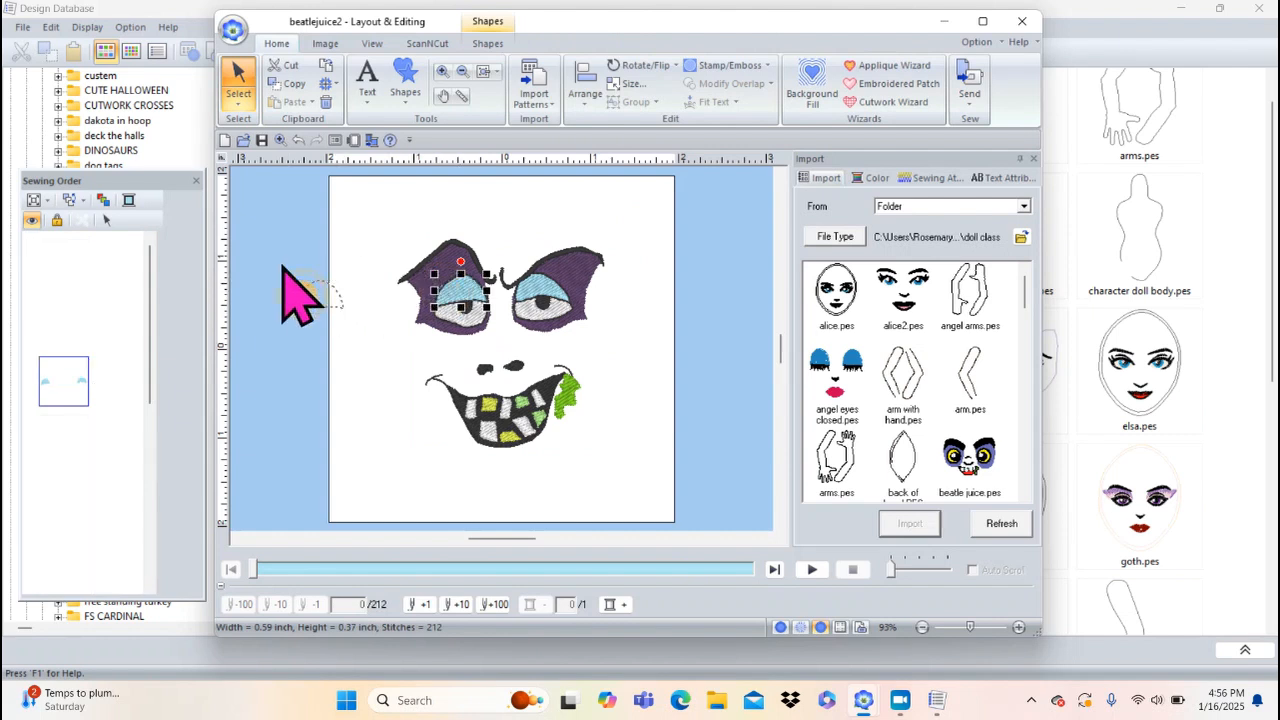
left_click(298, 140)
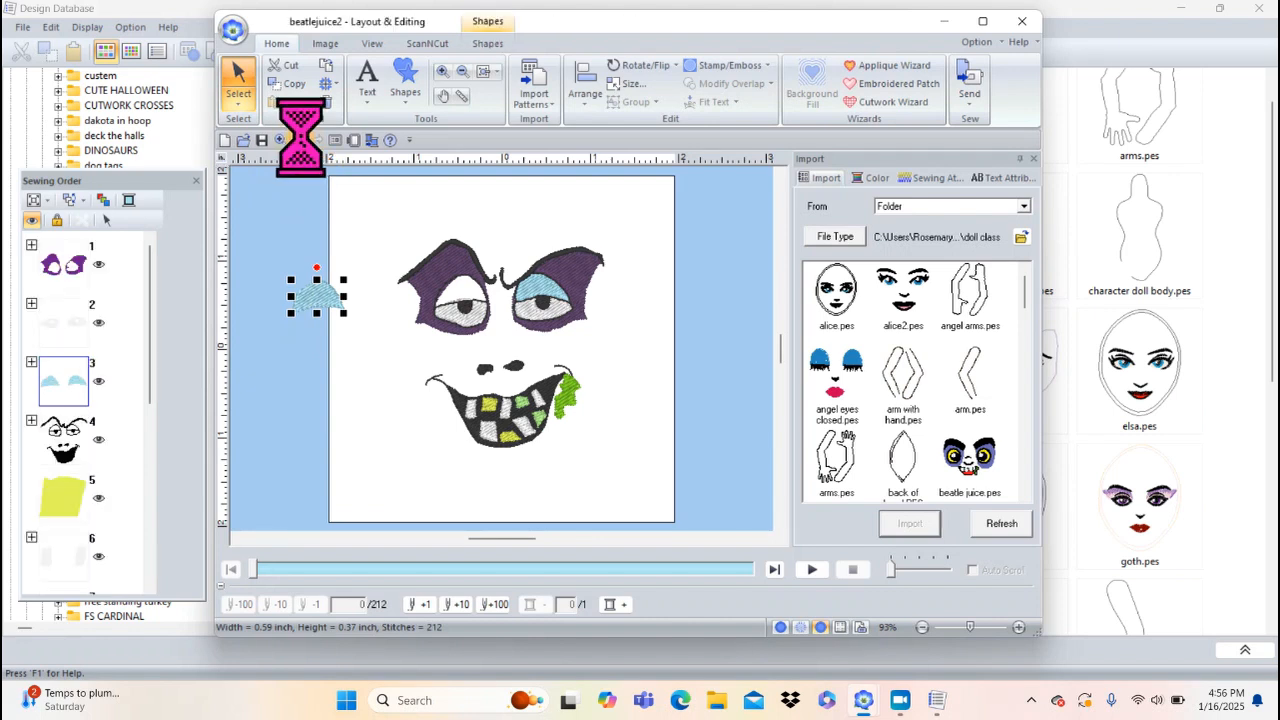
left_click(631, 358)
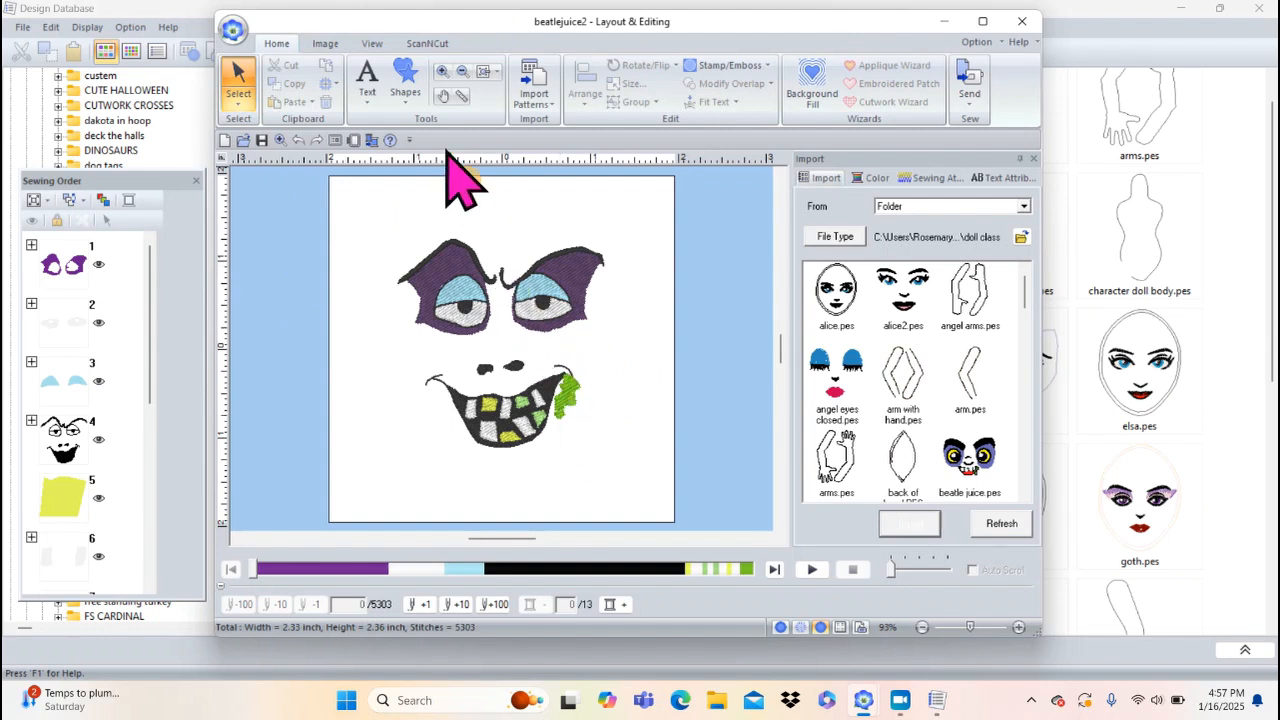
- Zoom in on the mouth and the green piece beside it, and maximize the editing window
left_click(441, 70)
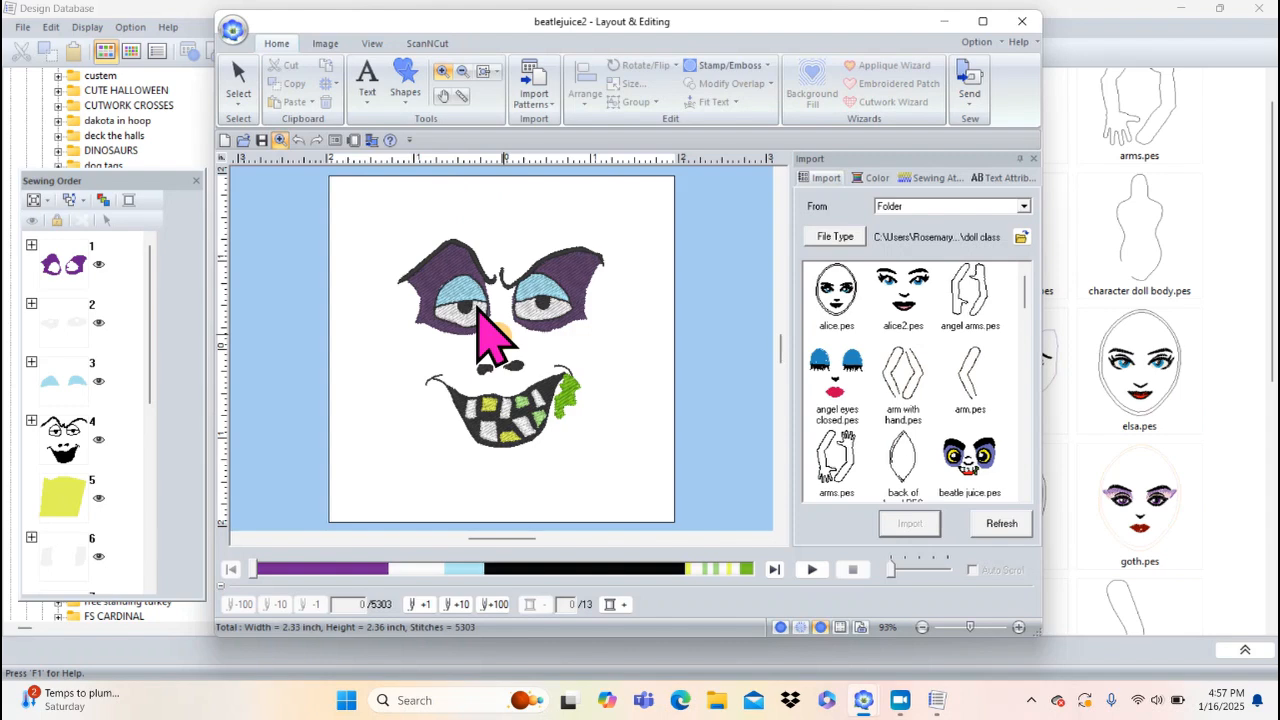
left_click_drag(506, 334, 612, 432)
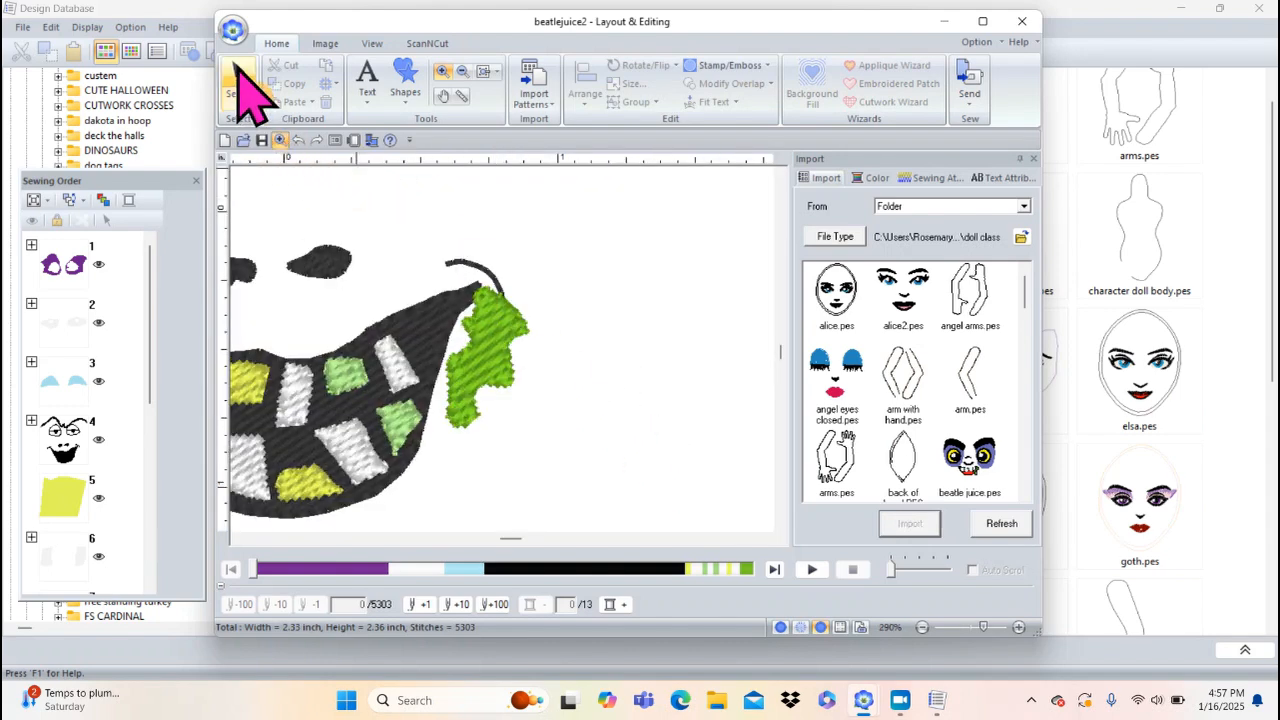
left_click(982, 22)
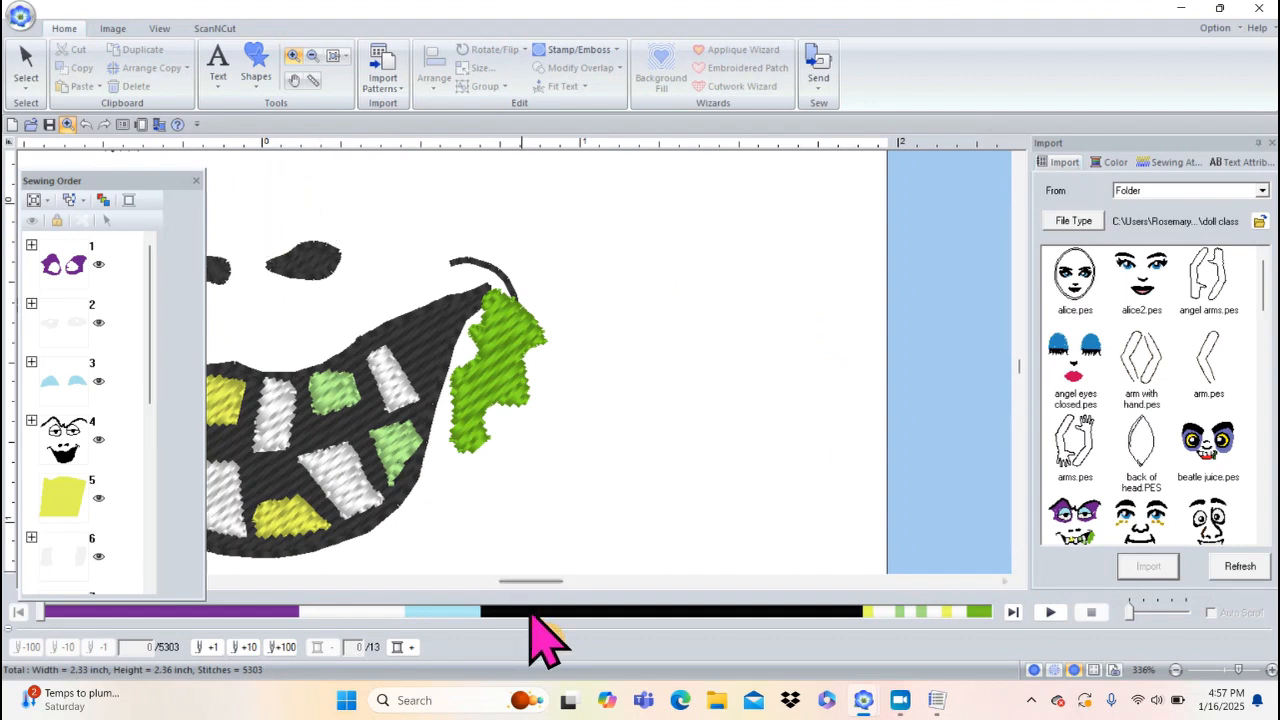
left_click_drag(540, 583, 527, 584)
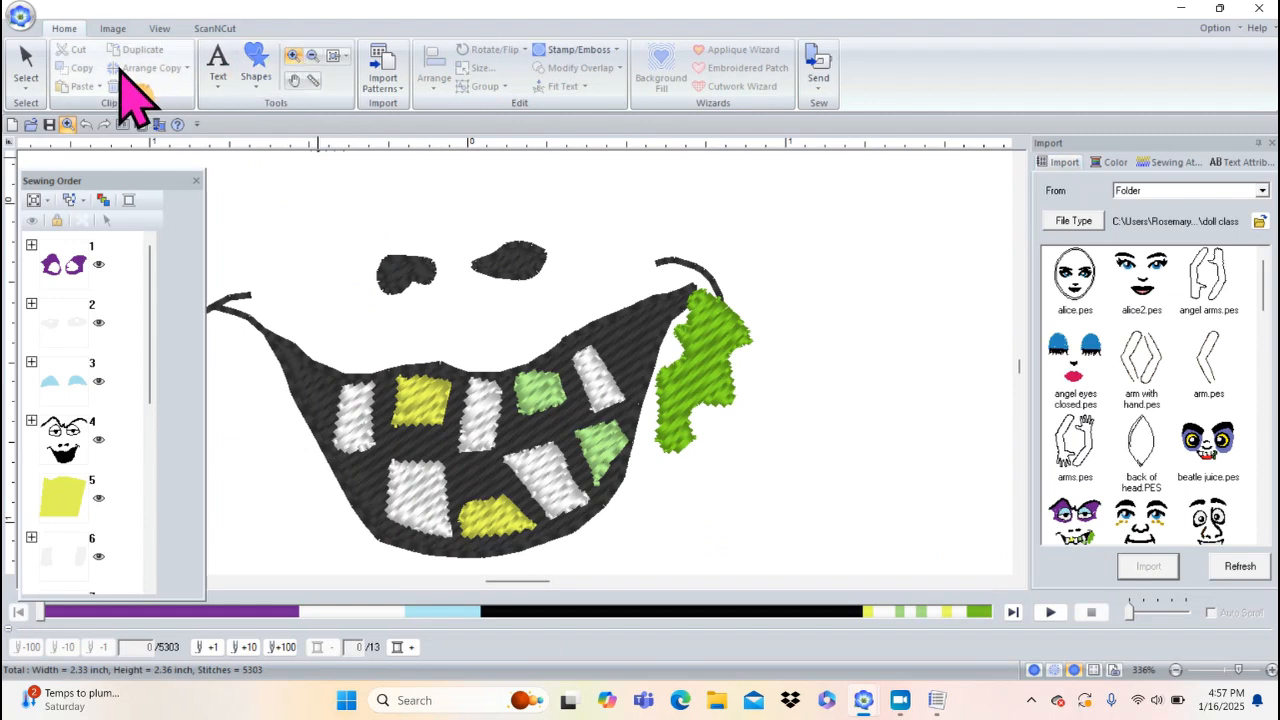
- Reshape the green piece beside the mouth by pulling its two lowest outline points downward, one of them also to the right
left_click(37, 85)
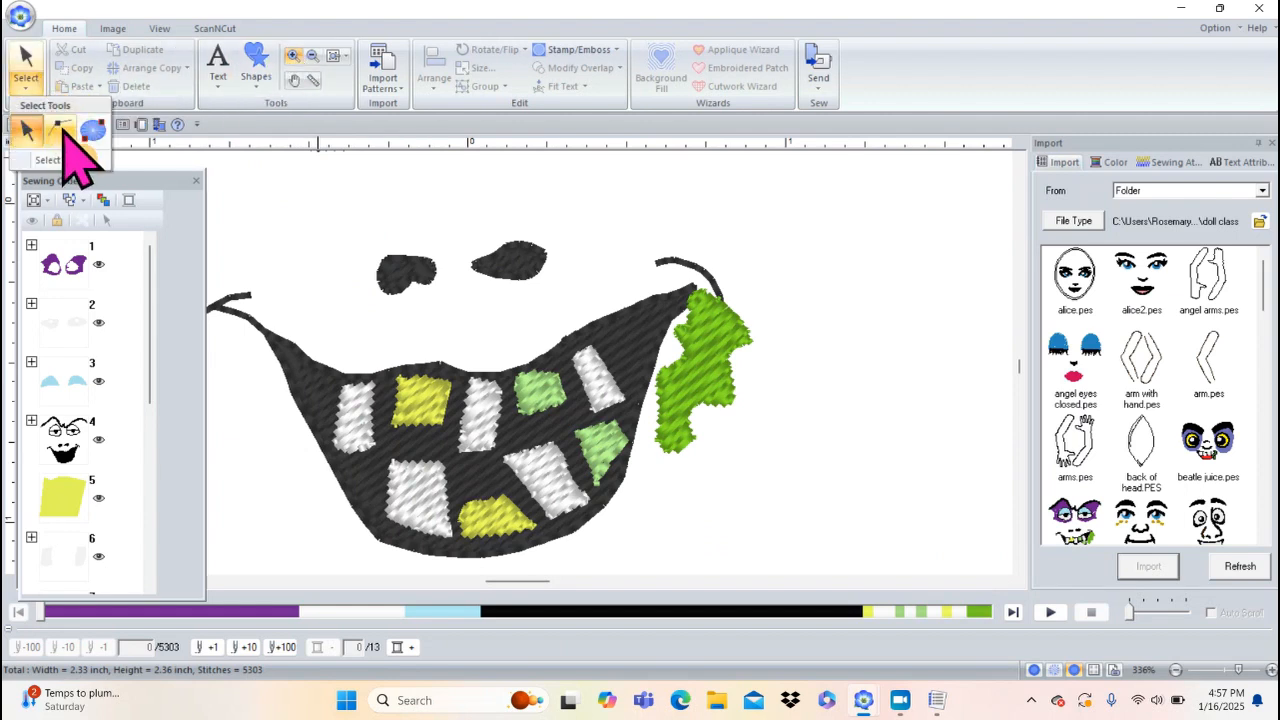
left_click(62, 130)
left_click(708, 400)
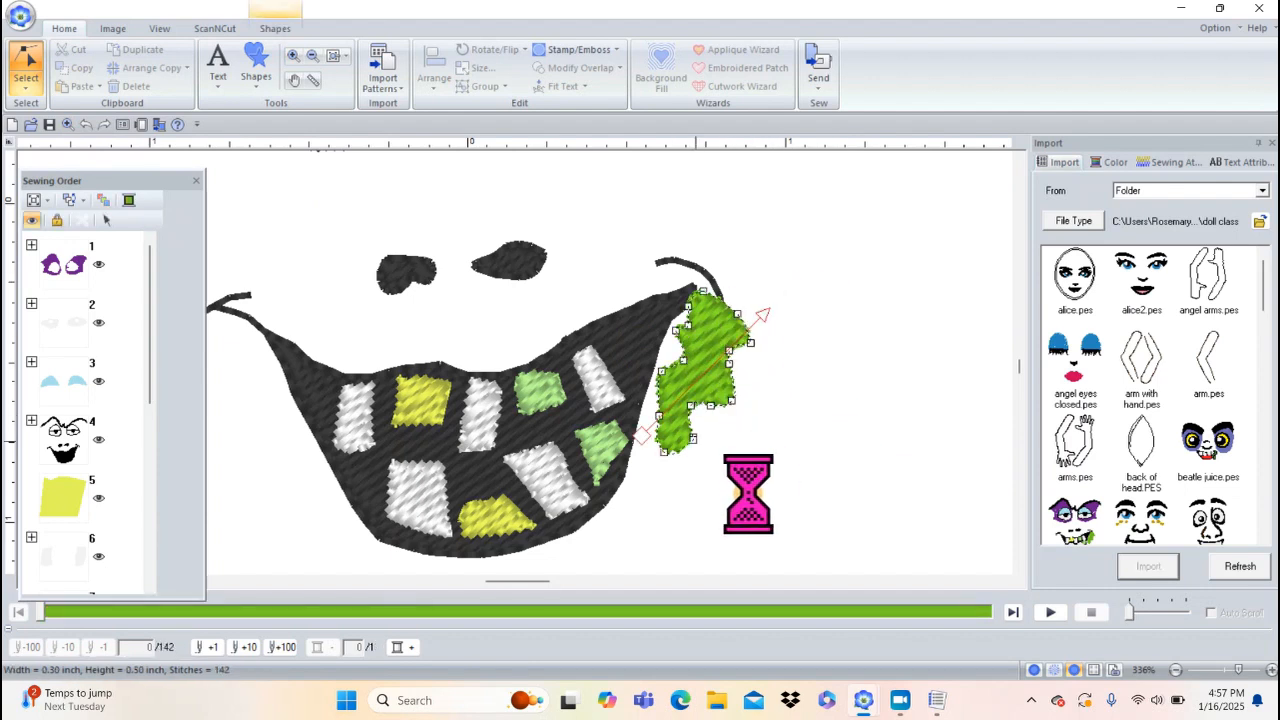
left_click_drag(693, 440, 731, 480)
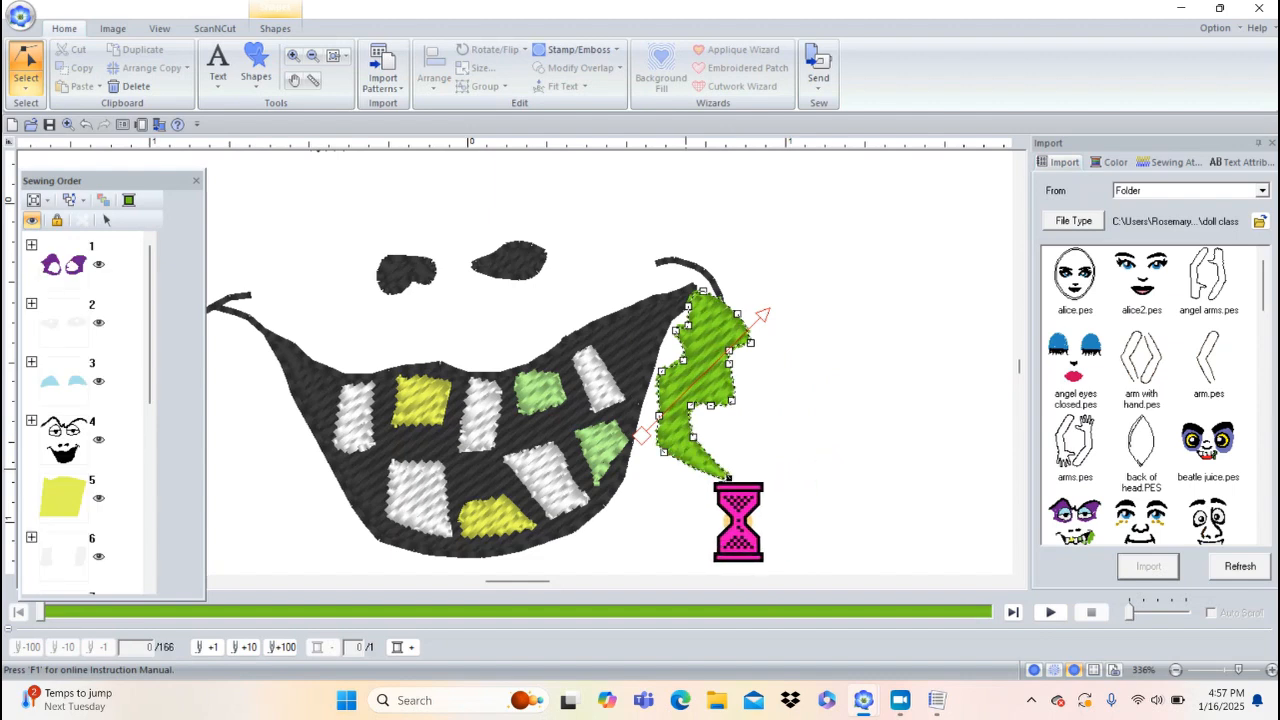
left_click_drag(664, 452, 664, 487)
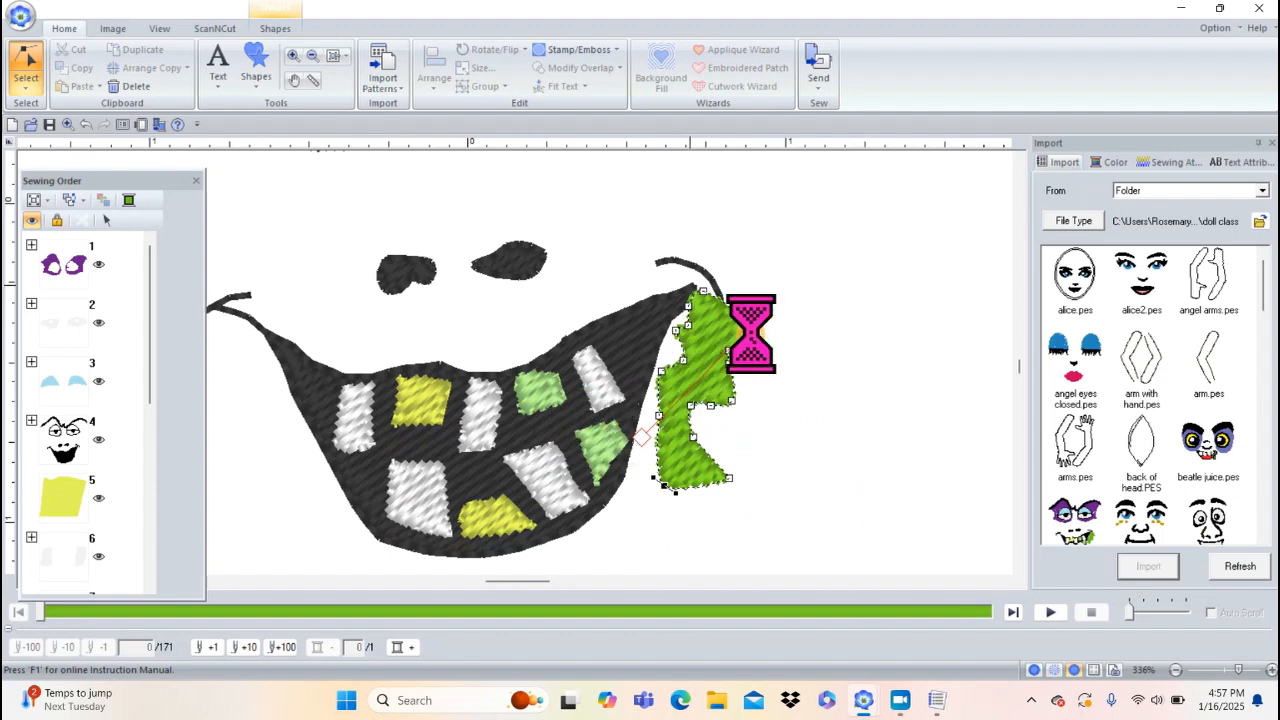
left_click(871, 320)
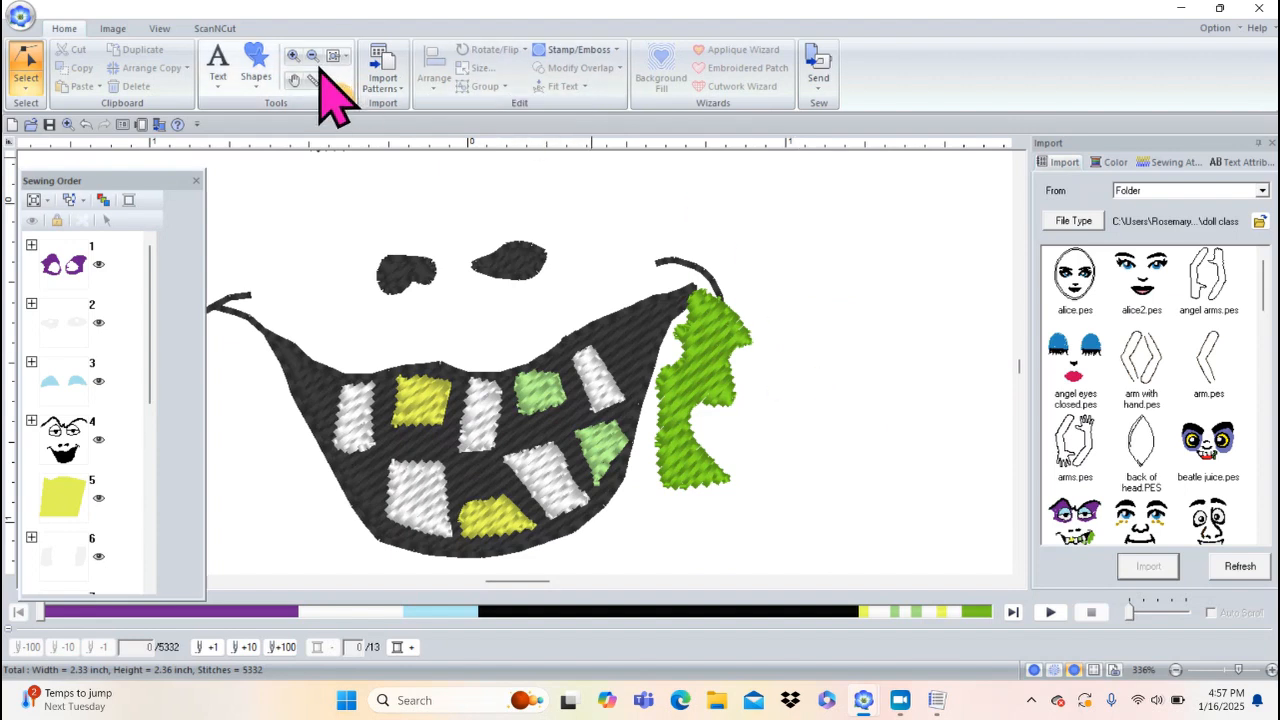
- Return to the full page view and delete all parts of the face design
left_click(346, 56)
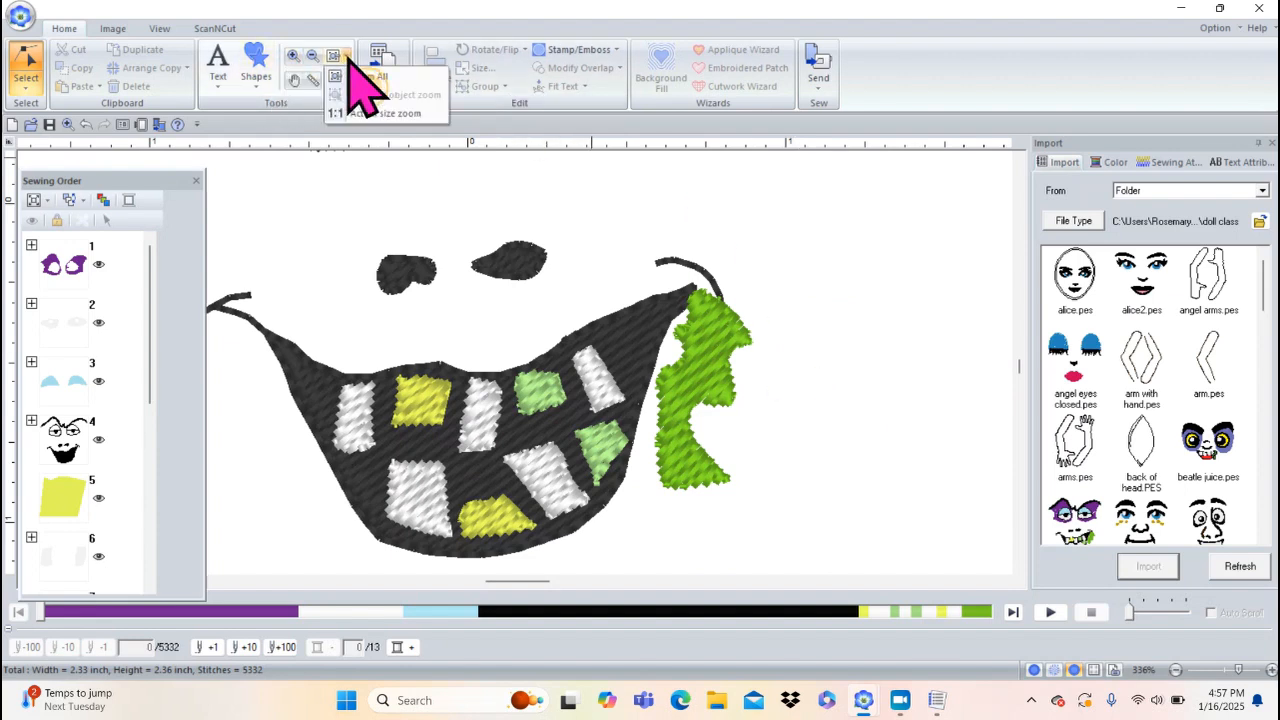
left_click(391, 106)
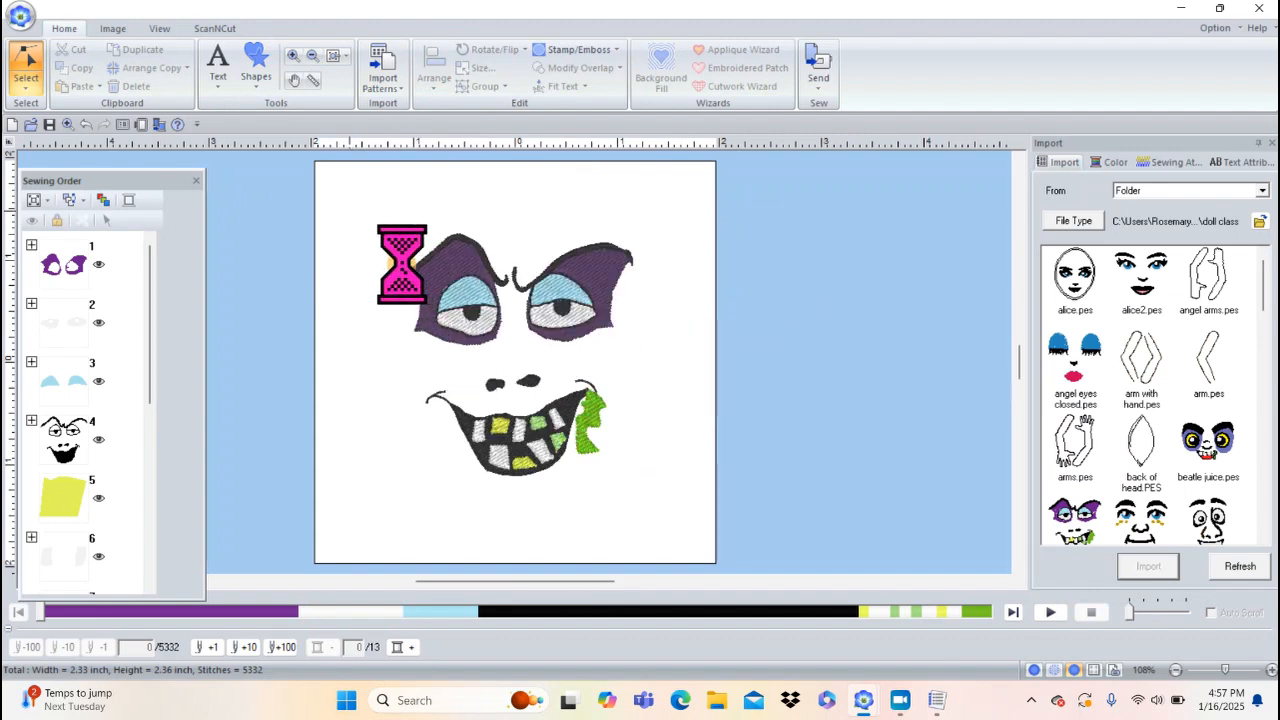
left_click(28, 89)
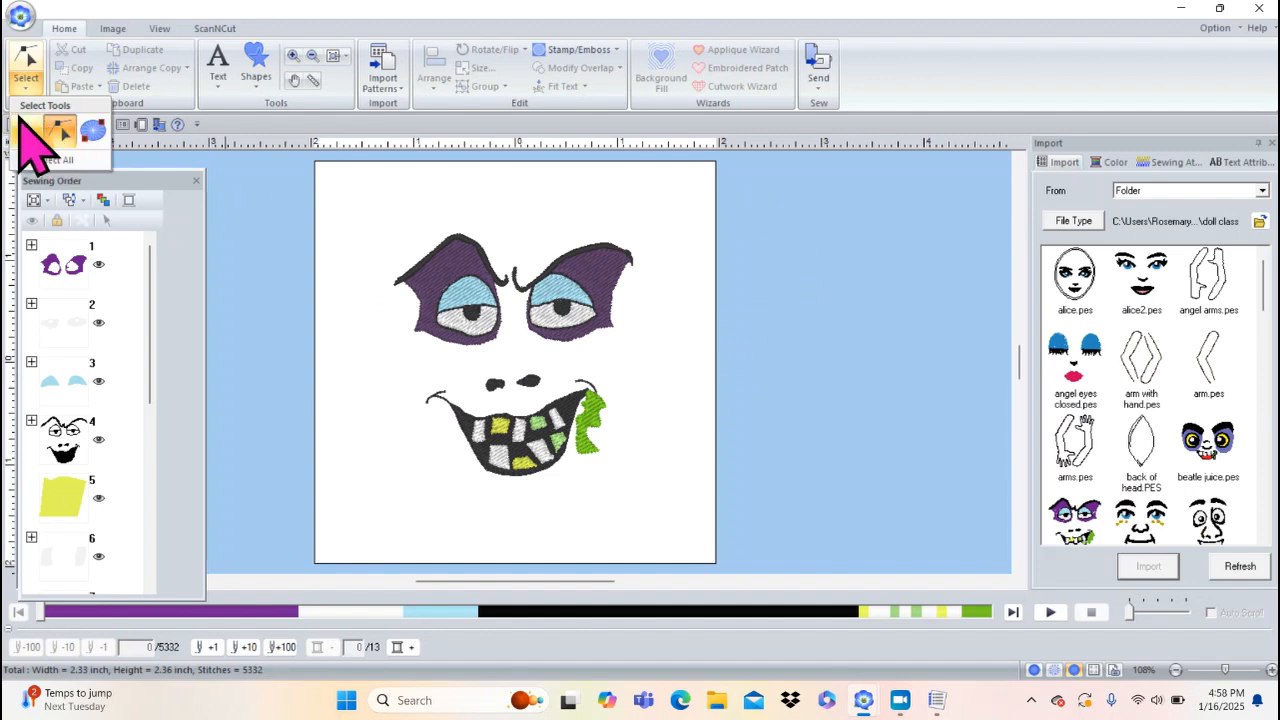
left_click(30, 127)
left_click_drag(343, 180, 684, 520)
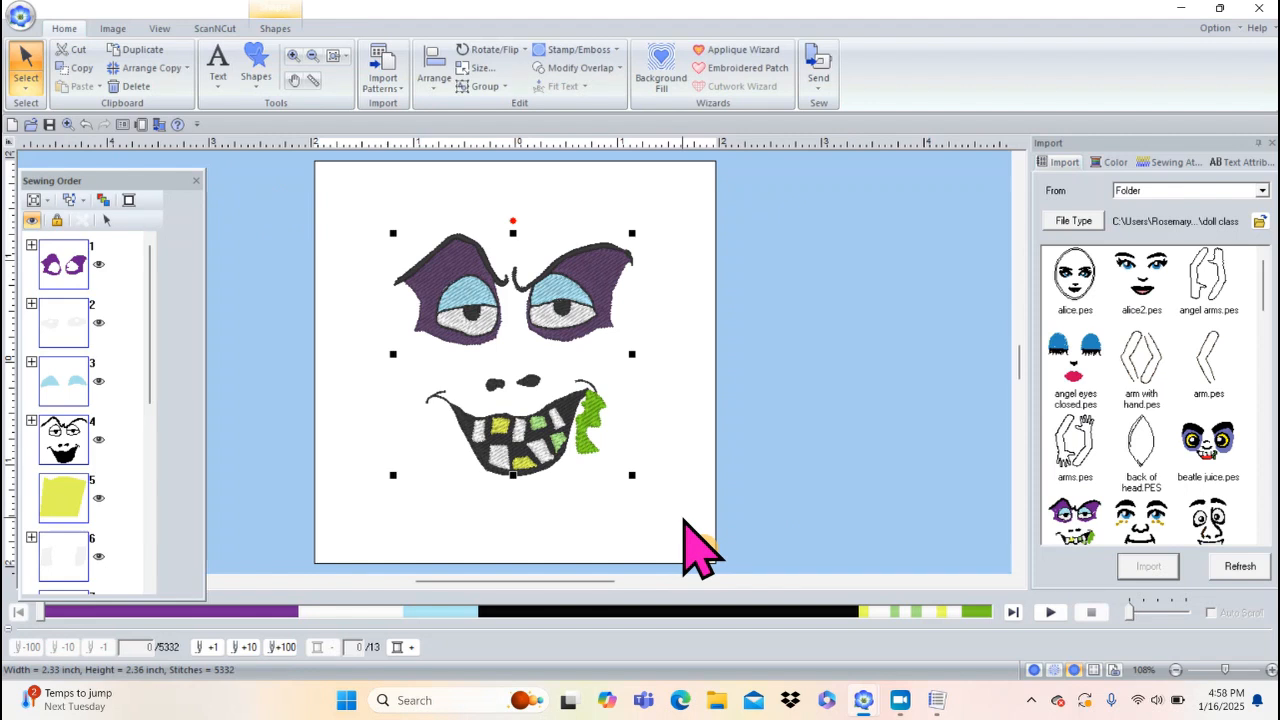
key("Delete")
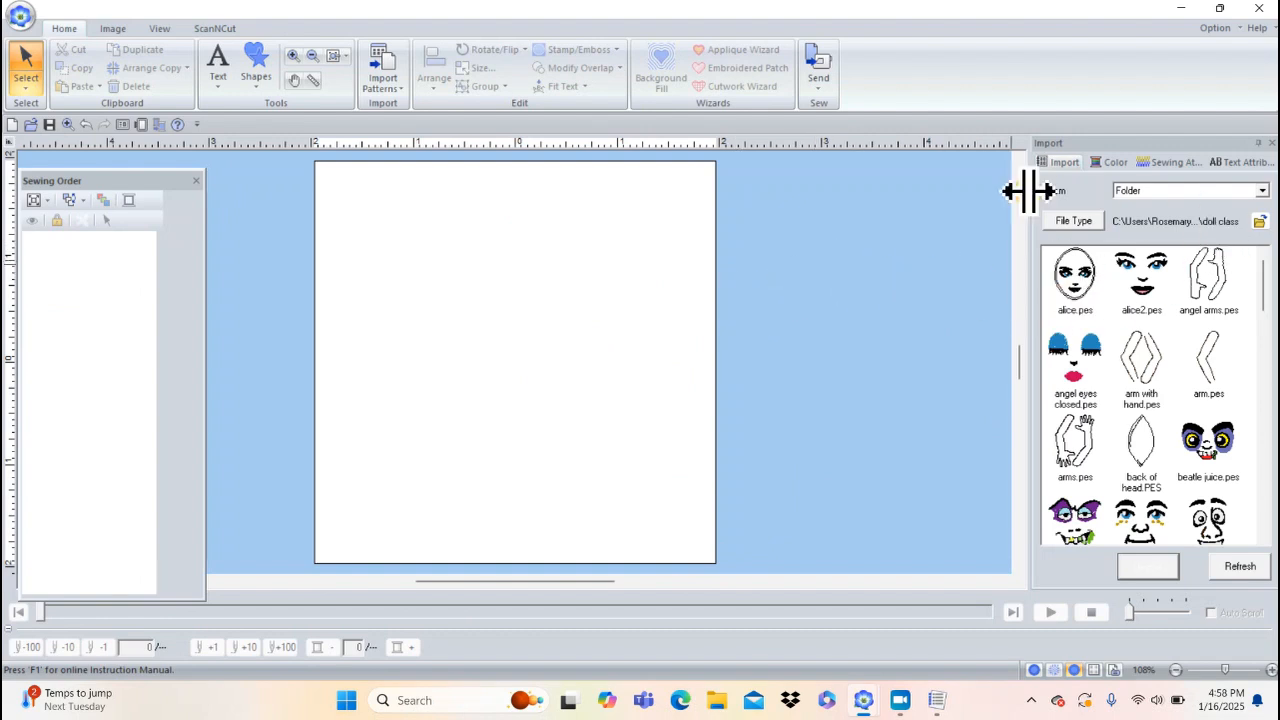
- Set the looneytoons folder as the source folder for importing designs
left_click(1259, 221)
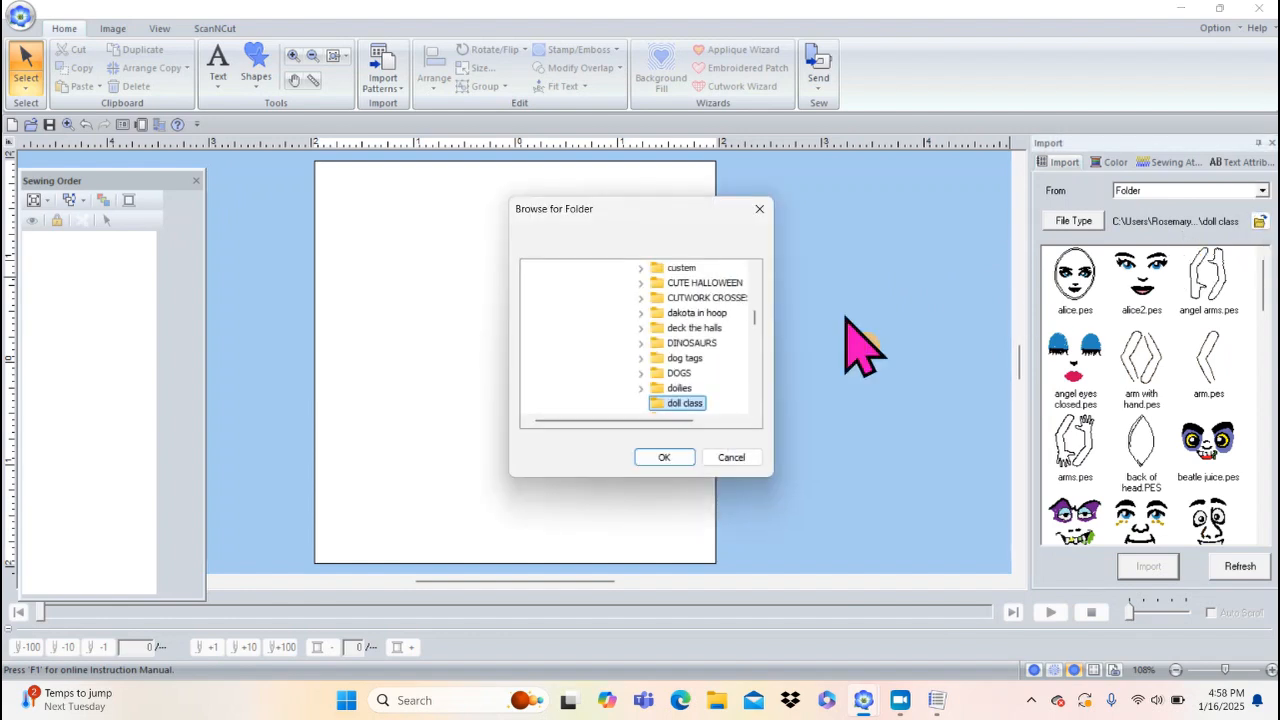
left_click(755, 407)
left_click(755, 407)
left_click(755, 407)
left_click(755, 407)
left_click(755, 407)
left_click(755, 407)
left_click(755, 407)
left_click(755, 407)
left_click(755, 407)
left_click(755, 407)
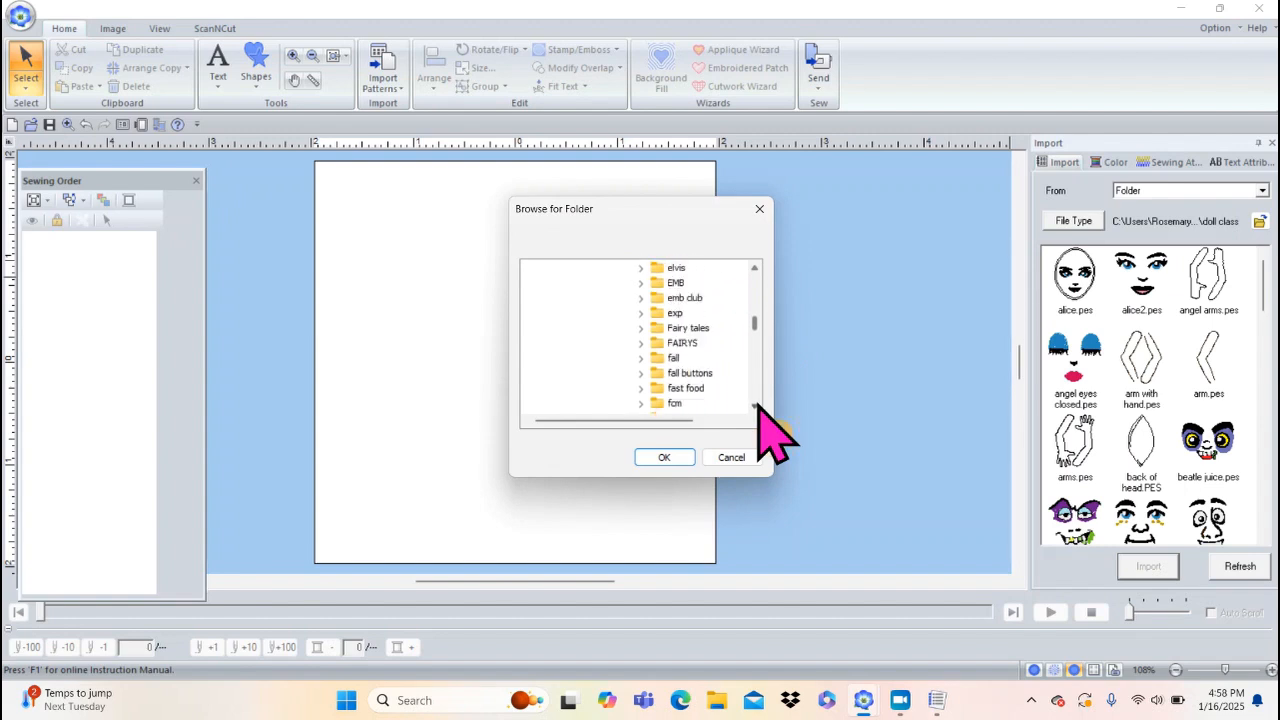
left_click_drag(755, 407, 755, 407)
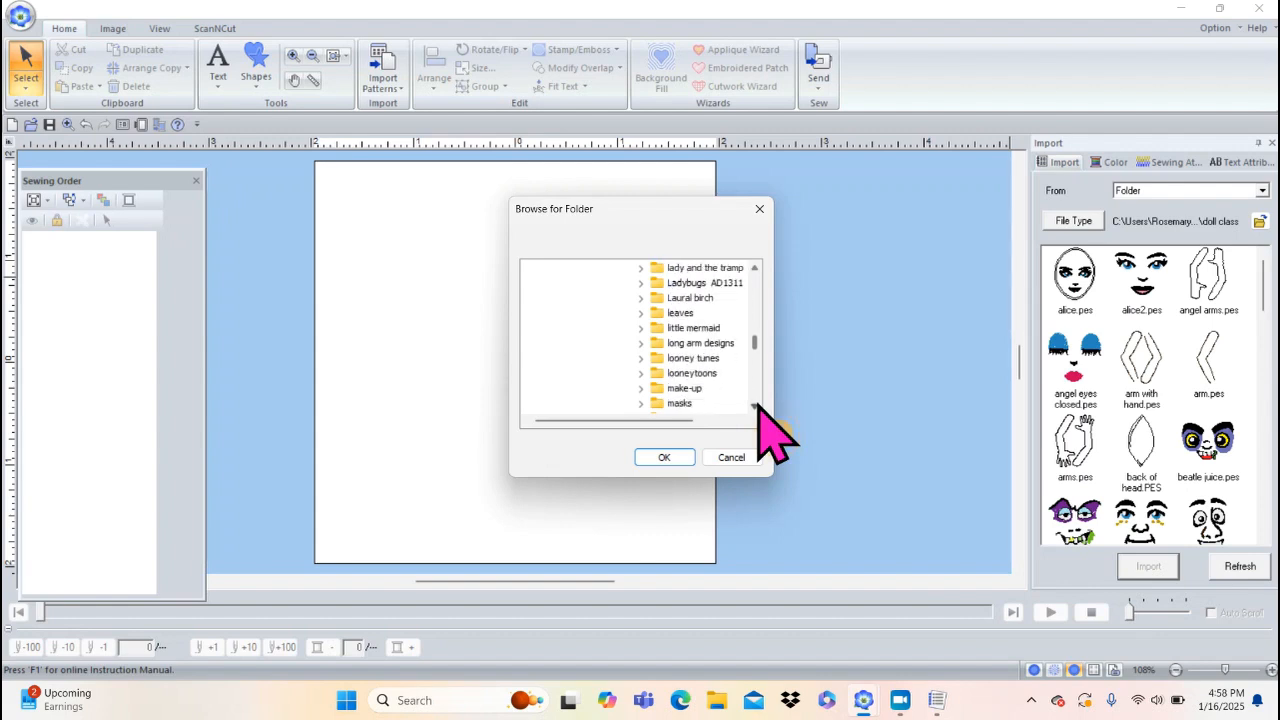
left_click(664, 457)
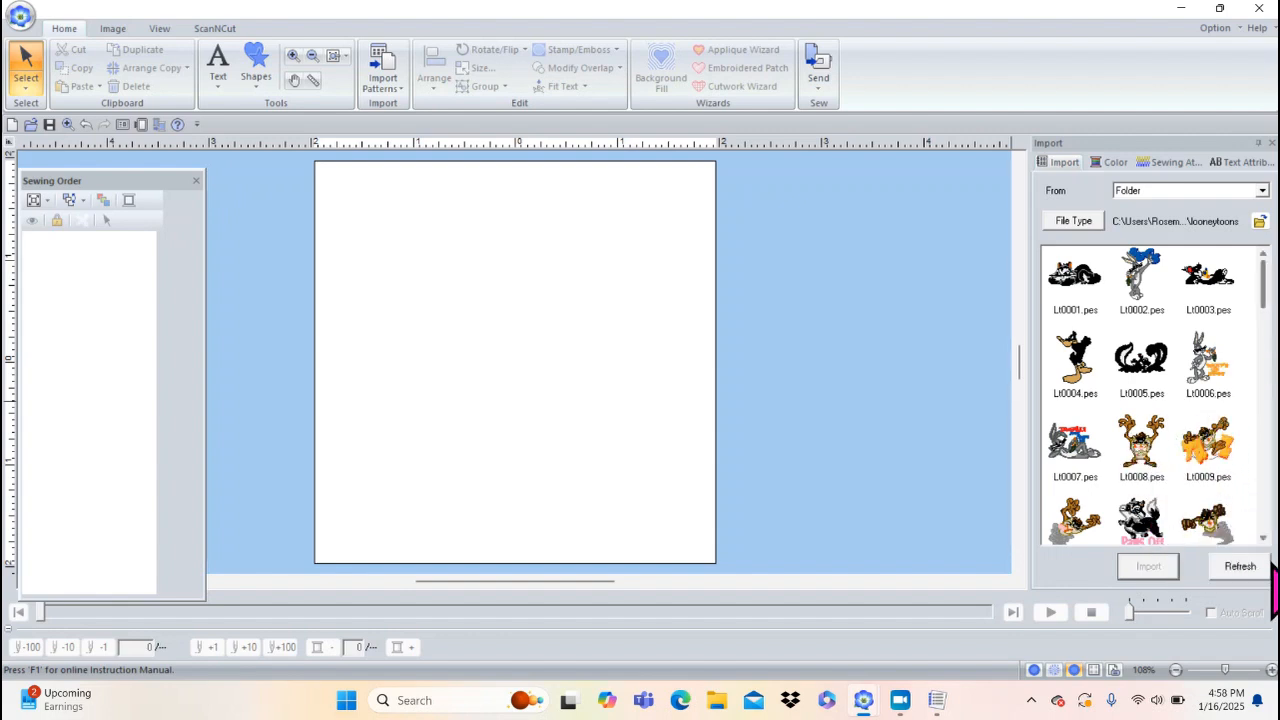
- Import the design Lt0011.pes from the looneytoons folder onto the page
left_click(1261, 537)
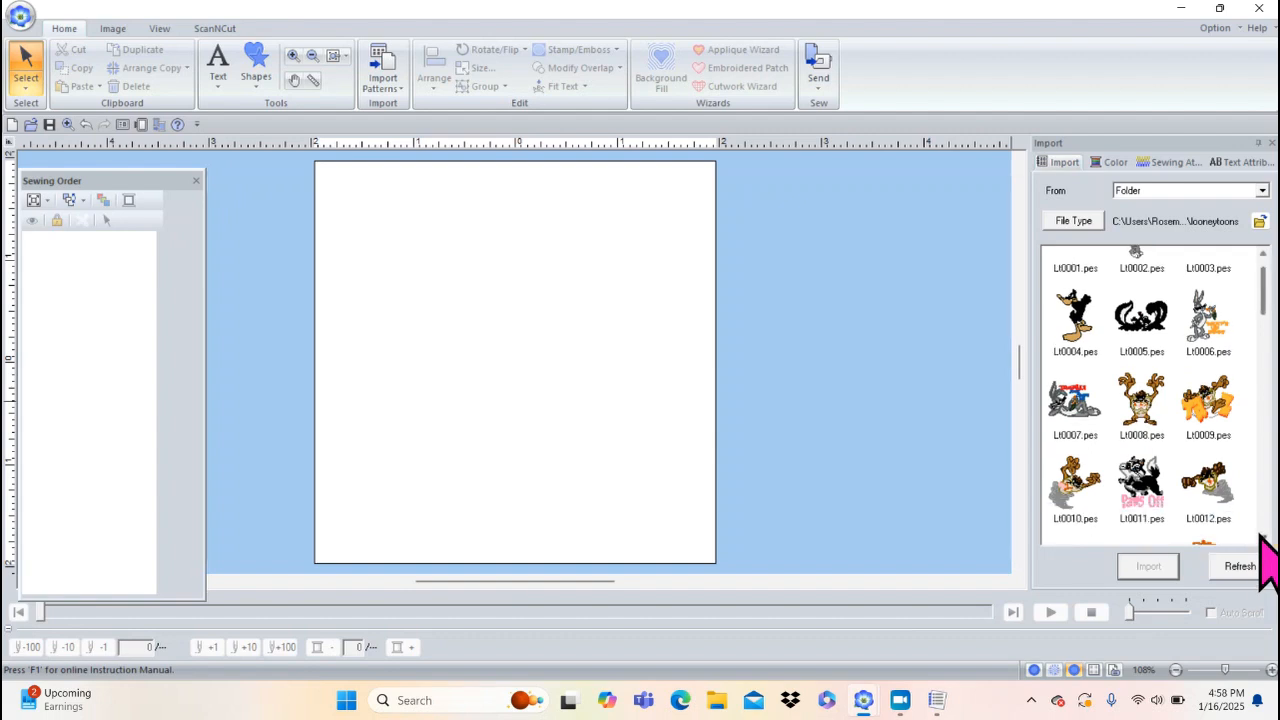
left_click(1145, 488)
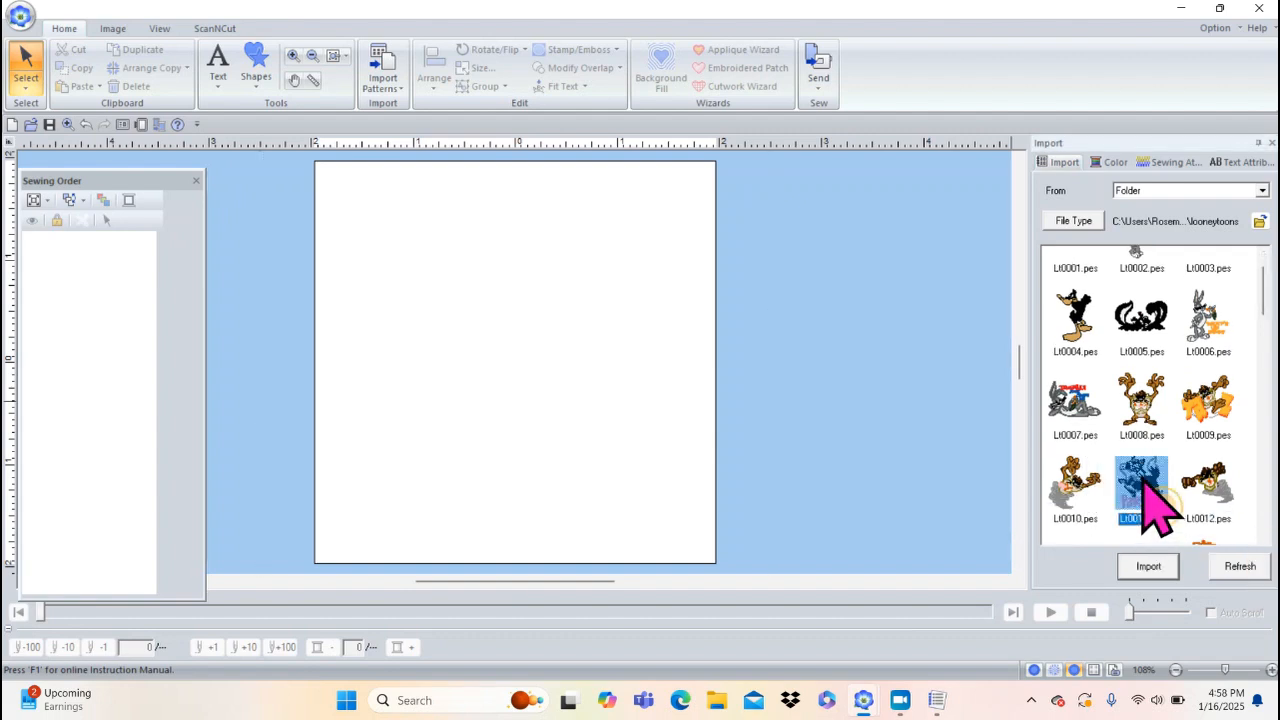
left_click(1146, 566)
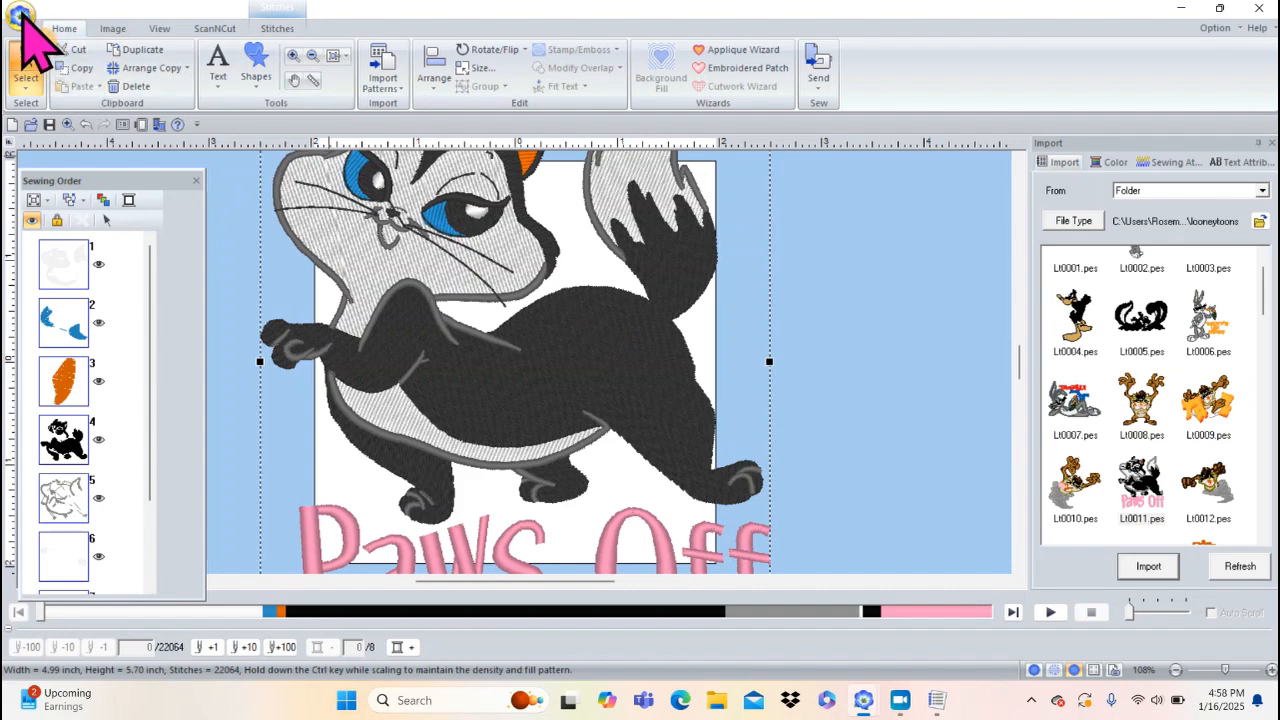
- Set the hoop size to 8" x 8" (Quilt Frame) in the design settings
left_click(21, 15)
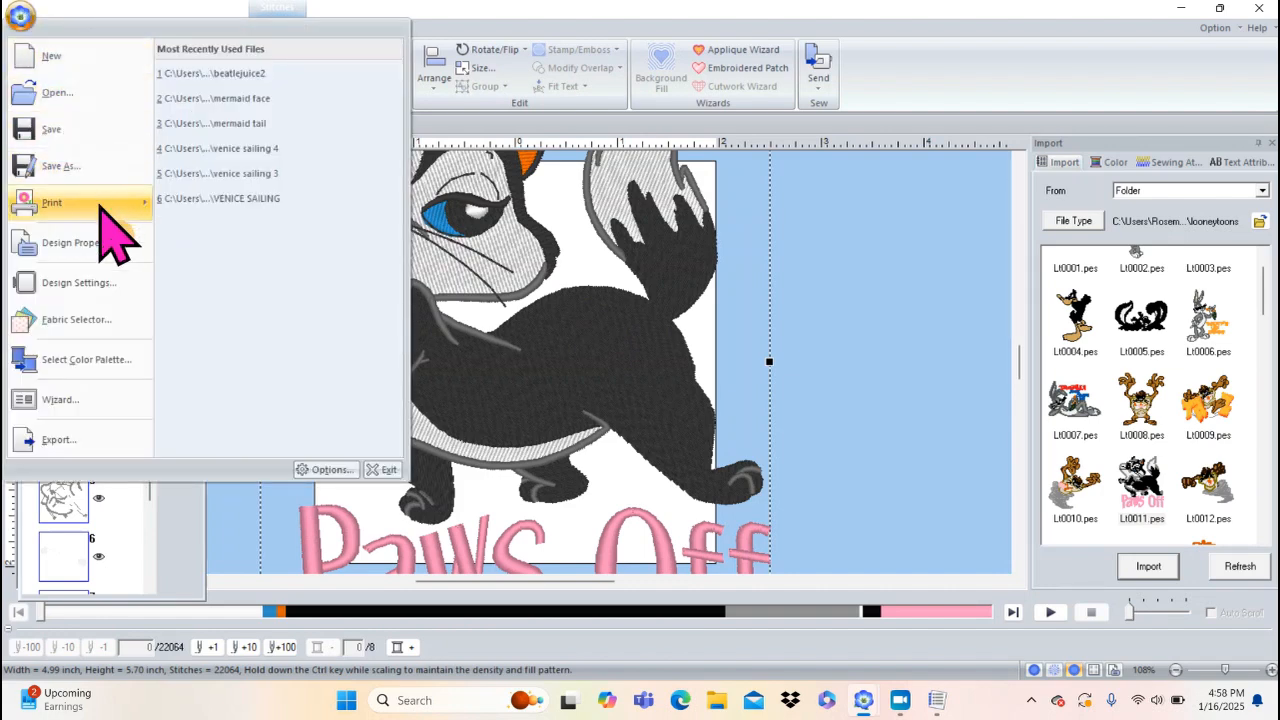
left_click(40, 283)
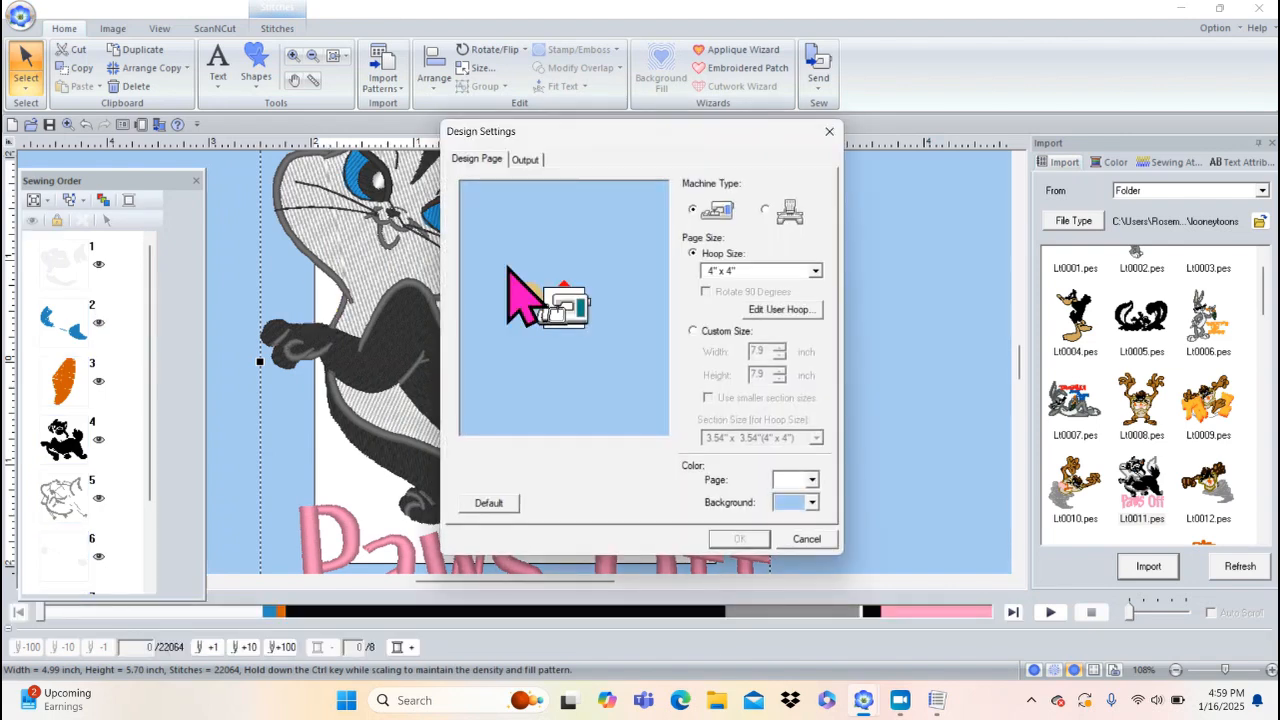
left_click(816, 273)
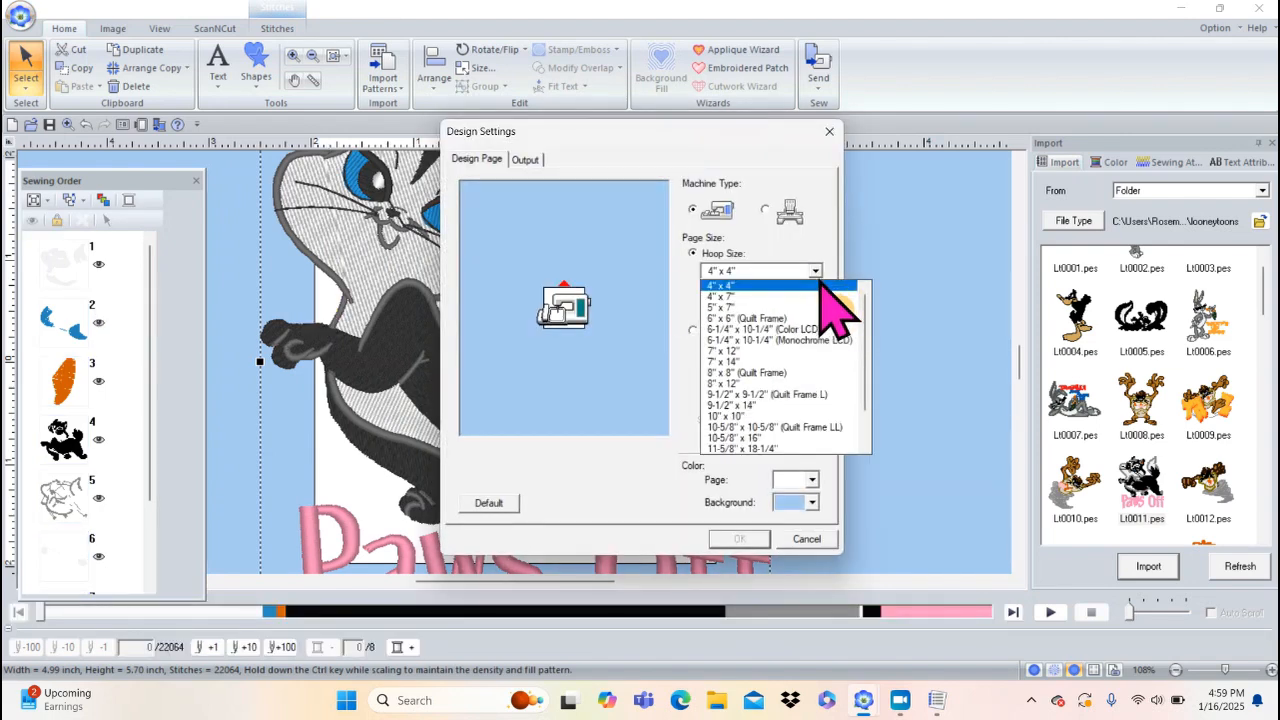
left_click(776, 376)
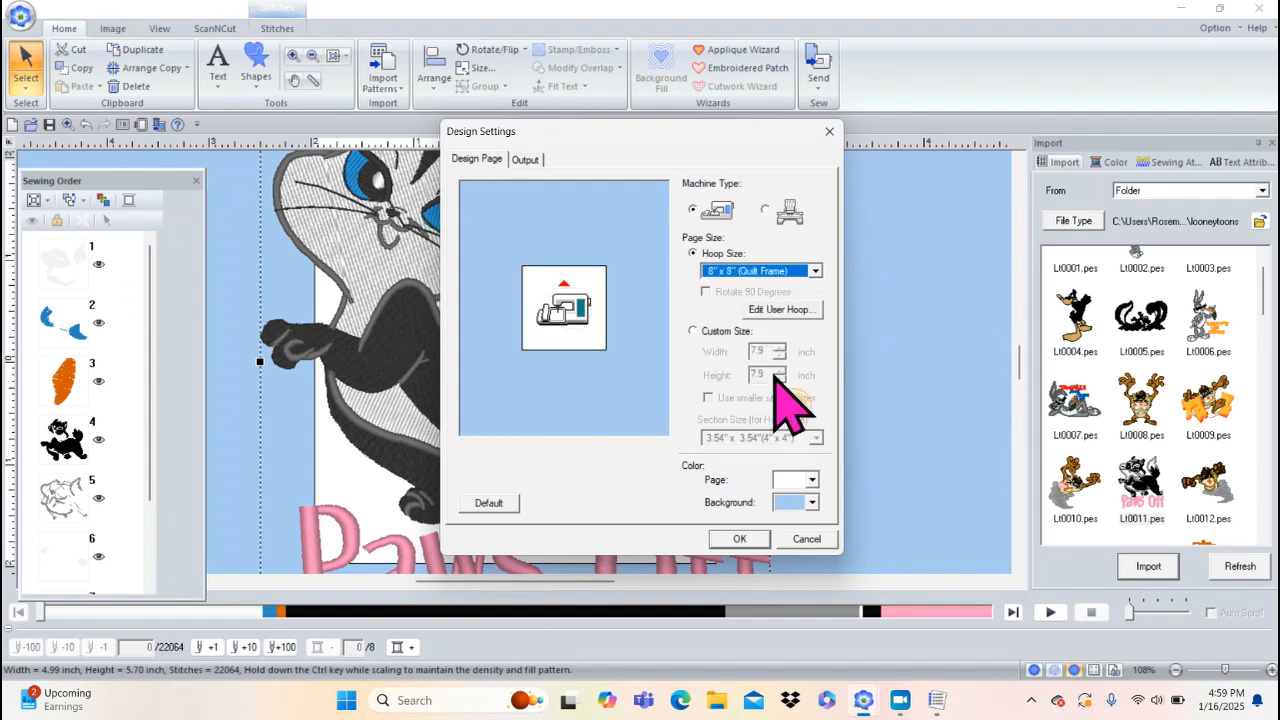
left_click(740, 538)
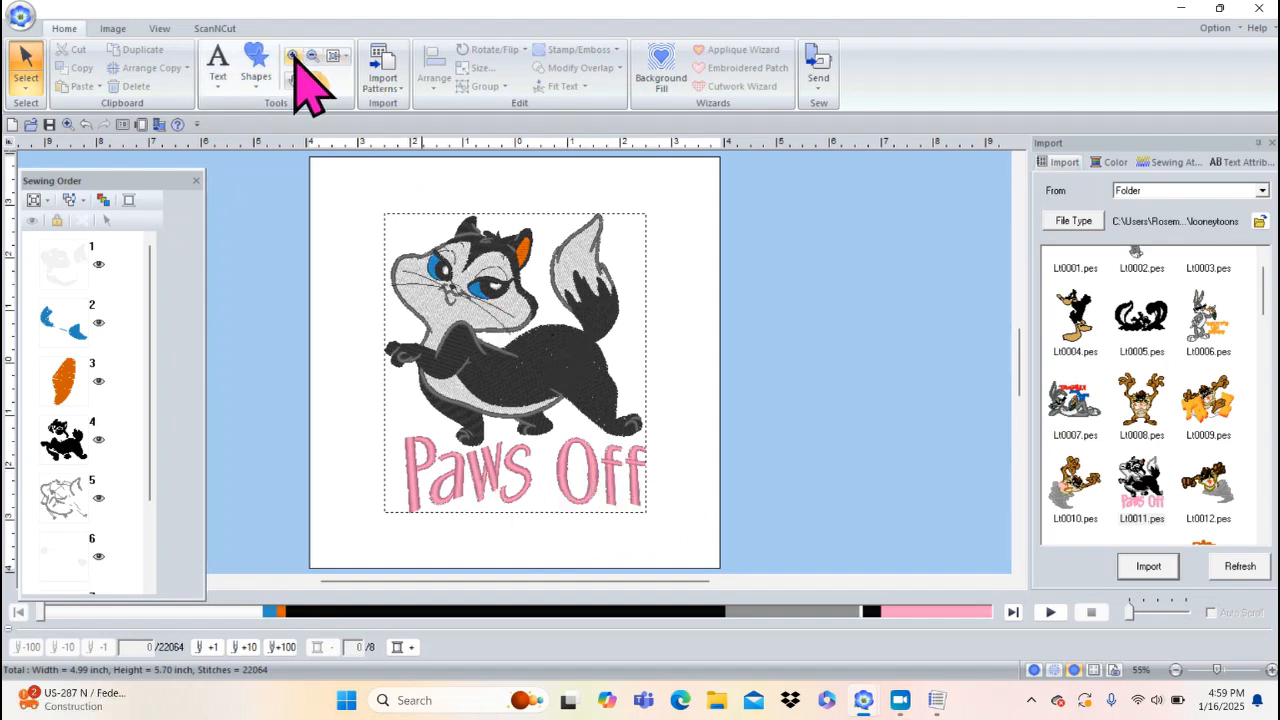
left_click(490, 300)
right_click(457, 248)
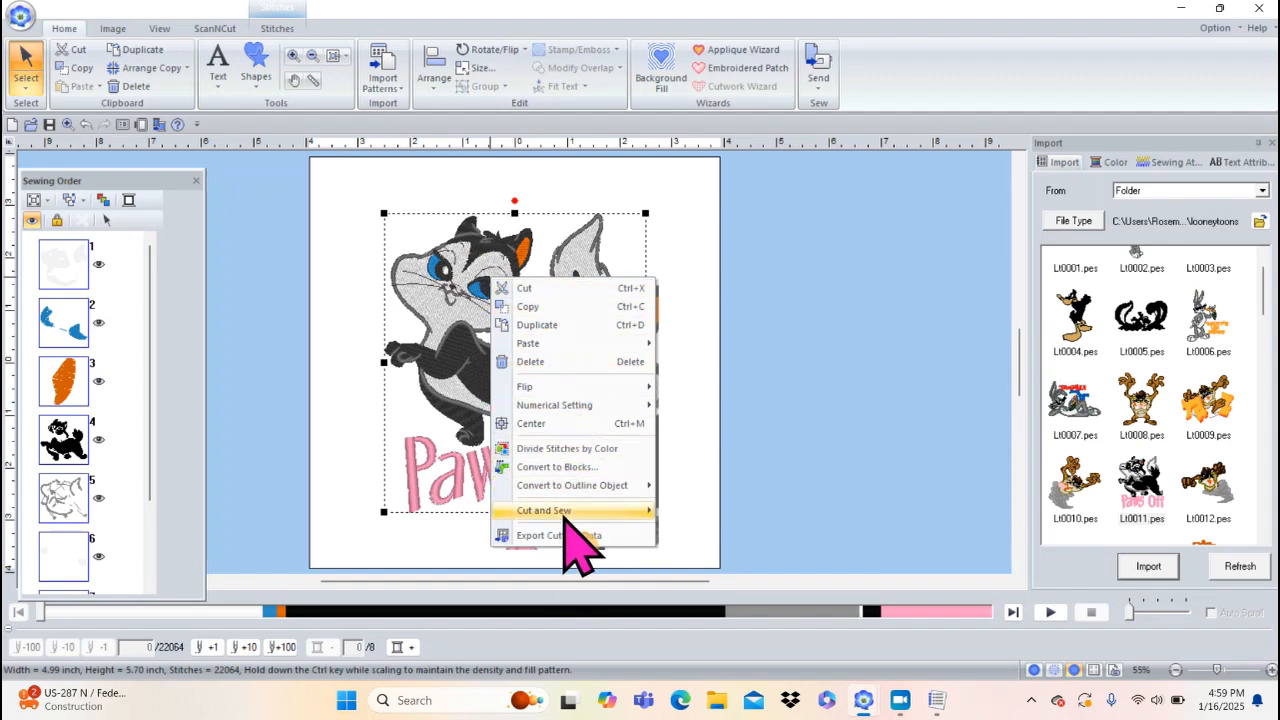
left_click(694, 363)
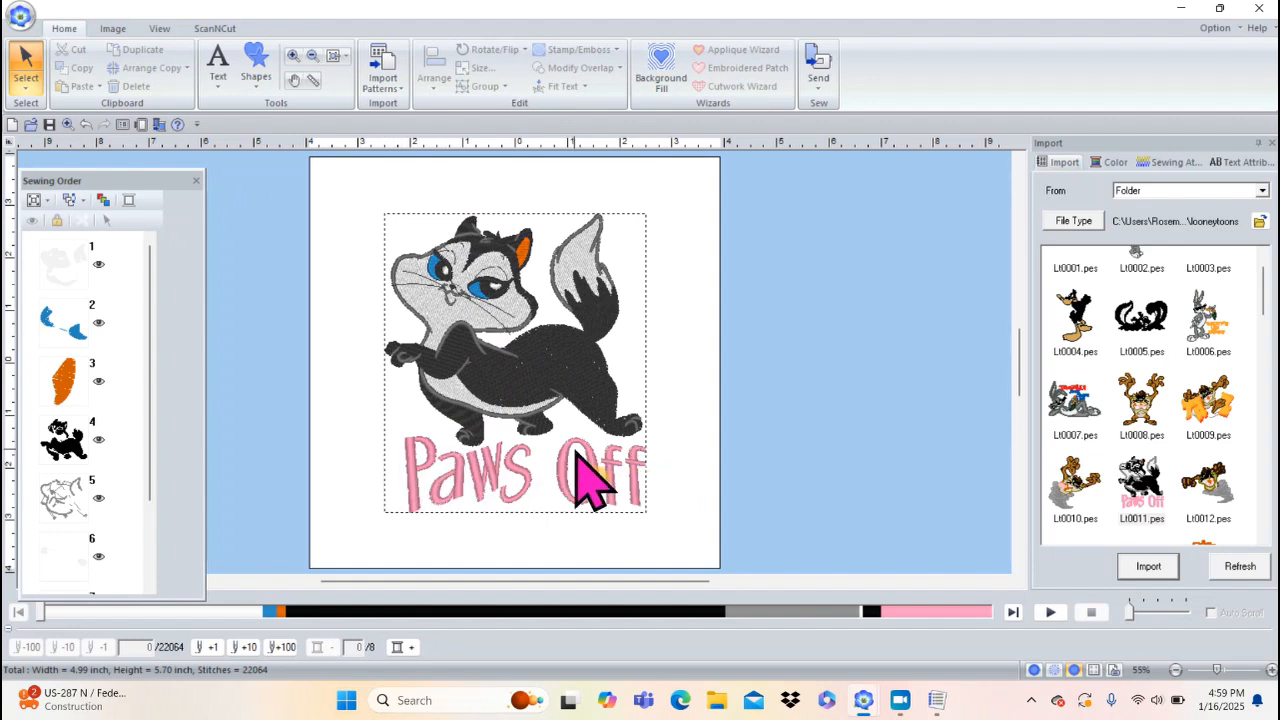
- Split the pink Paws Off lettering off the skunk design by outlining it closely below the paws with Split Stitches
left_click(292, 56)
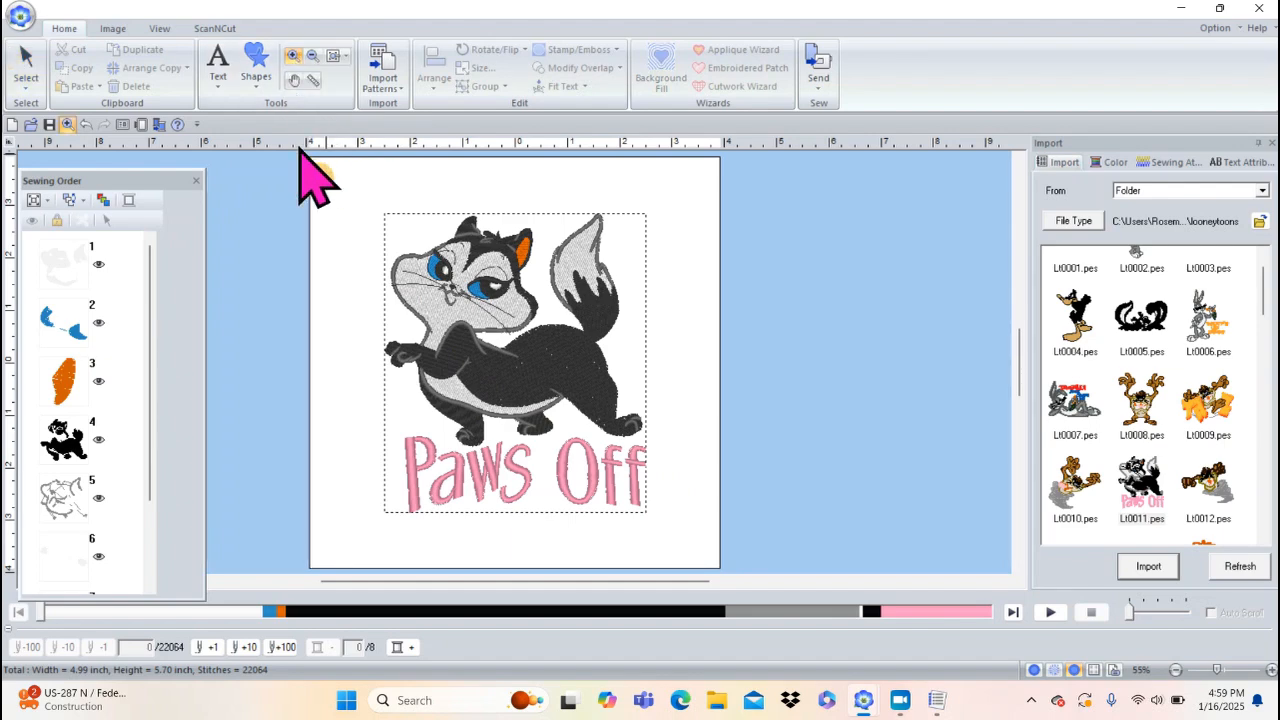
left_click_drag(352, 364, 691, 535)
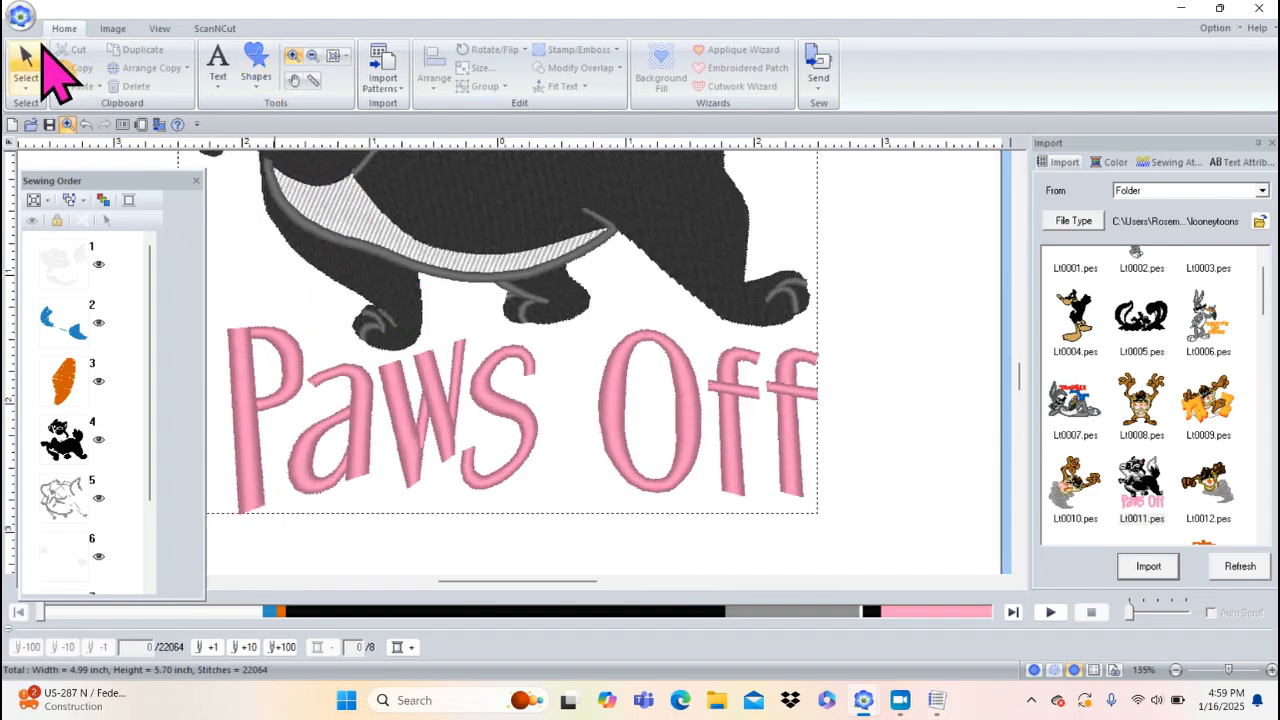
left_click(30, 65)
left_click(400, 243)
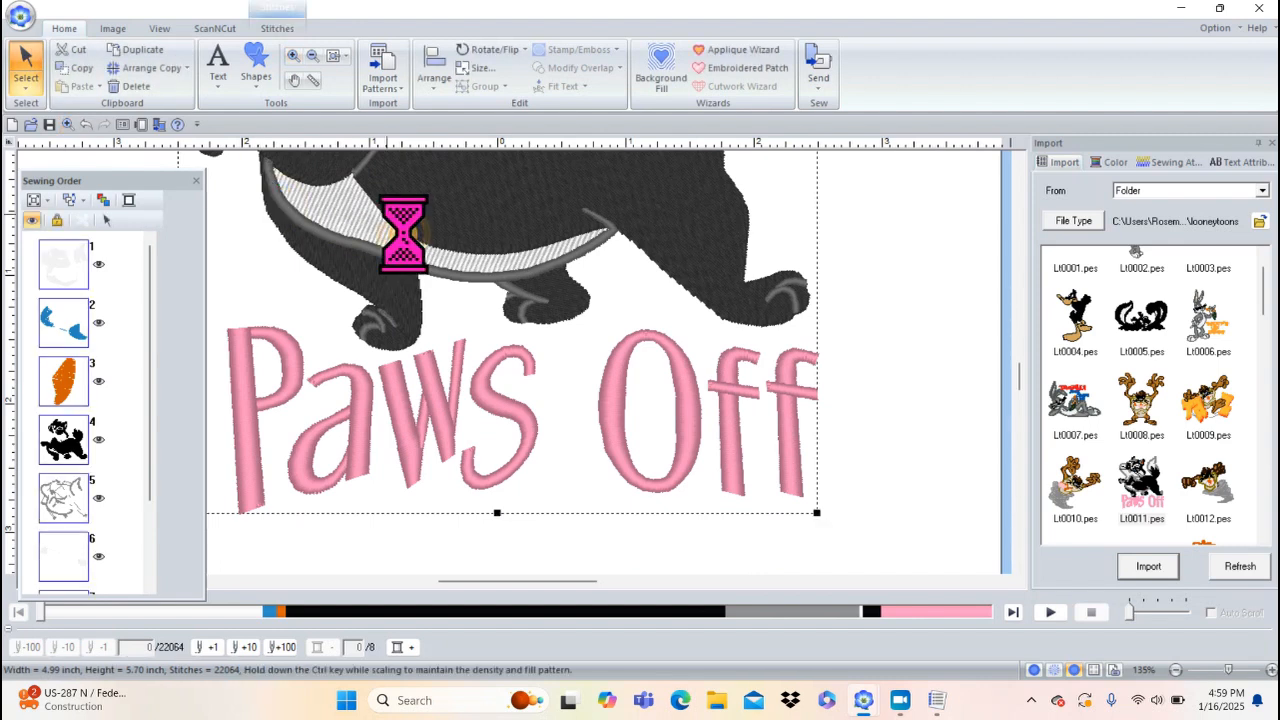
left_click(278, 28)
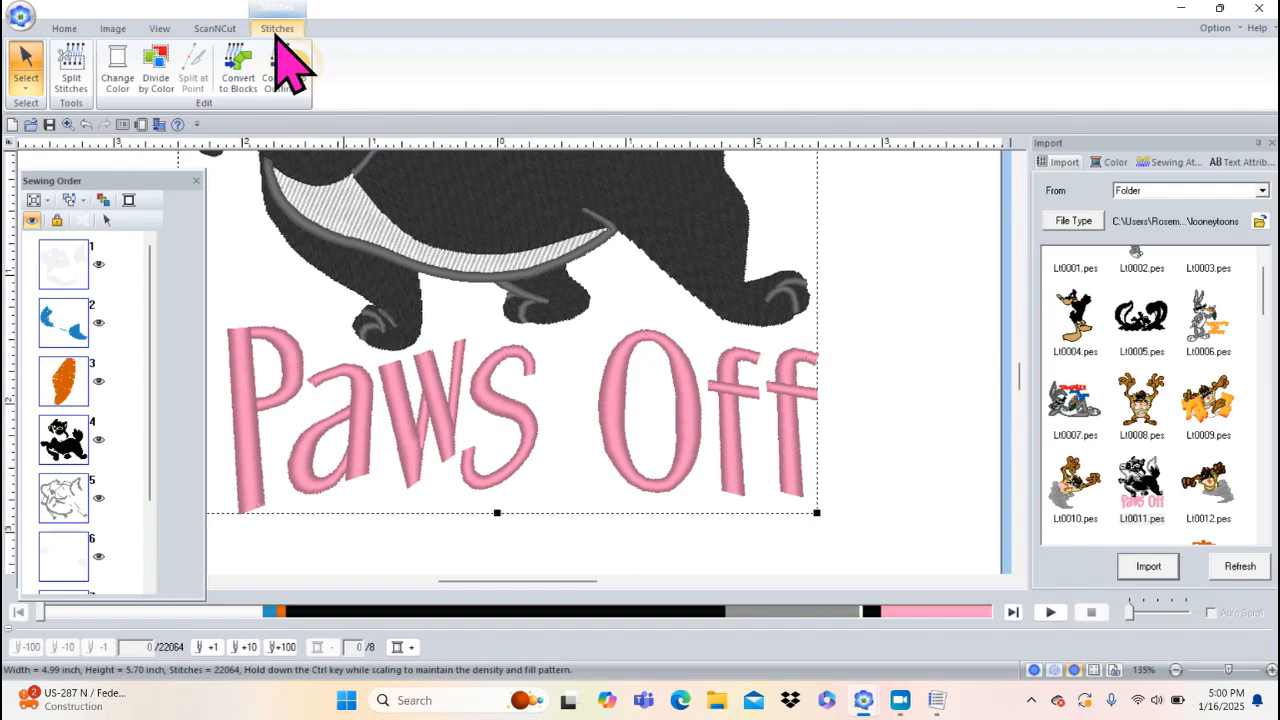
left_click(72, 70)
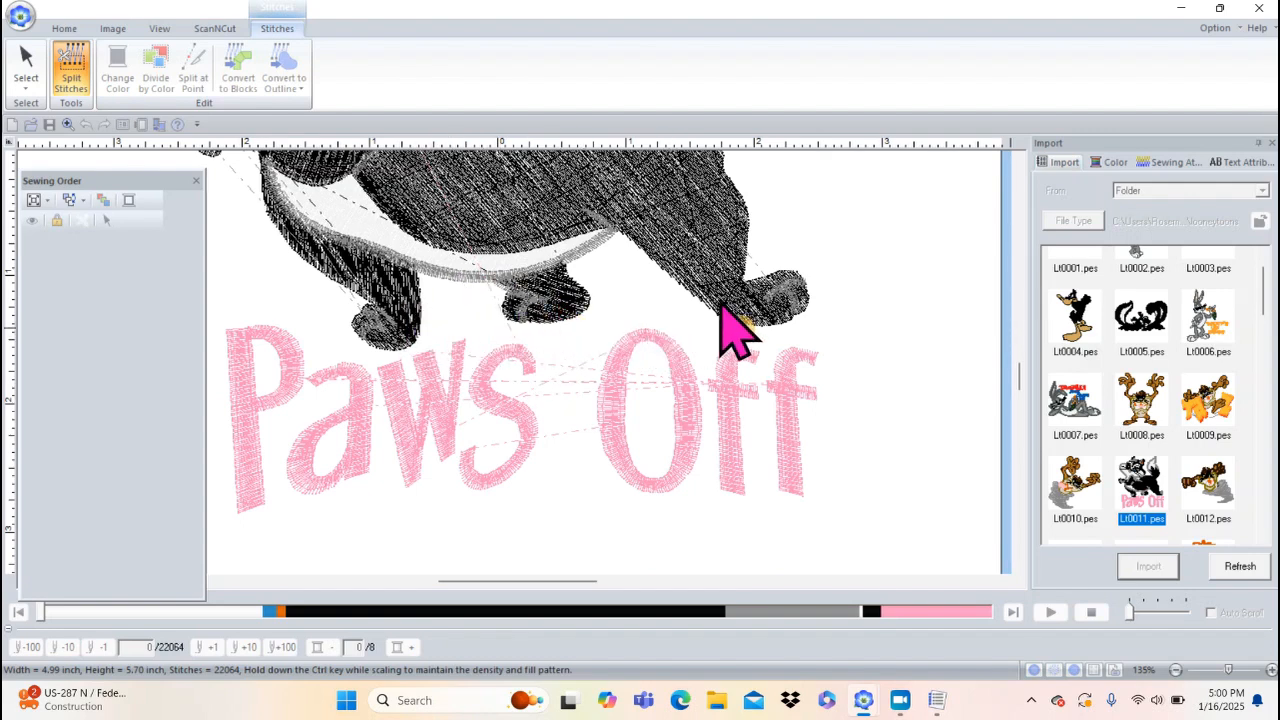
left_click(220, 284)
left_click(297, 317)
left_click(354, 350)
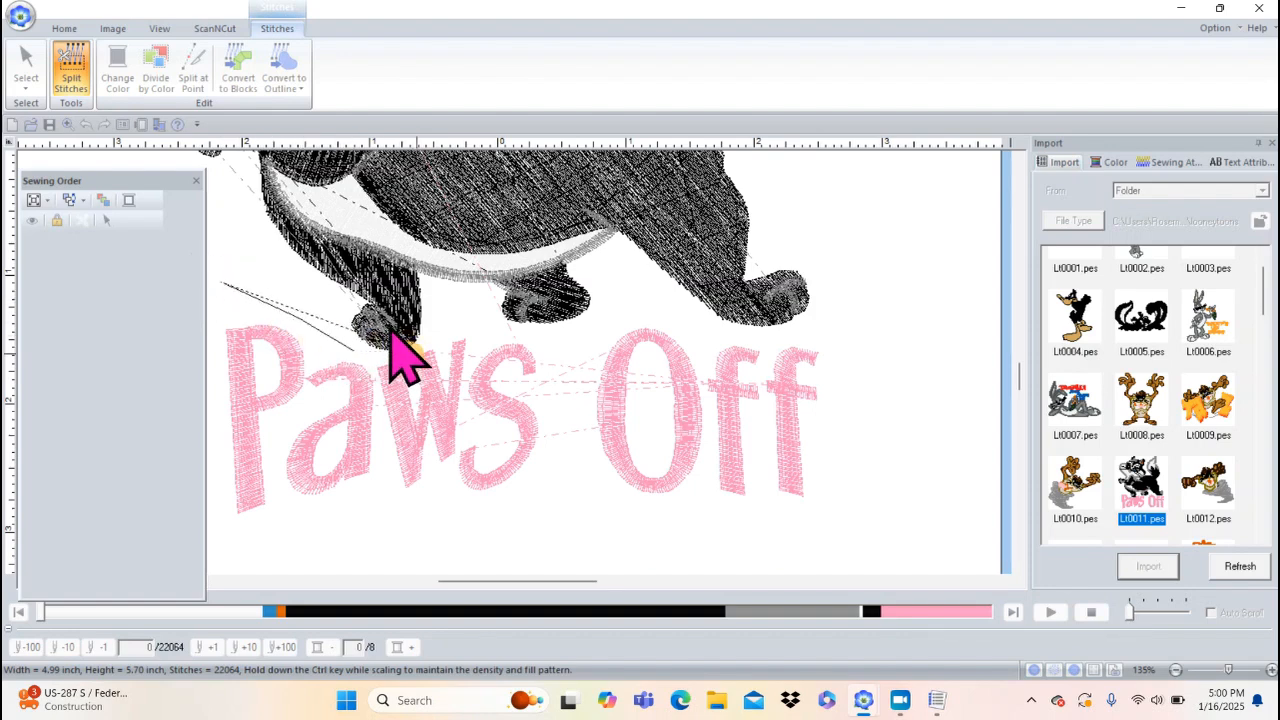
left_click(432, 351)
left_click(467, 326)
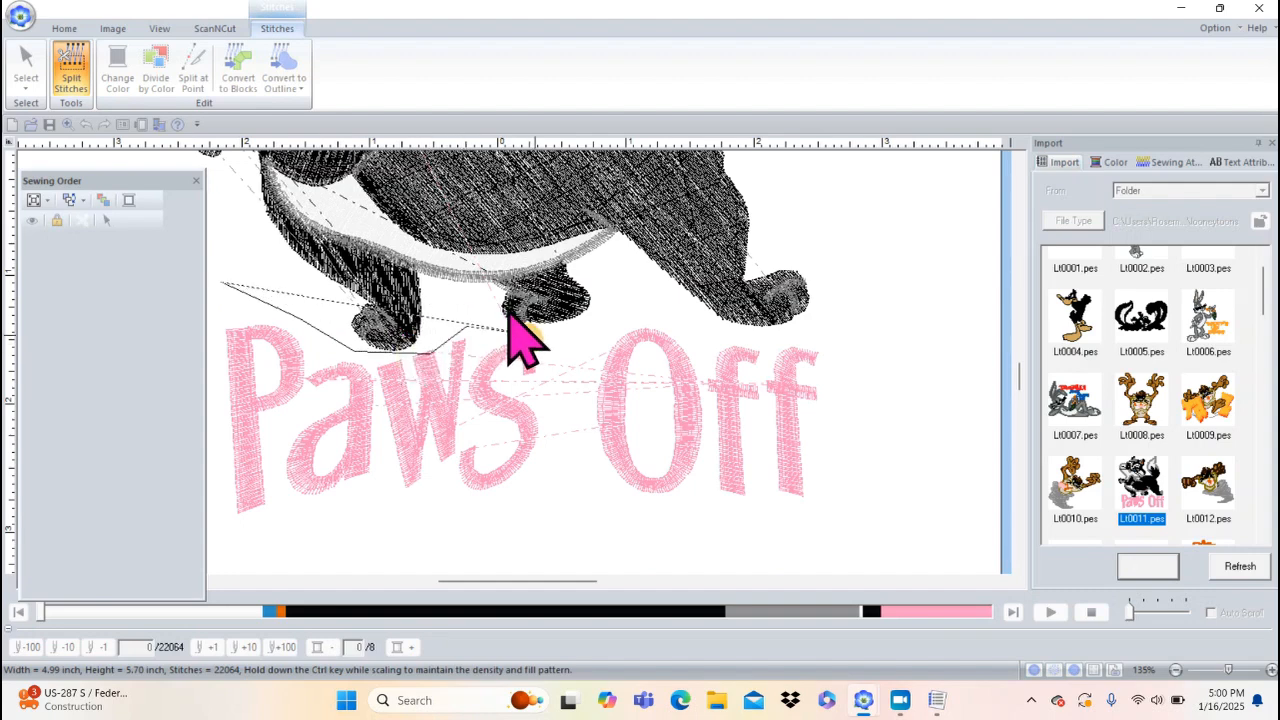
left_click(537, 335)
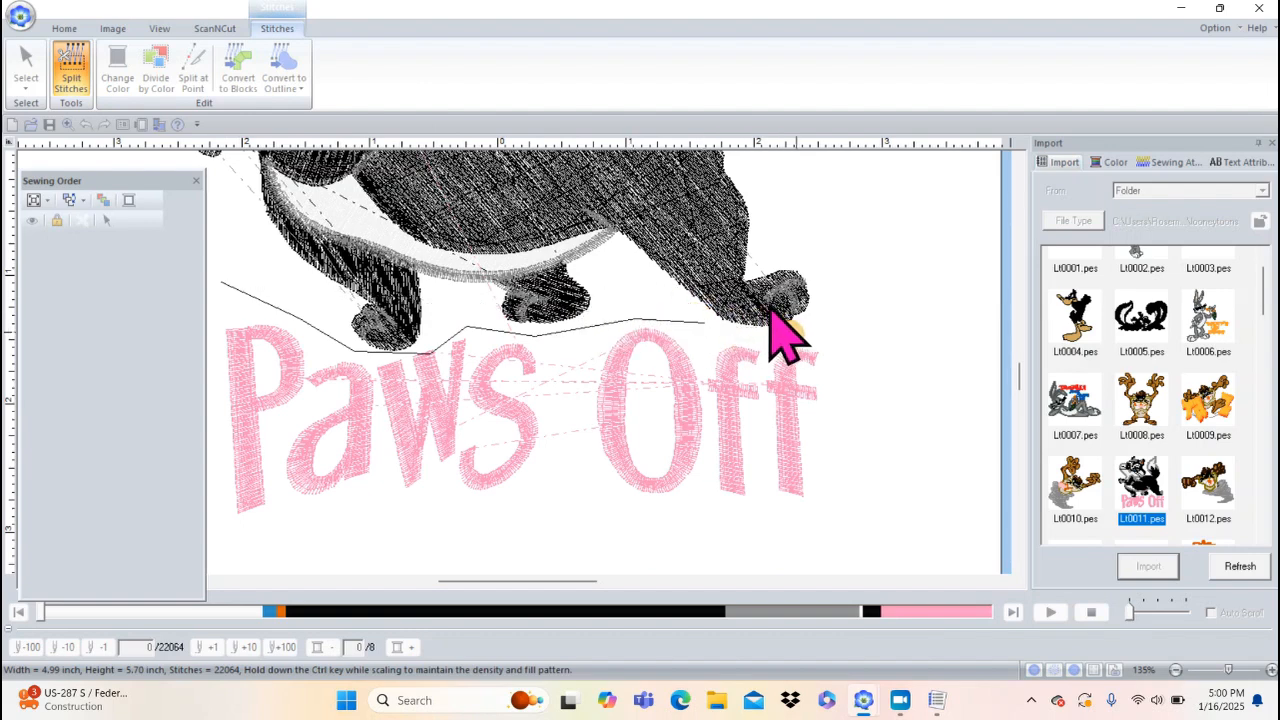
left_click(866, 352)
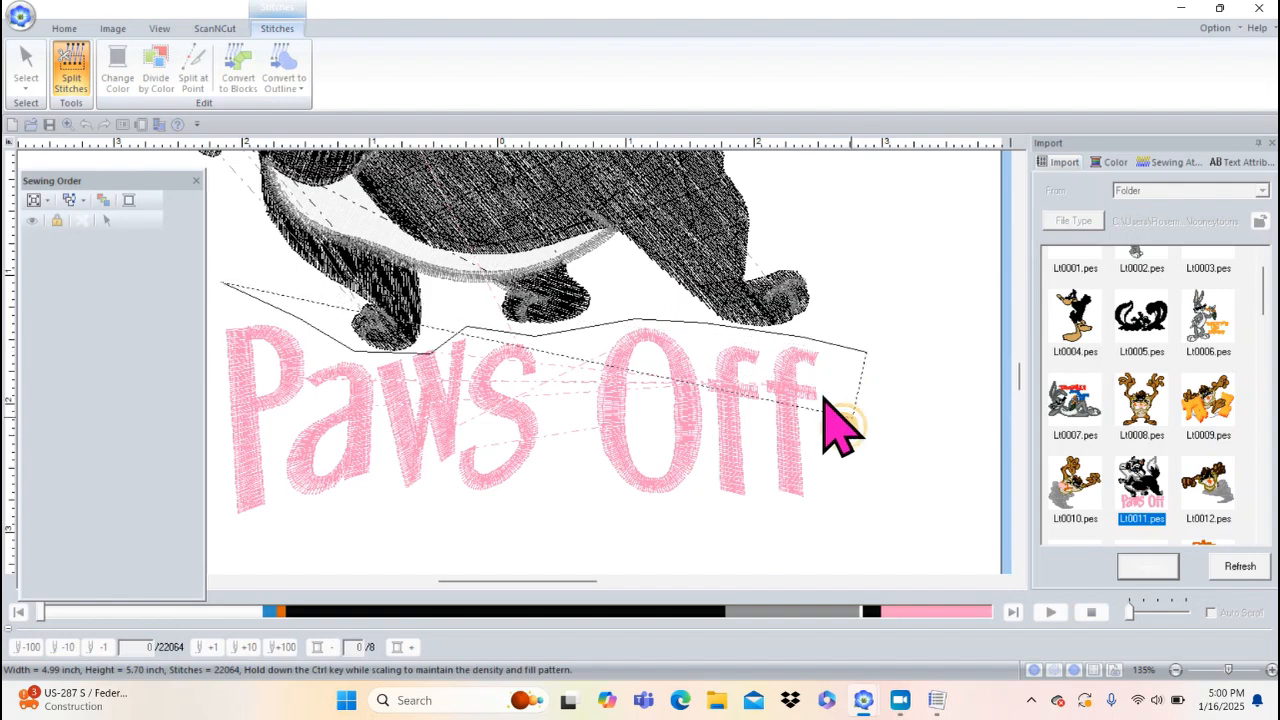
left_click(629, 547)
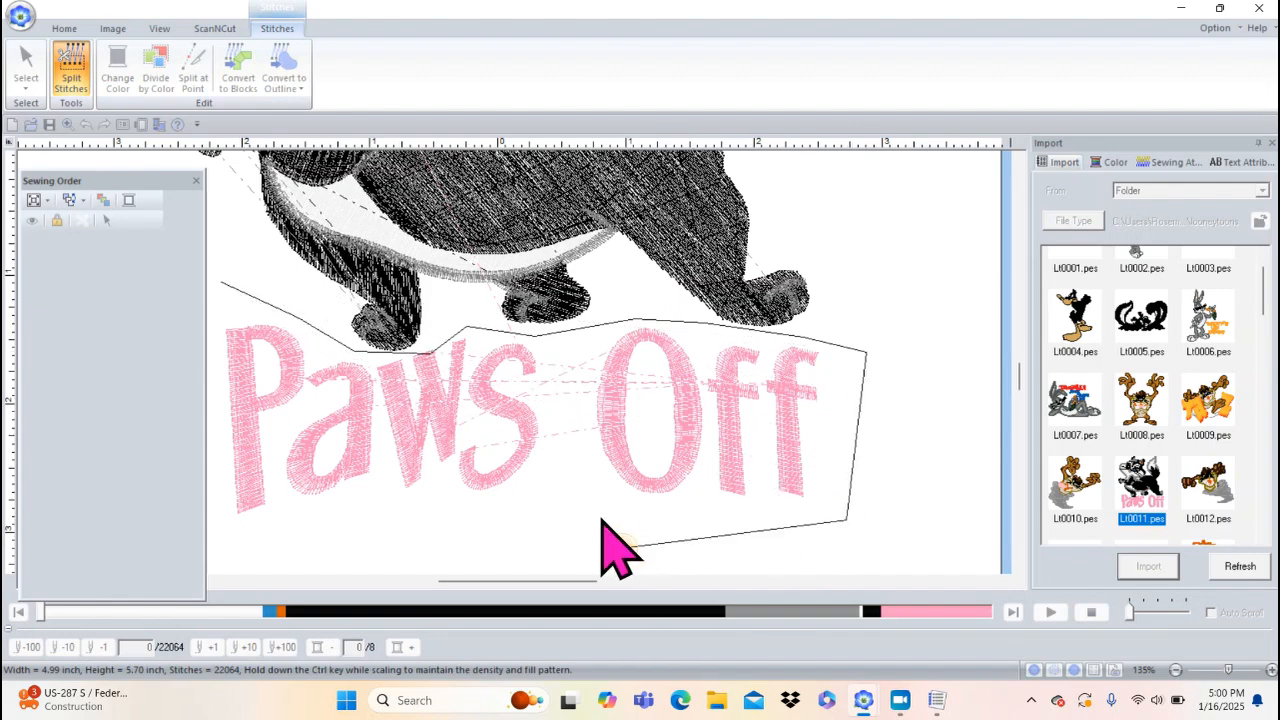
left_click(337, 545)
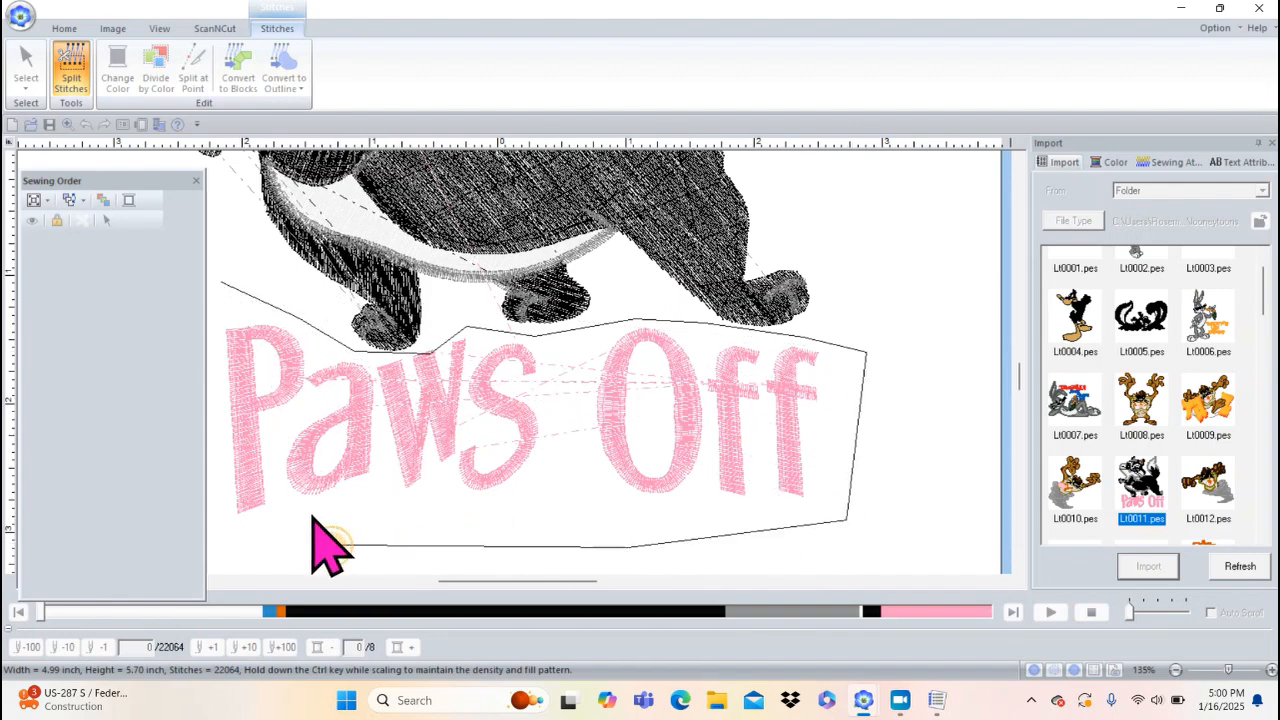
double_click(197, 516)
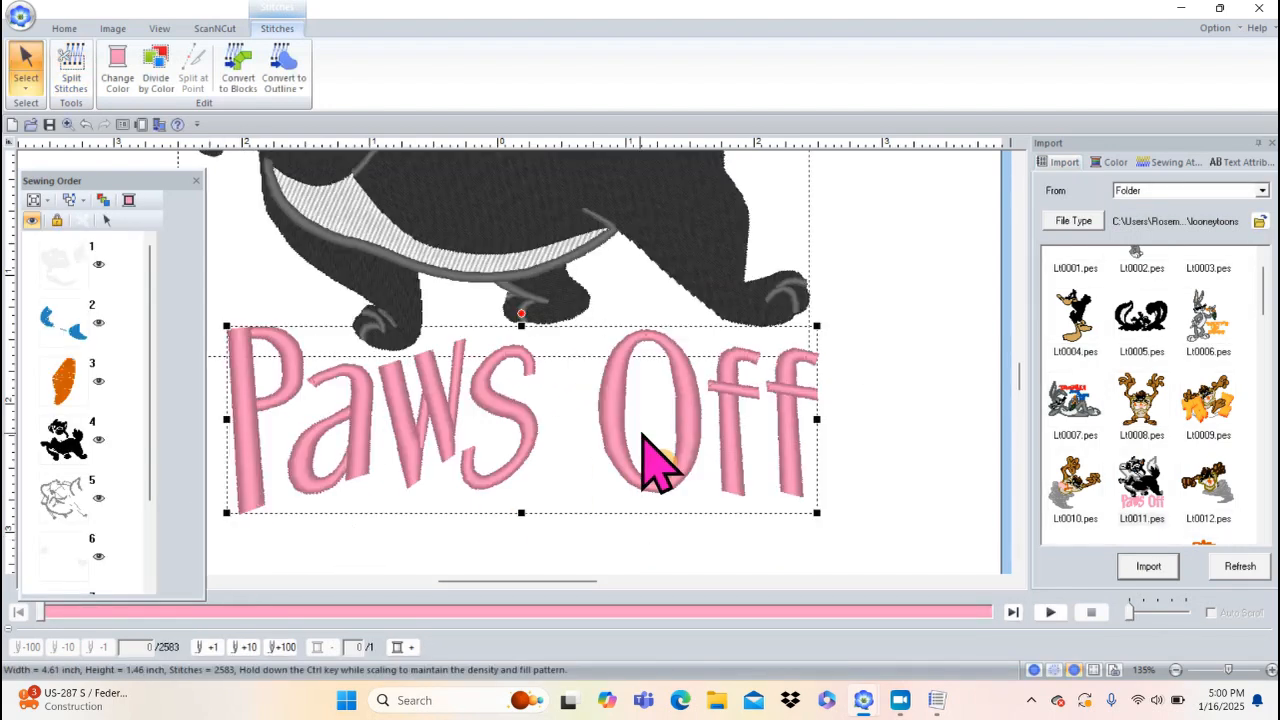
- Move the split-off Paws Off lettering away from the skunk, delete it and check the end of the sewing order for remnants
left_click_drag(661, 380, 875, 411)
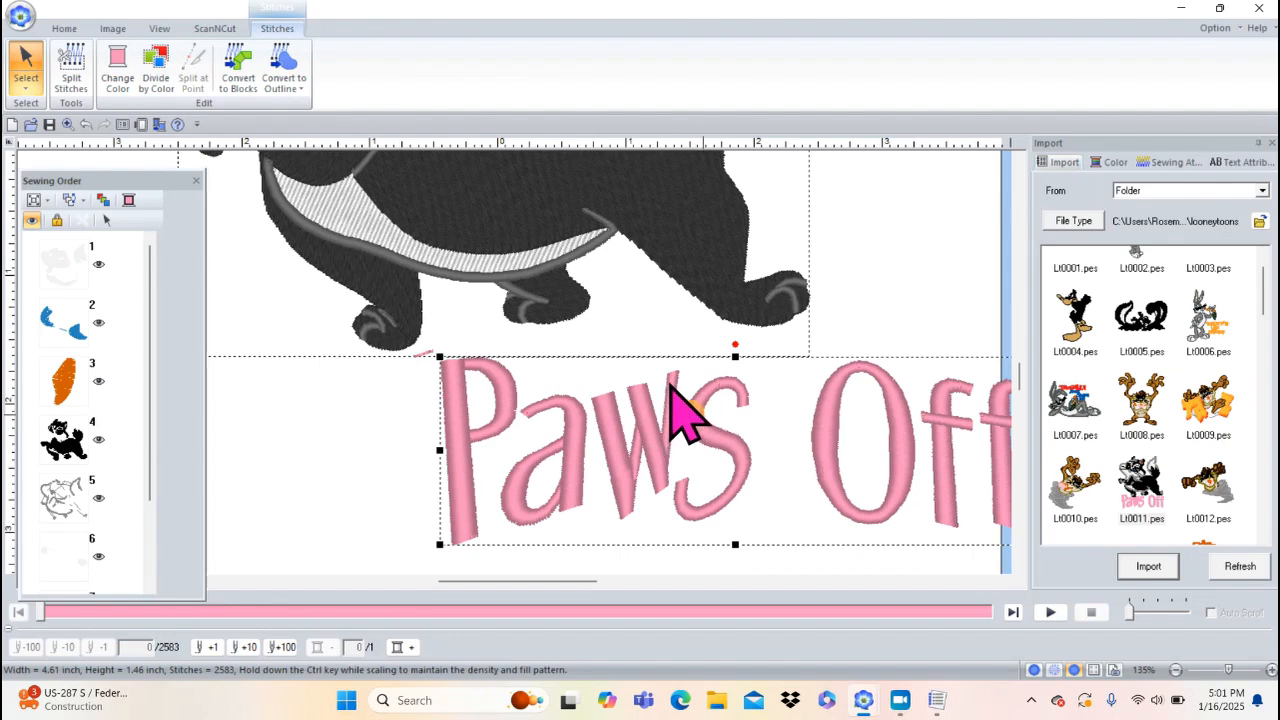
key("Delete")
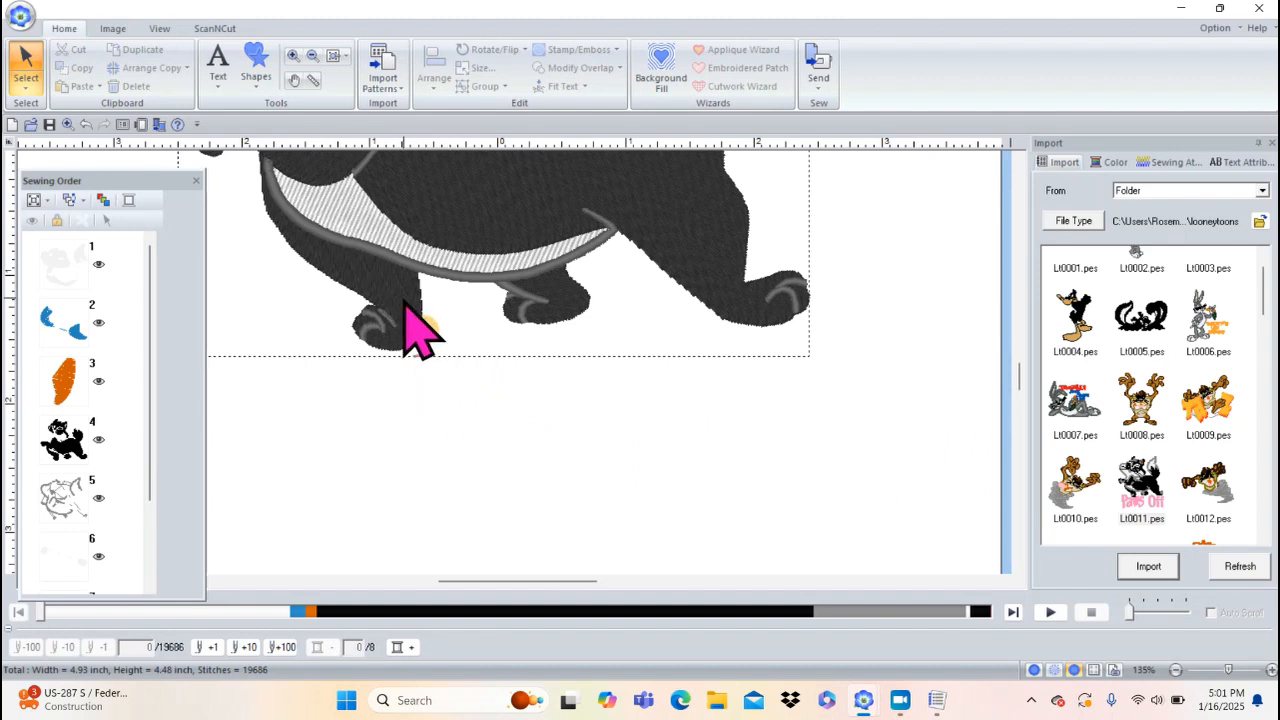
left_click_drag(153, 437, 150, 570)
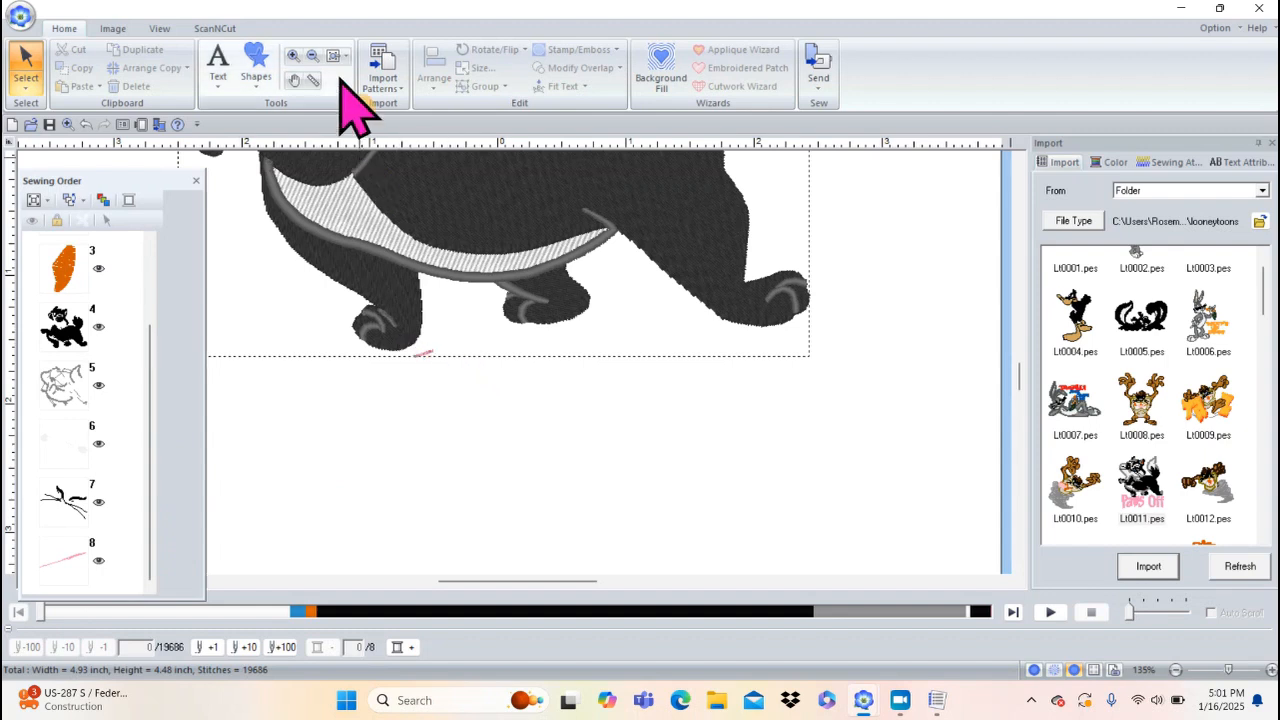
- Delete the leftover pink stitches just below the skunk's front paw by selecting their individual points
left_click(292, 57)
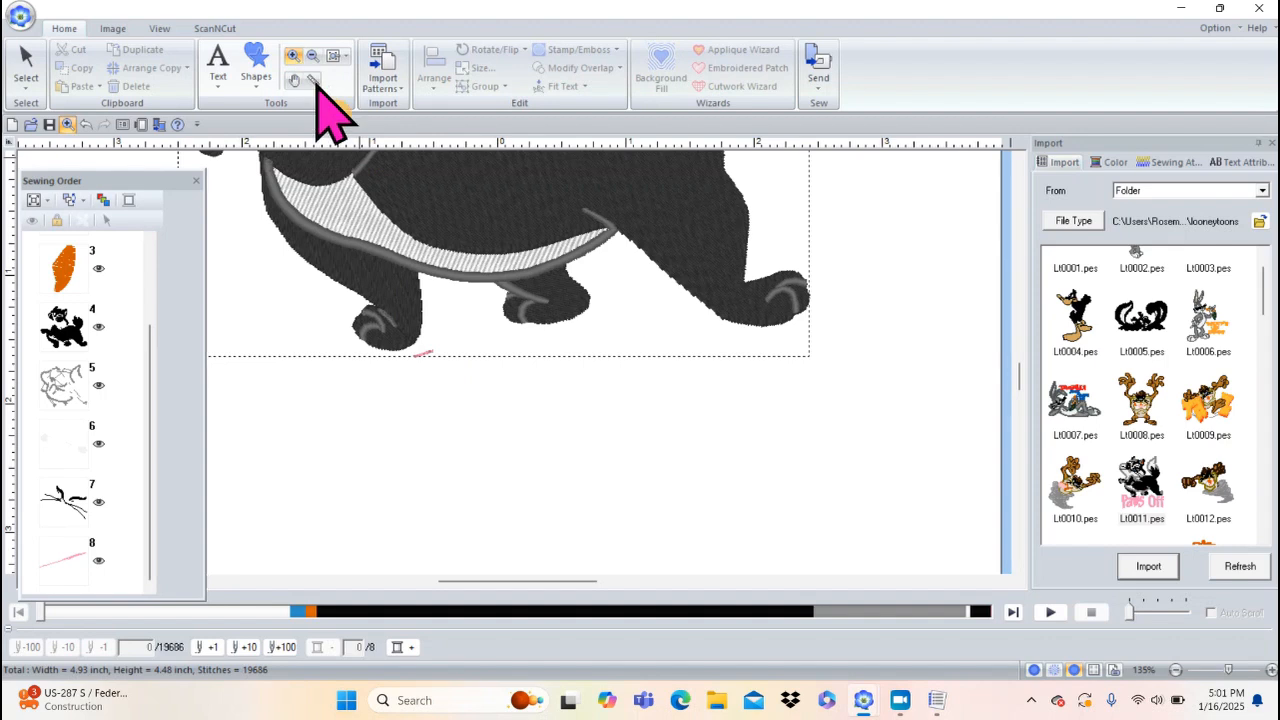
left_click_drag(349, 309, 538, 411)
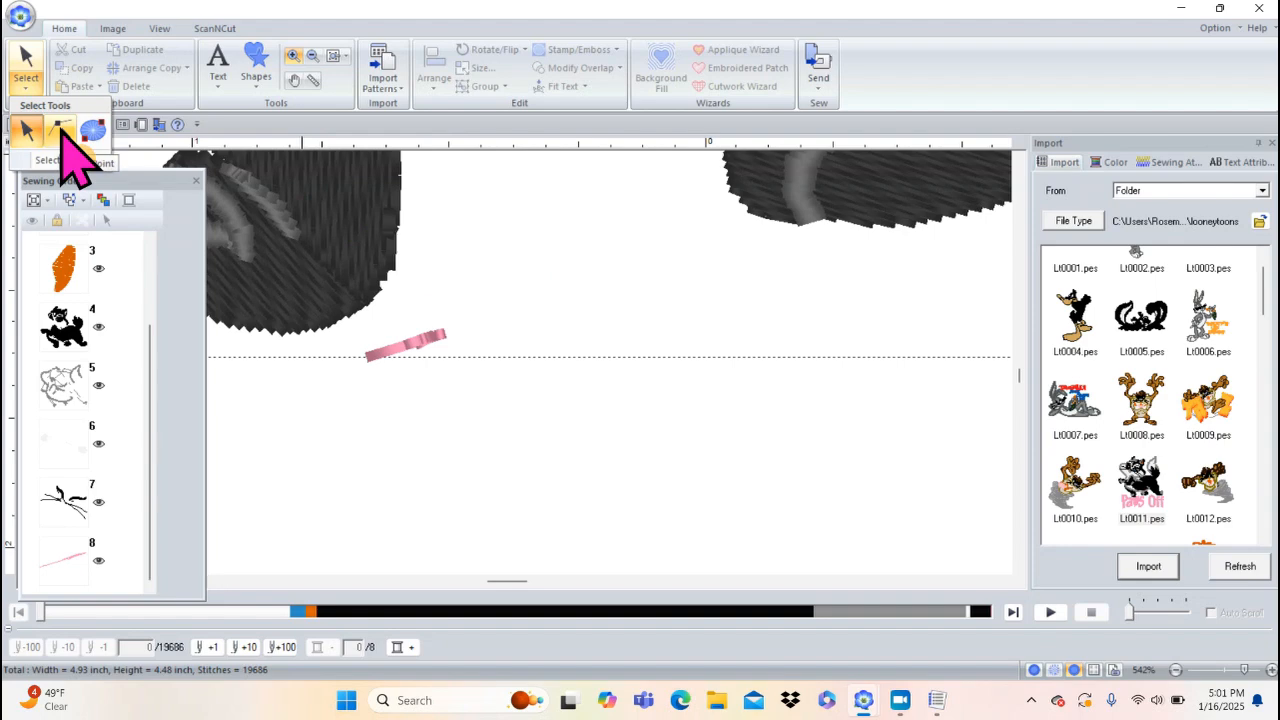
left_click(62, 130)
left_click(414, 353)
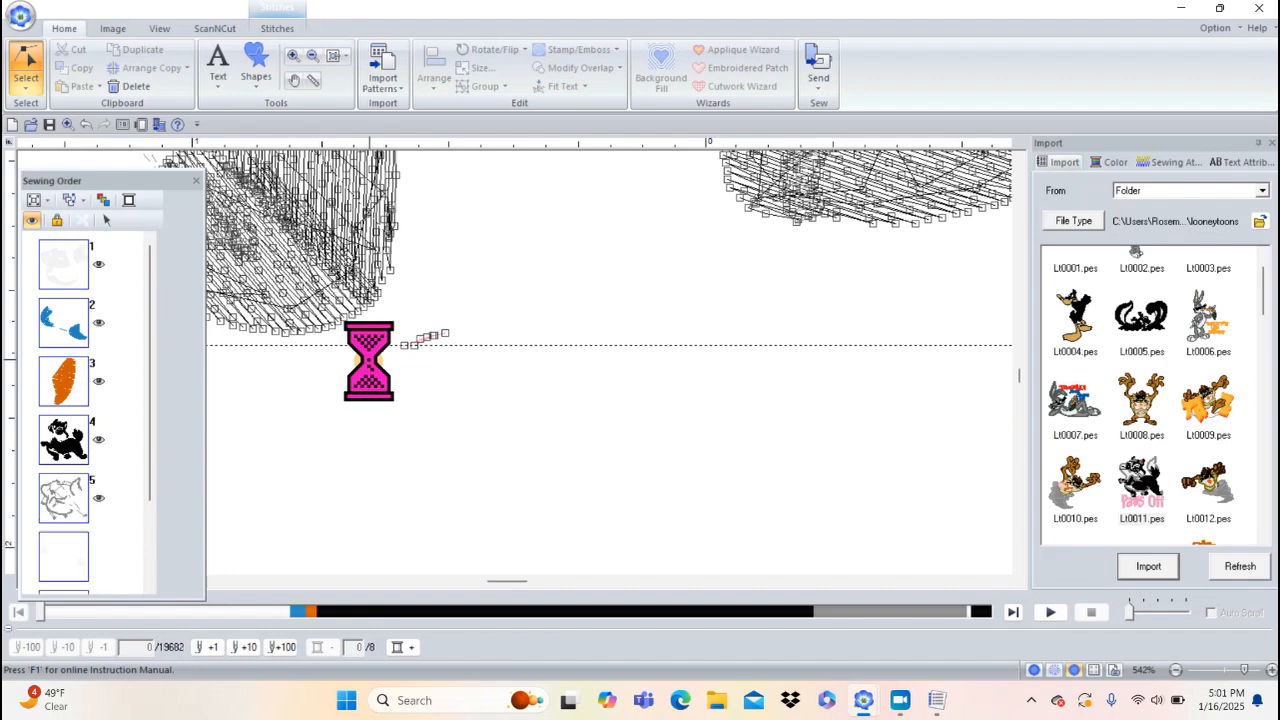
left_click_drag(380, 310, 490, 378)
key("Delete")
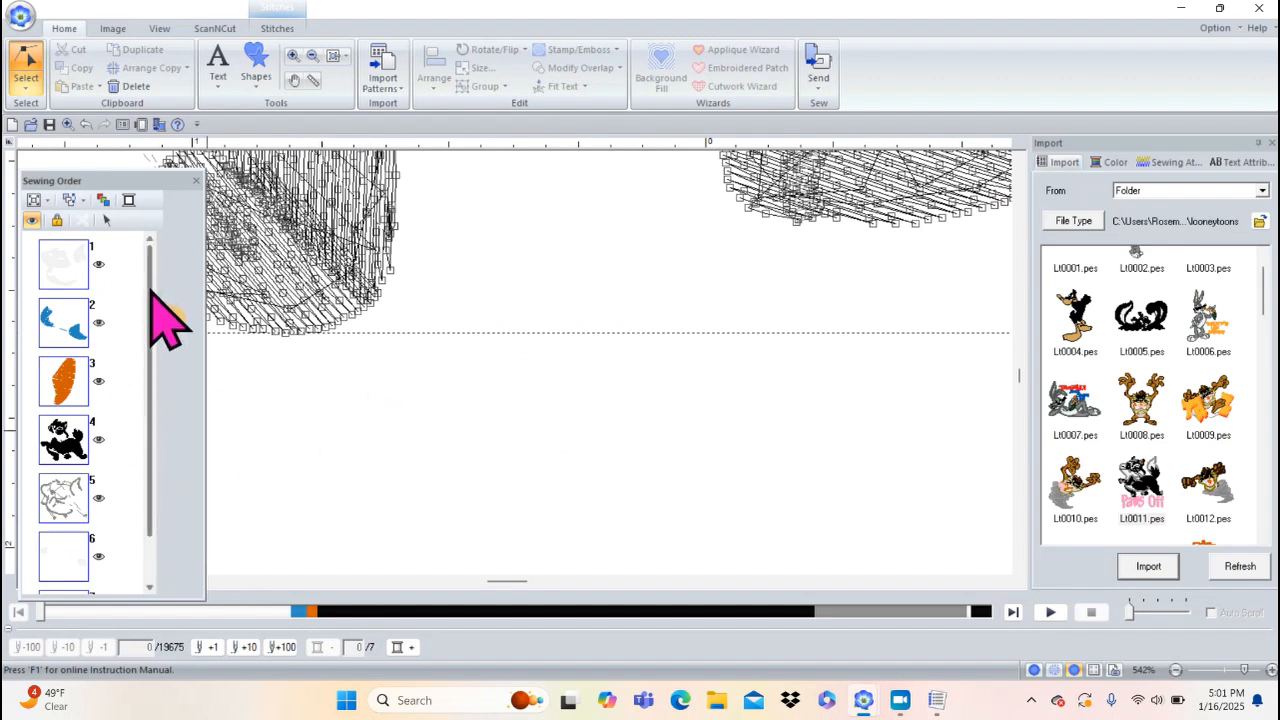
scroll(160, 400, "down", 2)
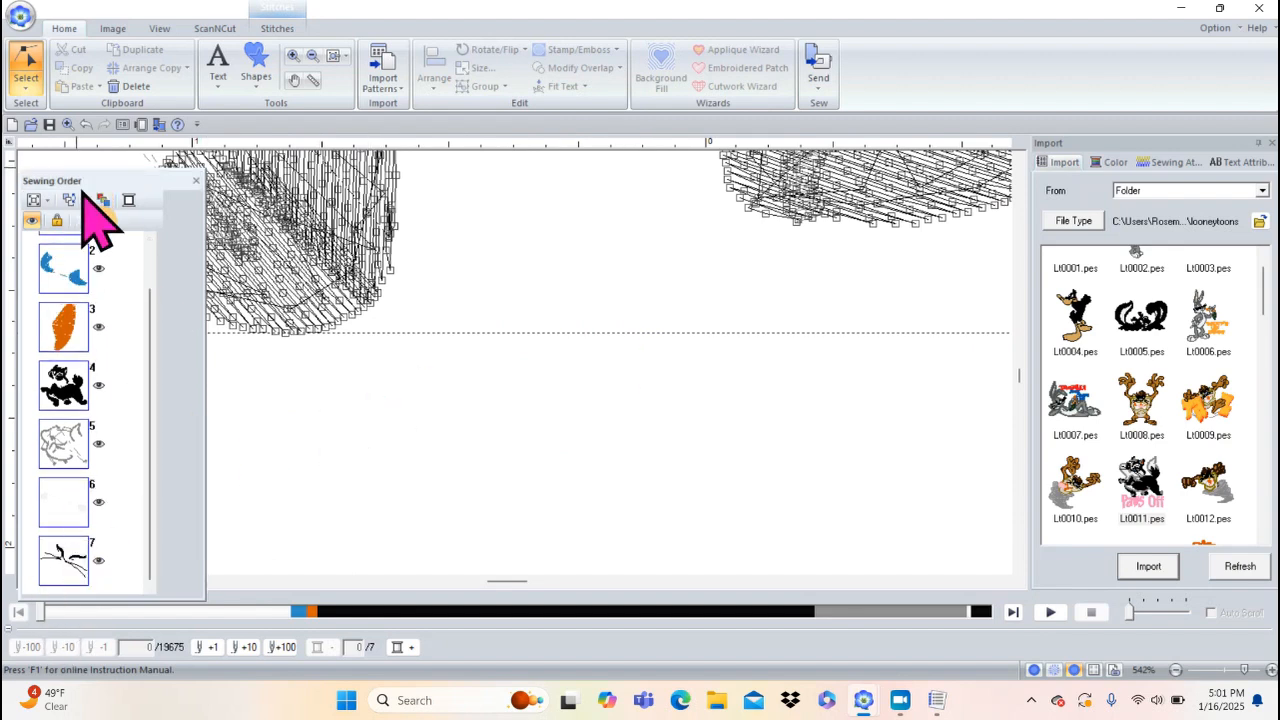
left_click(320, 429)
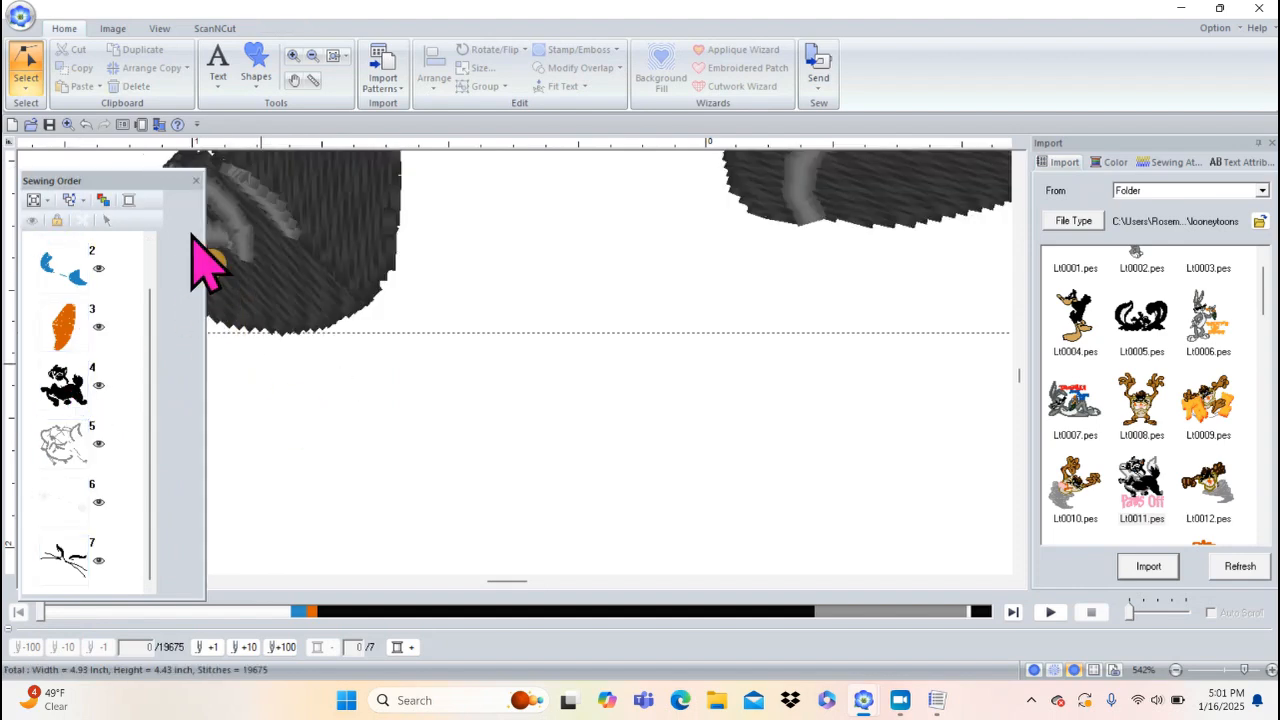
- Return to the full page view, select the whole skunk design and delete it
left_click(334, 56)
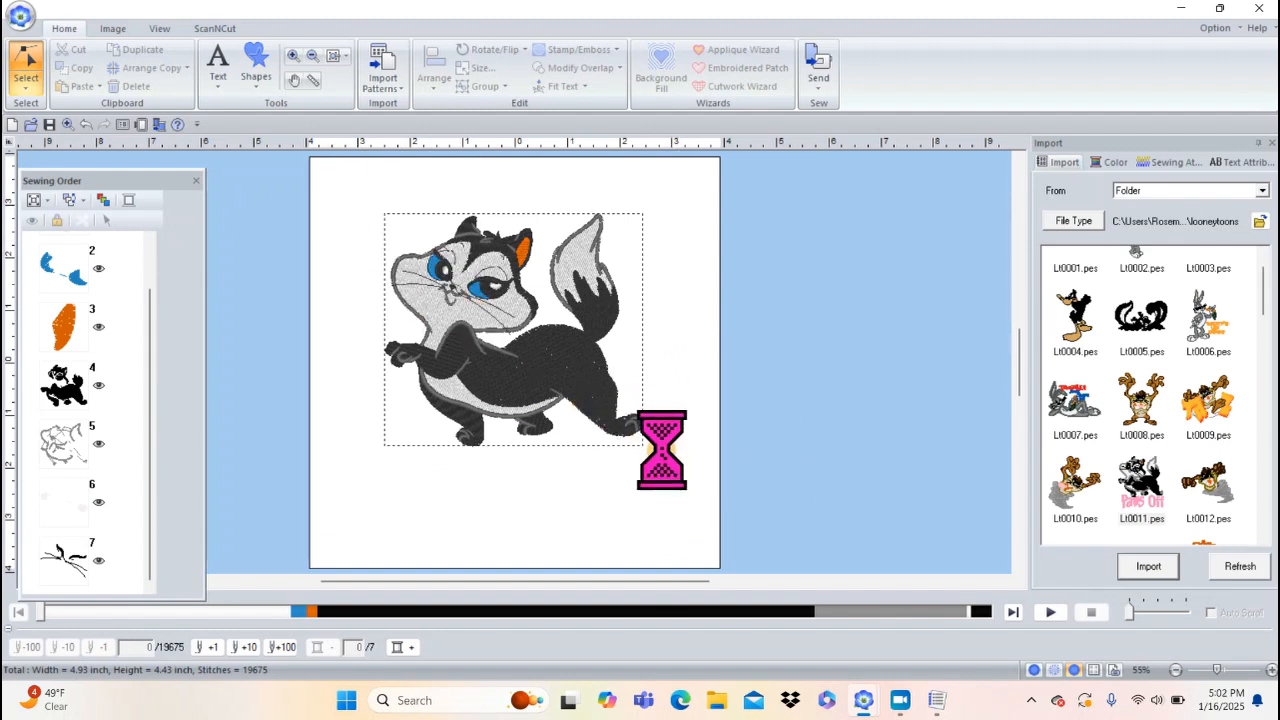
left_click(26, 88)
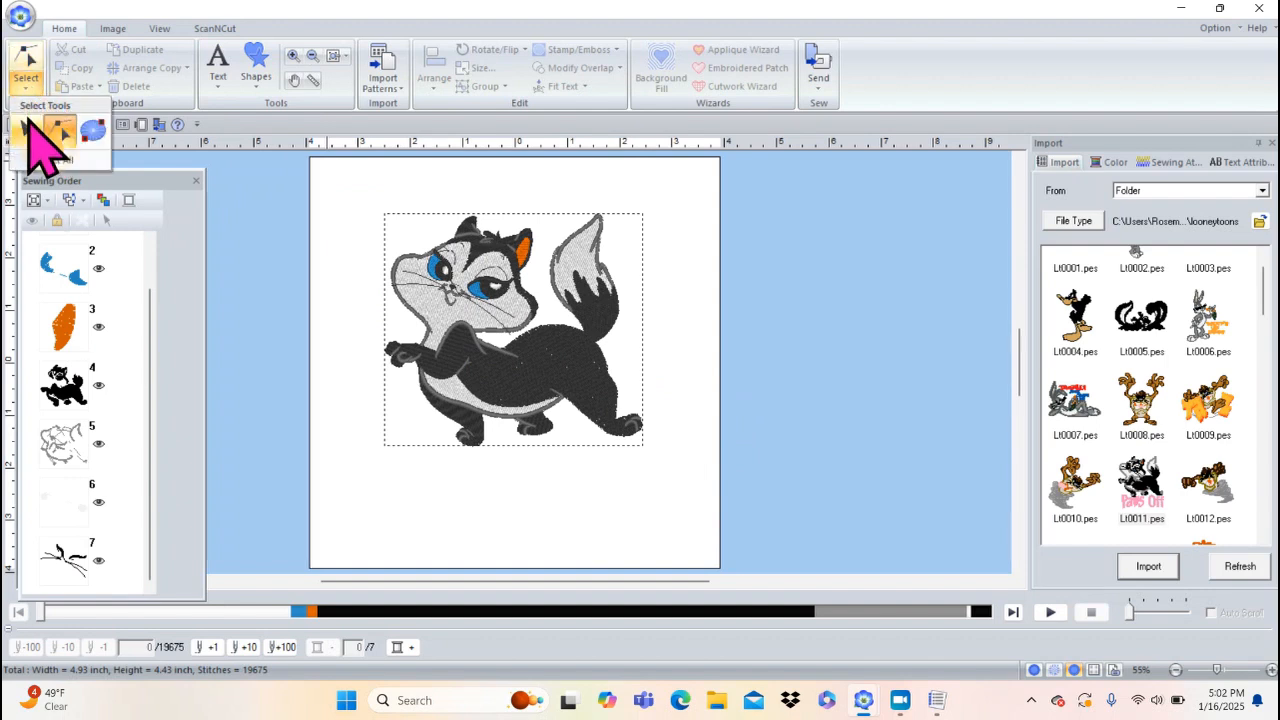
left_click(27, 120)
left_click_drag(353, 174, 700, 480)
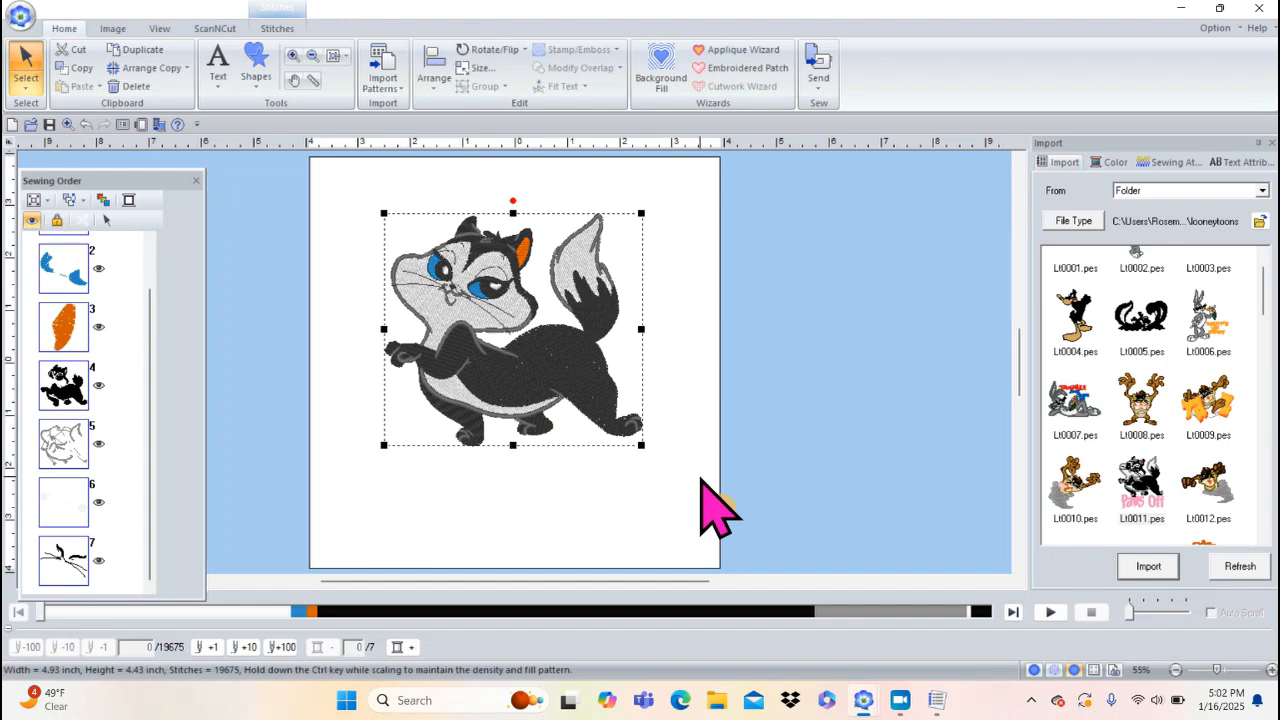
key("Delete")
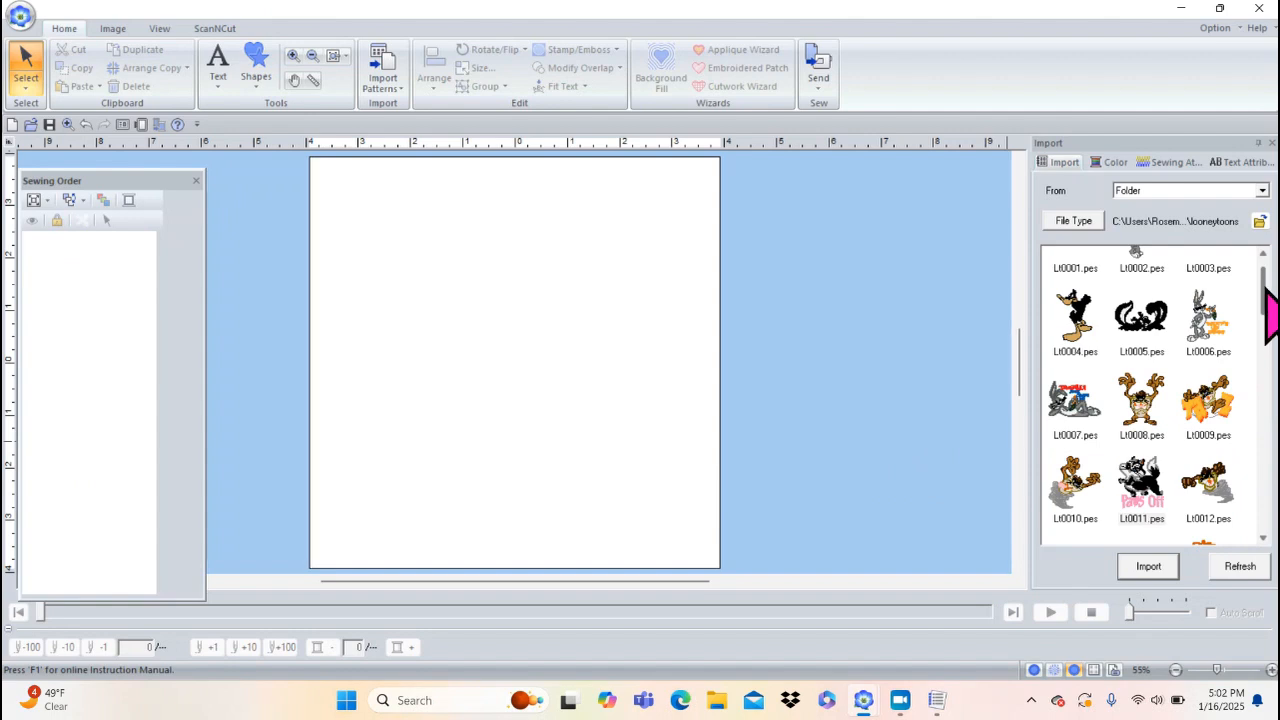
- Import the design Lt0002.pes from the looneytoons folder onto the page
scroll(1270, 312, "up", 1)
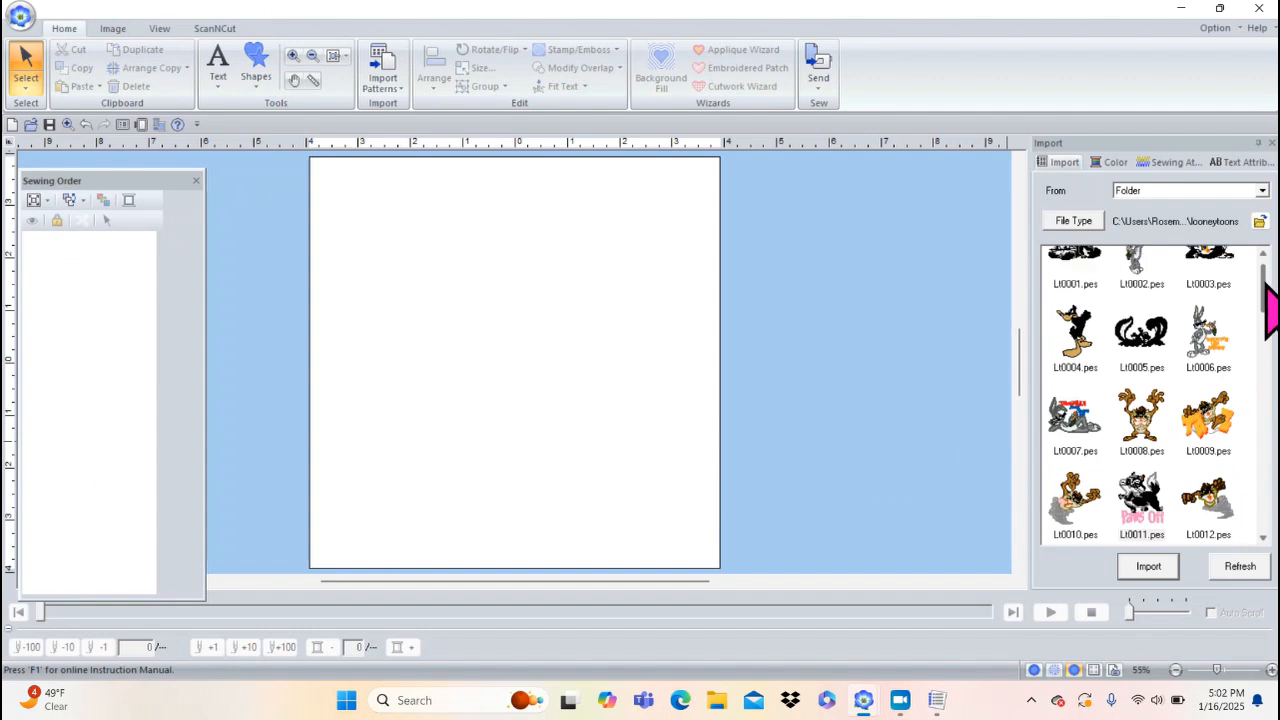
left_click(1150, 268)
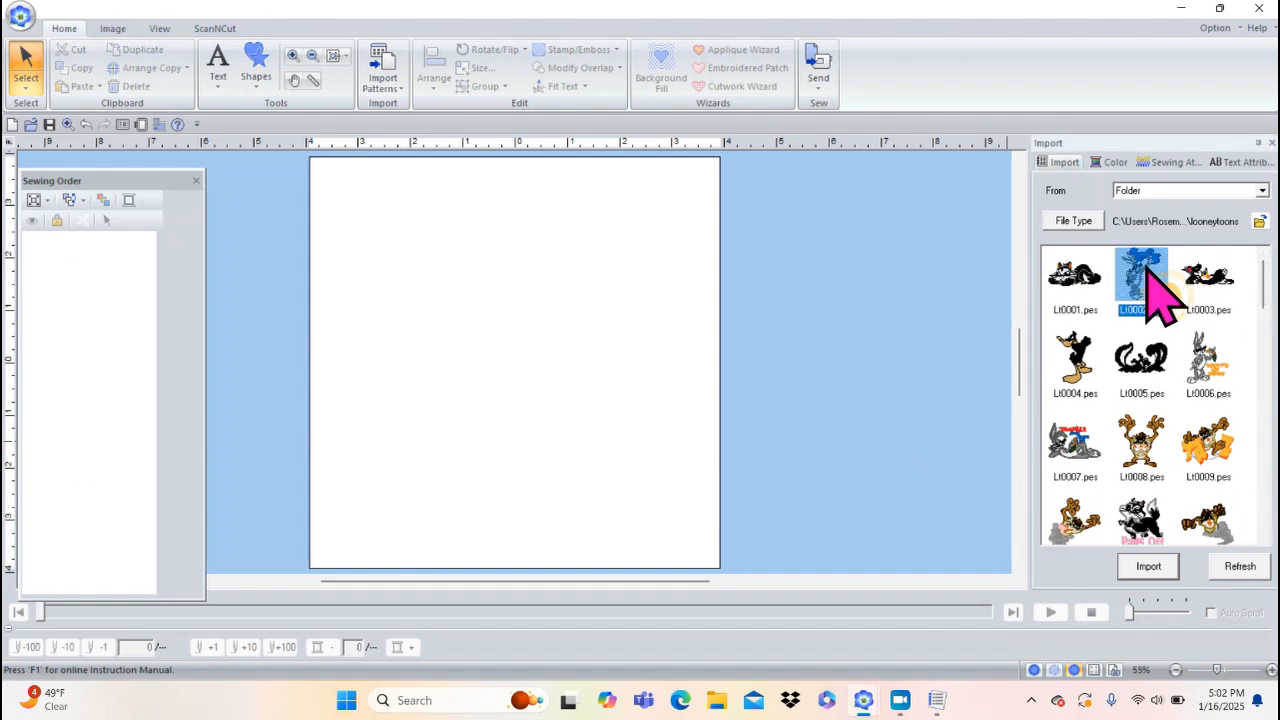
left_click(1150, 566)
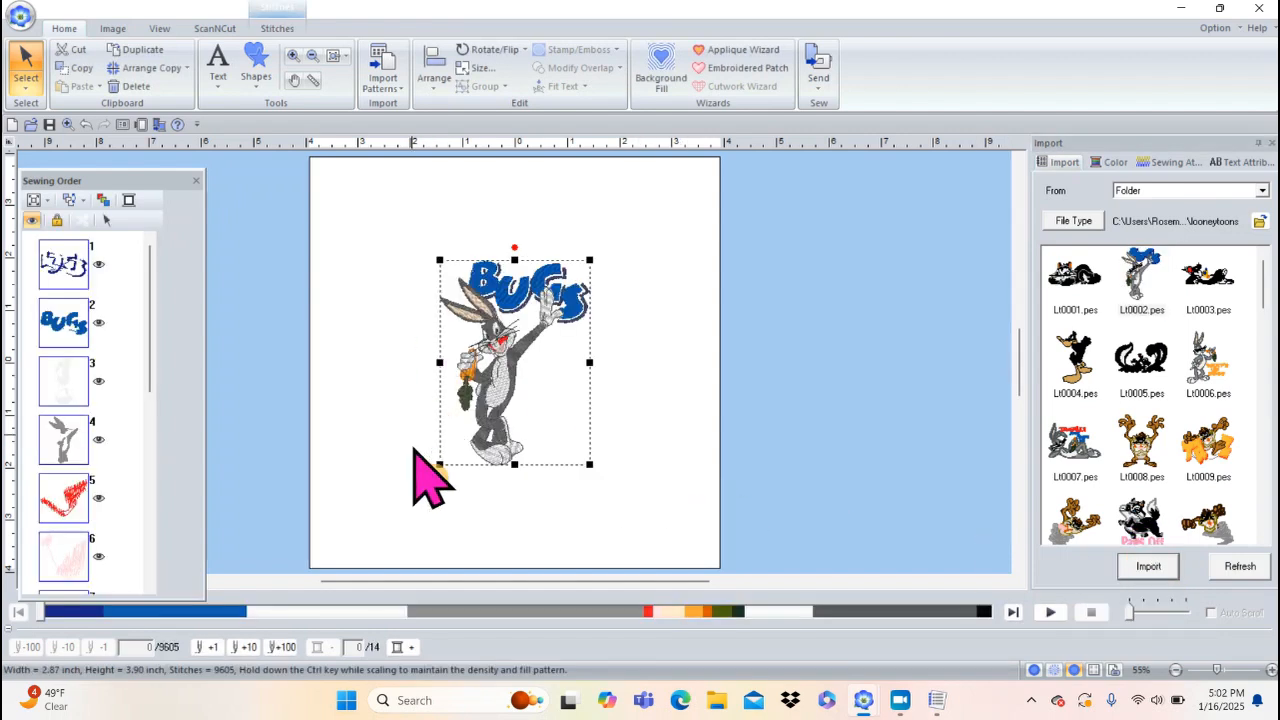
- Inspect the carrot area of the Bugs design up close and divide the whole design by color
left_click(294, 55)
left_click_drag(391, 228, 630, 480)
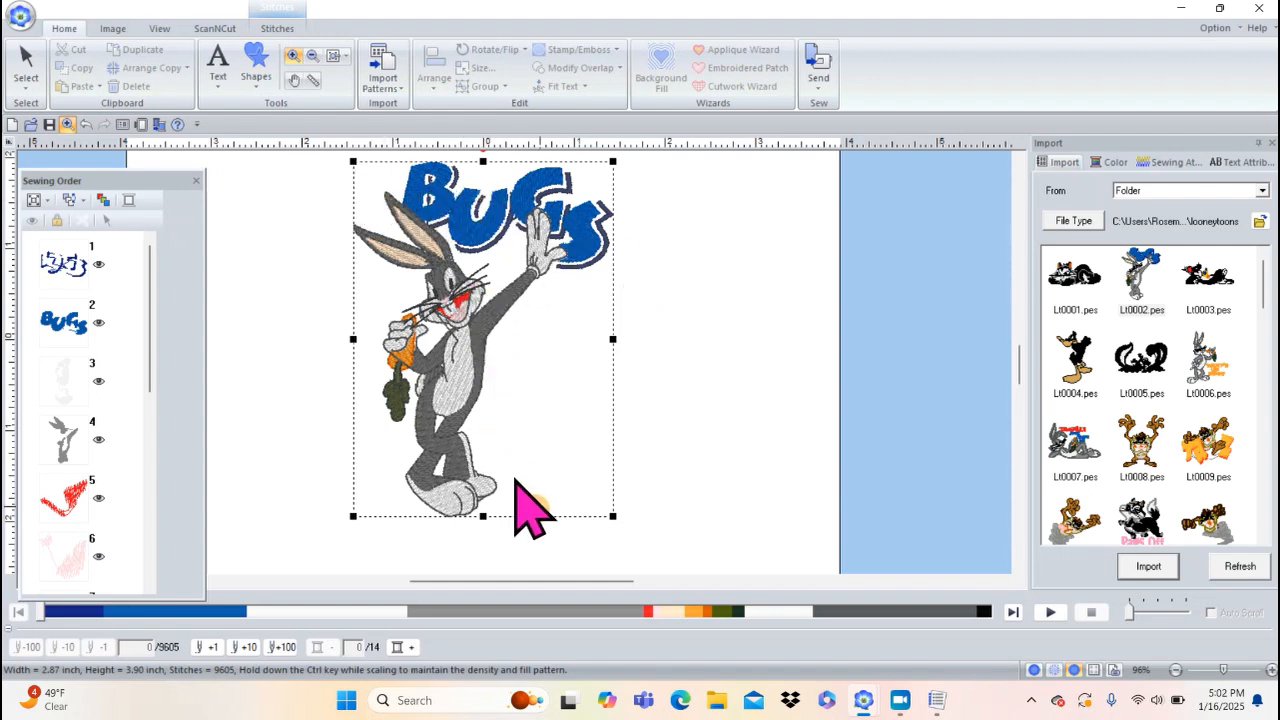
left_click(293, 56)
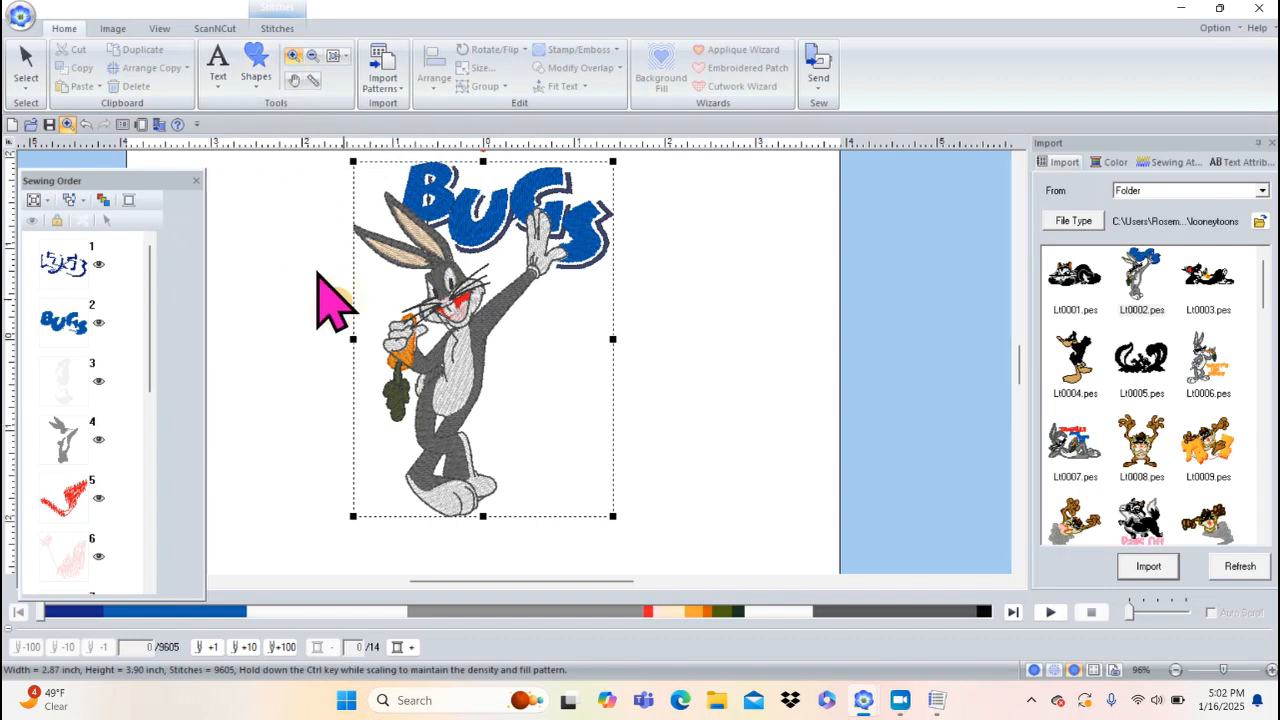
left_click(463, 420)
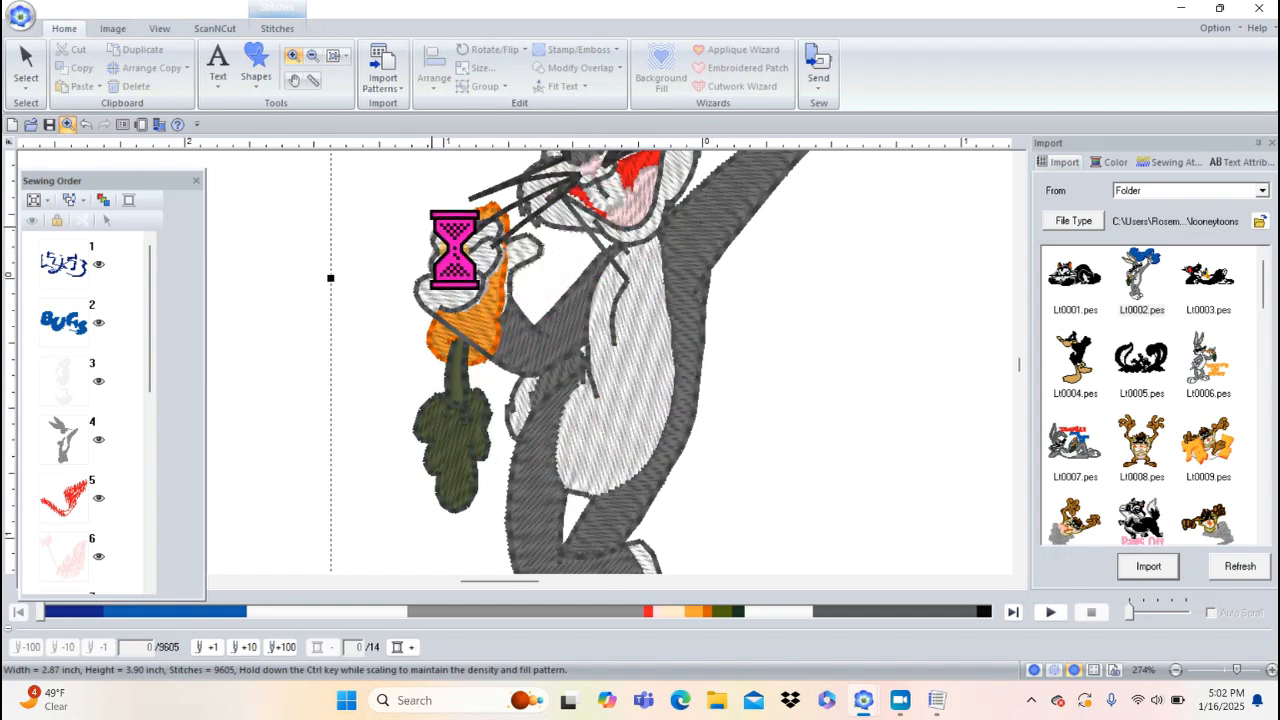
left_click(333, 55)
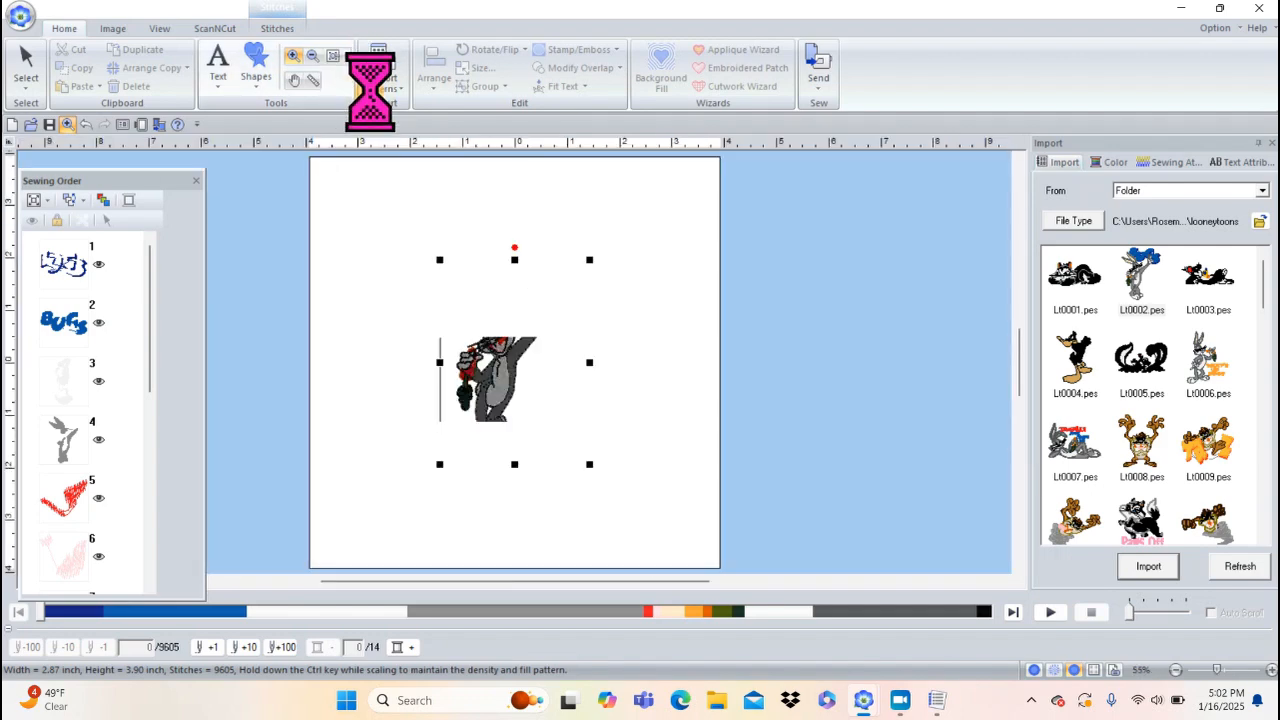
left_click(26, 62)
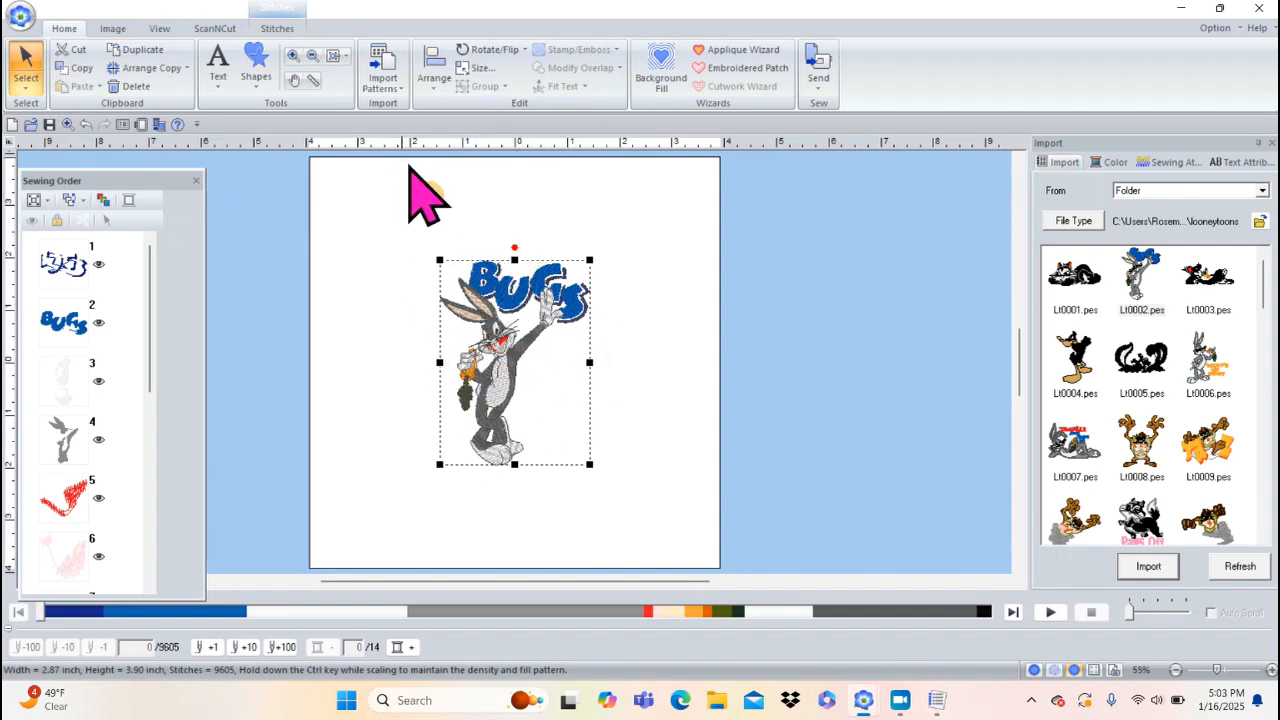
left_click(290, 30)
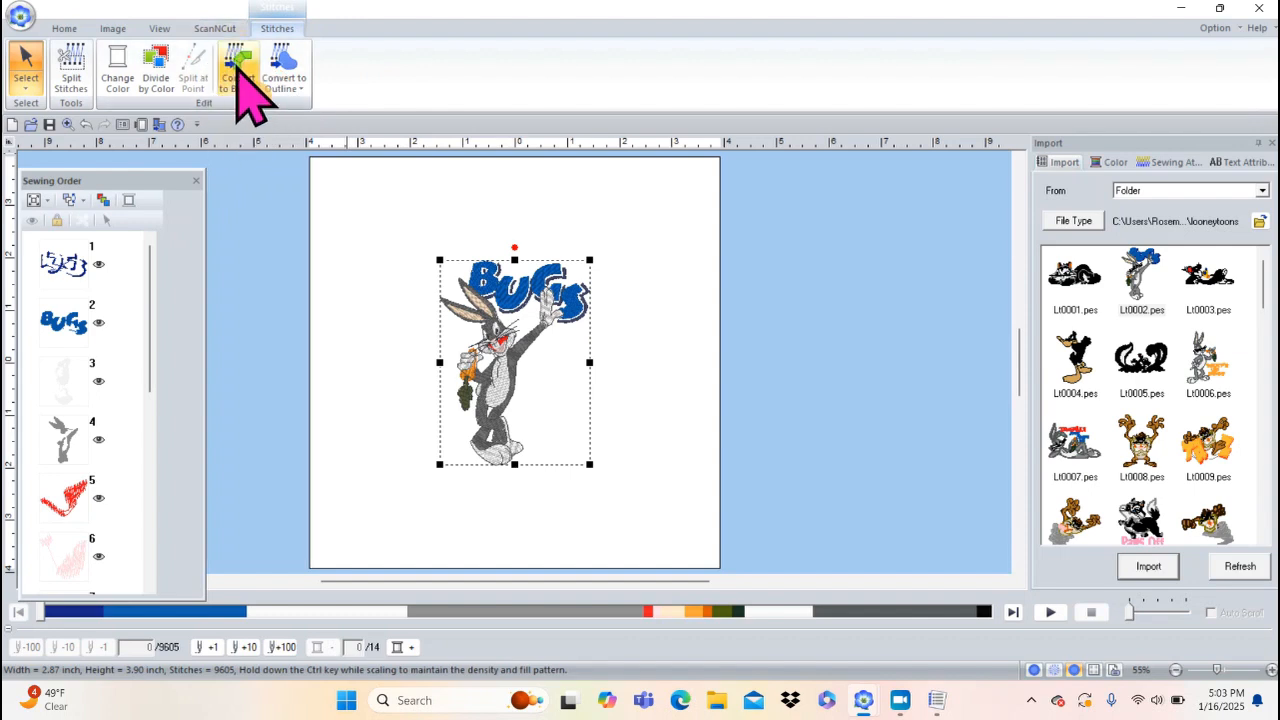
left_click(157, 72)
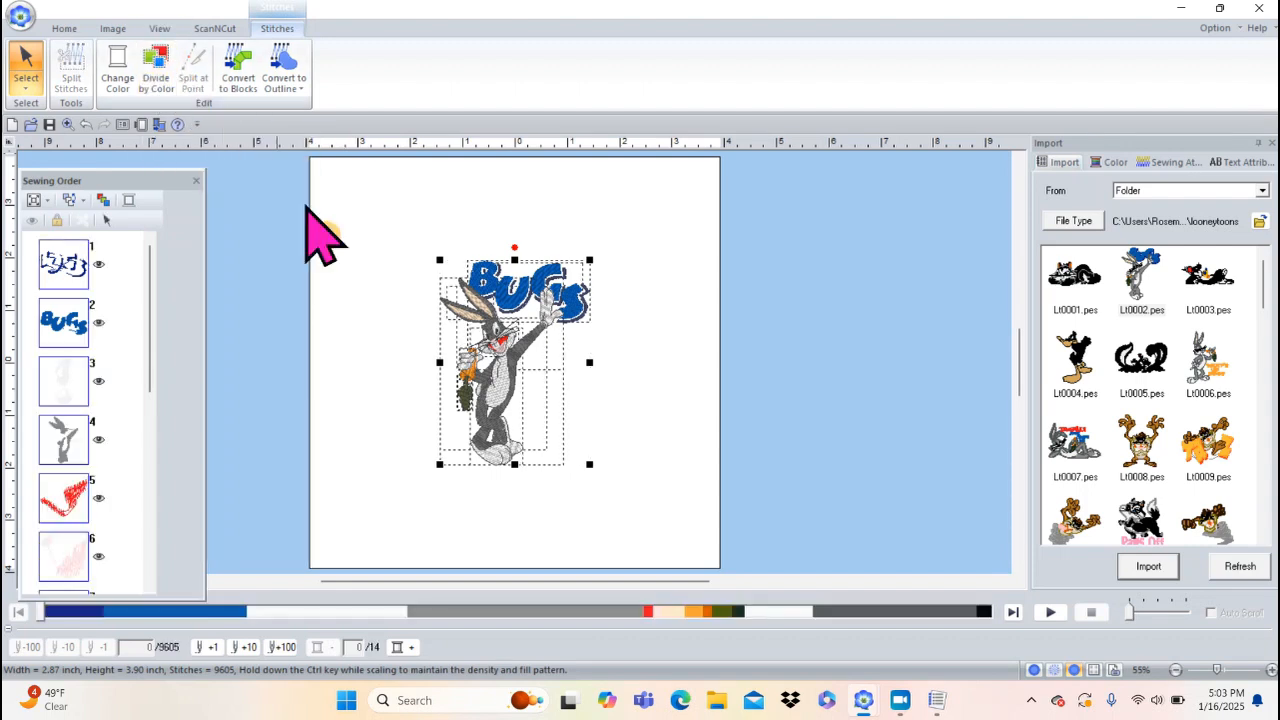
- Try moving the blue BUGS lettering up and away from its dark outline, and undo the move
left_click(647, 333)
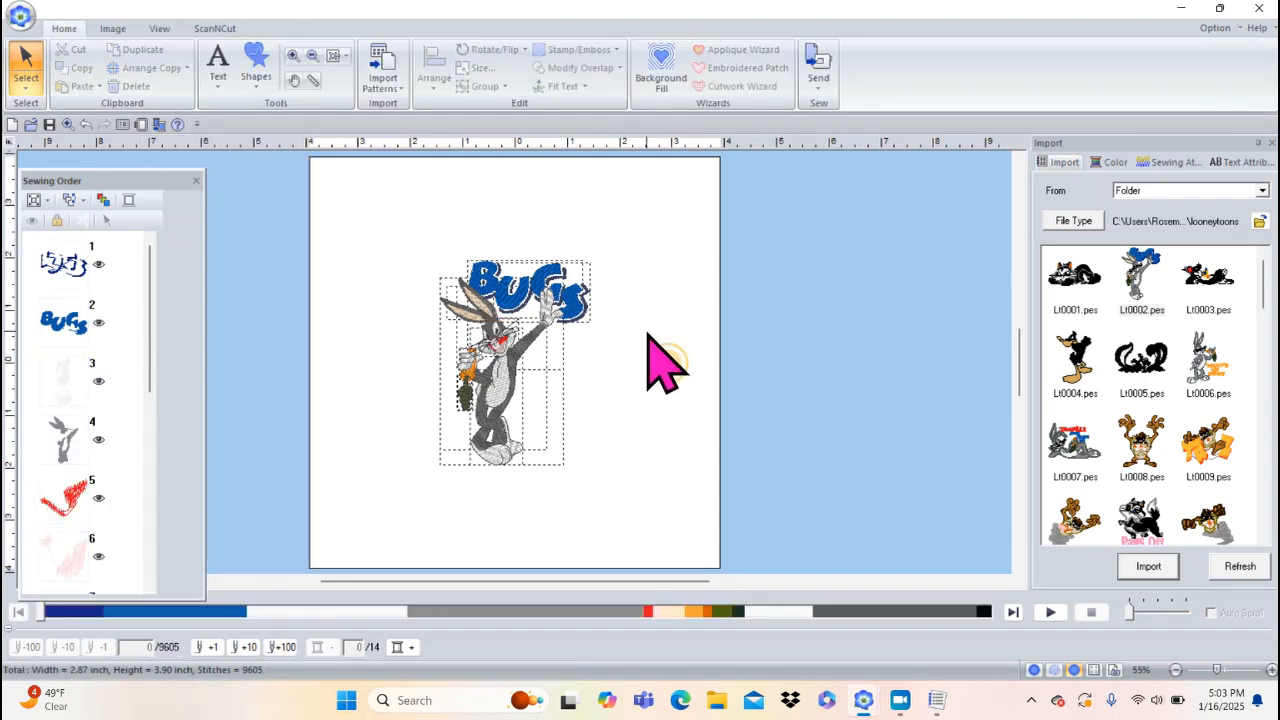
left_click(292, 55)
left_click_drag(420, 209, 634, 337)
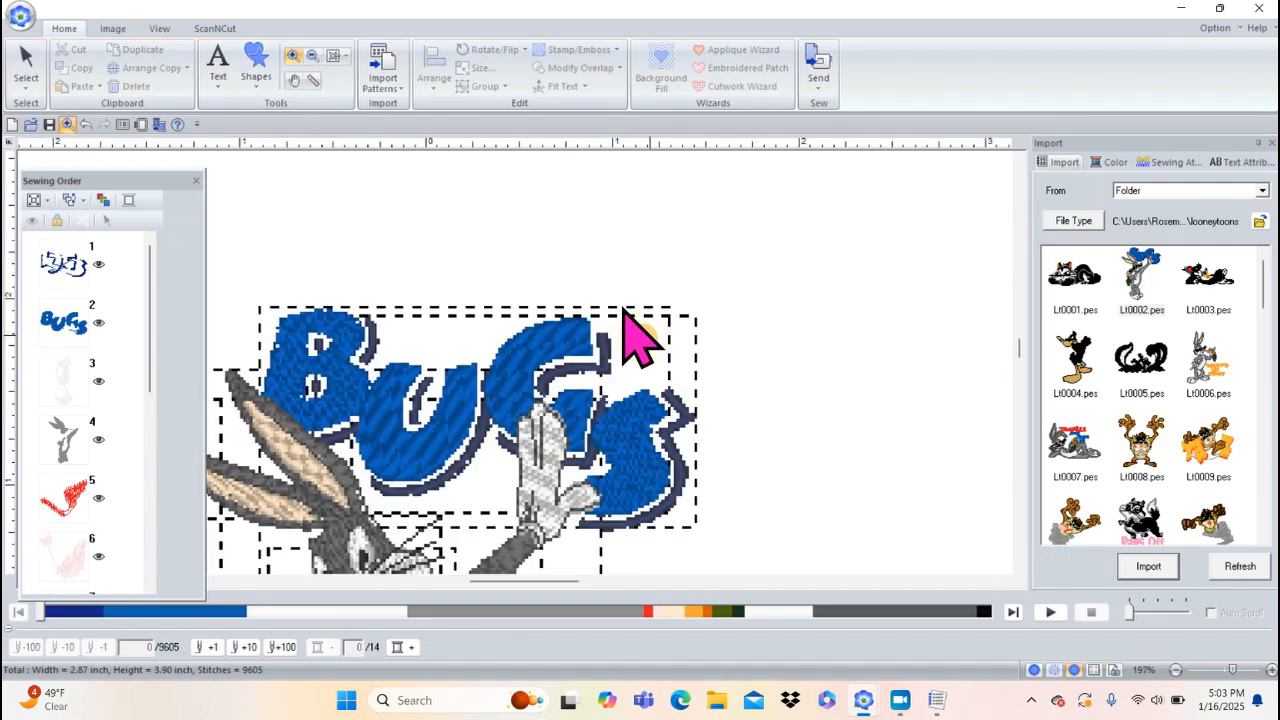
left_click(30, 75)
left_click(311, 337)
left_click_drag(311, 337, 635, 227)
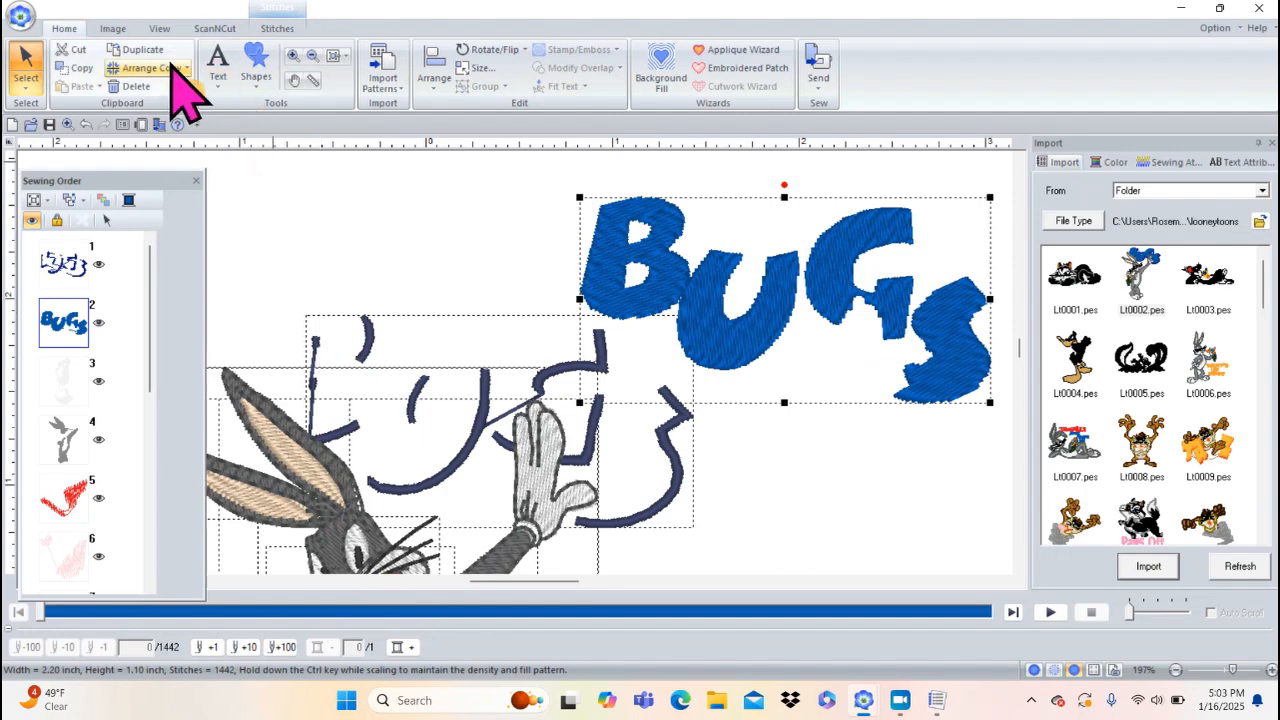
left_click(86, 125)
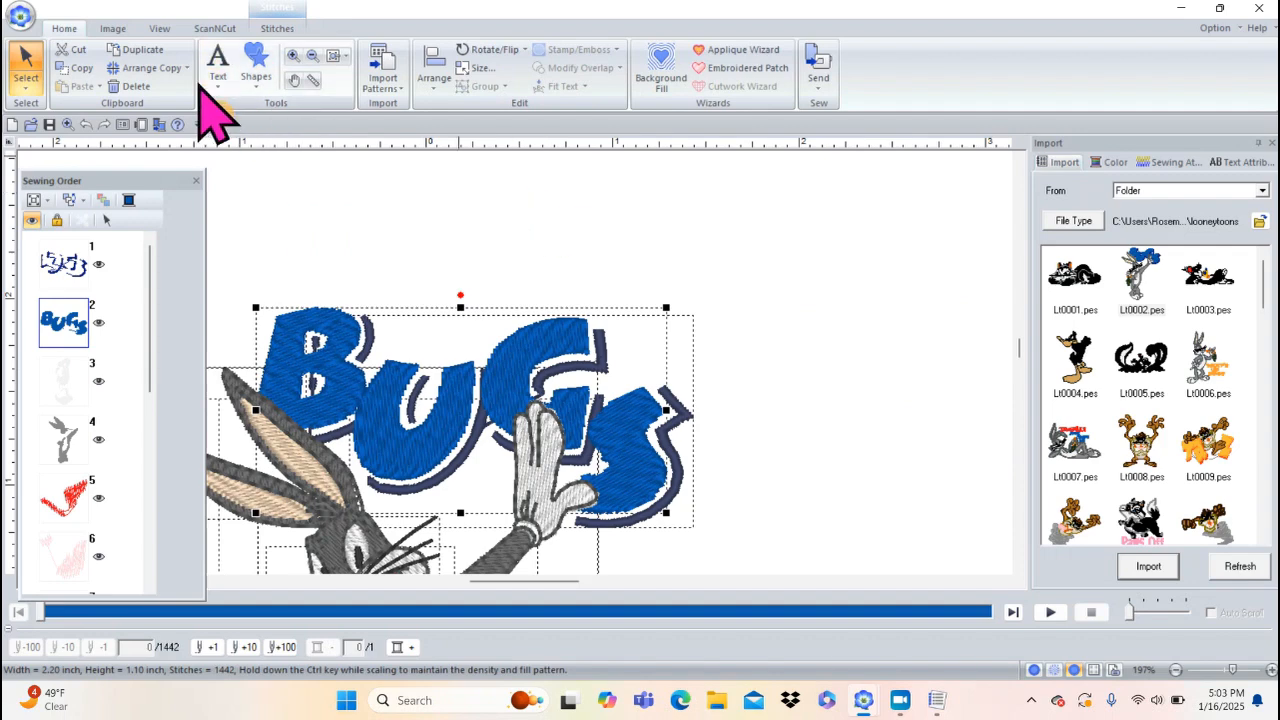
left_click(86, 125)
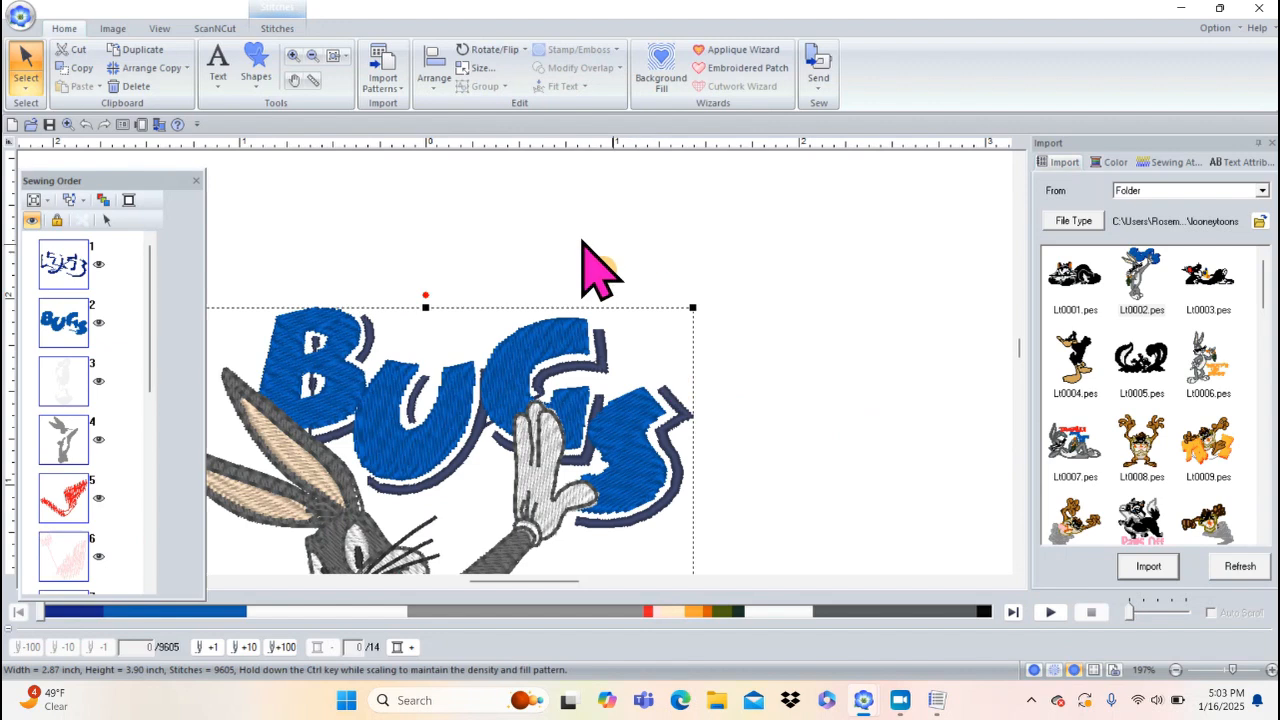
- Convert the whole color-divided Bugs design to blocks with the sensitivity at Normal
left_click(275, 28)
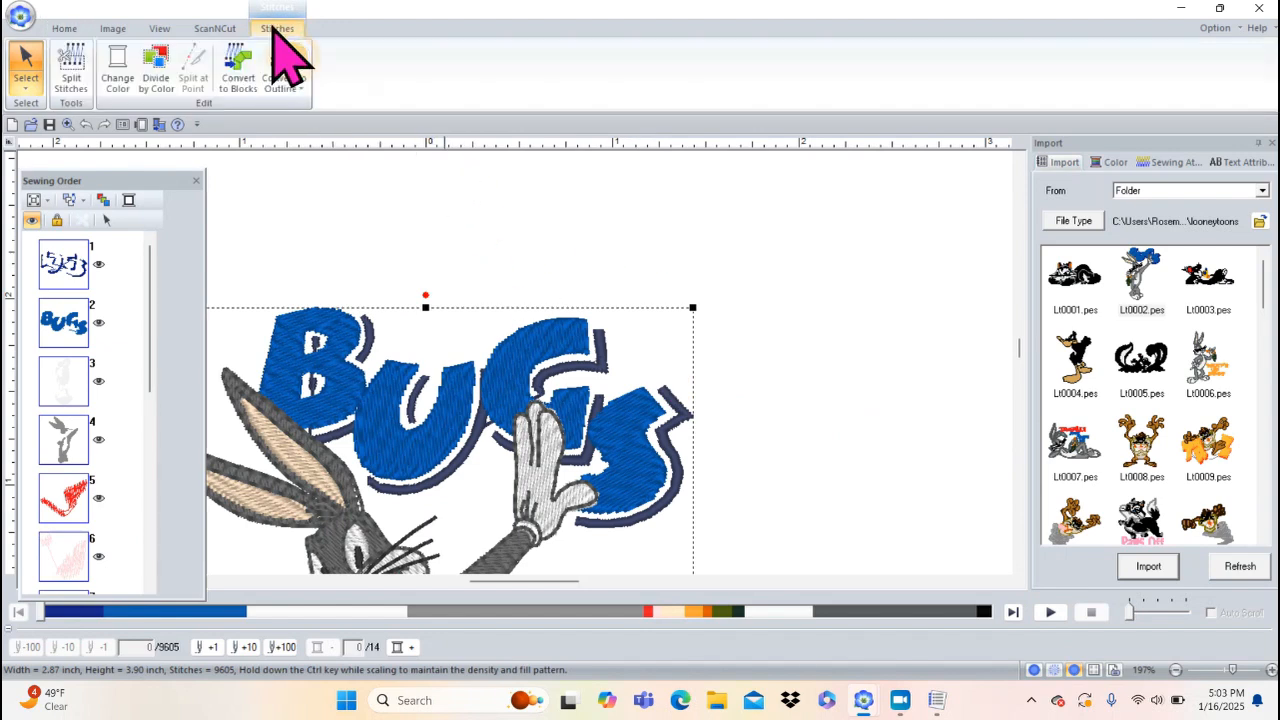
left_click(243, 75)
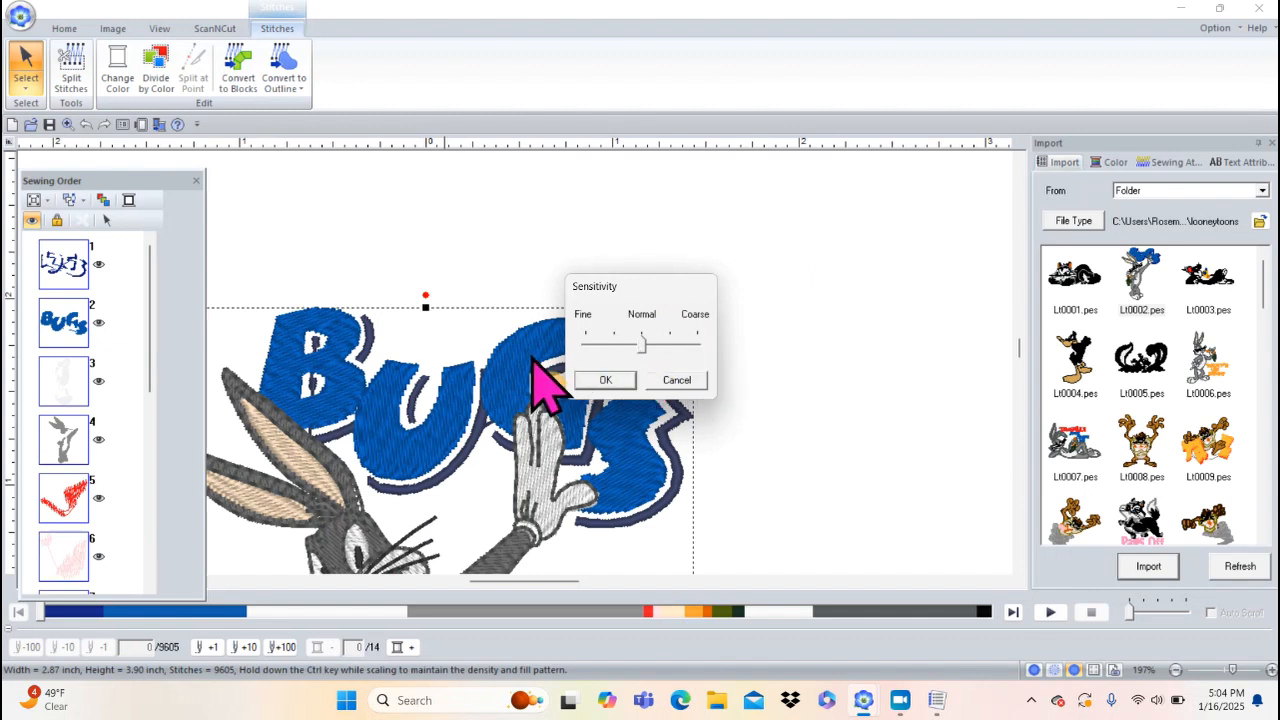
left_click(605, 381)
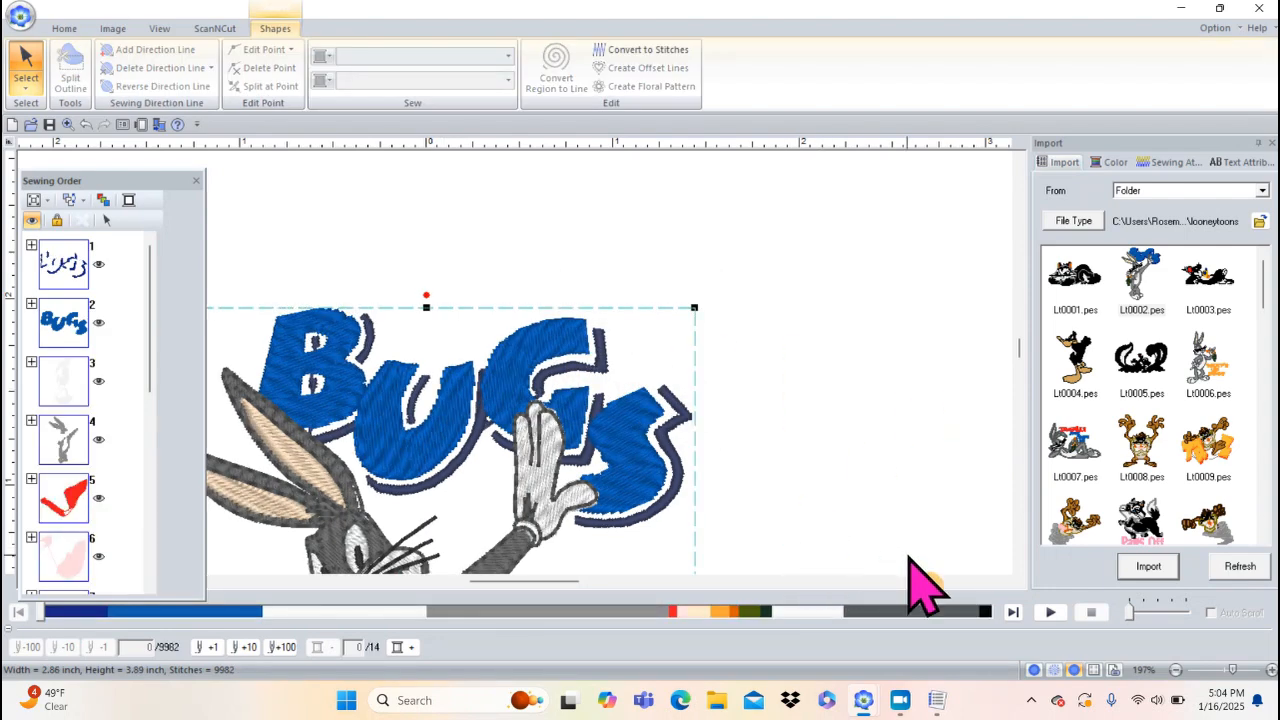
left_click(1019, 567)
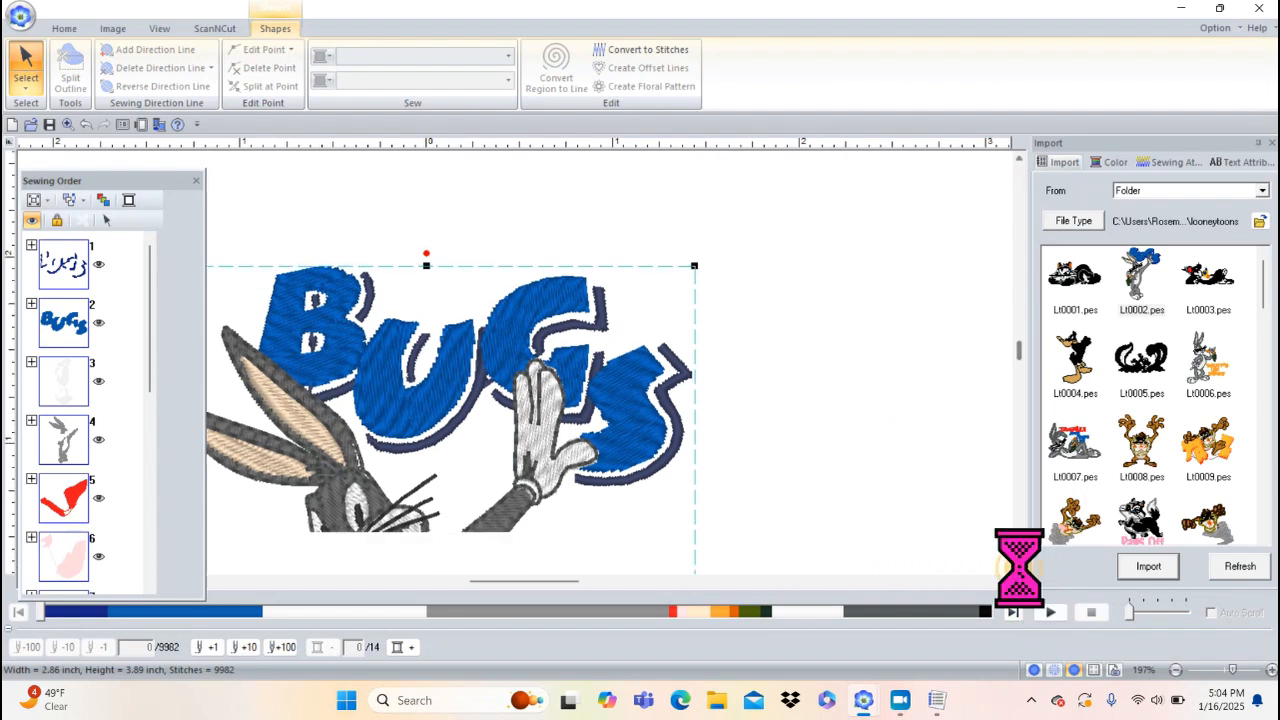
left_click(1019, 567)
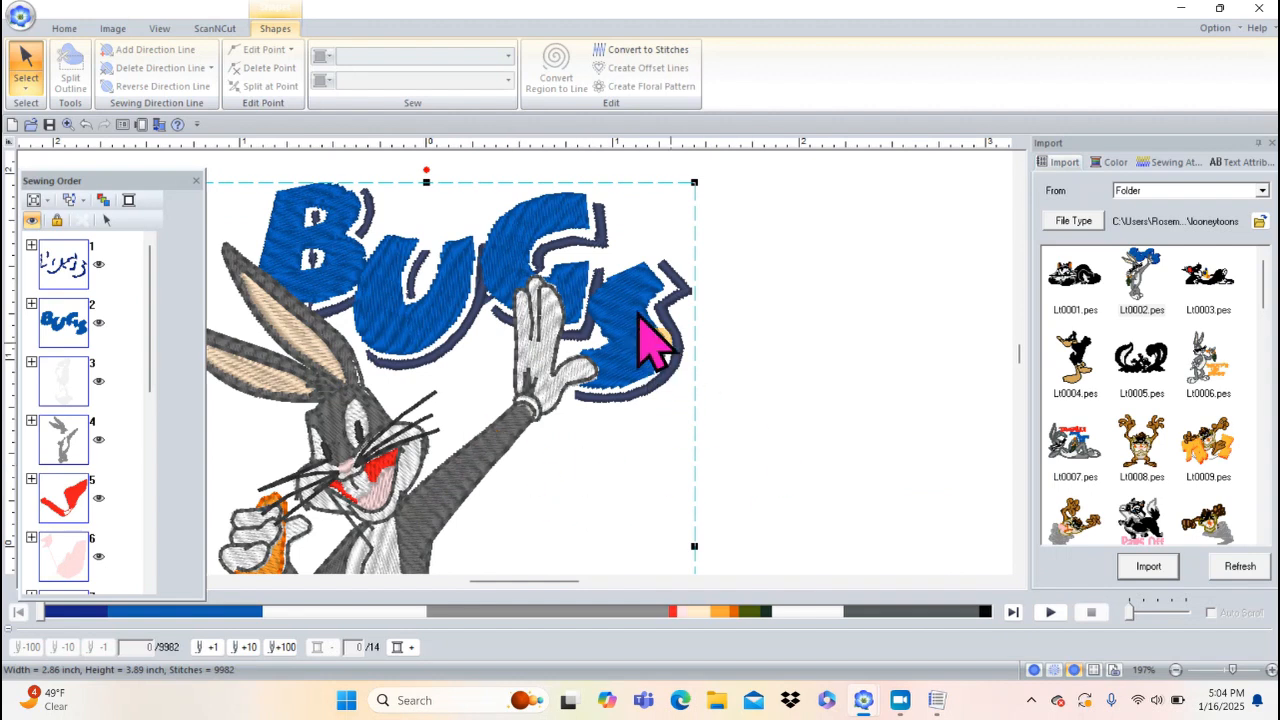
- Ungroup the converted Bugs design so its parts can be selected separately
left_click(924, 284)
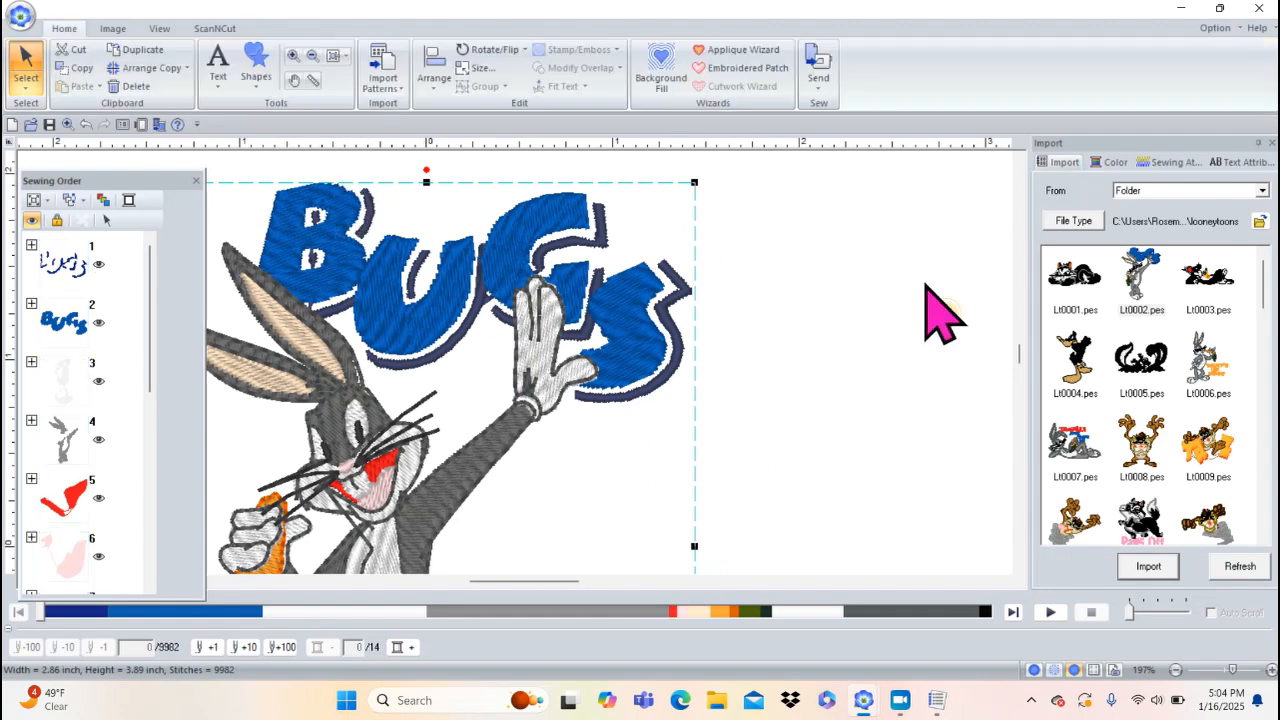
left_click(490, 460)
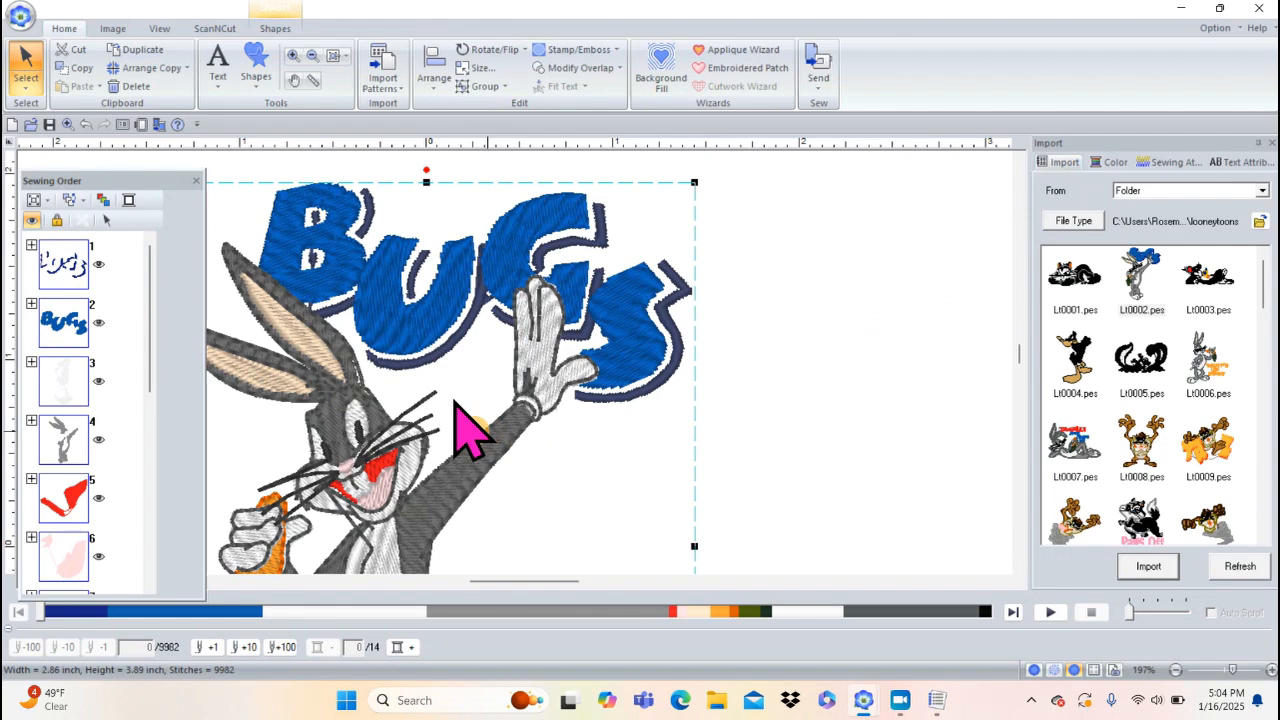
right_click(488, 428)
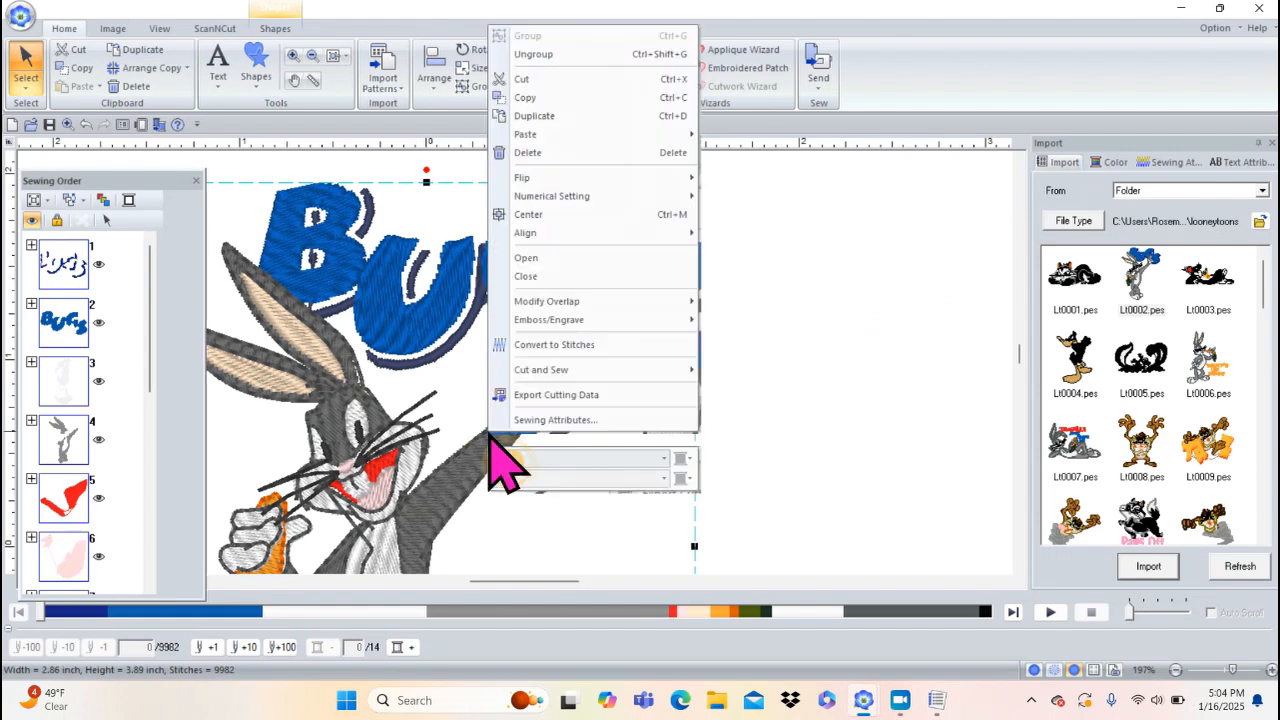
left_click(540, 64)
left_click(821, 302)
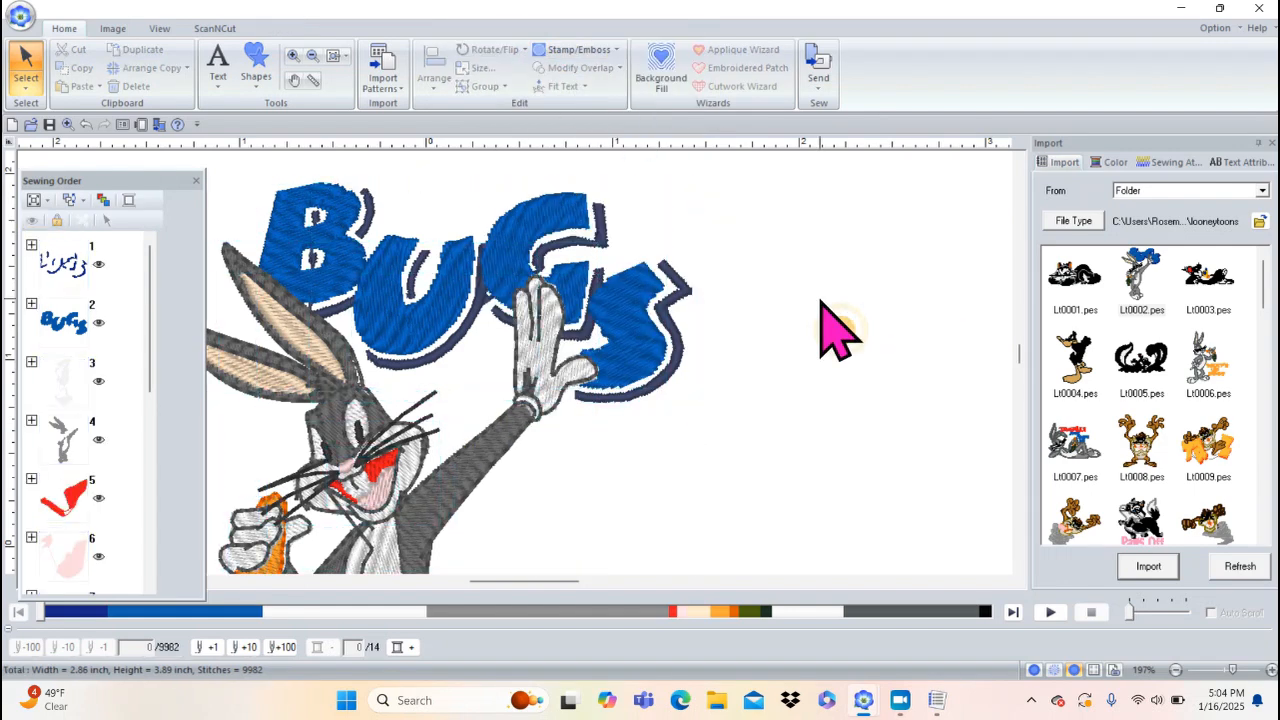
- Try moving the grey body section away from the rest of the design, and undo the move
left_click(474, 463)
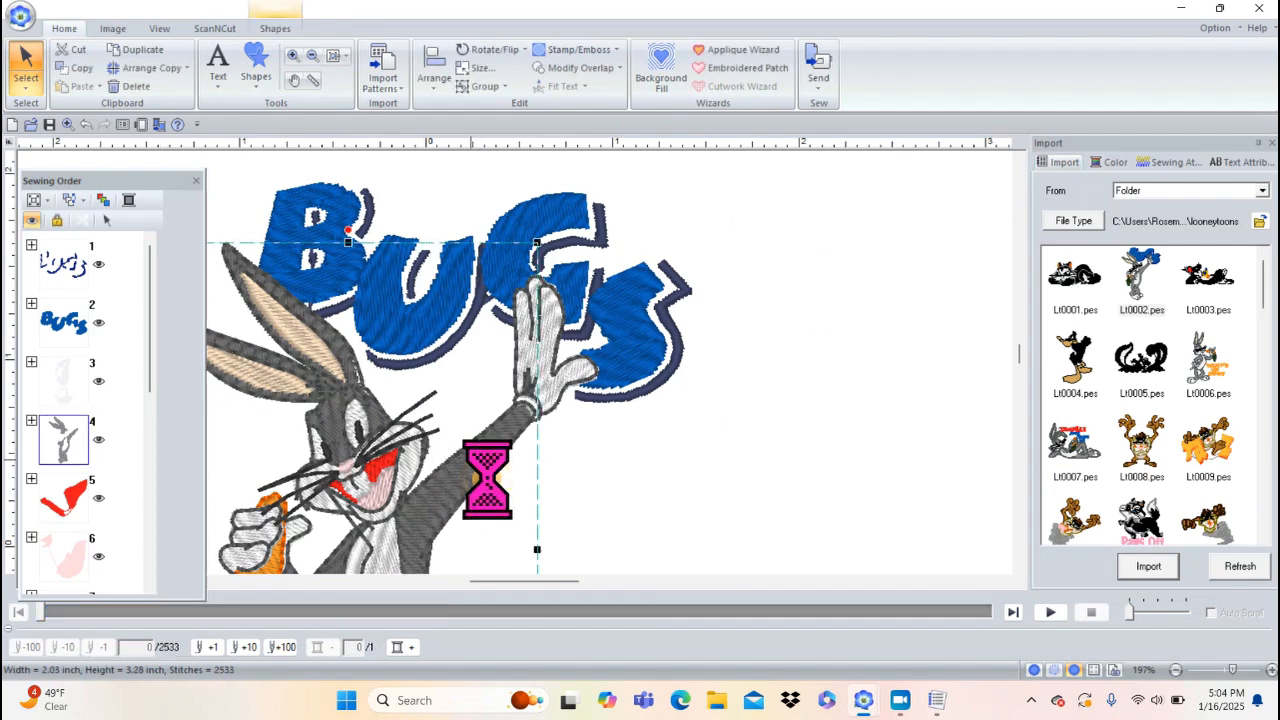
left_click_drag(490, 472, 826, 422)
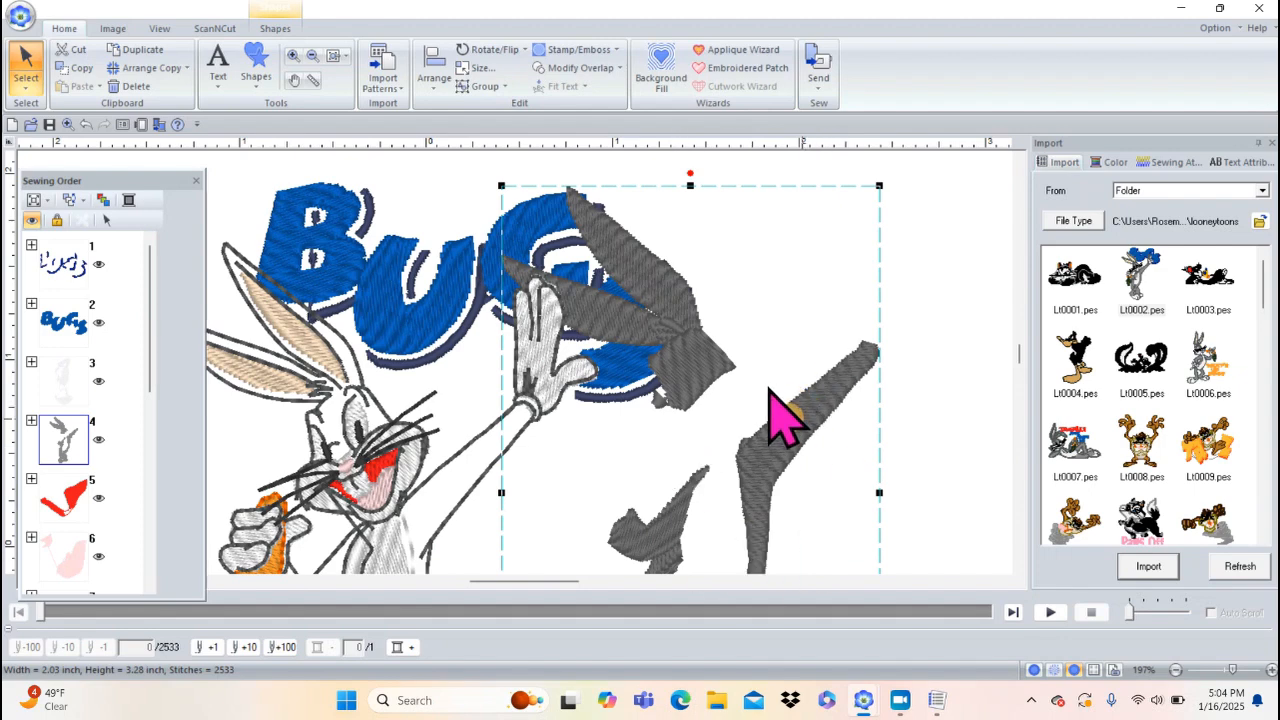
left_click(86, 124)
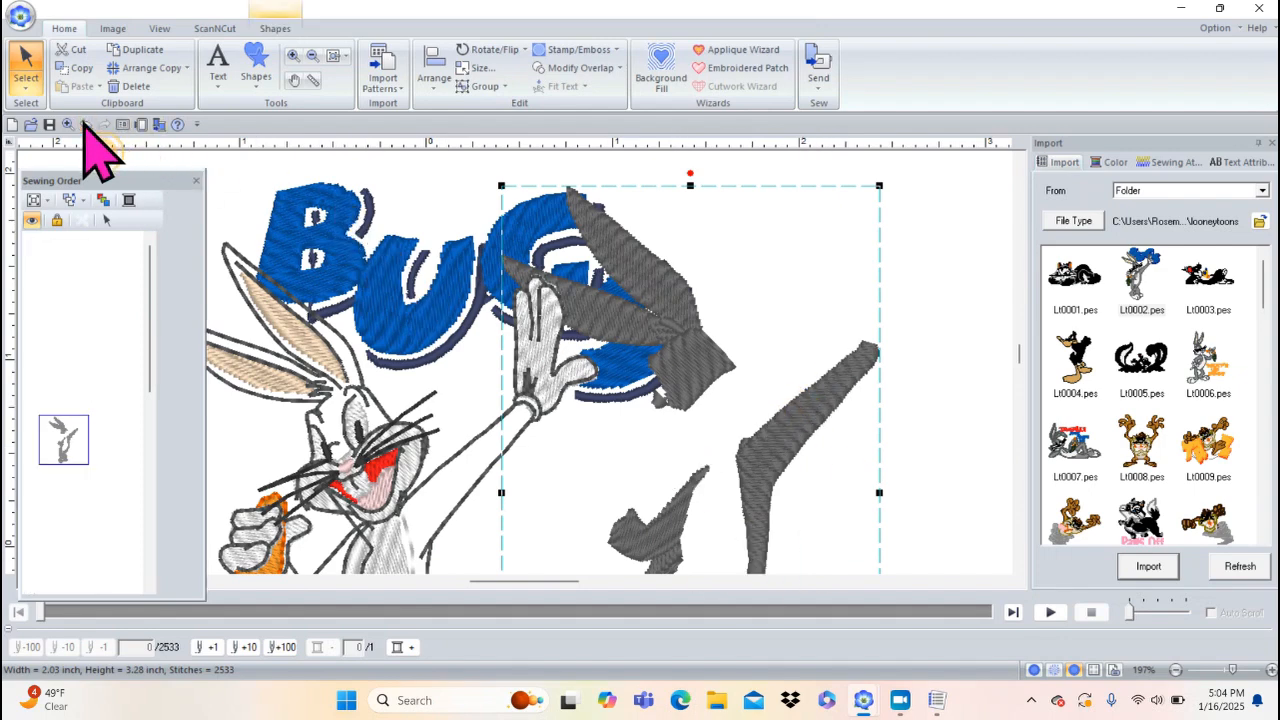
left_click(729, 462)
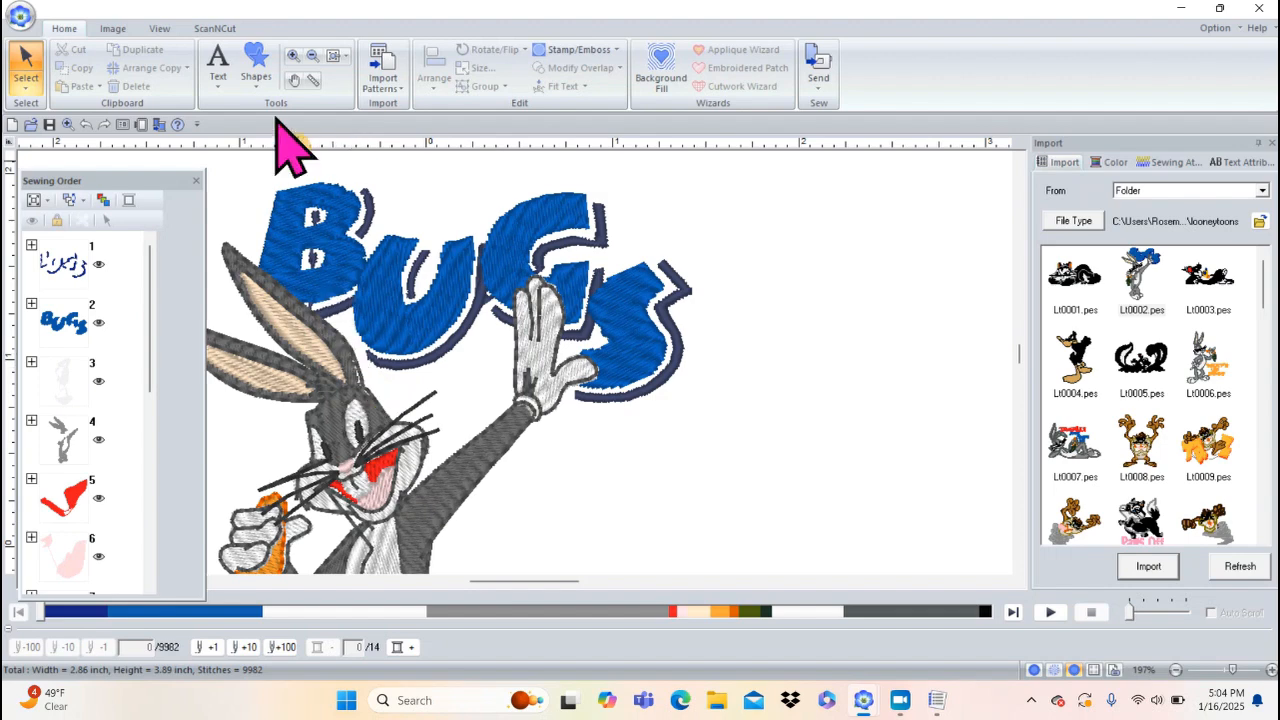
- Reshape the grey fill at the base of the upper ear by moving two edge points outward to meet its outline
left_click(293, 56)
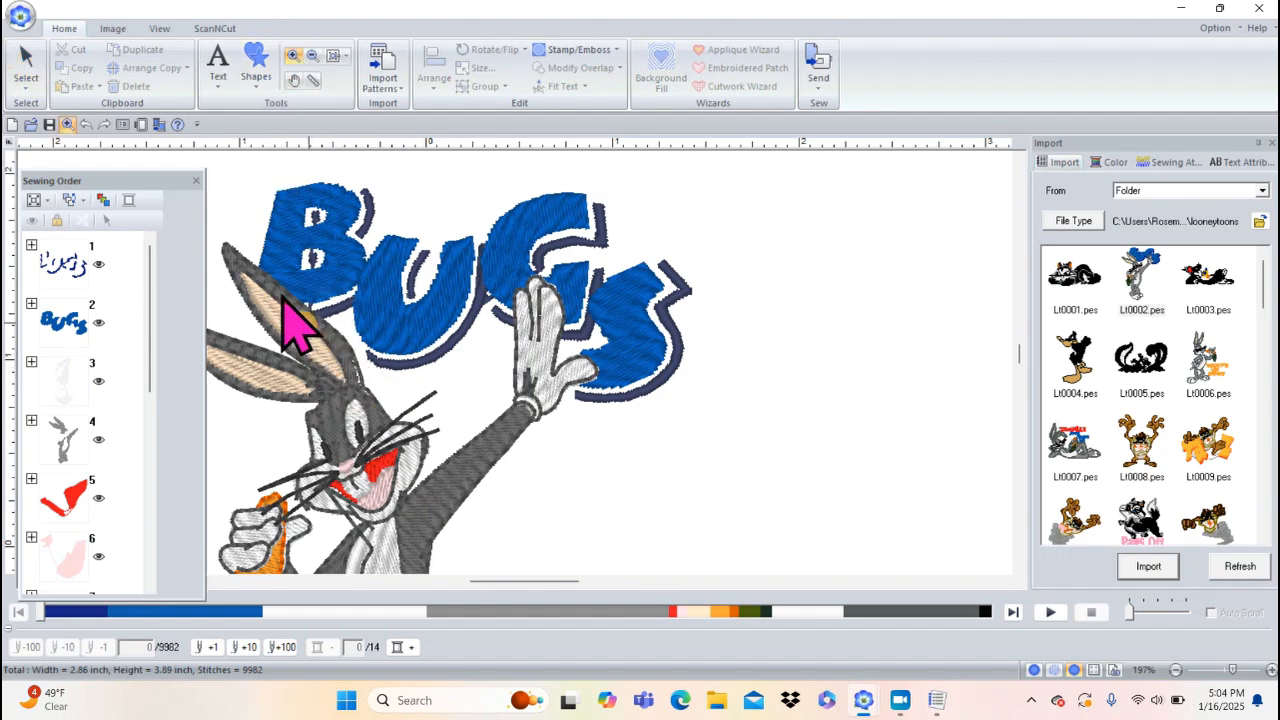
left_click(409, 445)
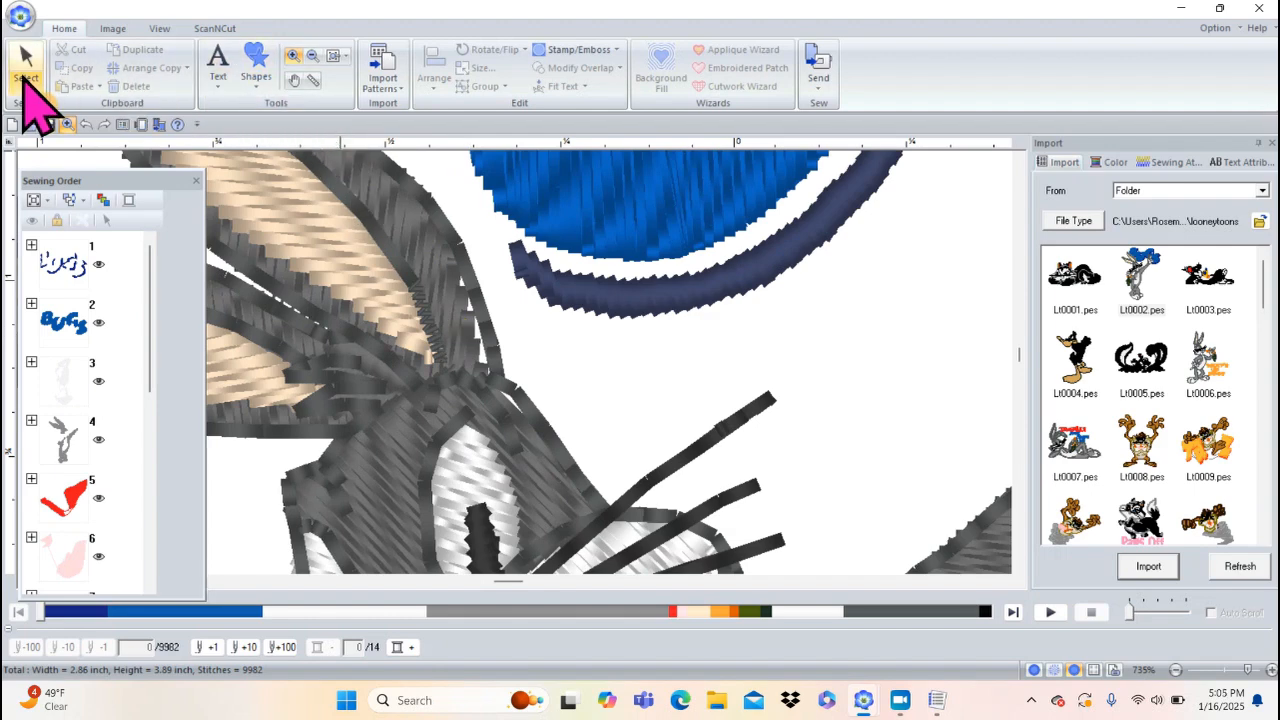
left_click(27, 82)
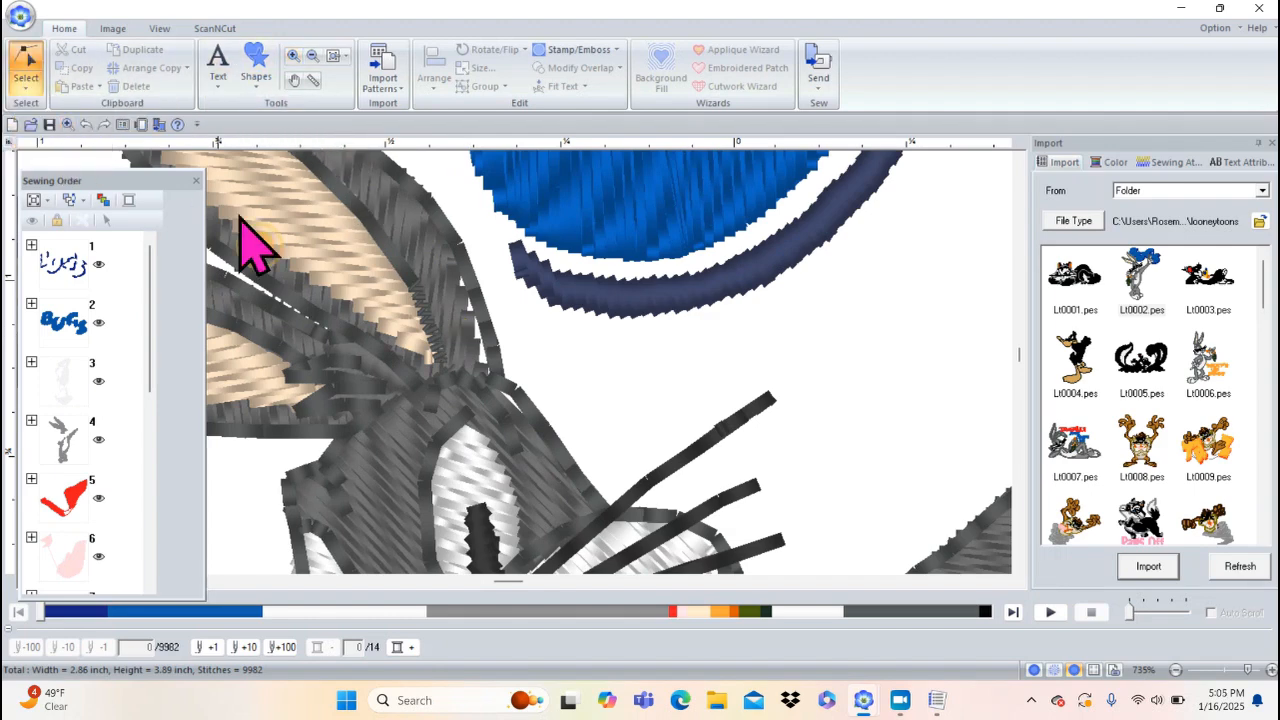
left_click(449, 338)
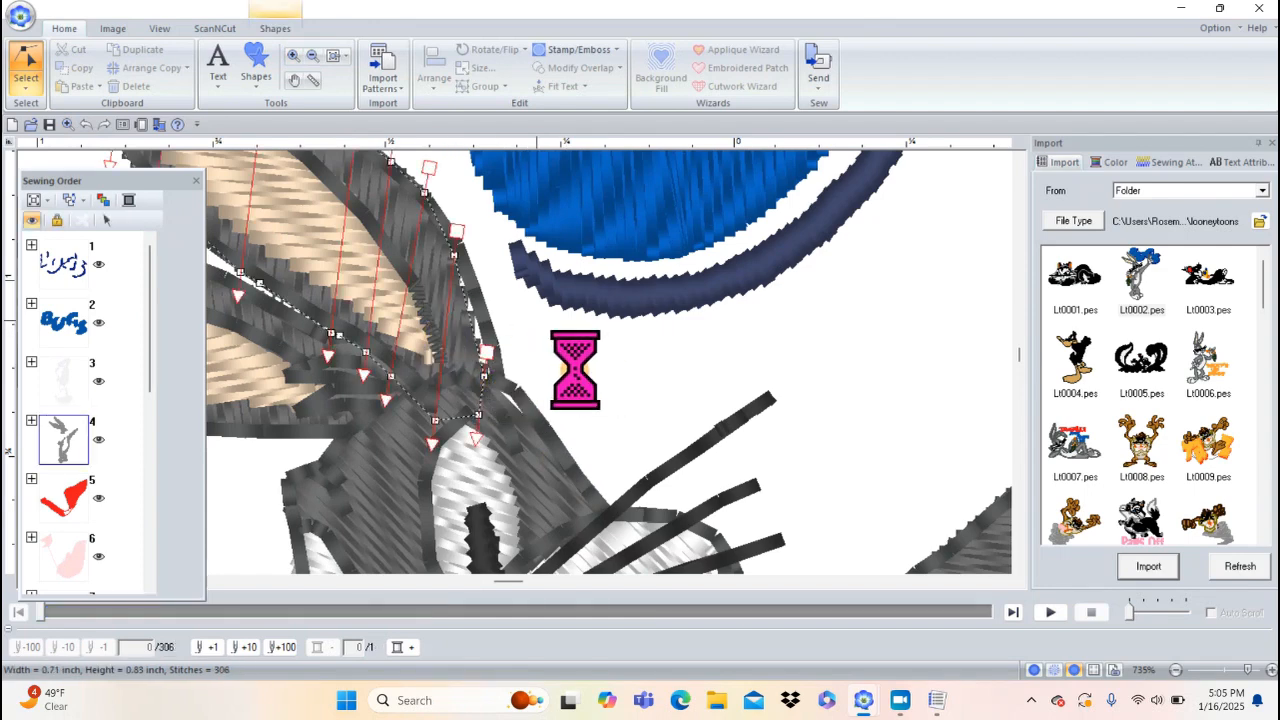
left_click_drag(454, 255, 459, 259)
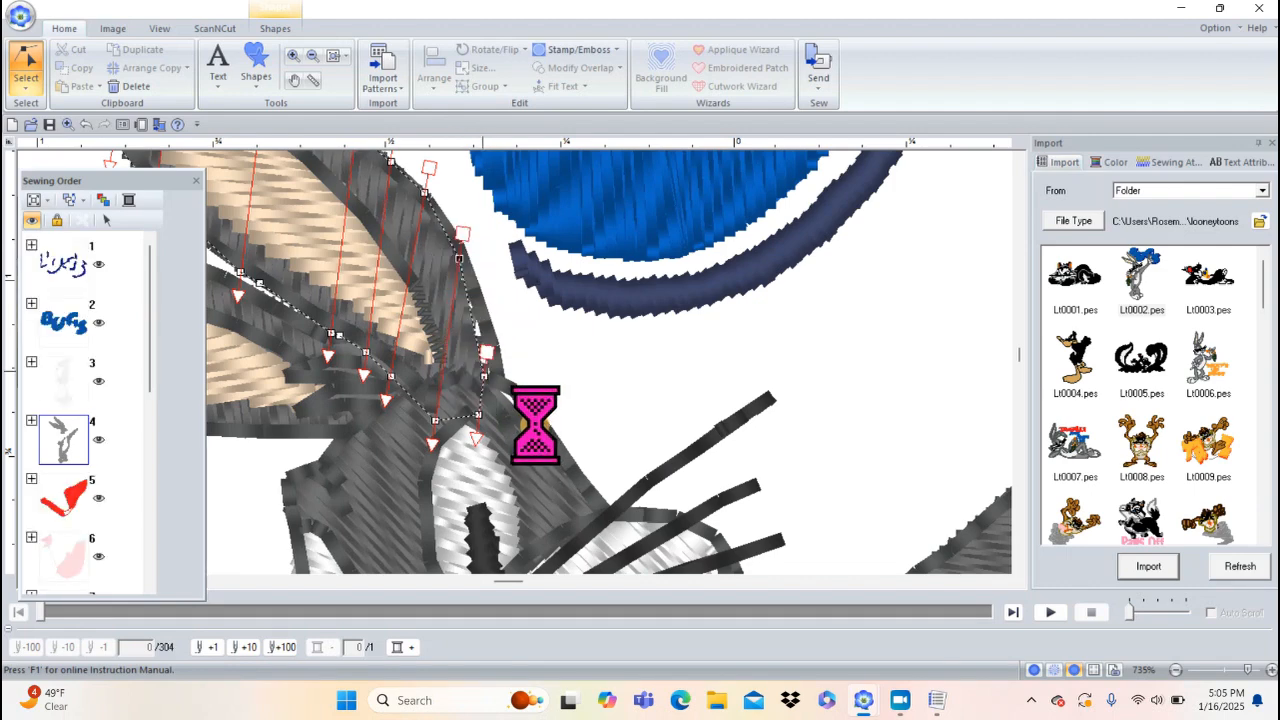
left_click_drag(485, 376, 492, 354)
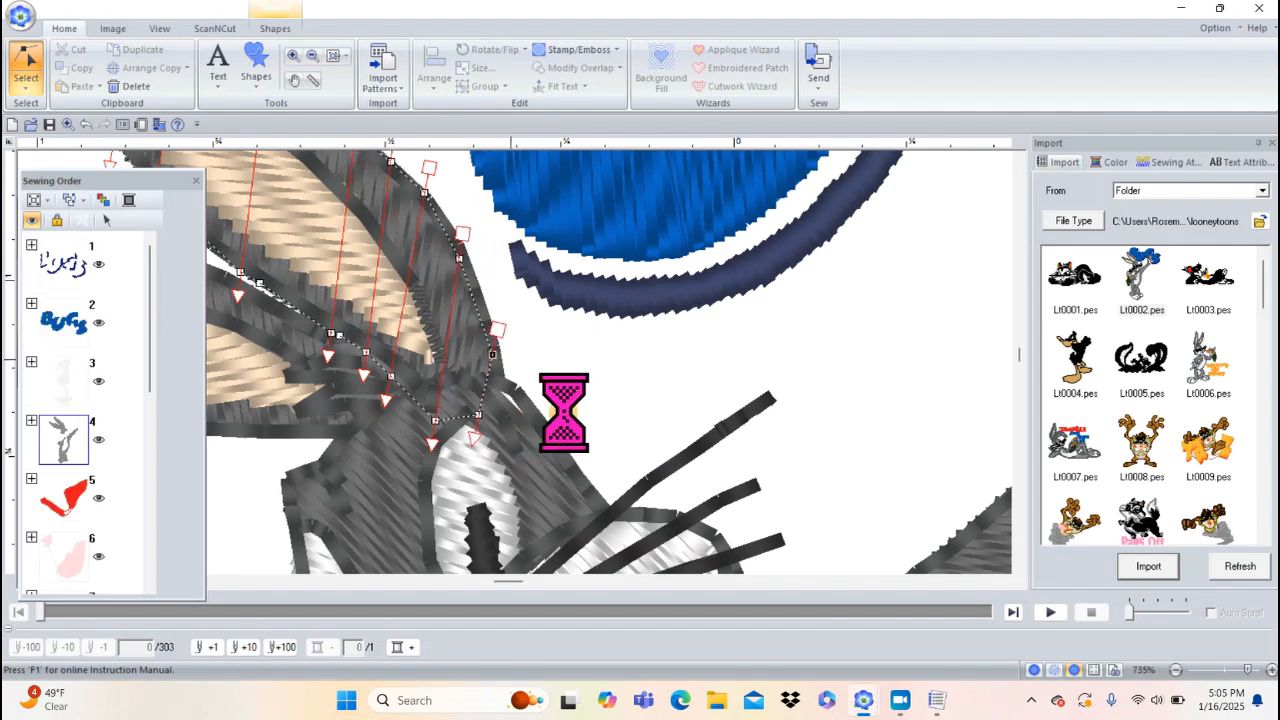
- Try re-angling the sewing direction lines and widening the outer edge of the grey ear fill, and undo these edits
left_click_drag(463, 235, 540, 328)
left_click_drag(591, 382, 563, 306)
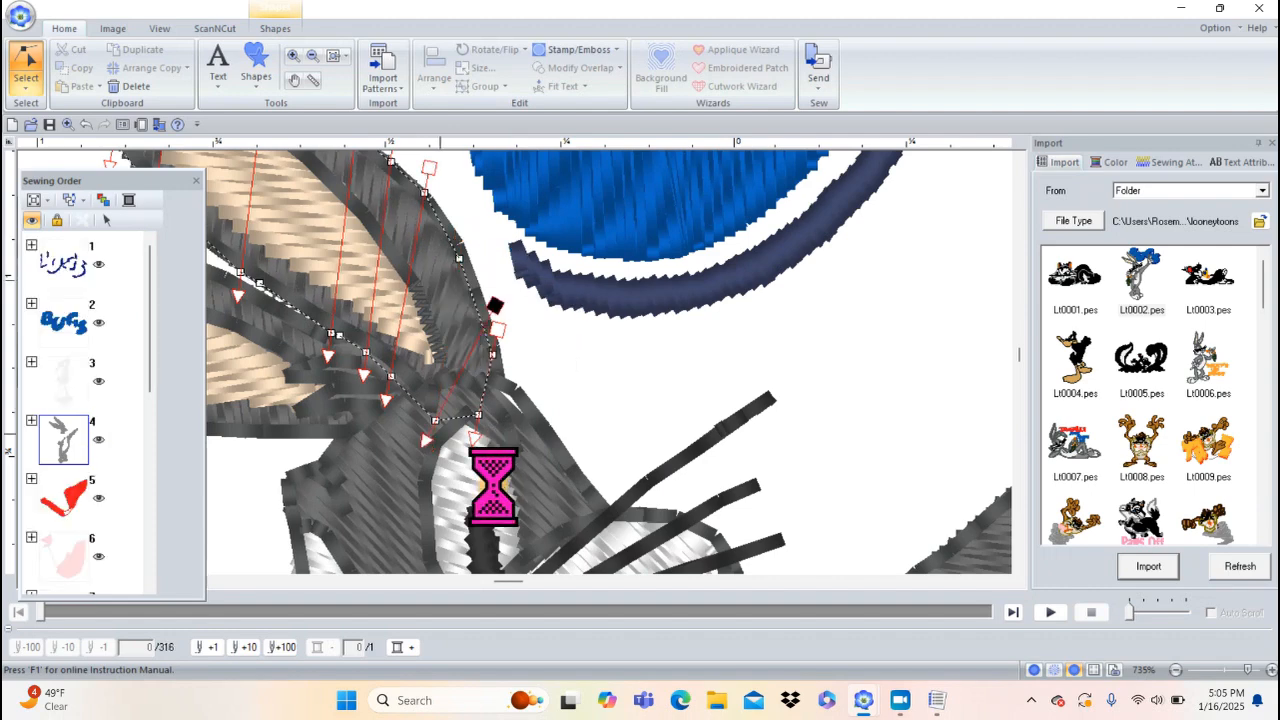
left_click_drag(527, 254, 555, 292)
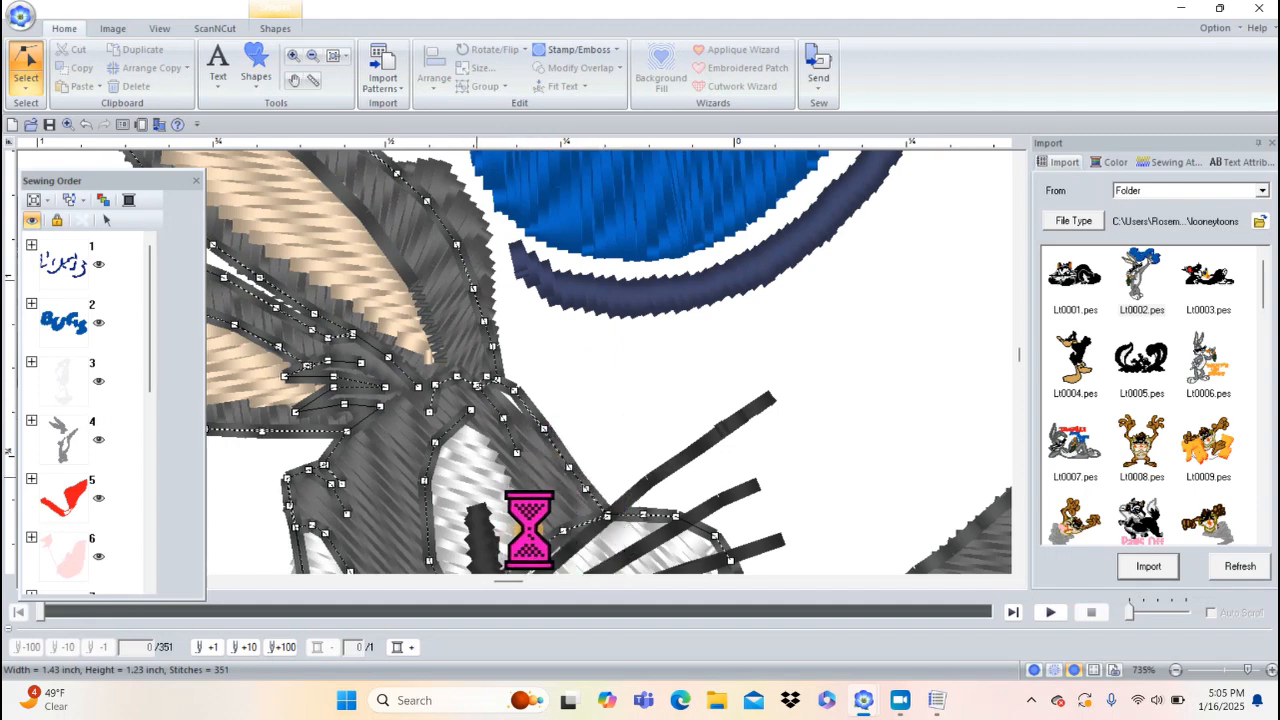
left_click(528, 526)
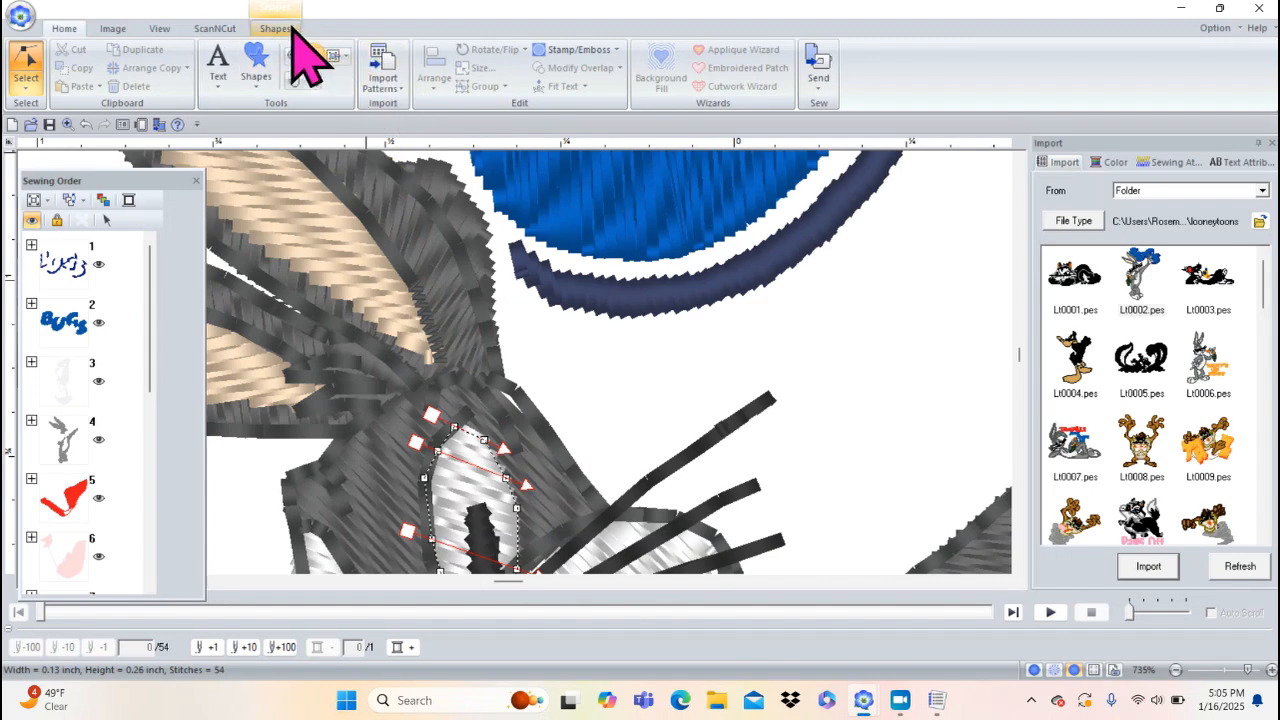
left_click(86, 124)
left_click(86, 124)
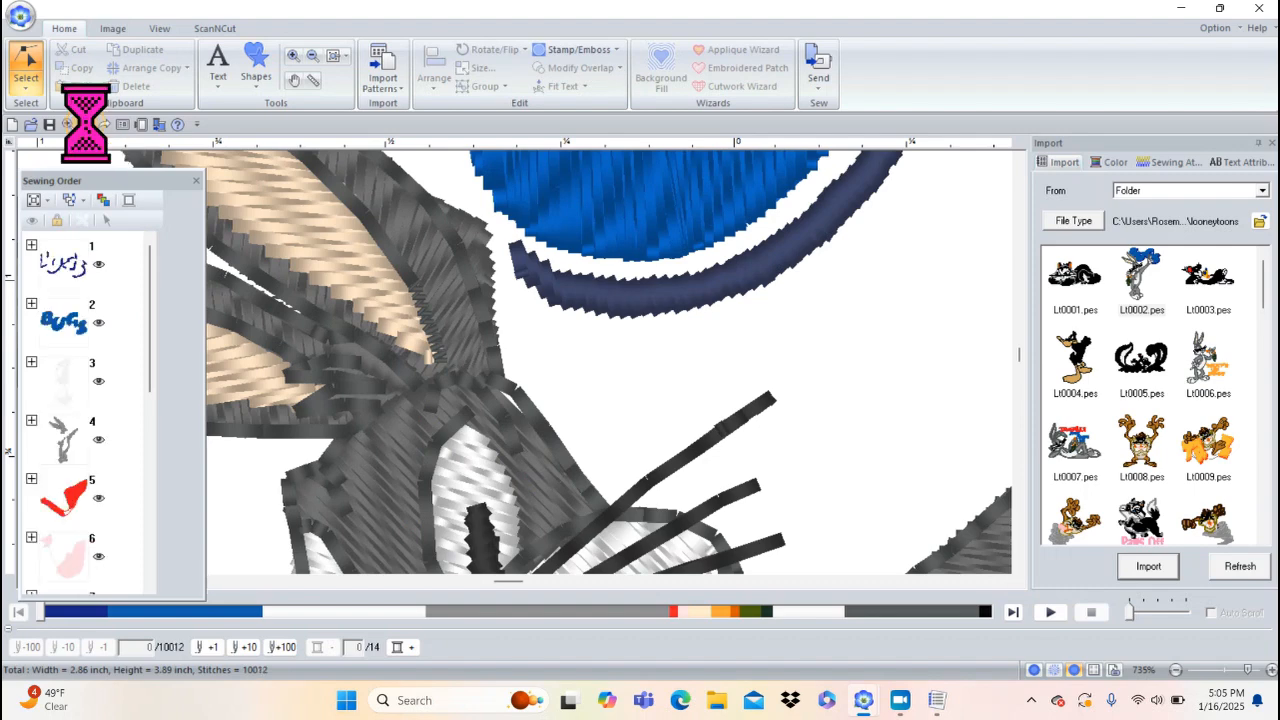
left_click(86, 124)
left_click(87, 124)
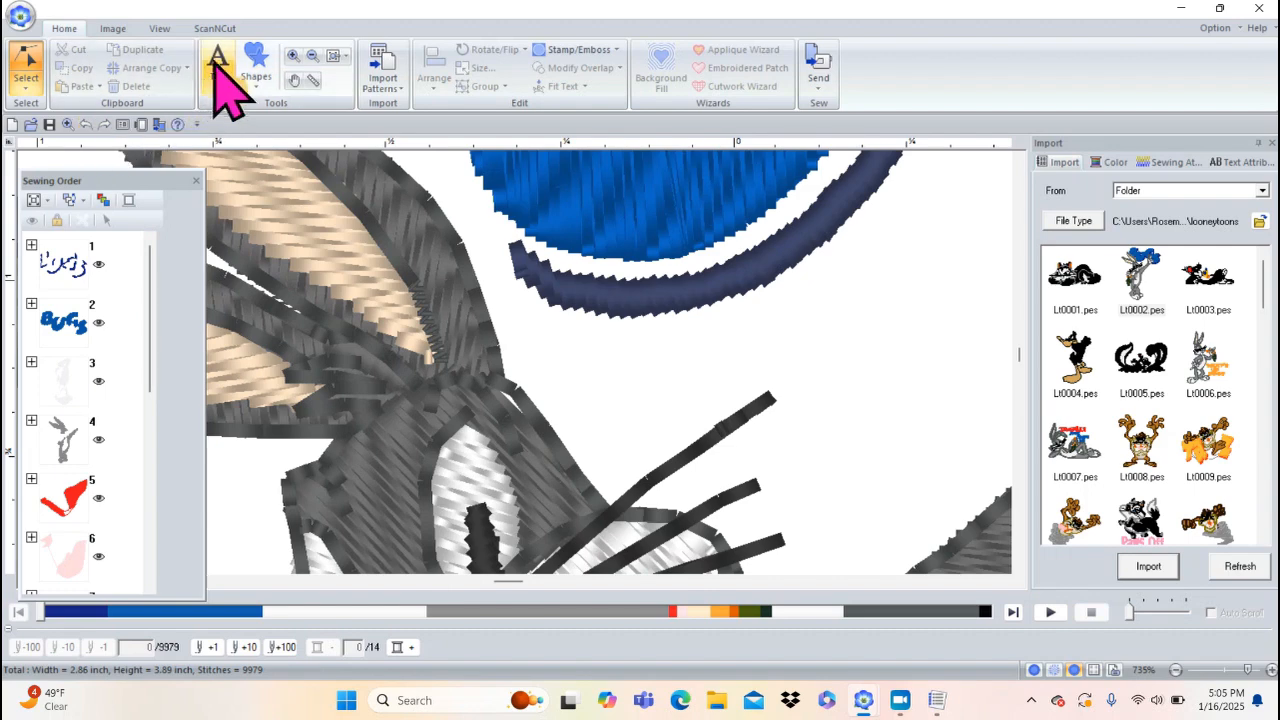
- Delete the blue BUGS lettering and its navy shadow outline from the converted design
left_click(338, 56)
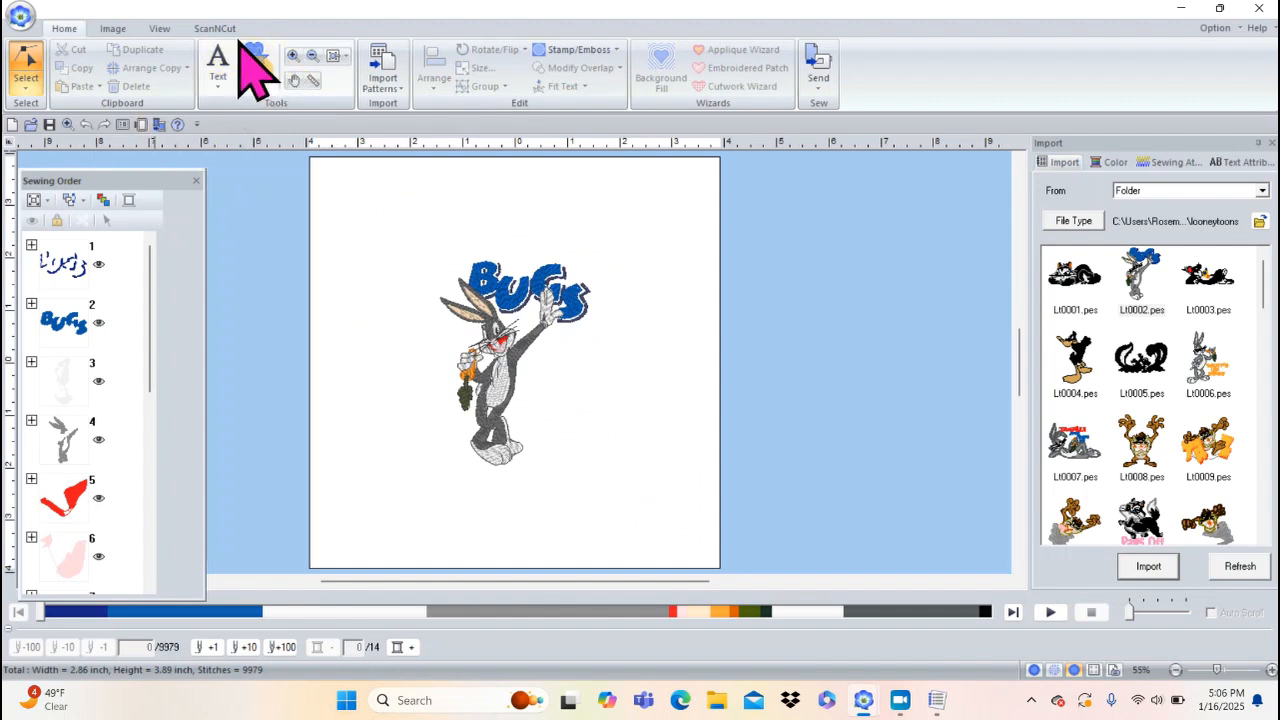
left_click(30, 88)
left_click(45, 135)
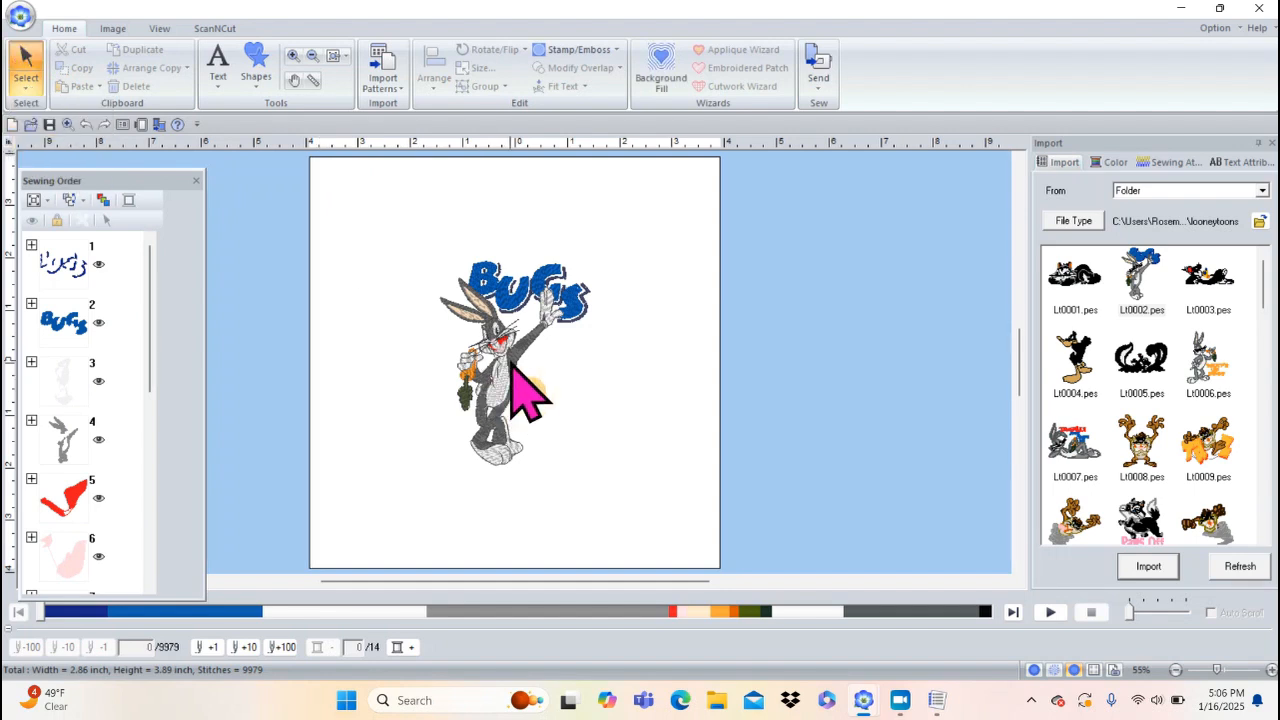
left_click(472, 333)
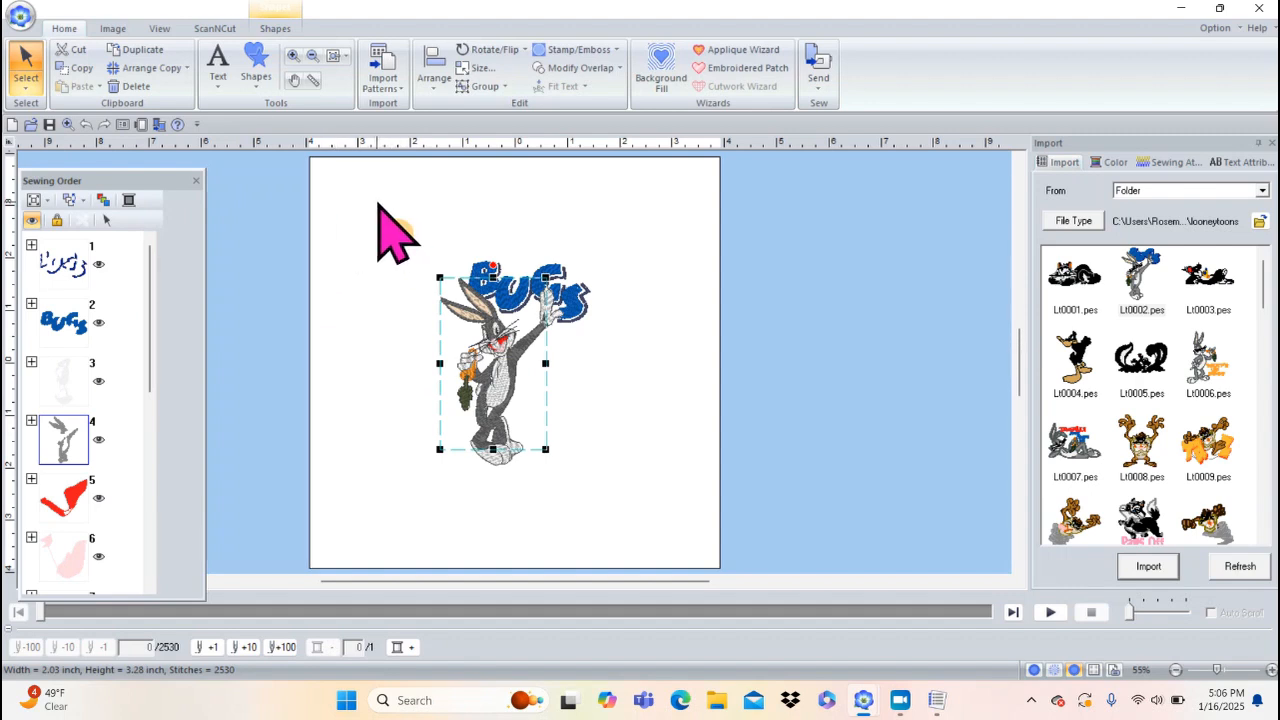
left_click(291, 56)
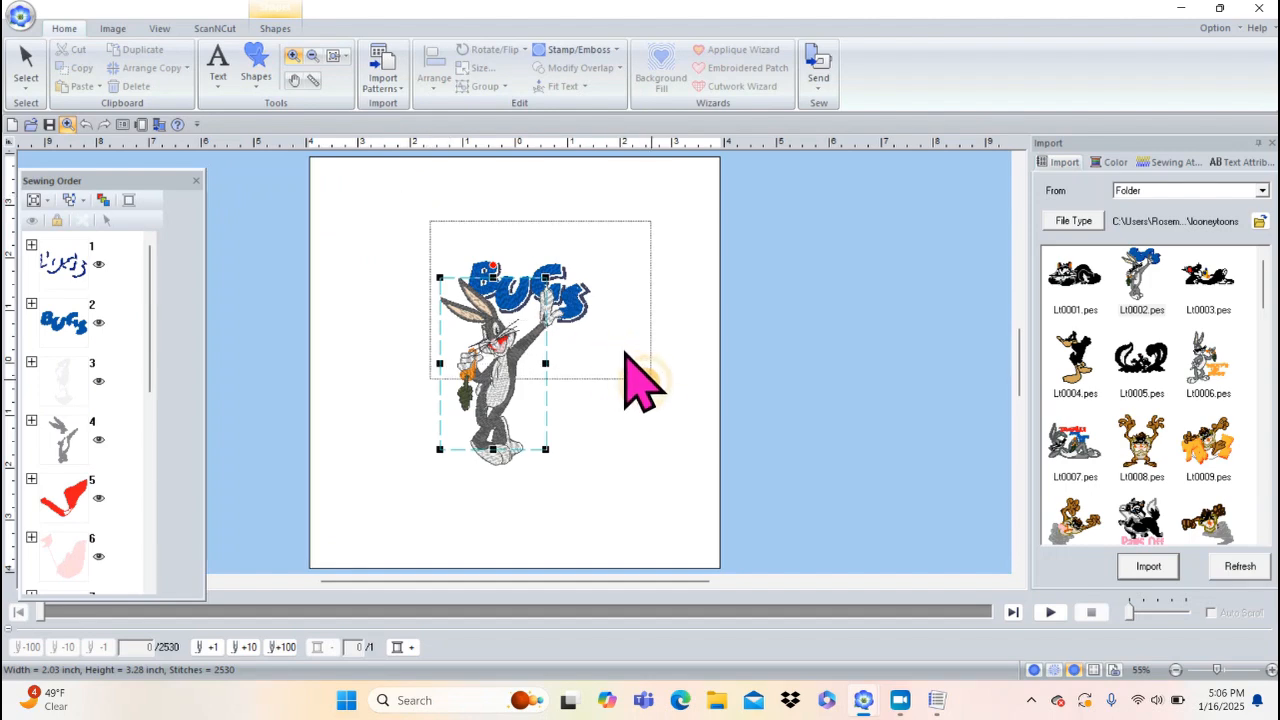
left_click(648, 404)
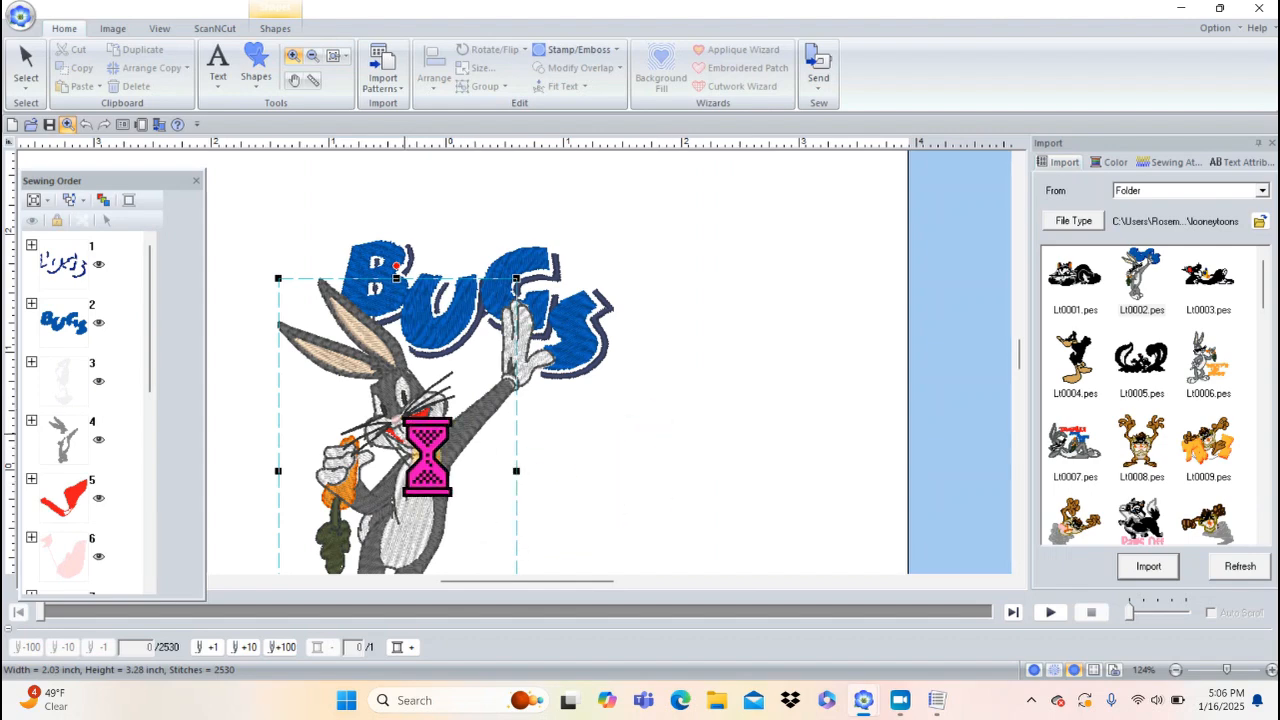
left_click(528, 563)
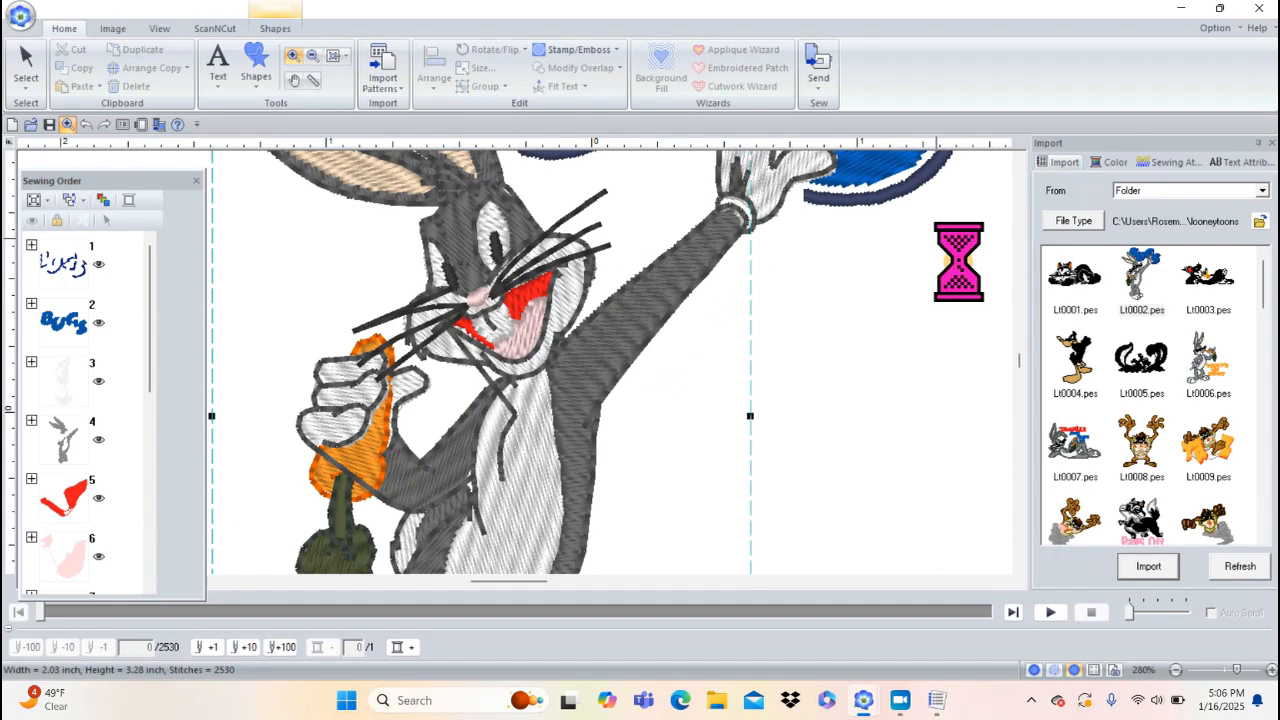
left_click(1019, 159)
left_click(1019, 159)
left_click(1019, 159)
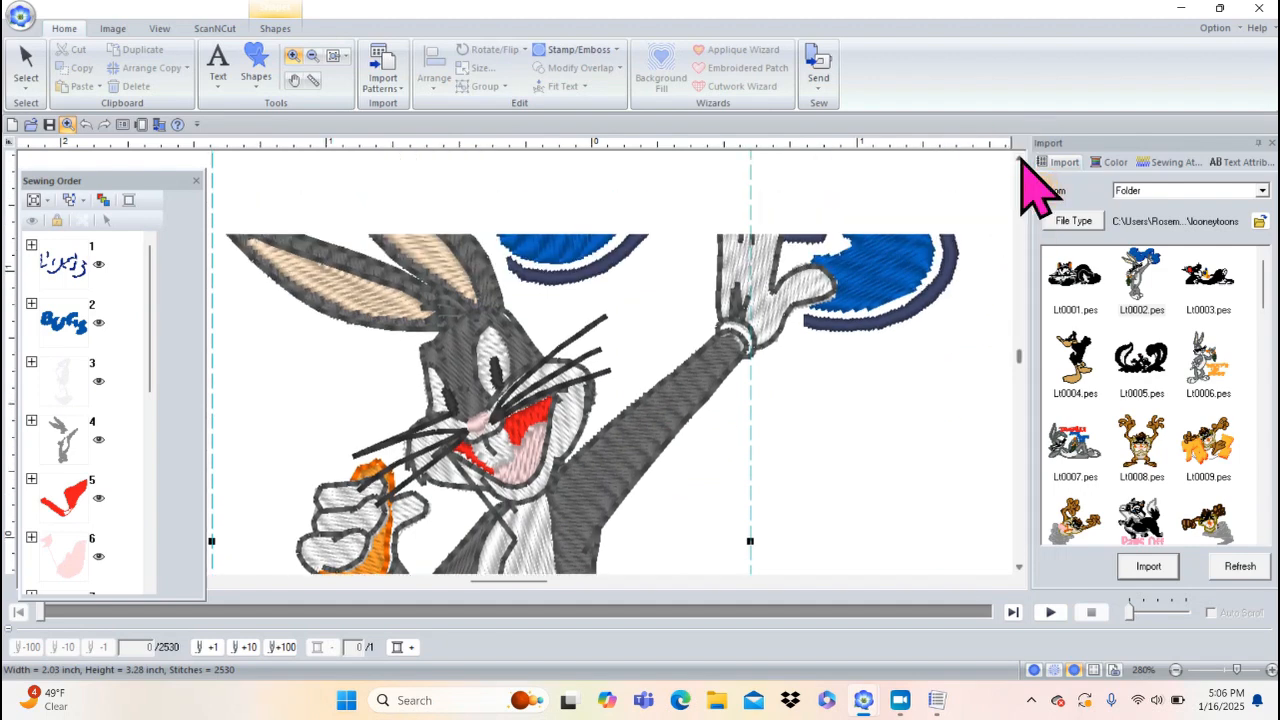
left_click(1019, 159)
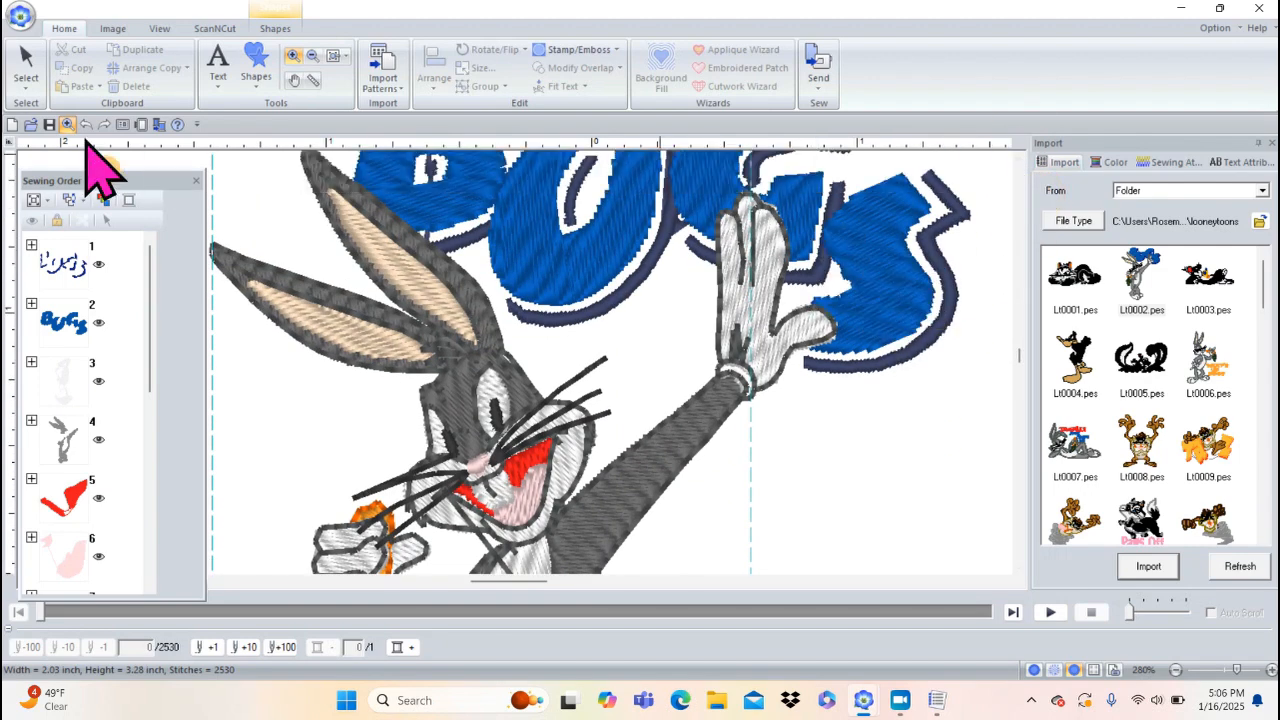
left_click(25, 55)
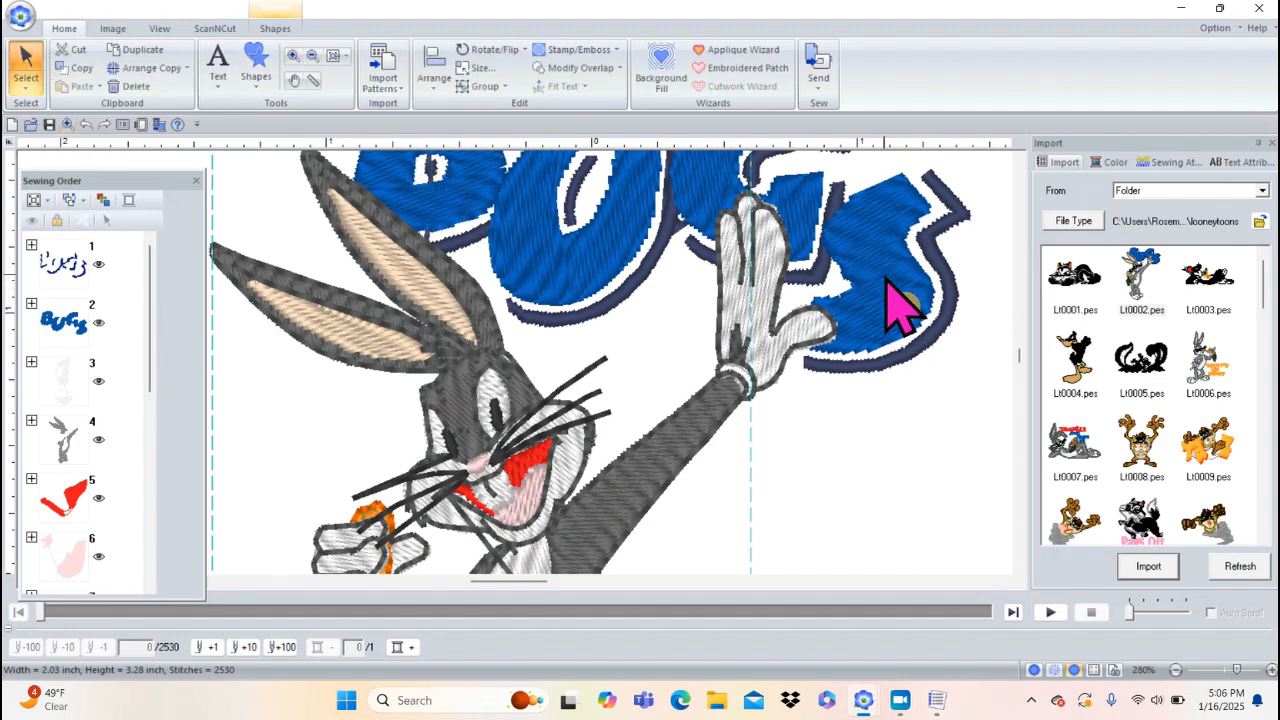
left_click(862, 272)
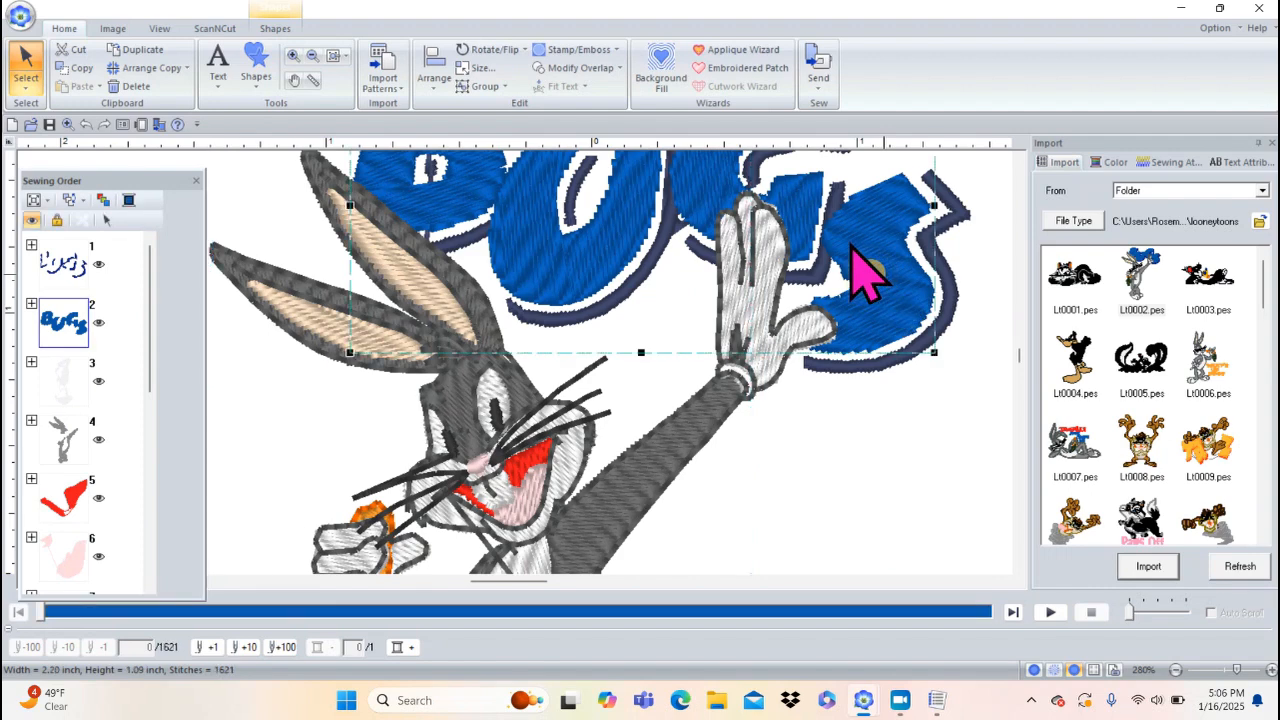
key("Delete")
left_click(940, 285)
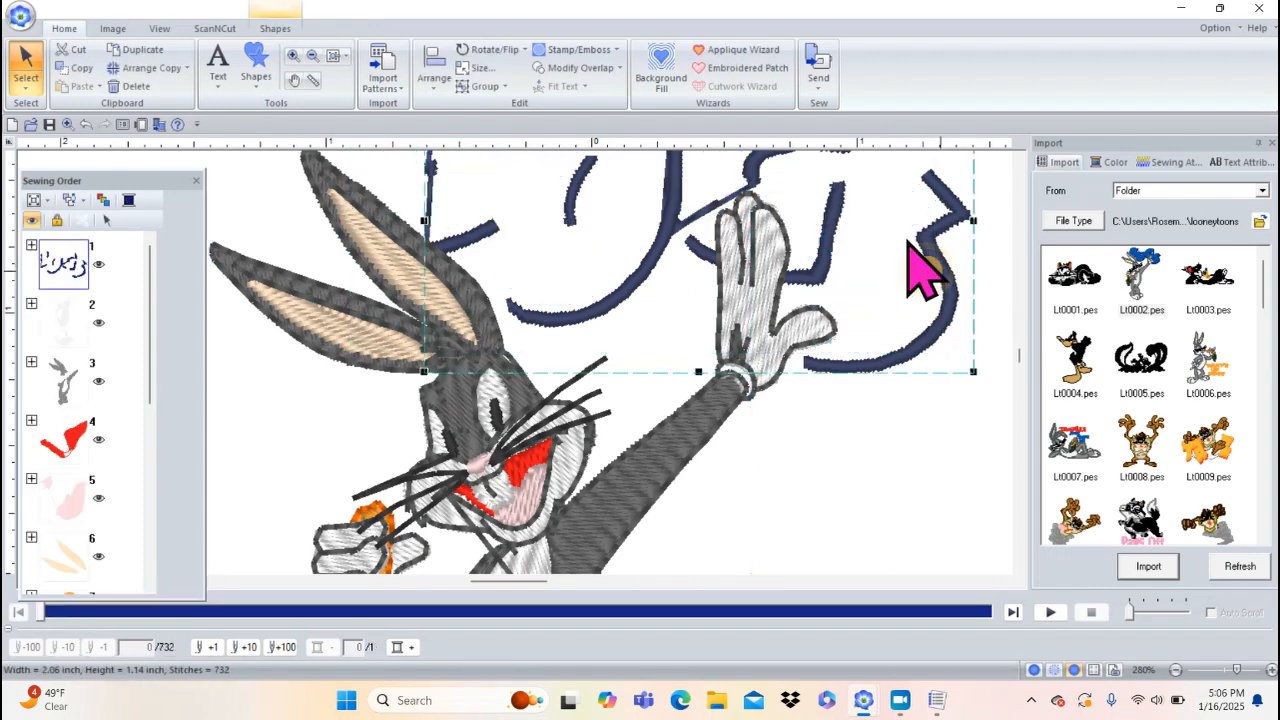
key("Delete")
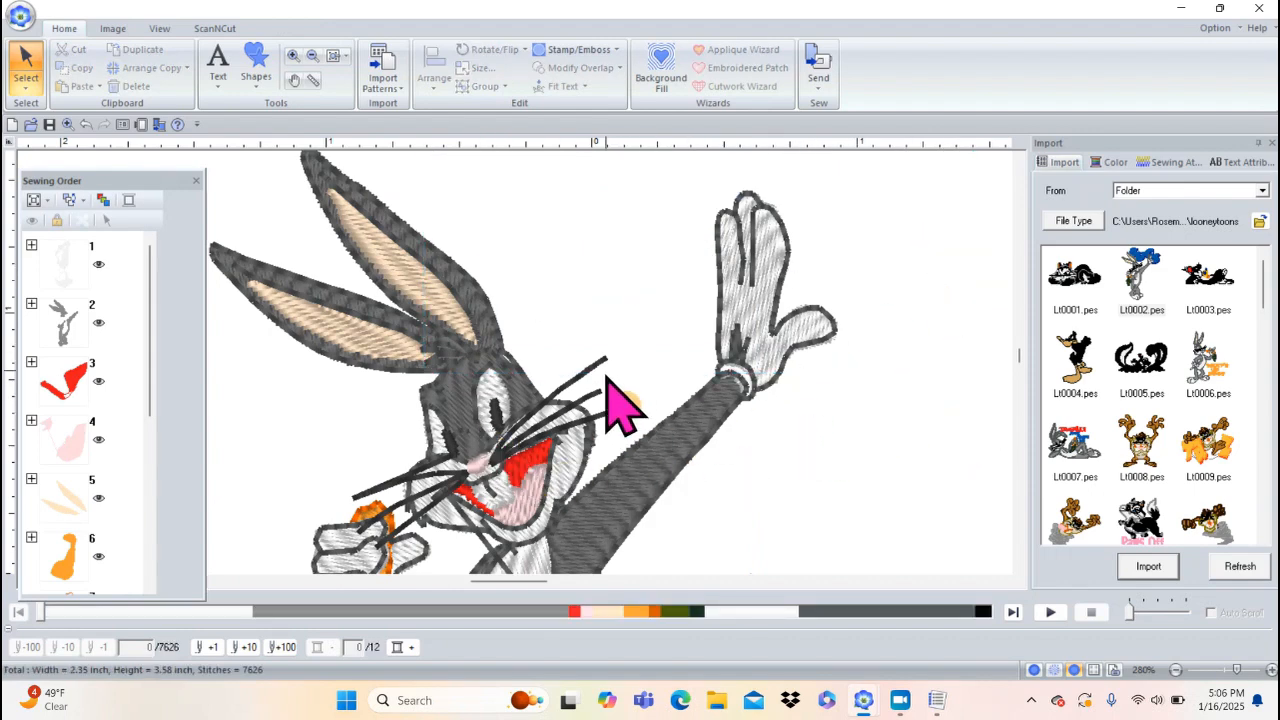
- Clear the page by deleting all remaining parts of the Bugs design, and import Lt0002.pes again
left_click(327, 53)
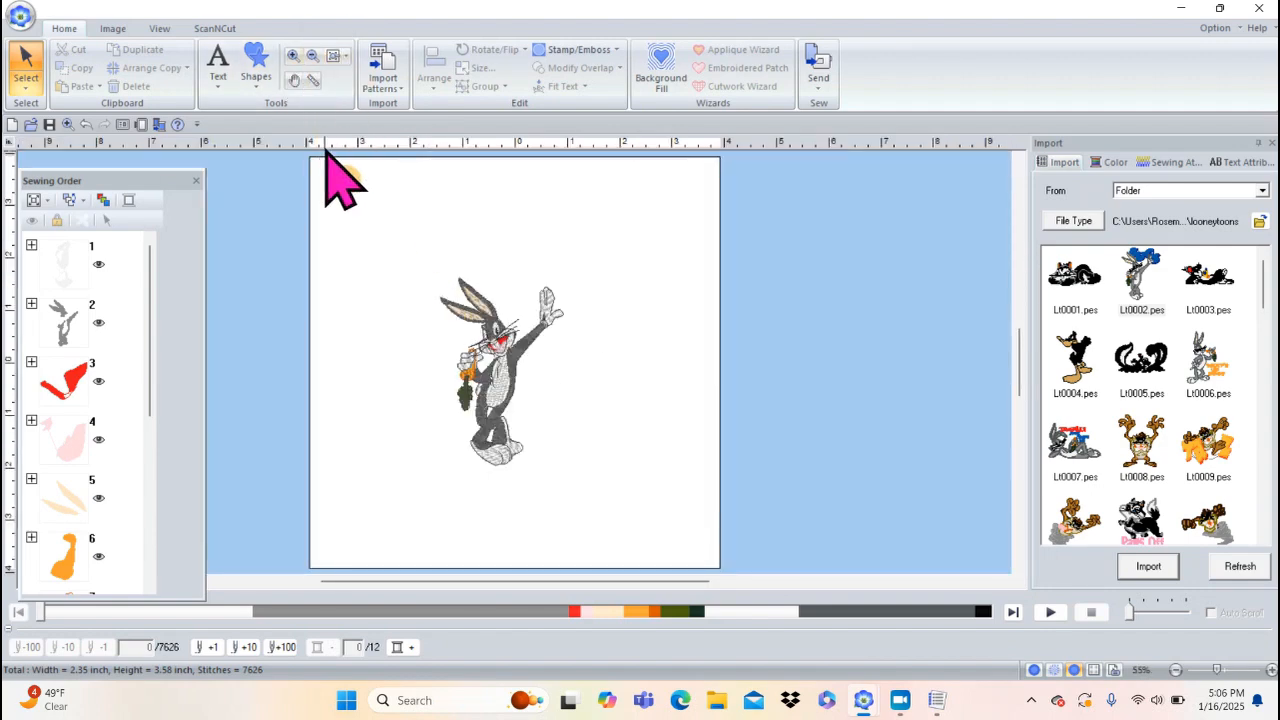
left_click(291, 55)
left_click_drag(400, 240, 616, 512)
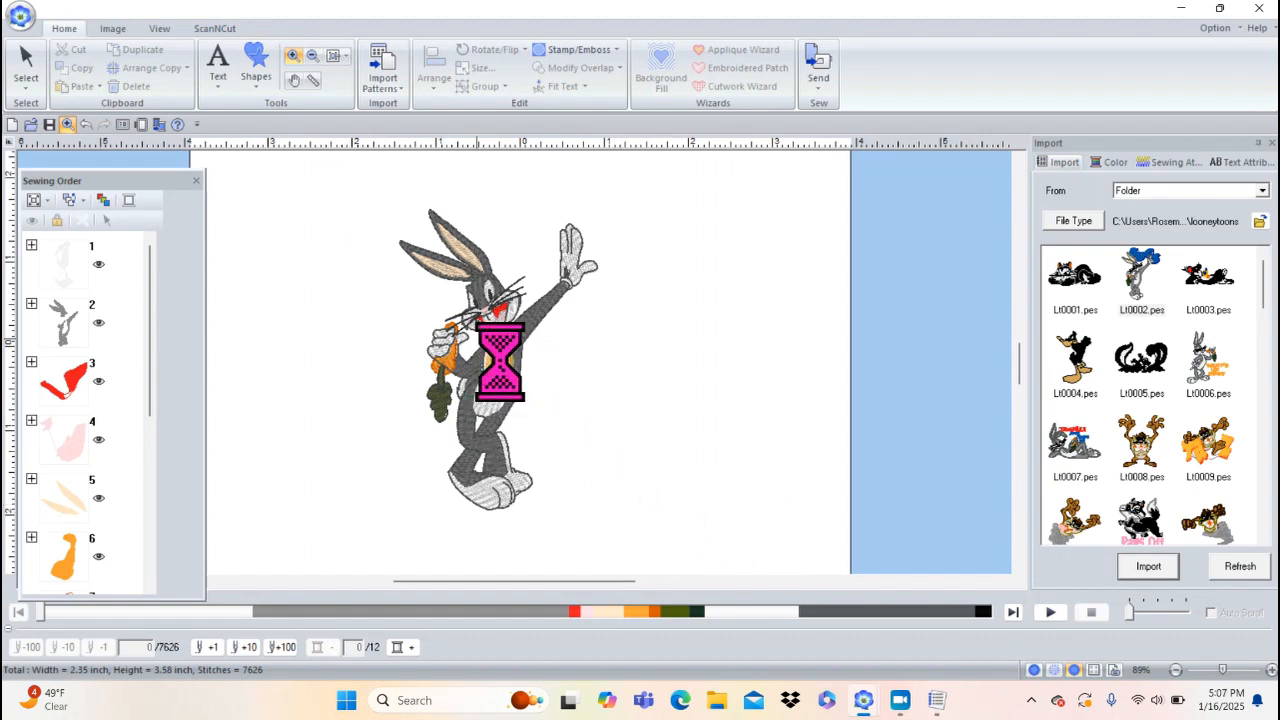
left_click(27, 62)
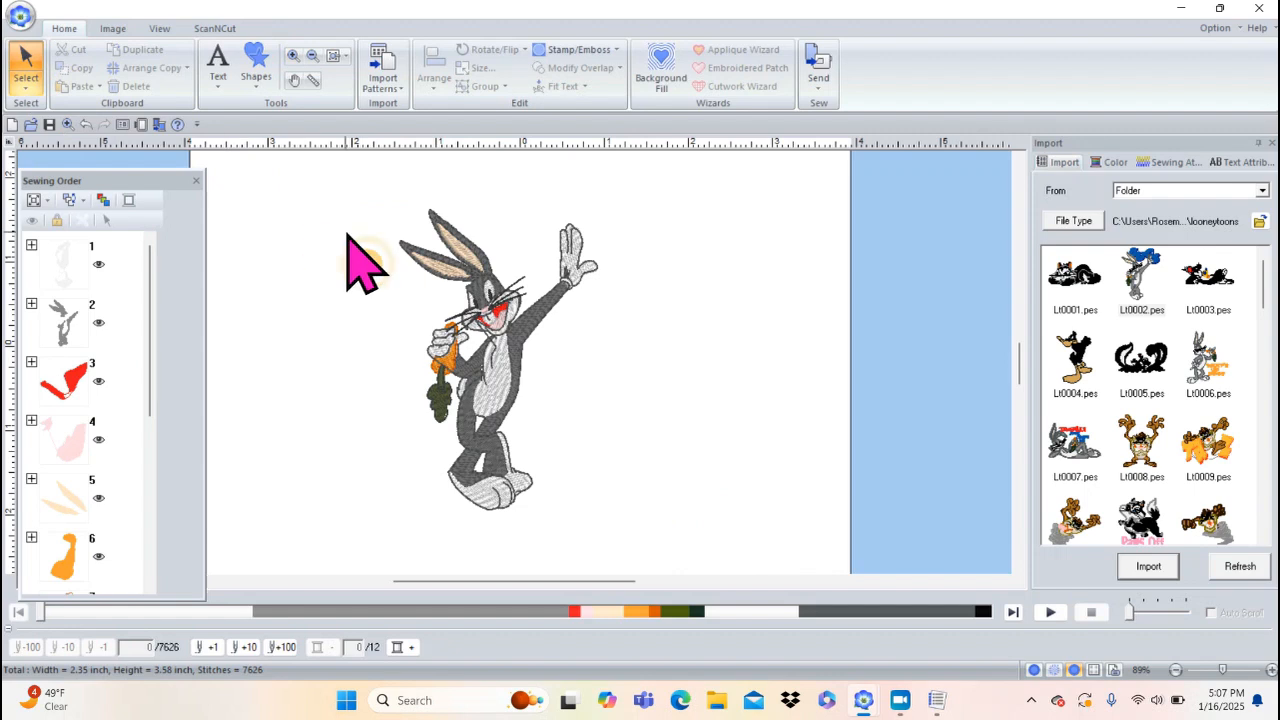
left_click_drag(342, 170, 661, 532)
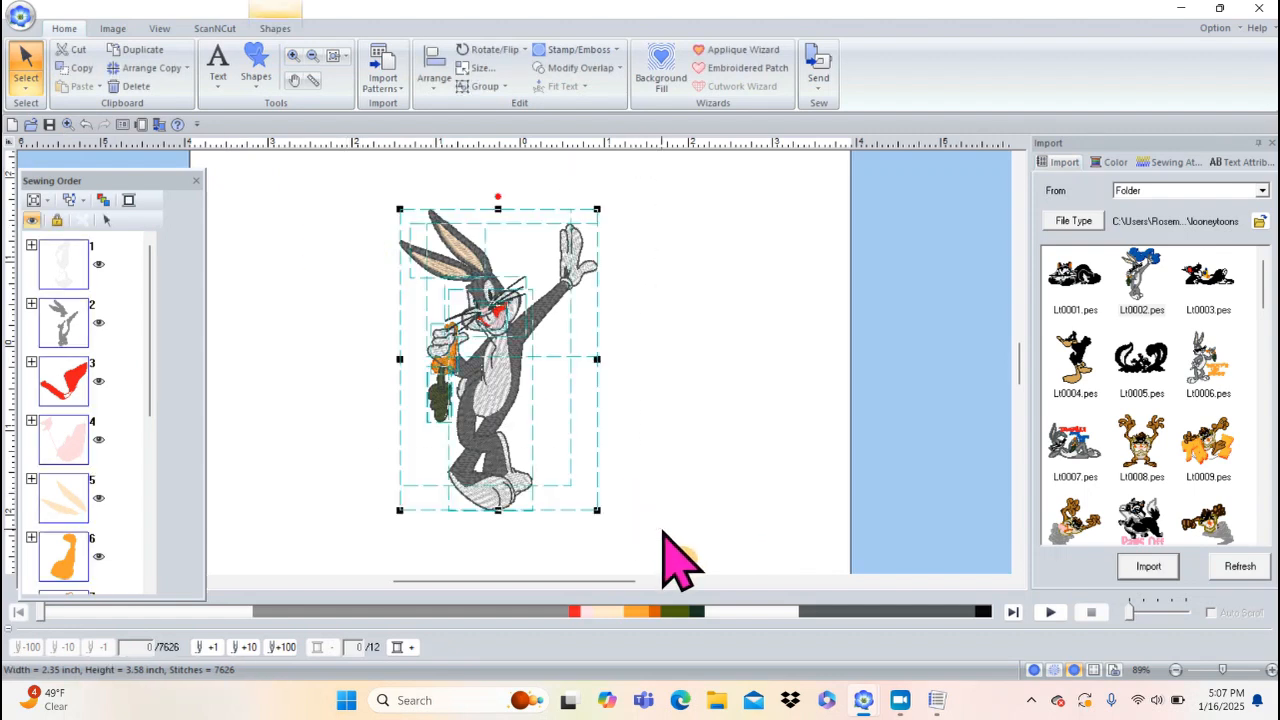
key("Delete")
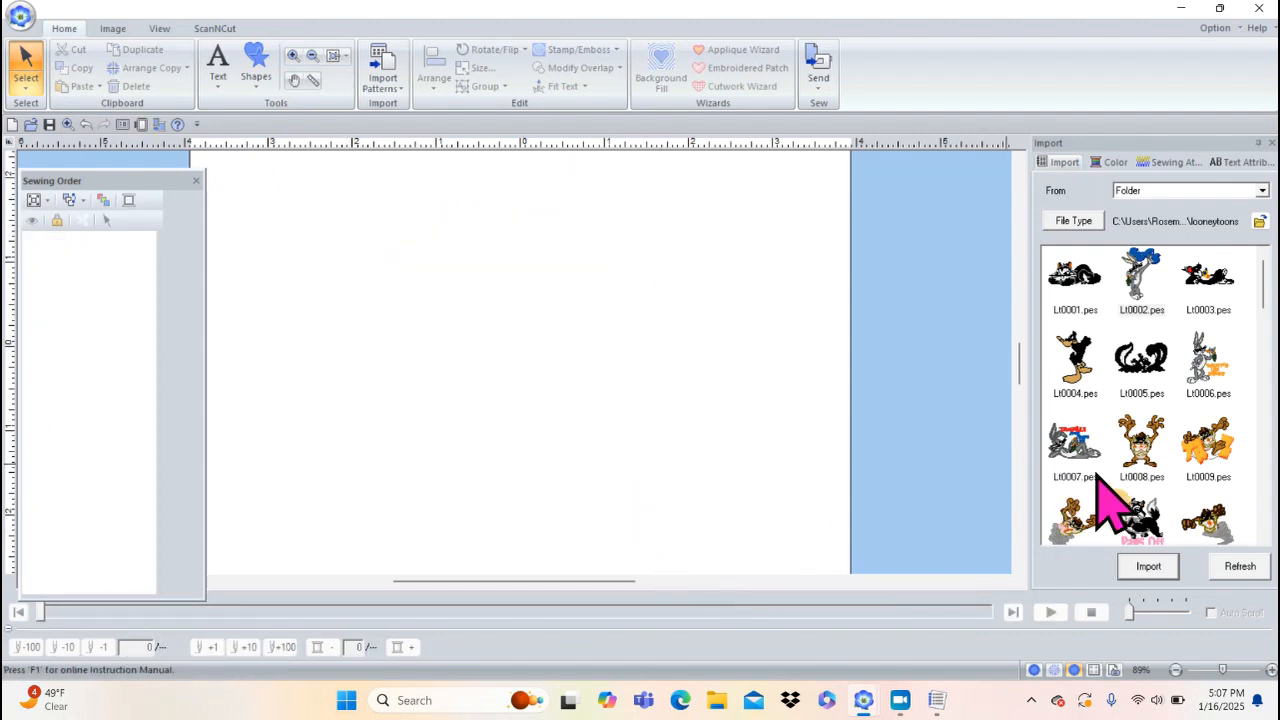
left_click(1140, 284)
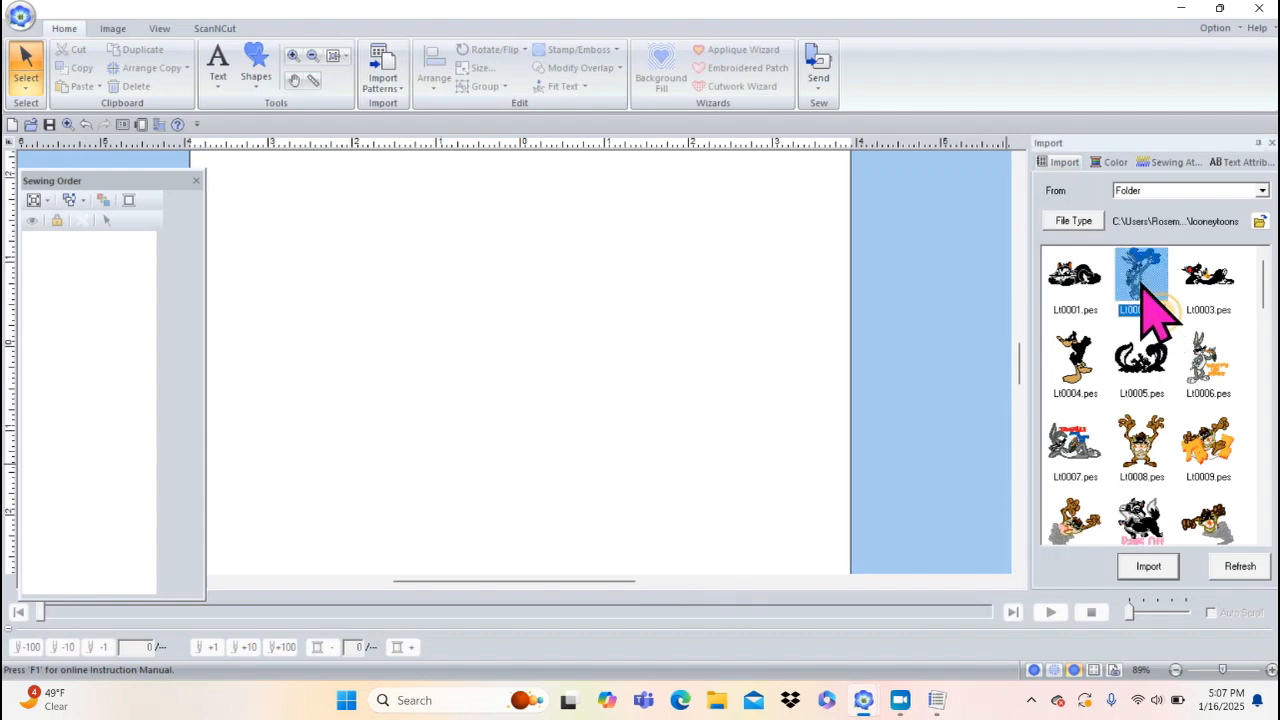
left_click(1148, 567)
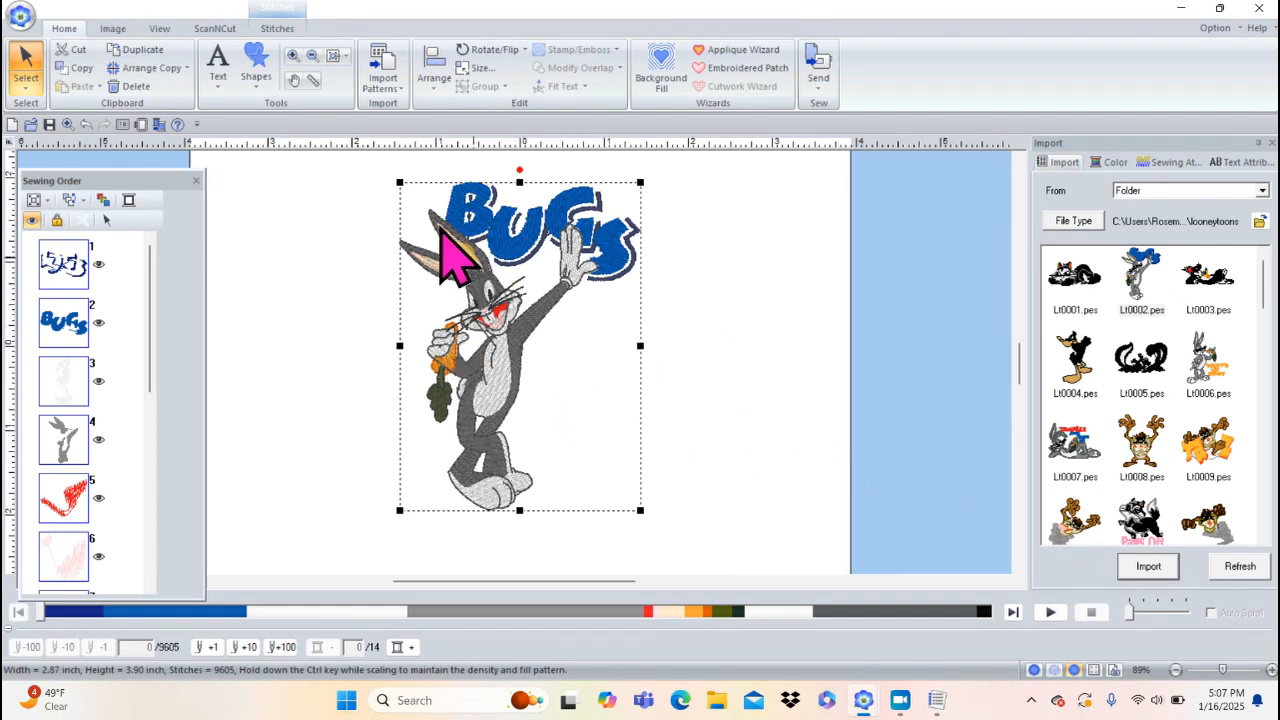
- Try converting the whole imported stitch design to a single outline, and undo the conversion
left_click(280, 29)
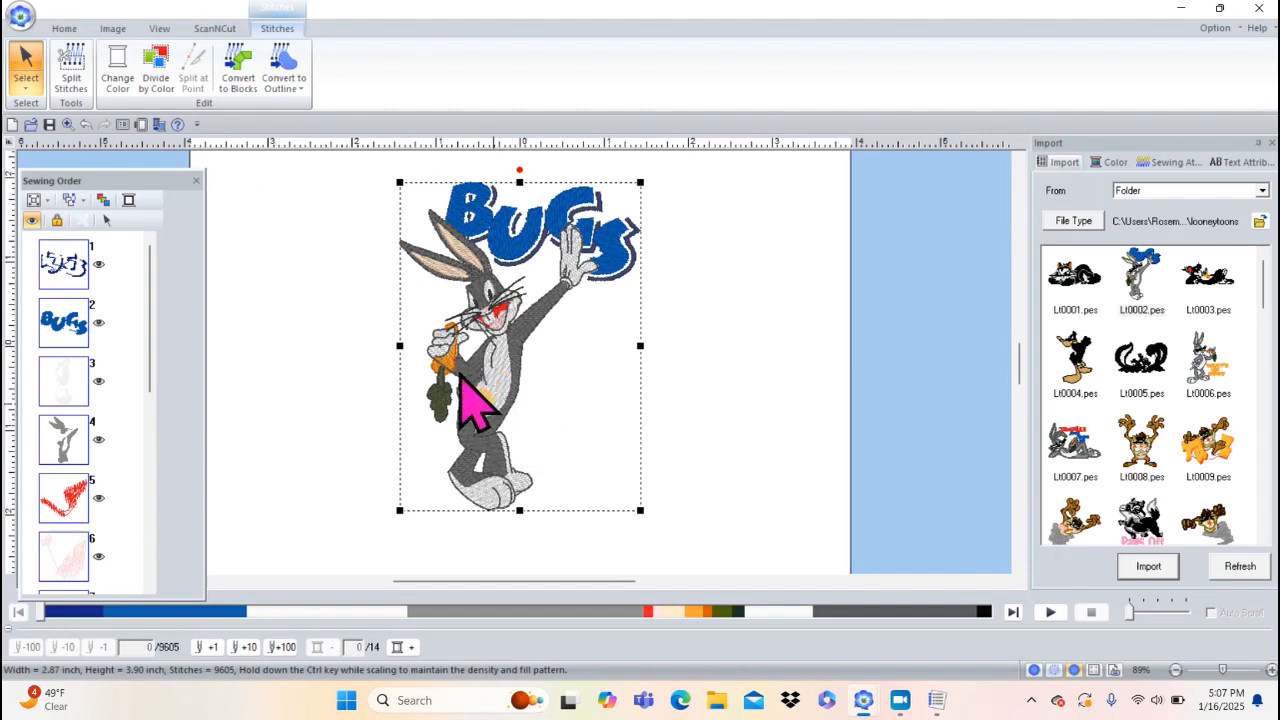
left_click(300, 94)
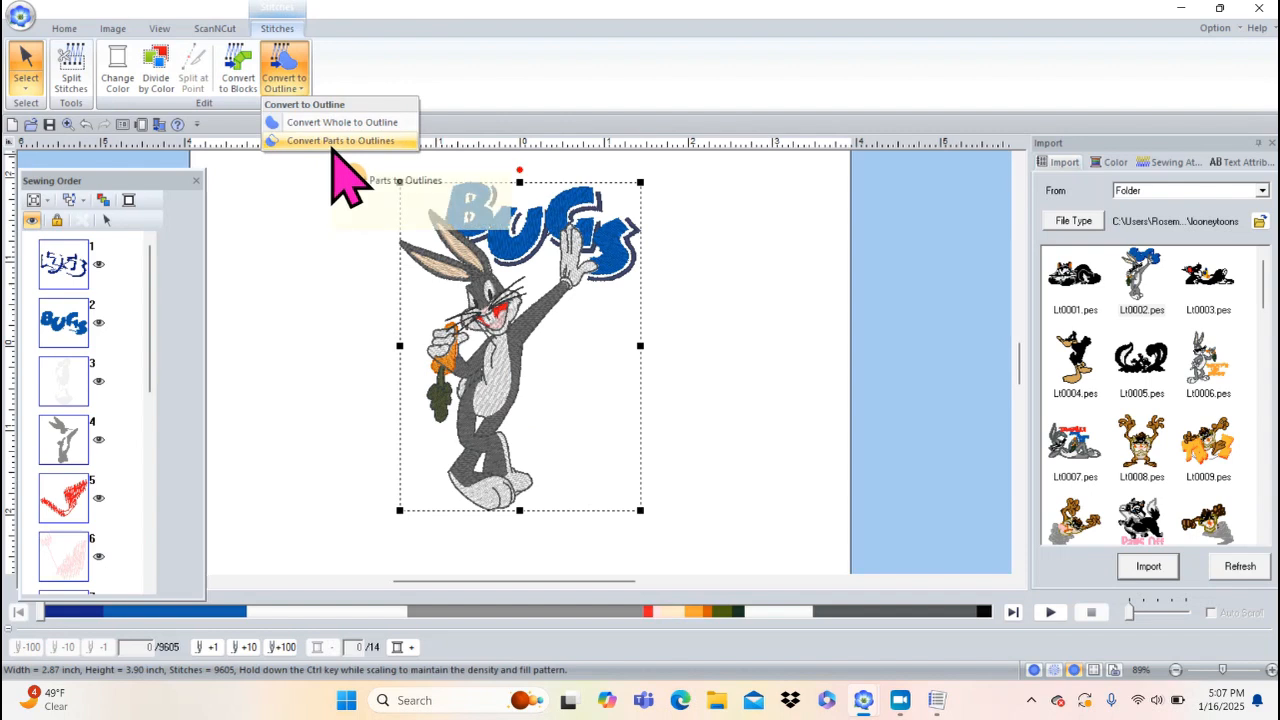
left_click(335, 122)
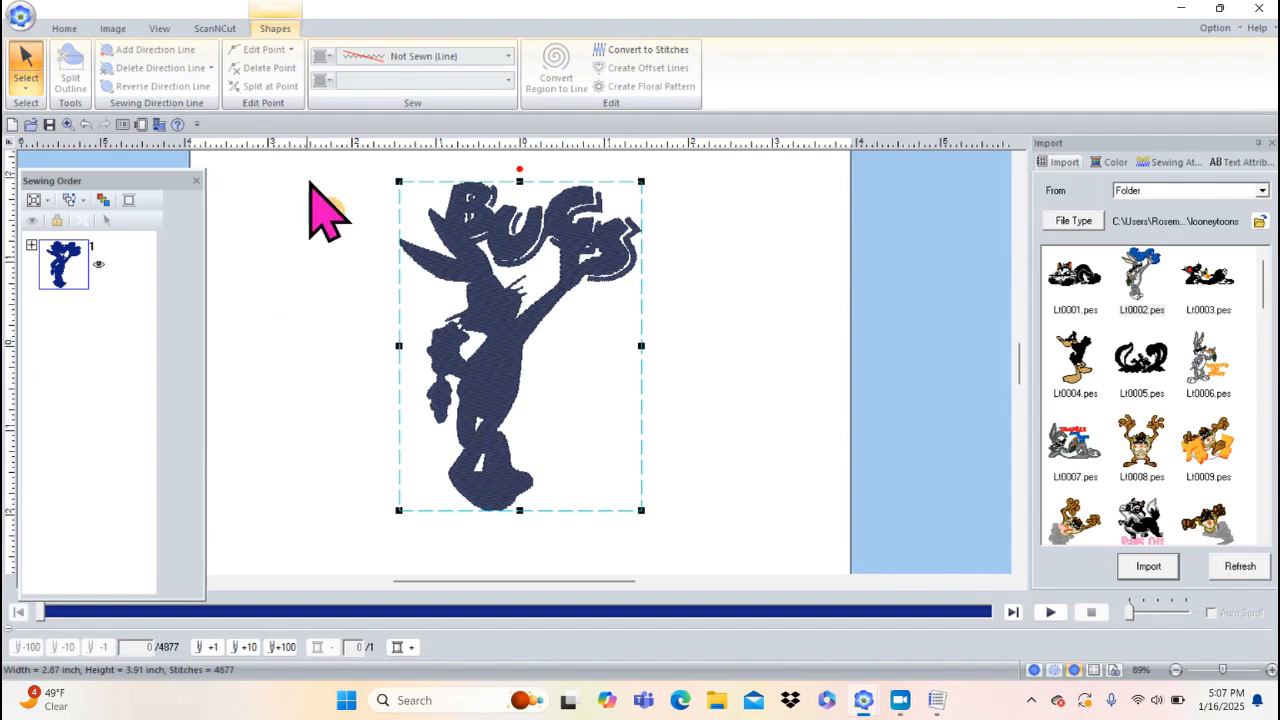
left_click(86, 124)
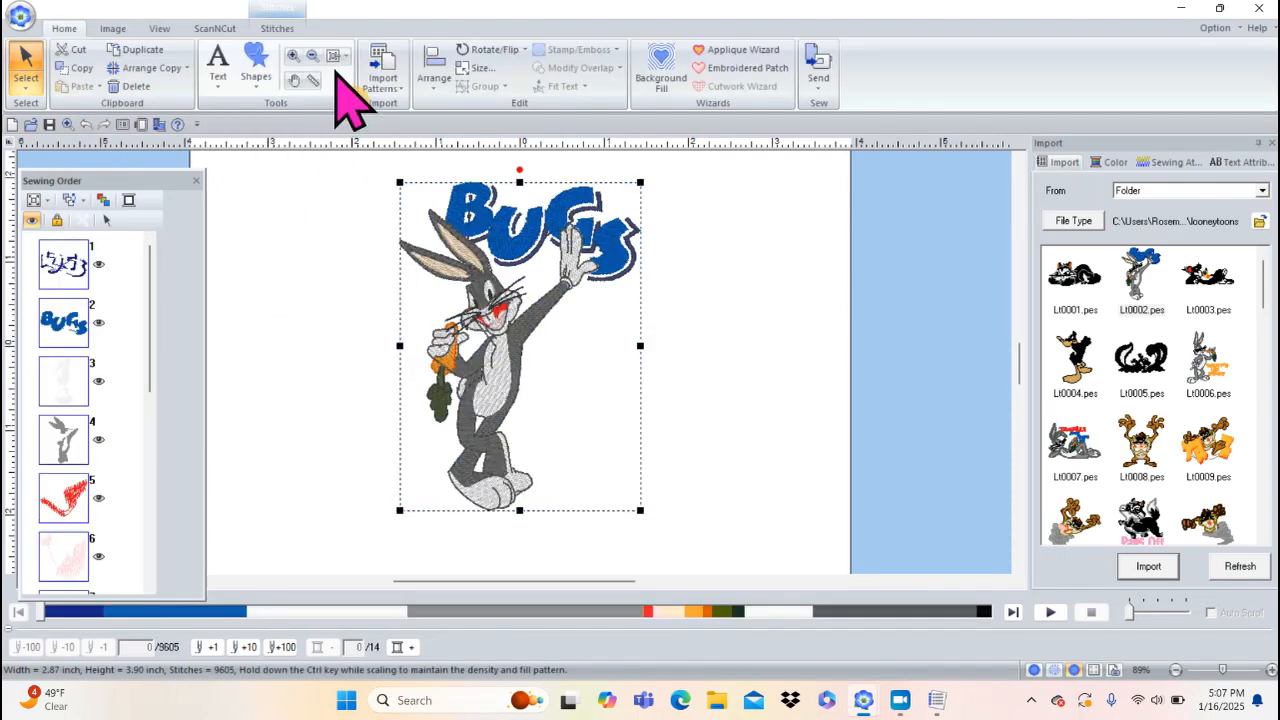
- Convert the parts of the imported Bugs design to outlines, ungroup them, and clear the selection
left_click(283, 28)
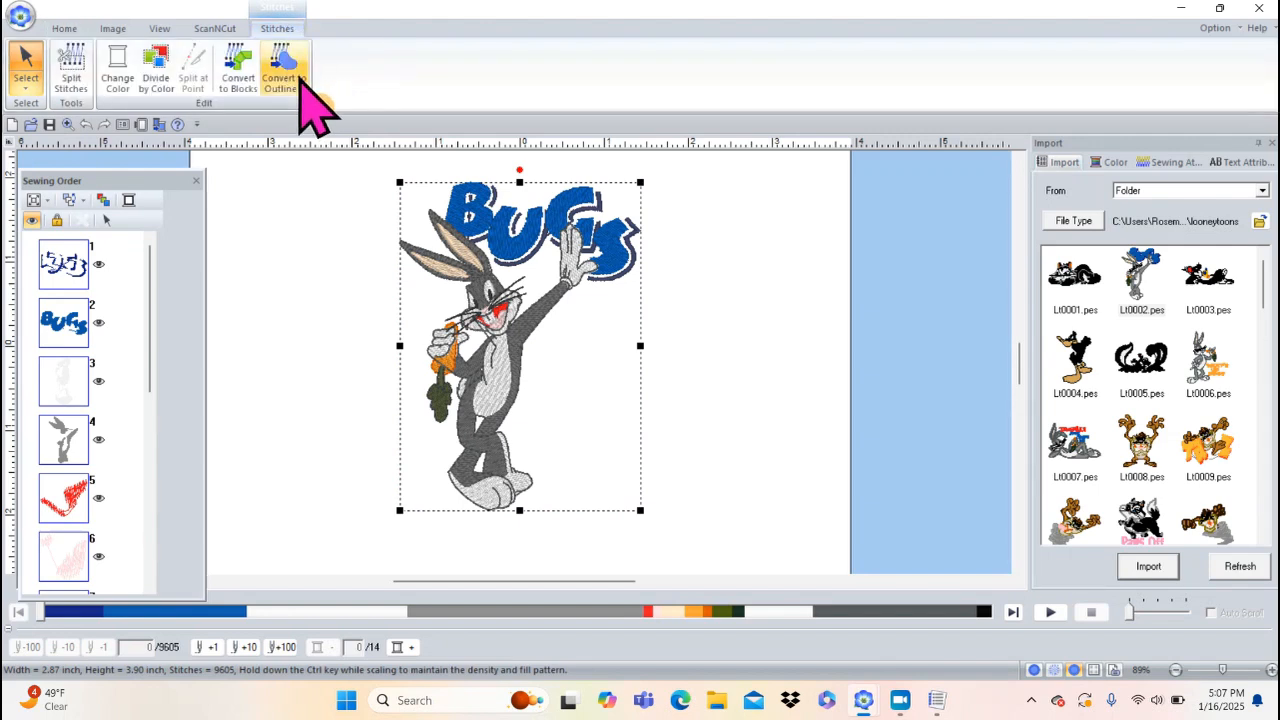
left_click(300, 82)
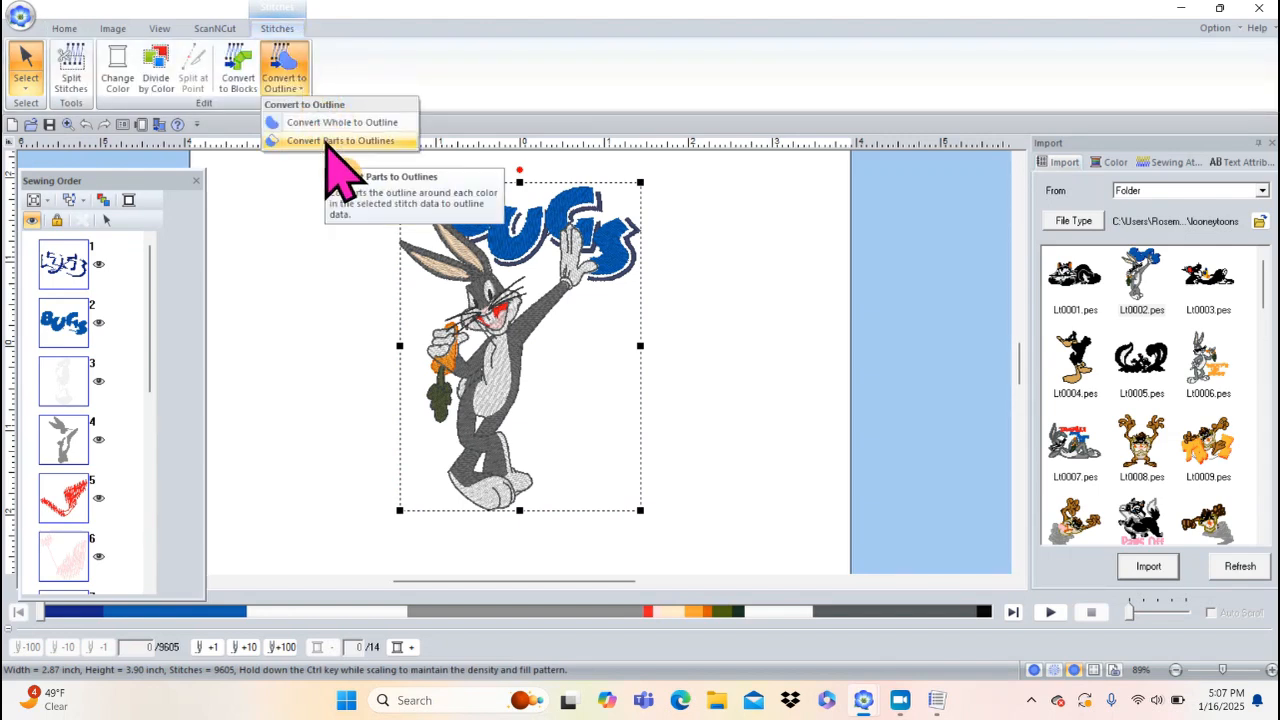
left_click(326, 146)
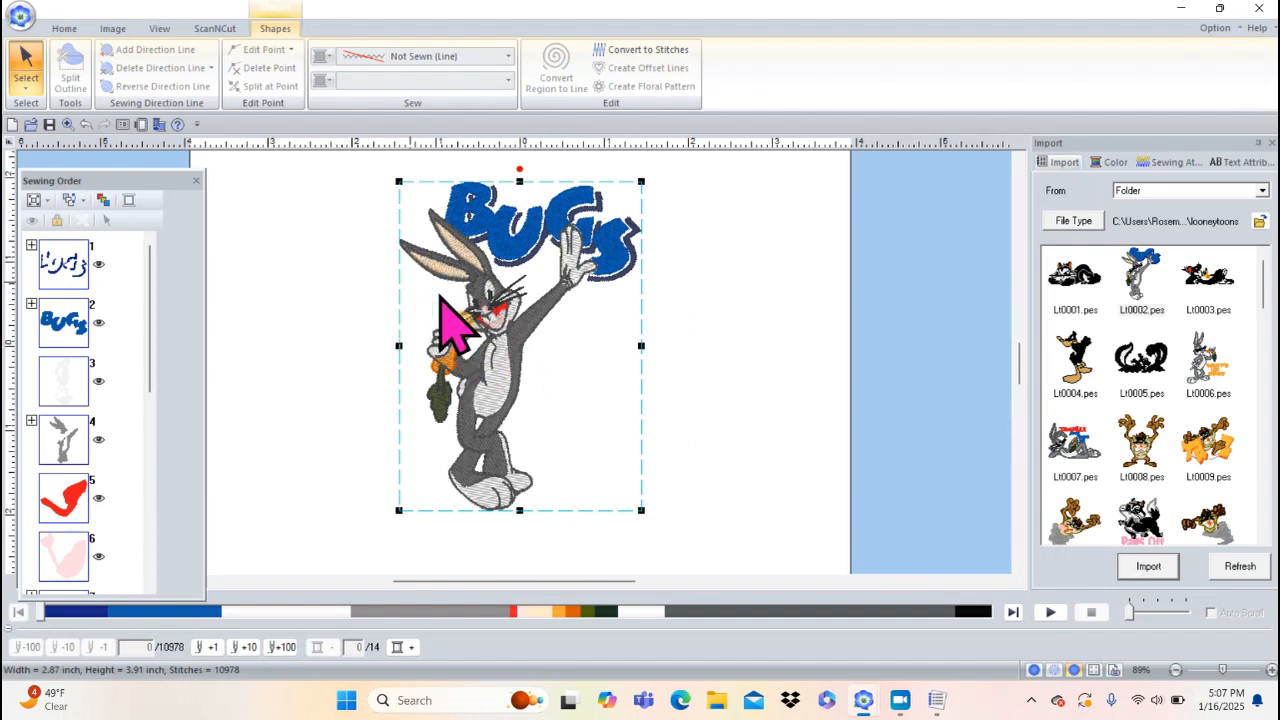
right_click(492, 345)
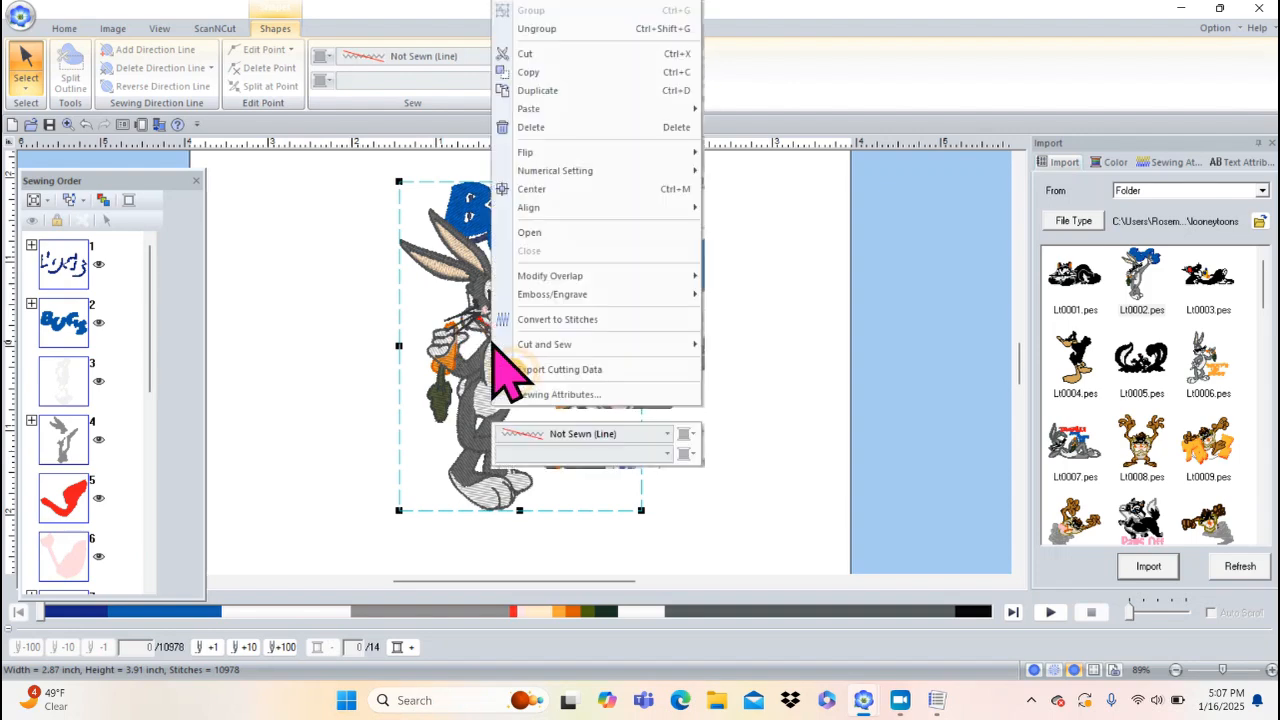
left_click(550, 29)
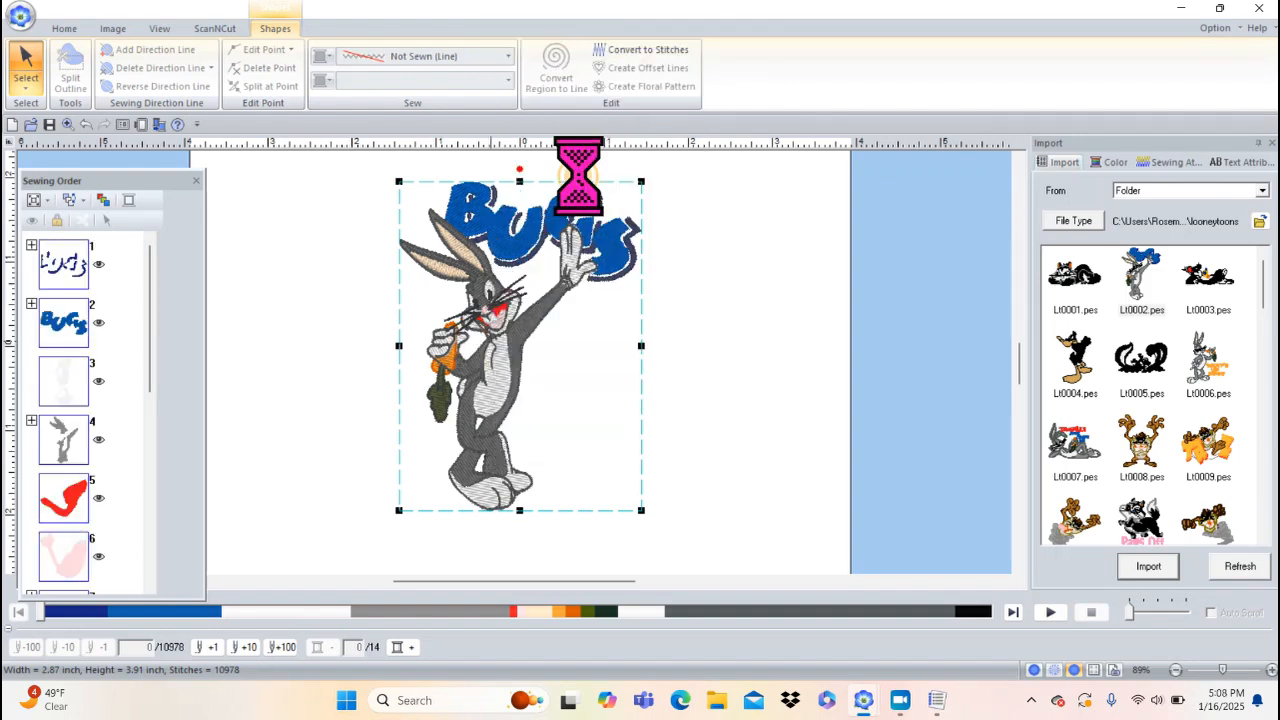
left_click(681, 410)
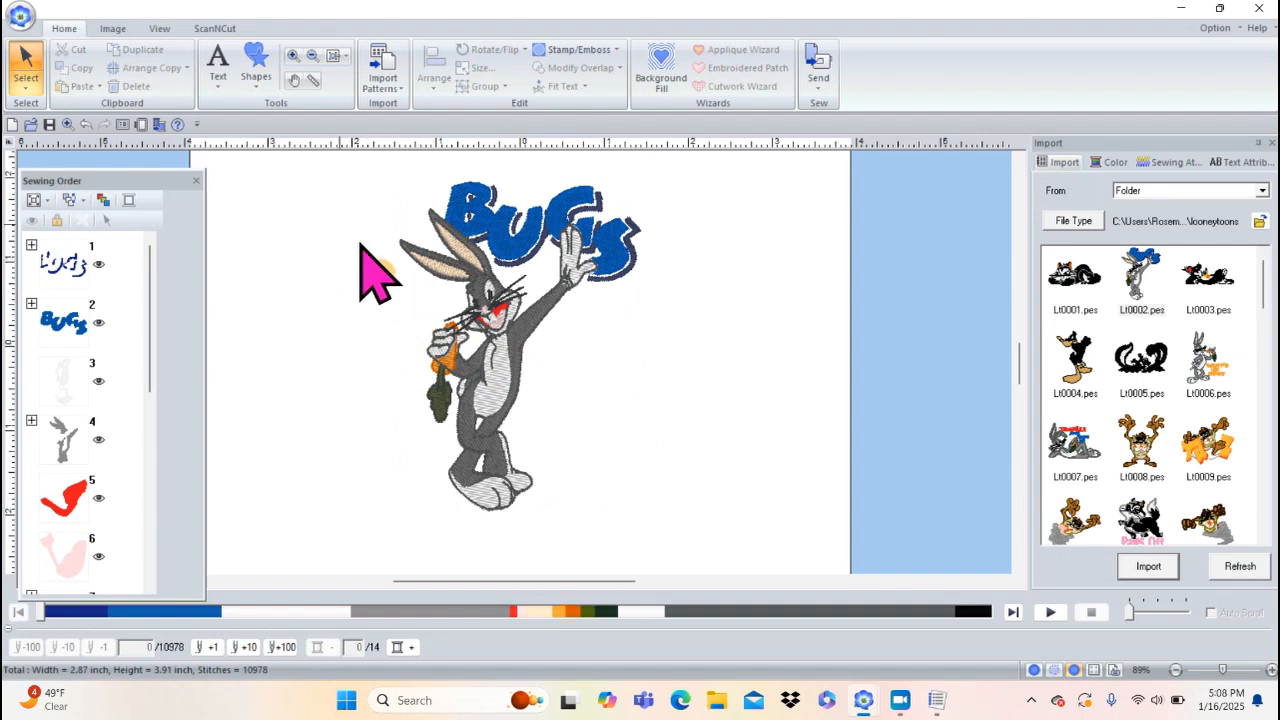
- Delete all of the blue BUGS lettering and the small leftover outlines of the B
left_click(500, 233)
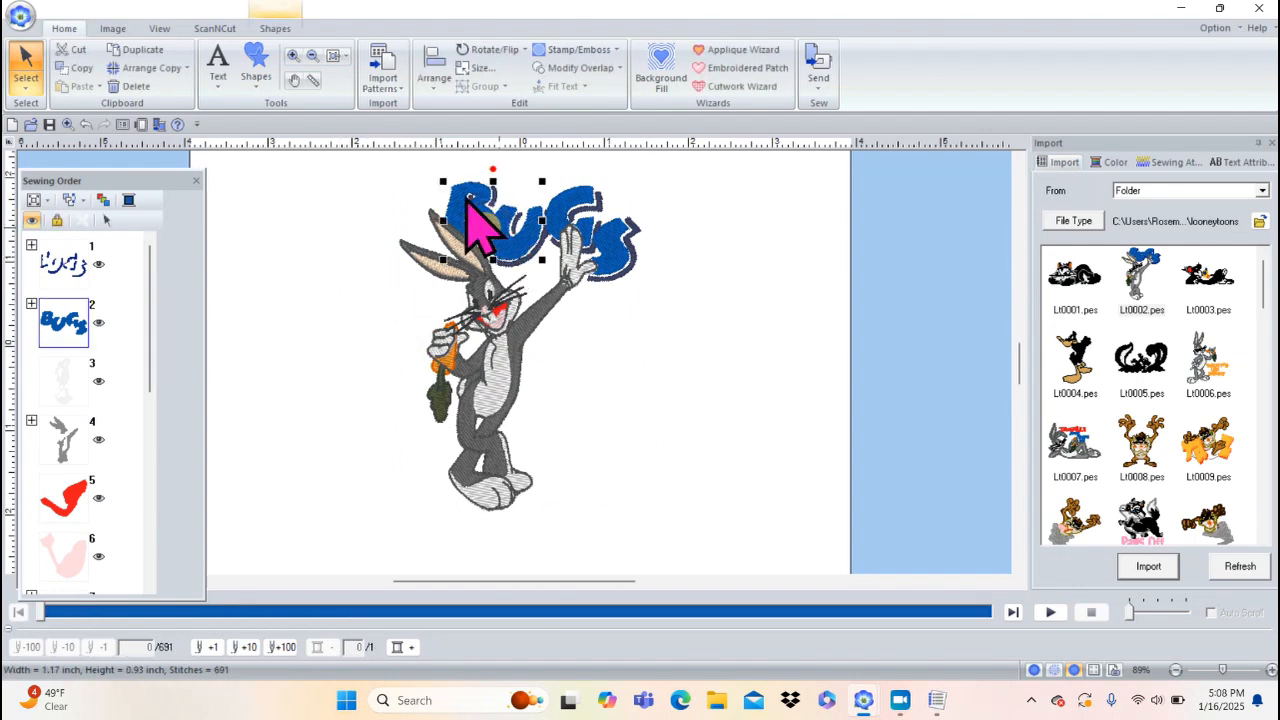
left_click_drag(525, 258, 314, 243)
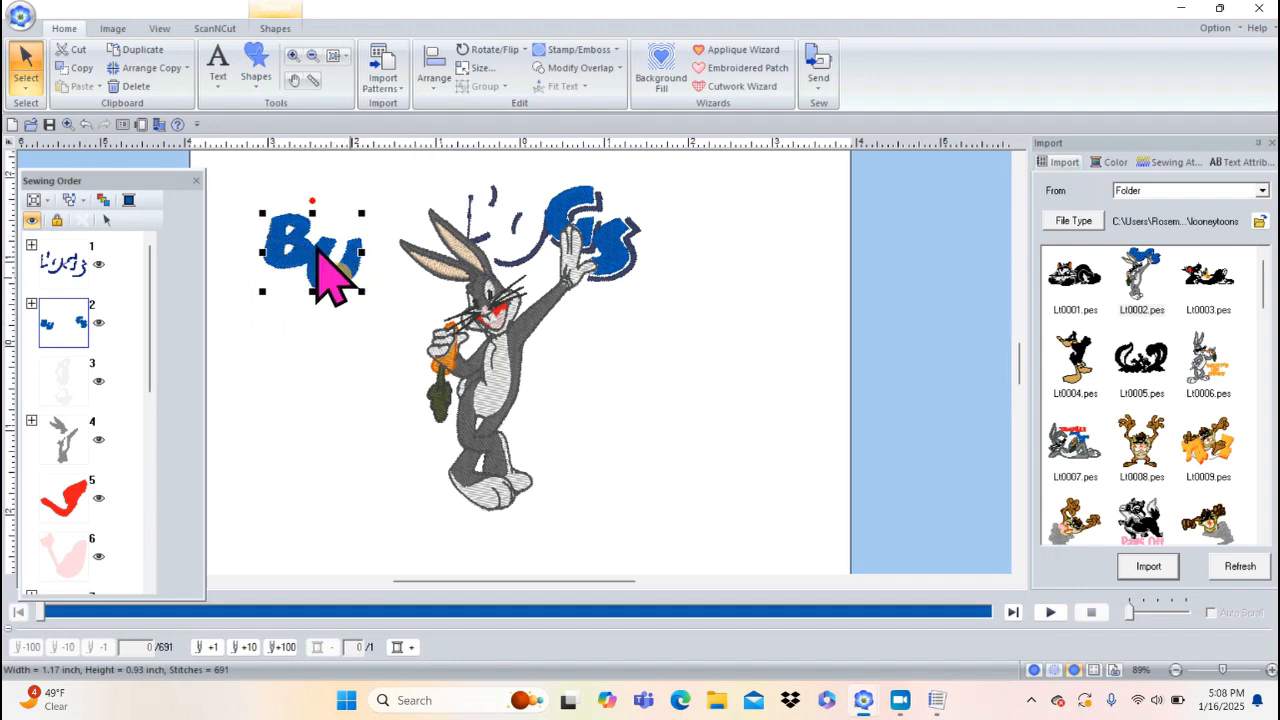
key("Delete")
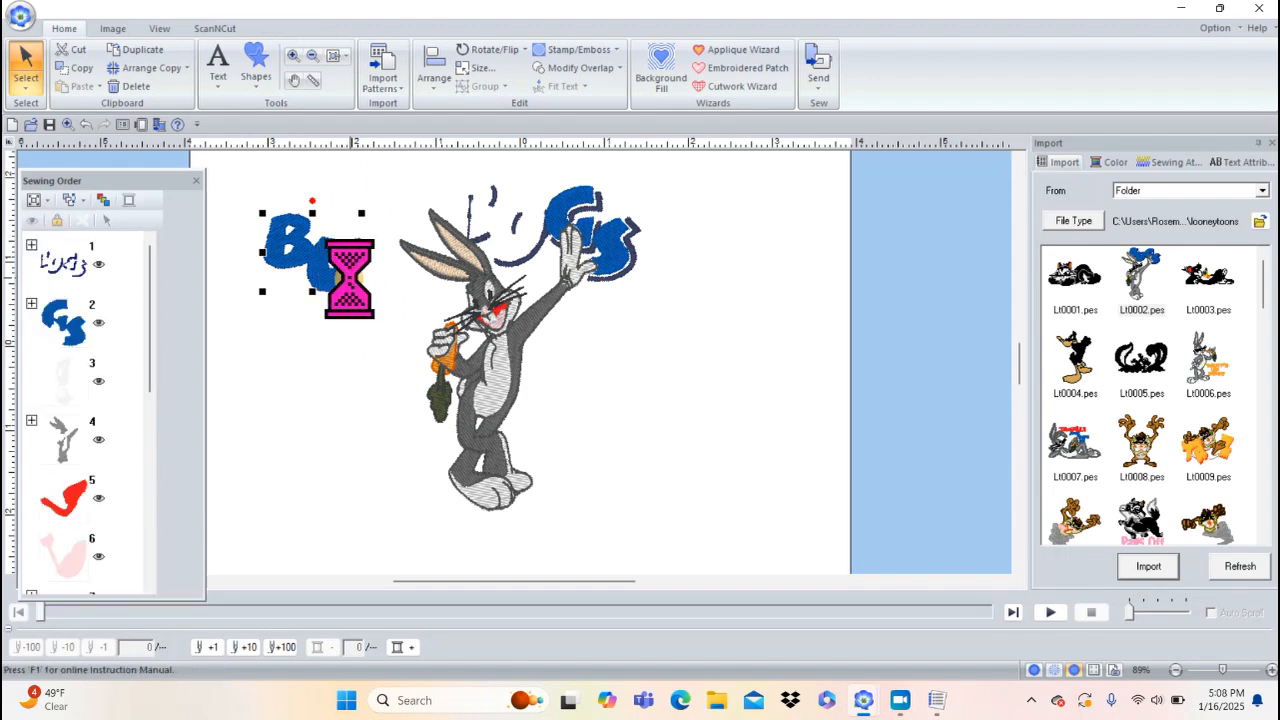
left_click(562, 205)
key("Delete")
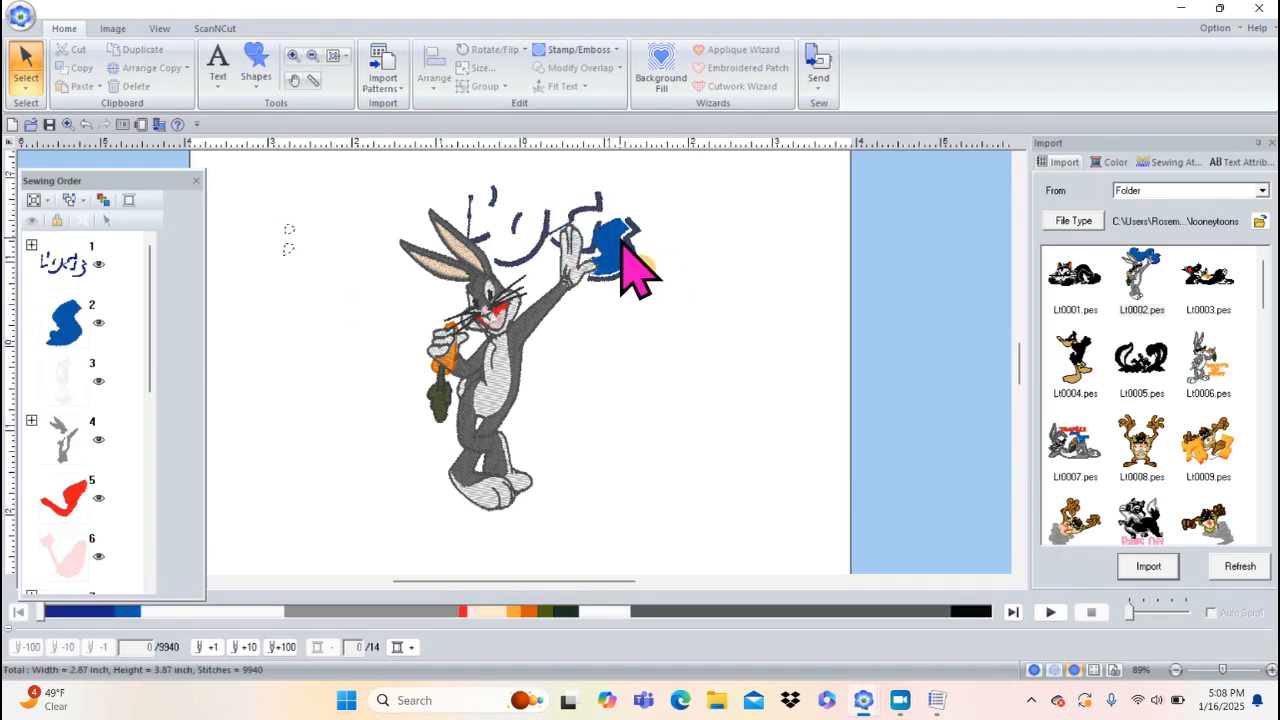
left_click(620, 243)
key("Delete")
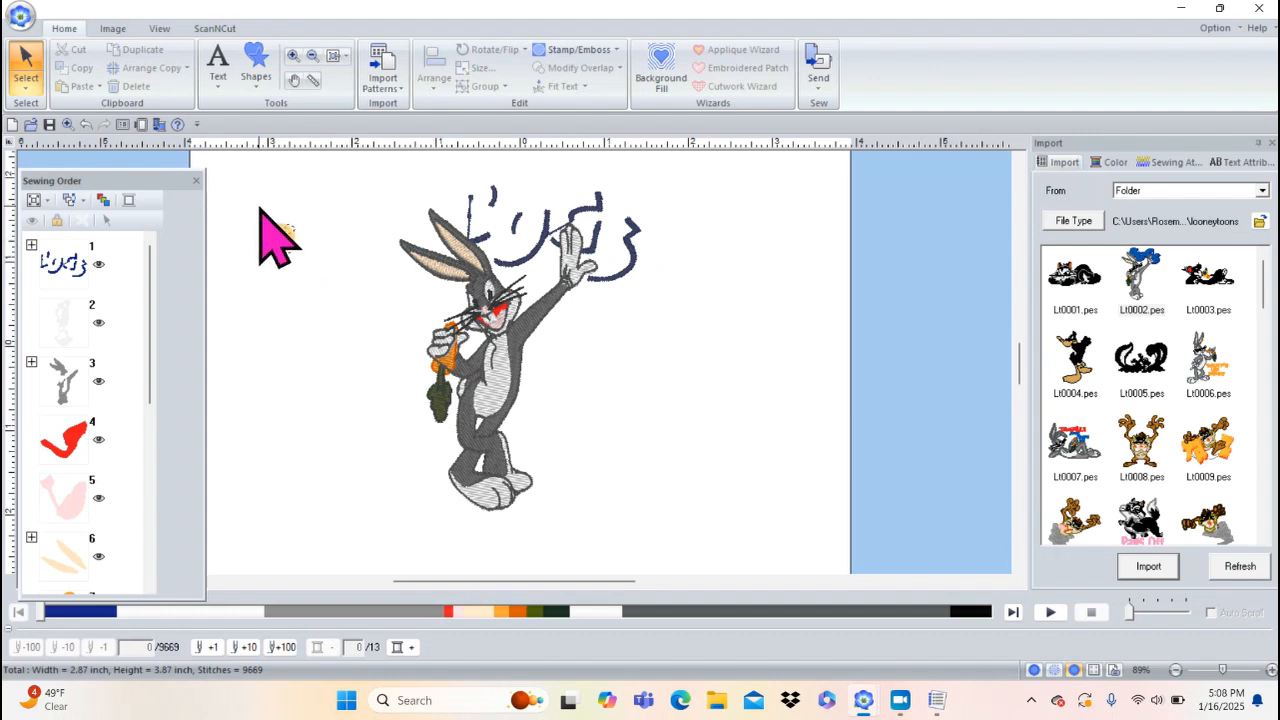
left_click_drag(262, 210, 337, 286)
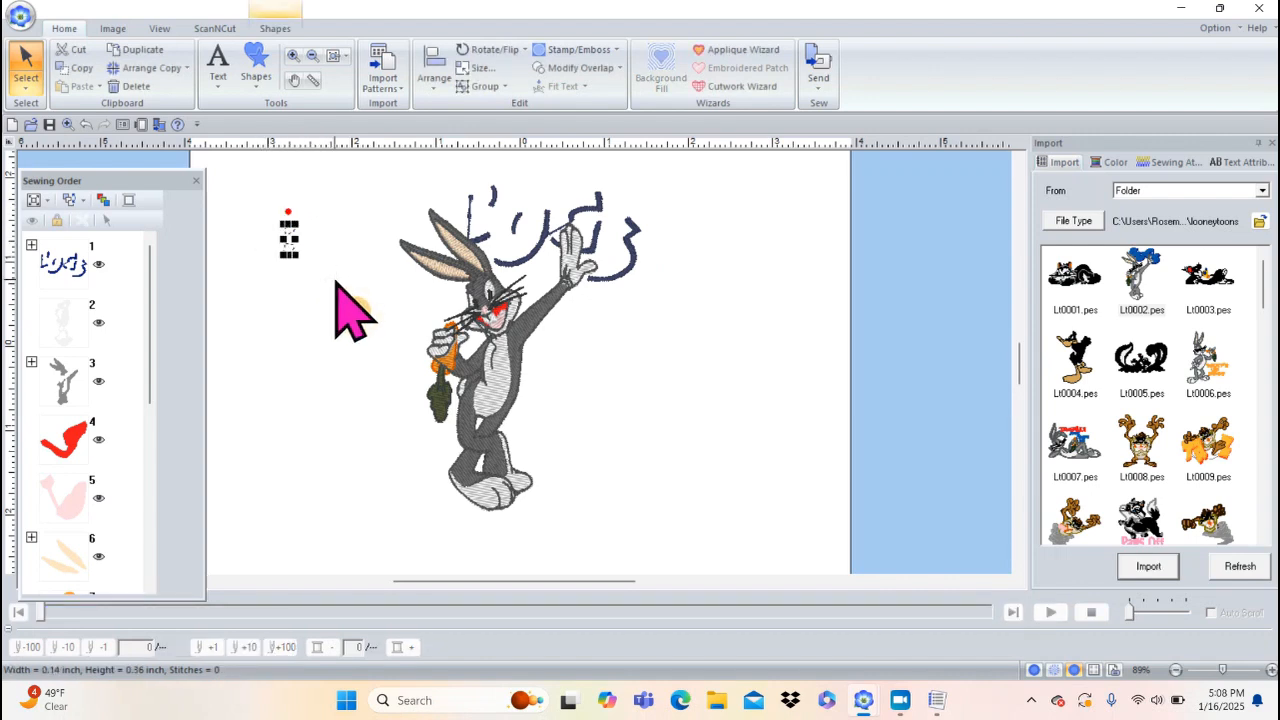
key("Delete")
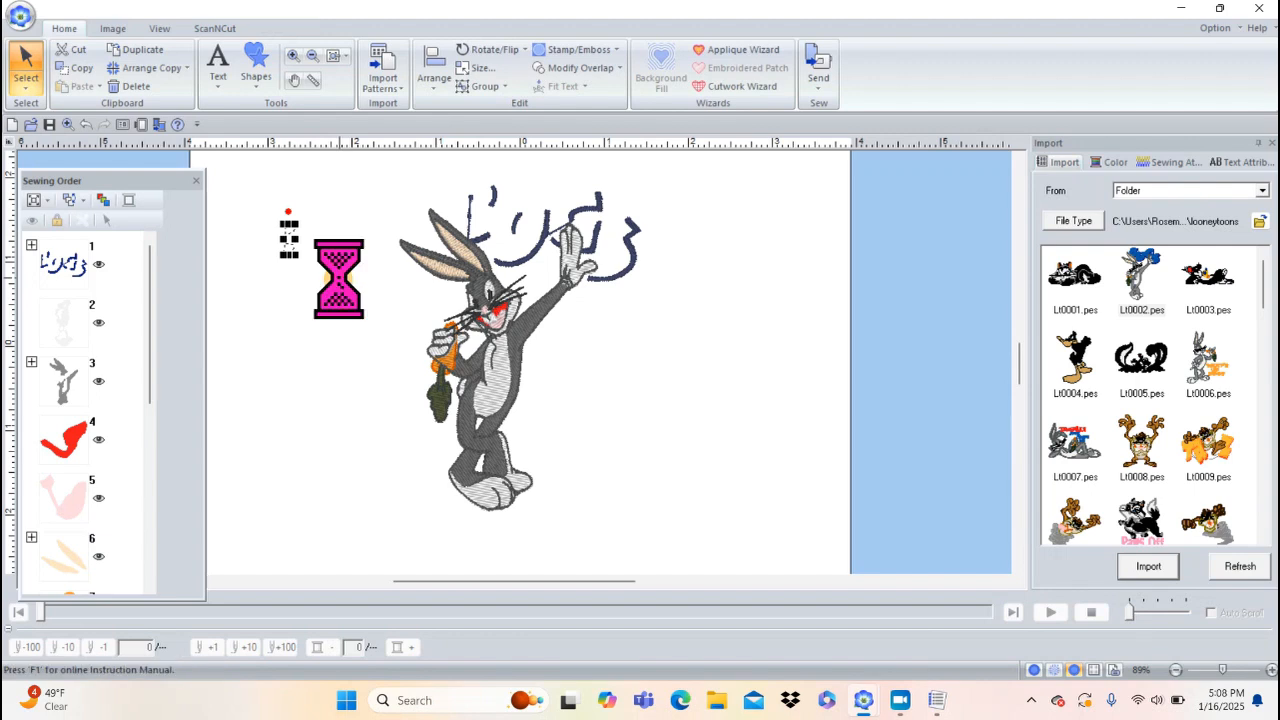
- Delete all the navy shadow pieces of the BUGS lettering around the ears and raised hand
left_click(537, 248)
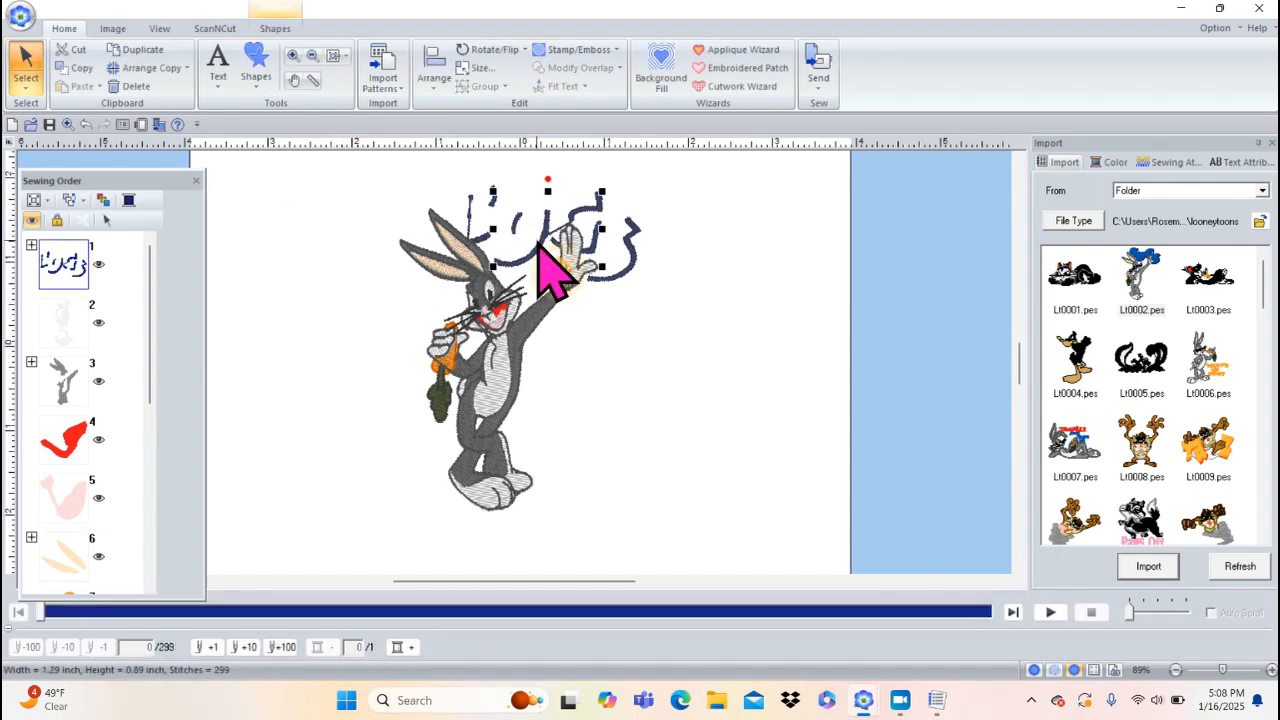
key("Delete")
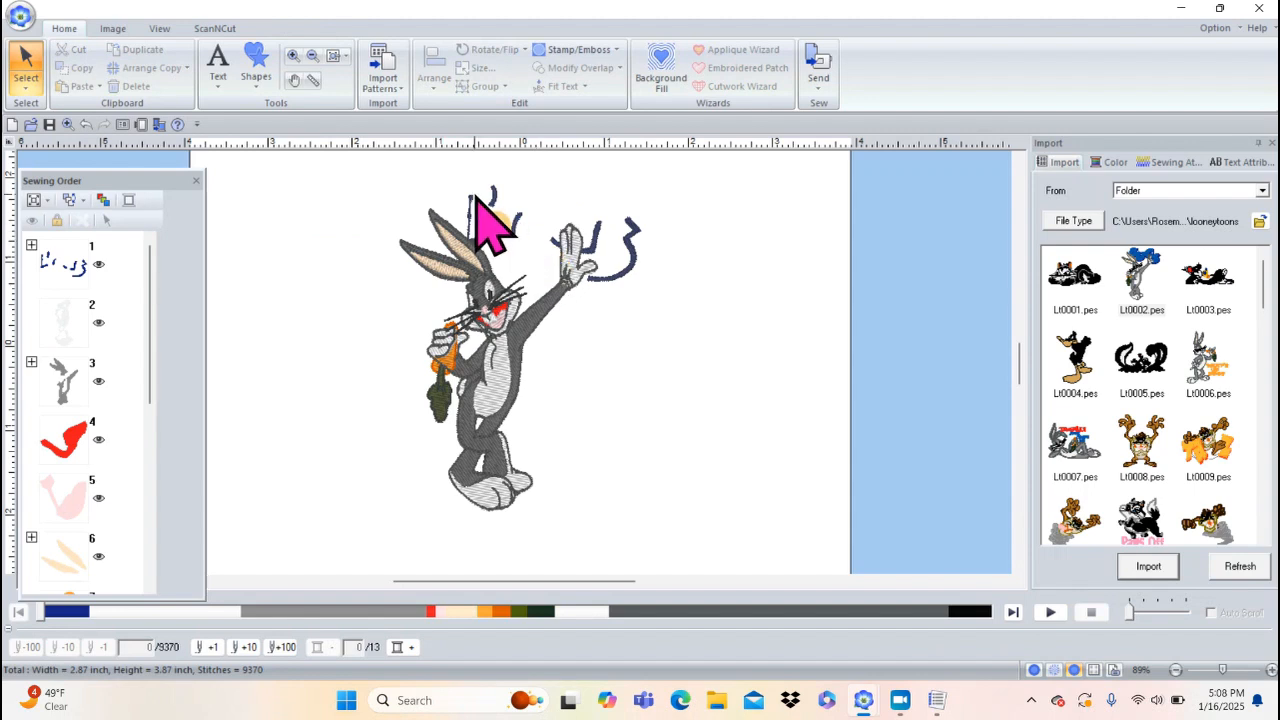
left_click(494, 198)
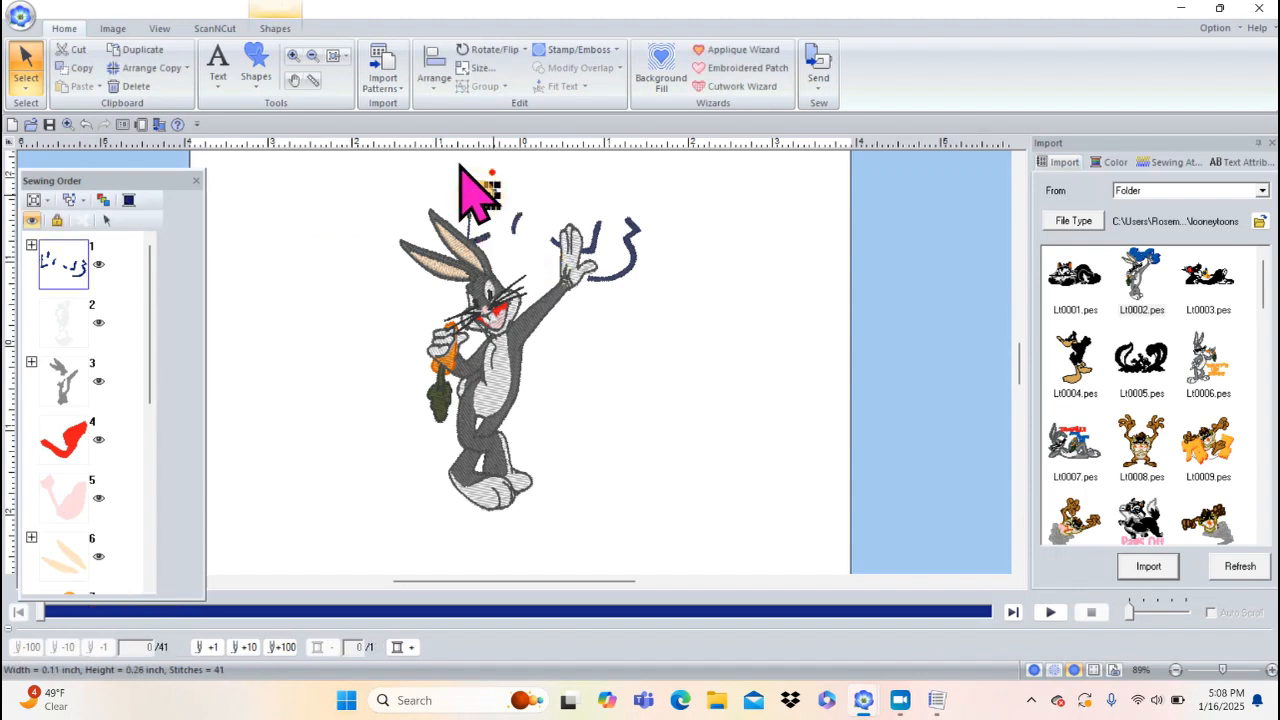
key("Delete")
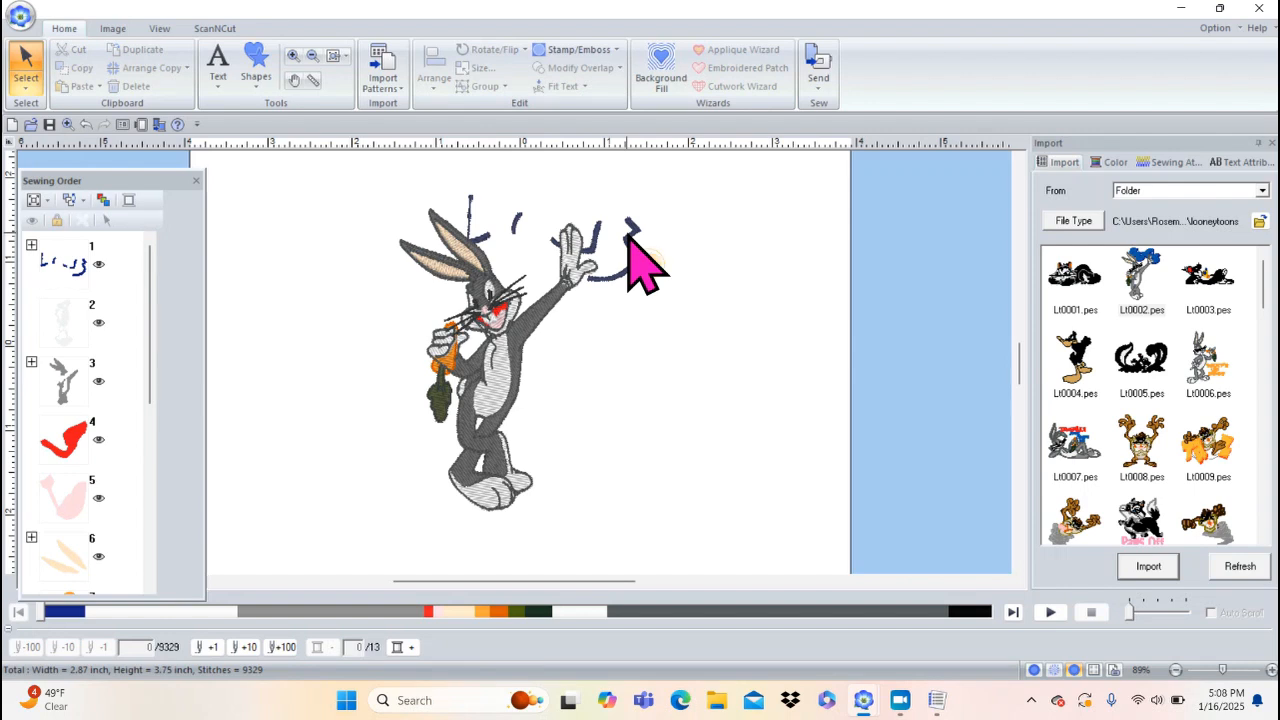
left_click(629, 239)
key("Delete")
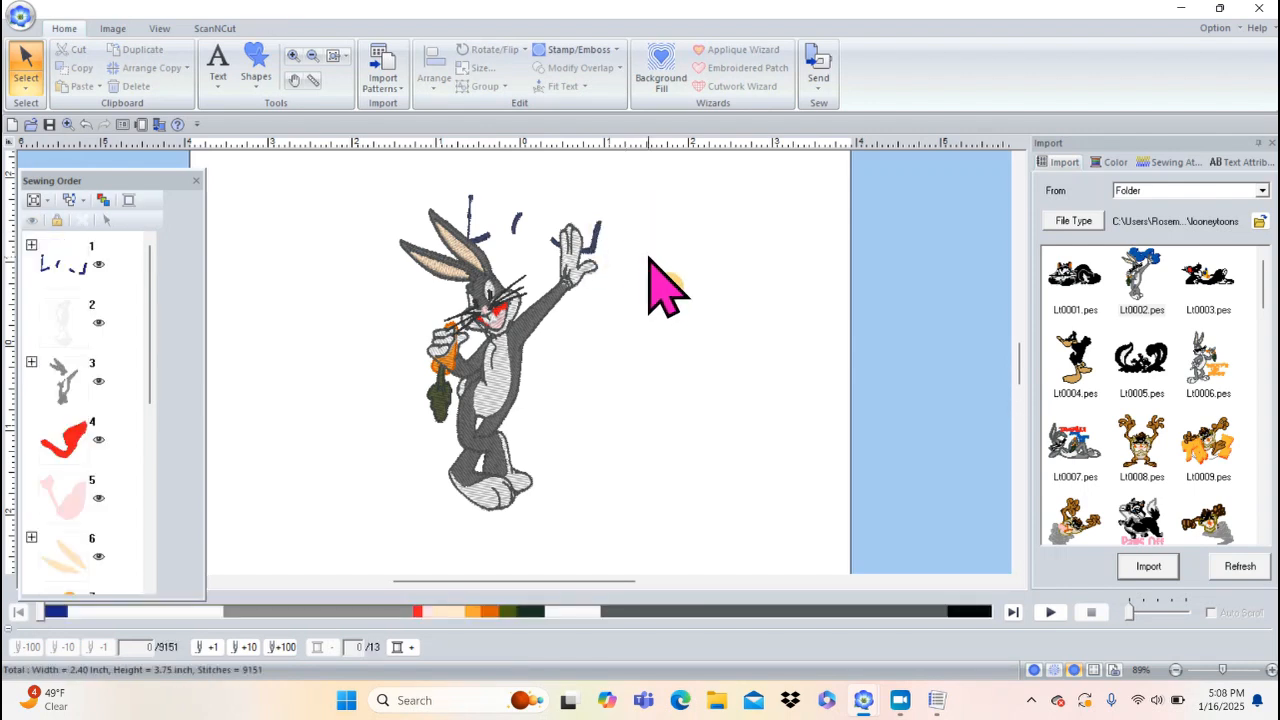
left_click(583, 224)
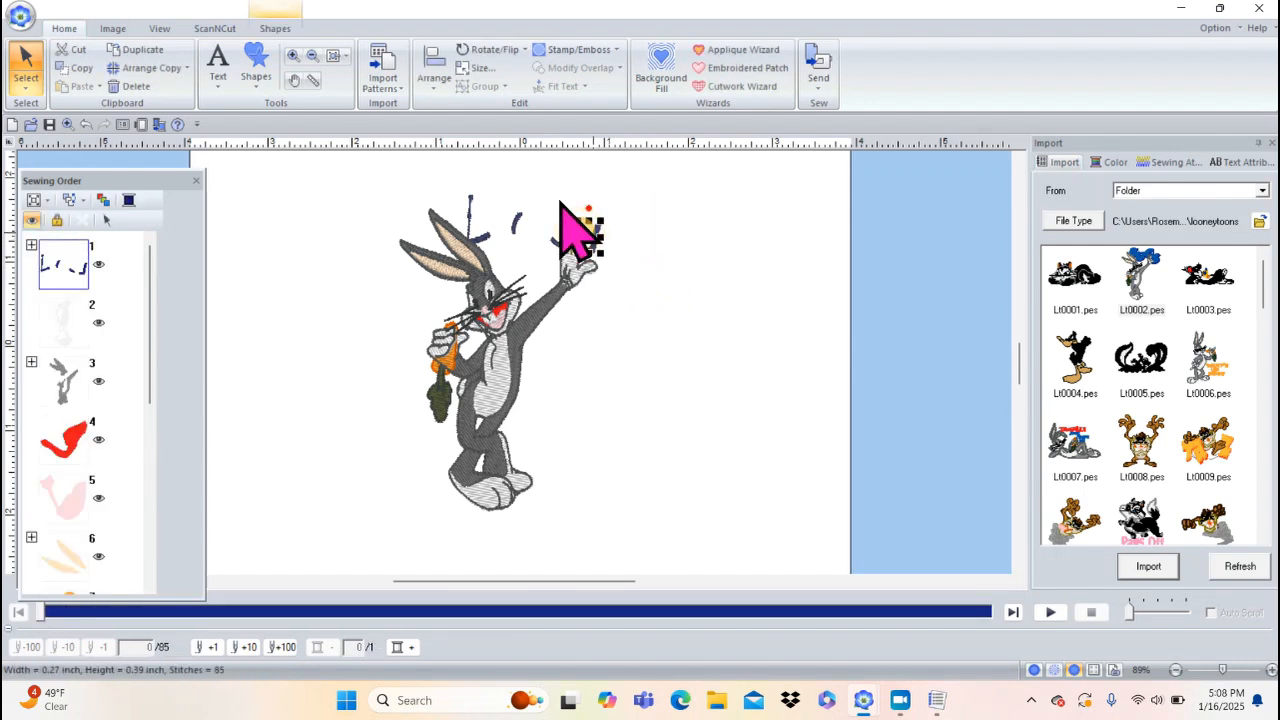
key("Delete")
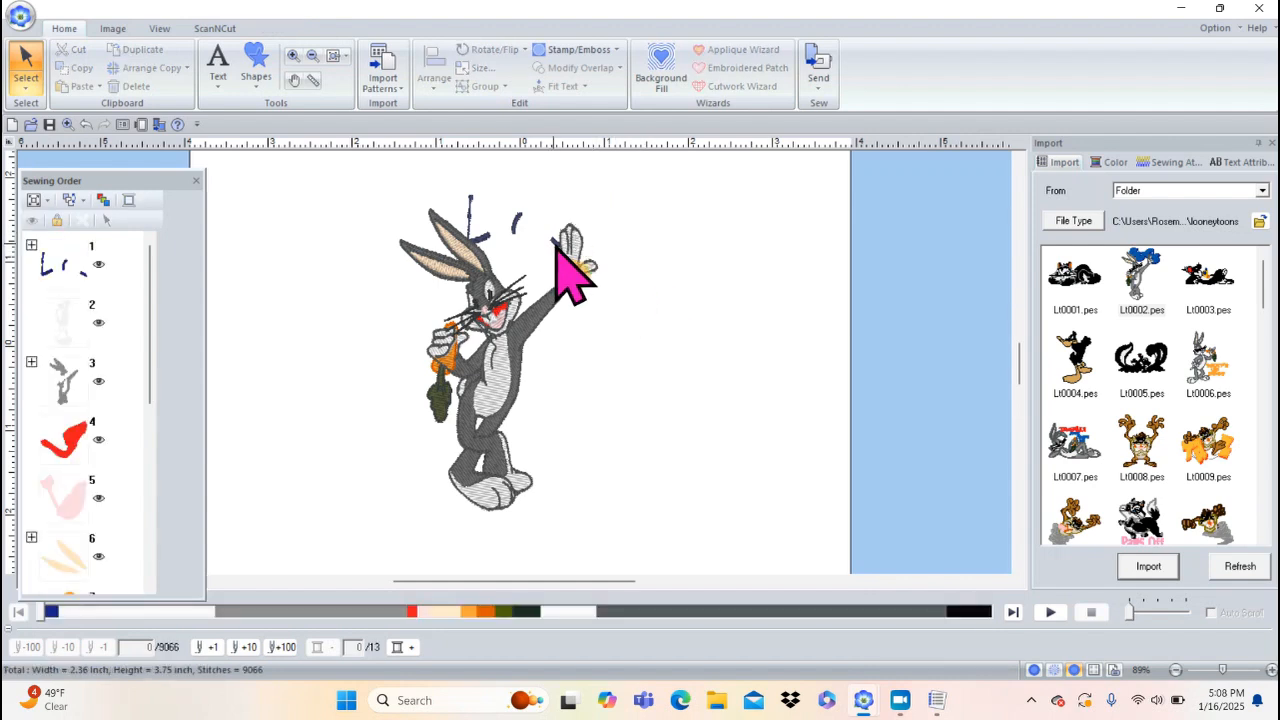
key("Delete")
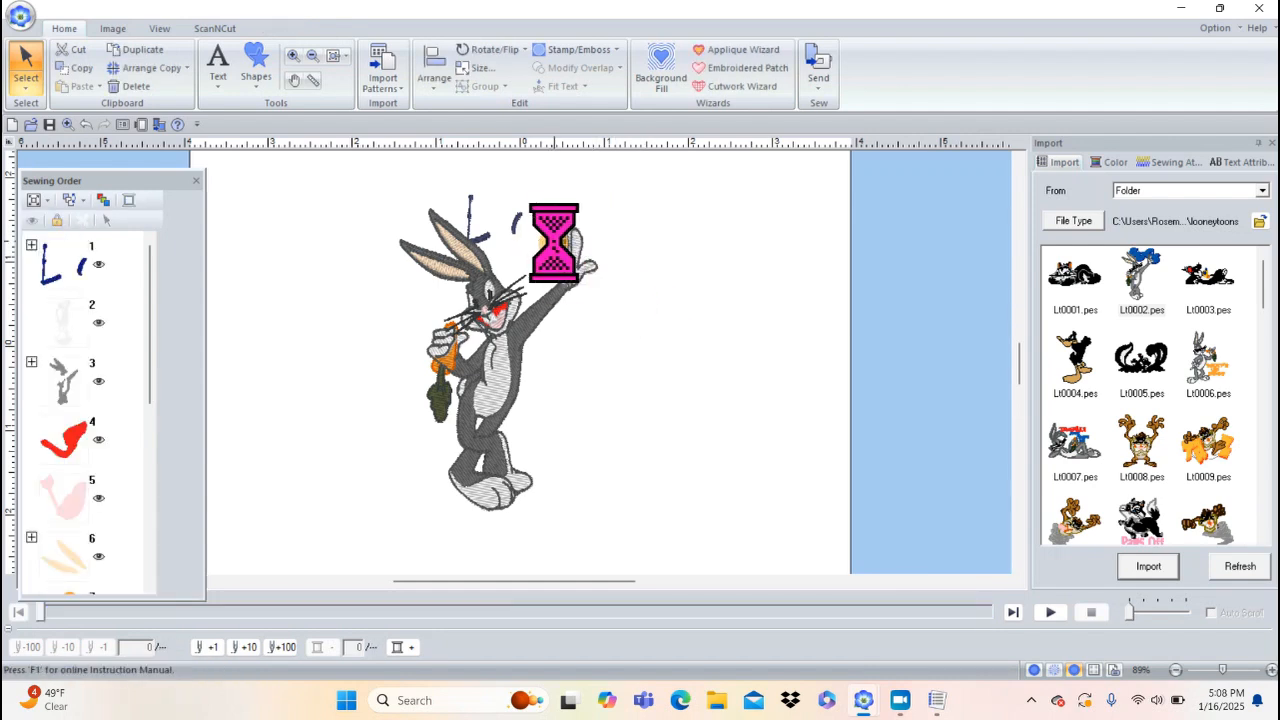
left_click(510, 218)
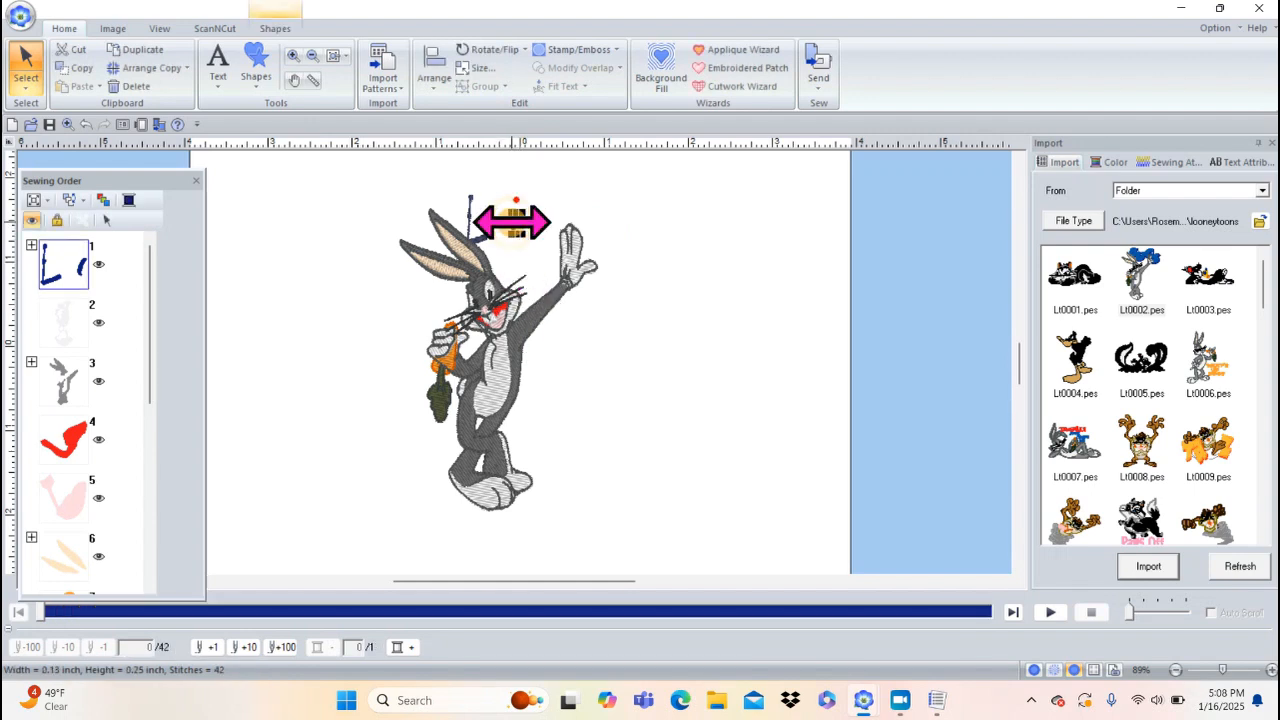
key("Delete")
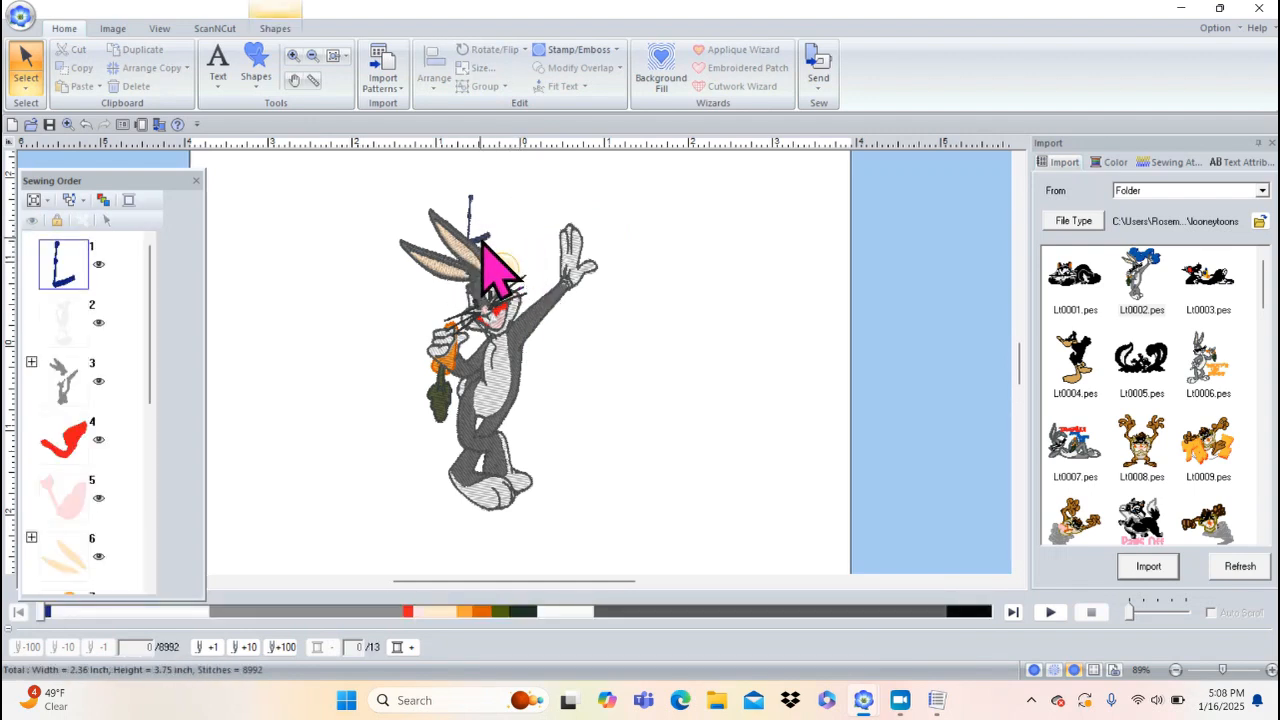
left_click(463, 214)
key("Delete")
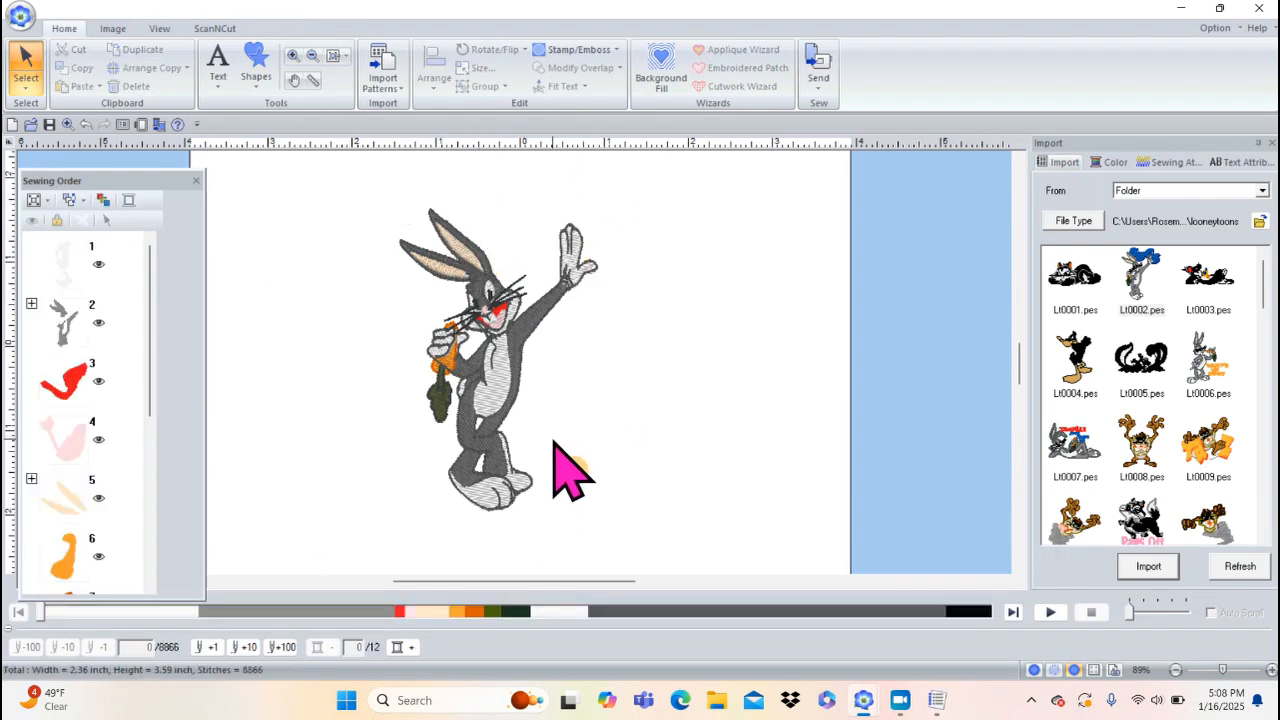
- Try moving the tan inner piece of the lower ear away from the rabbit, and undo the move
left_click(292, 56)
left_click_drag(387, 214, 611, 528)
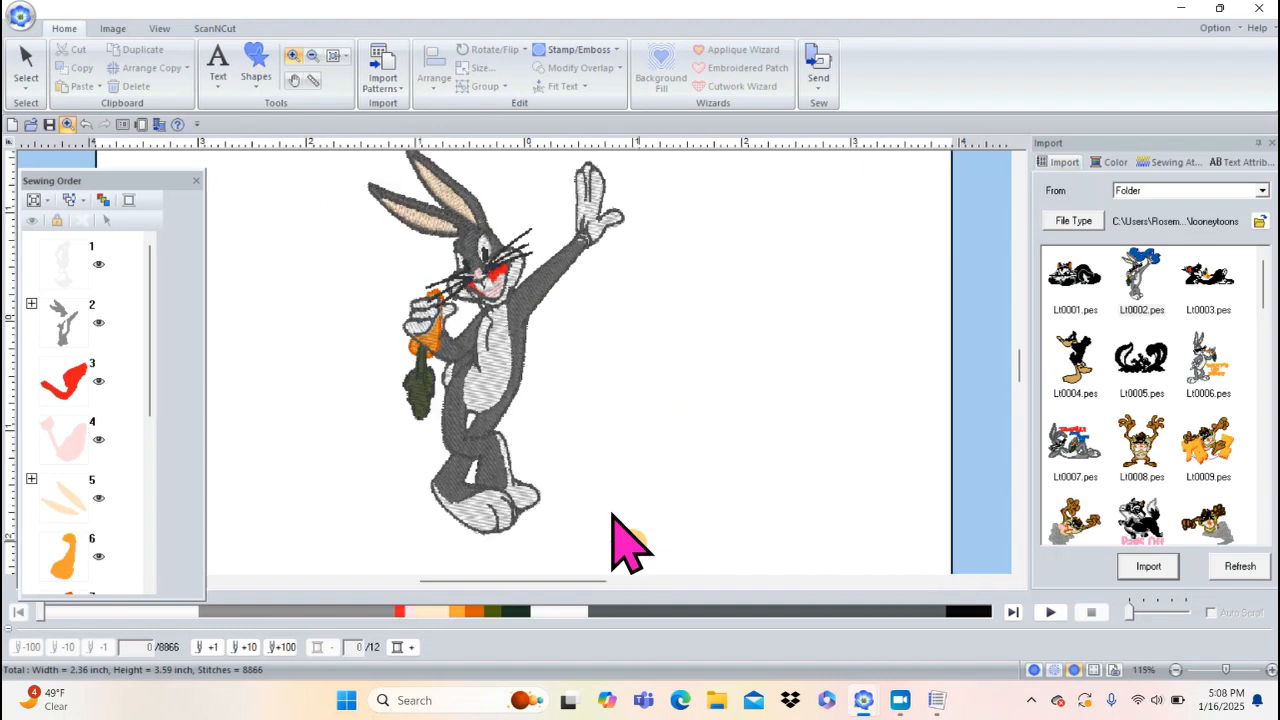
left_click(26, 60)
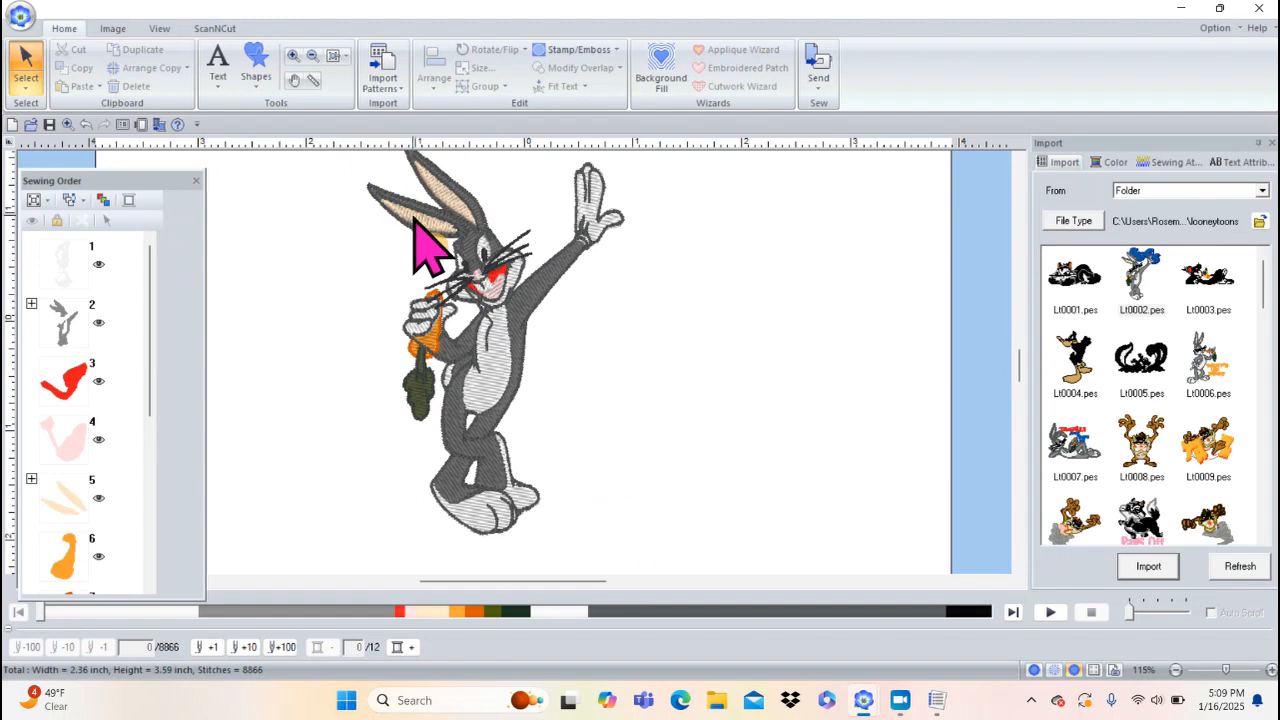
left_click(413, 220)
left_click_drag(378, 187, 285, 264)
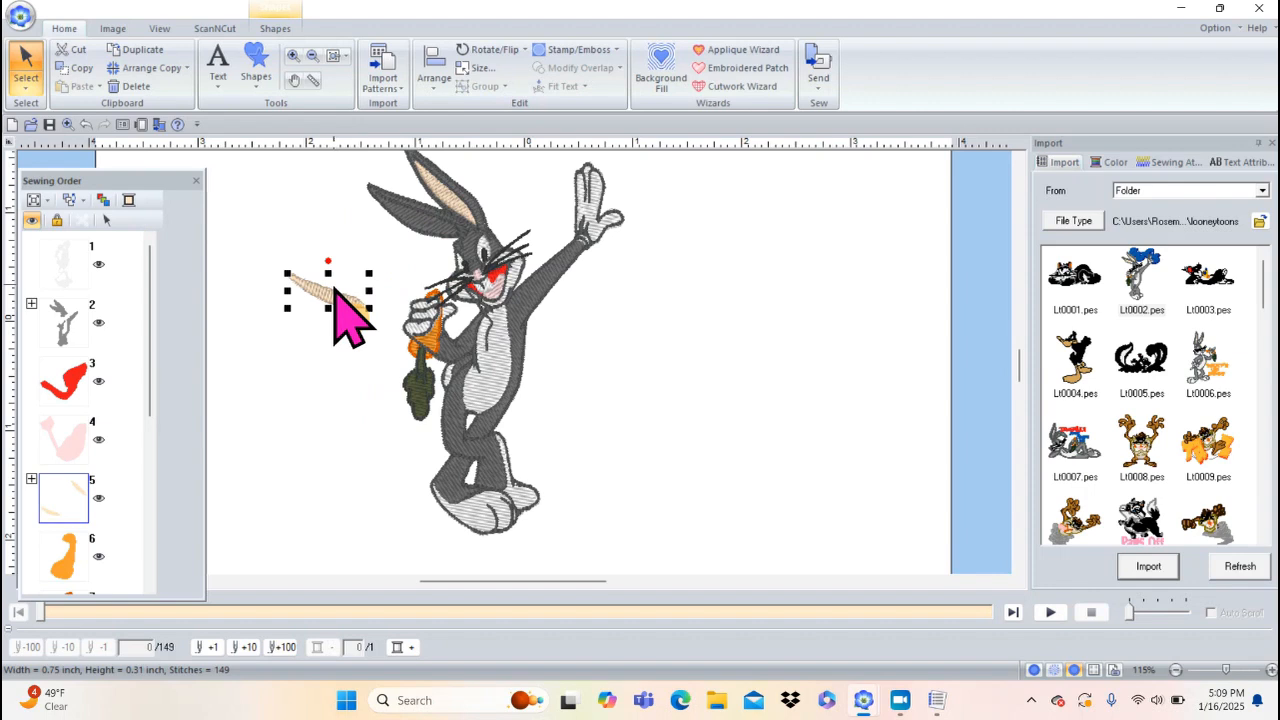
left_click(87, 124)
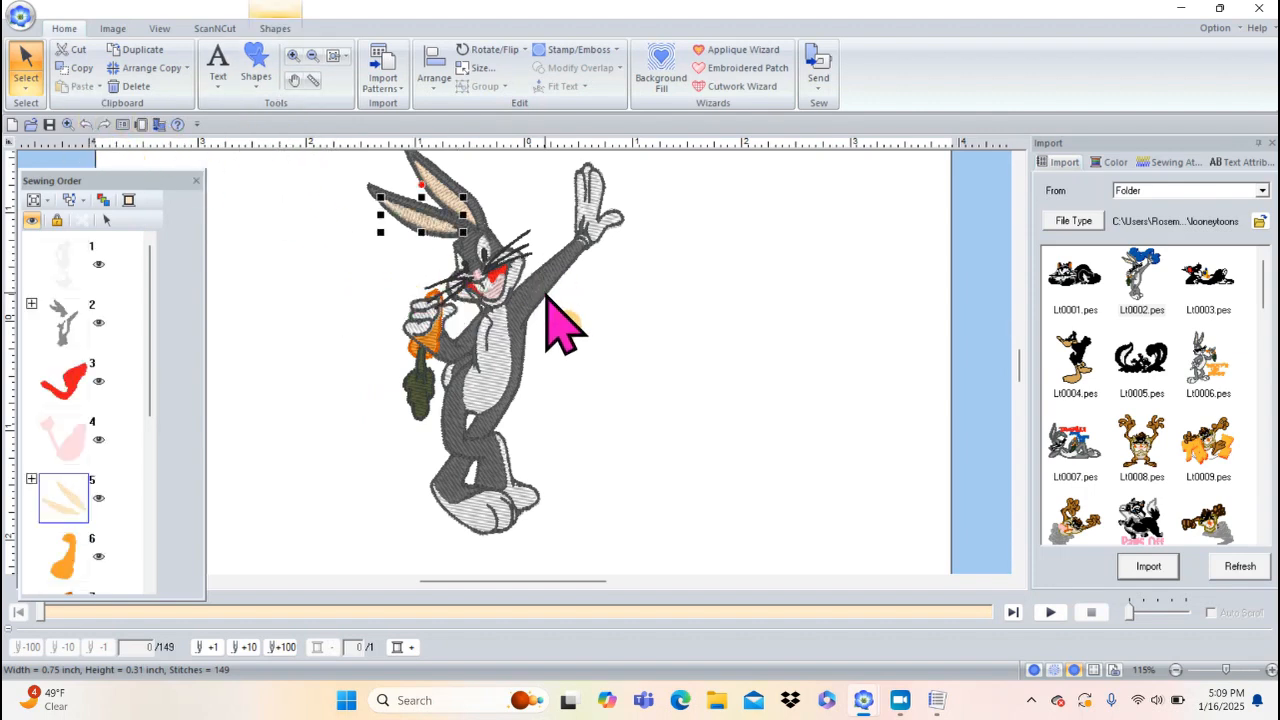
- Show the edit points of the dark gray body outline around the rabbit's chest for point editing
left_click(293, 57)
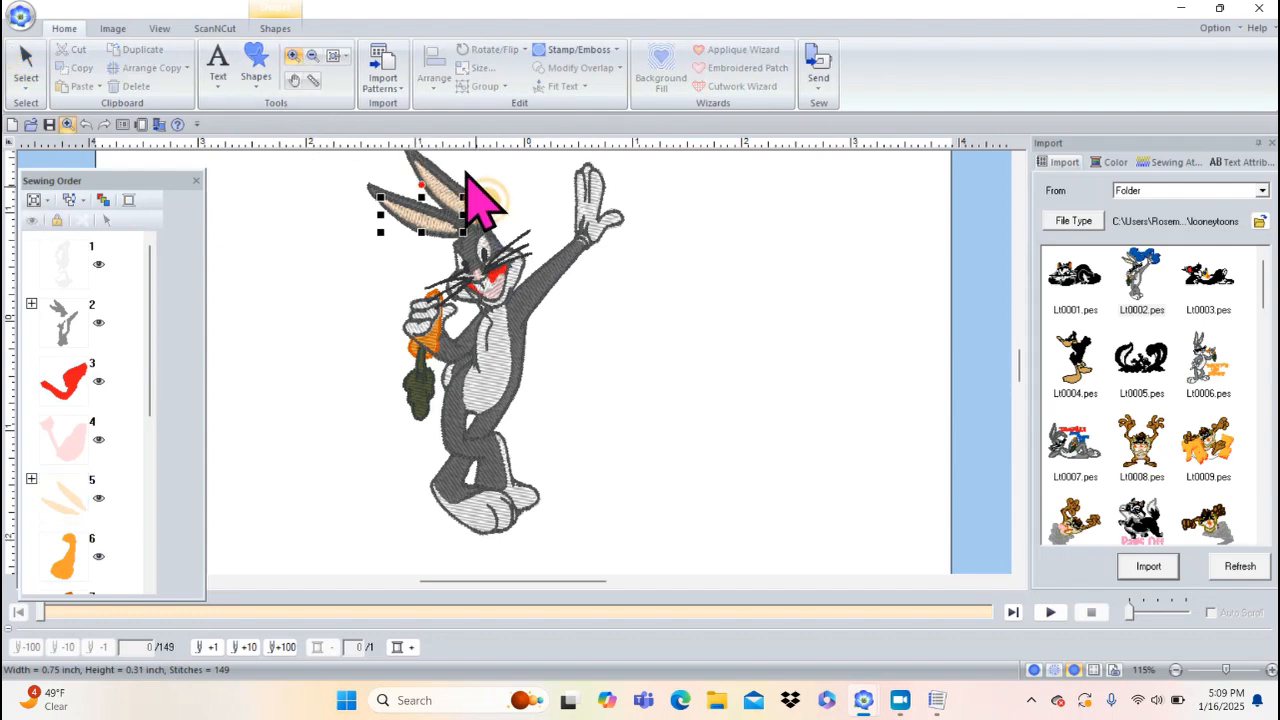
left_click_drag(480, 194, 615, 308)
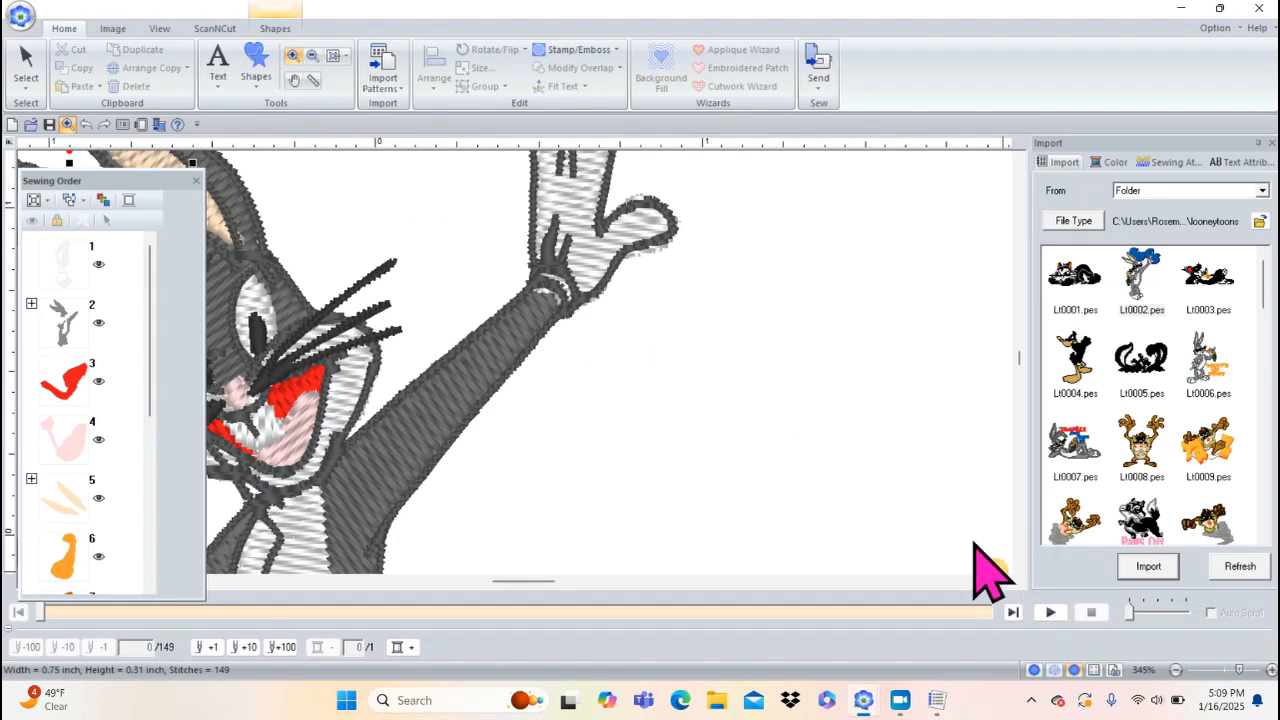
left_click_drag(506, 582, 494, 582)
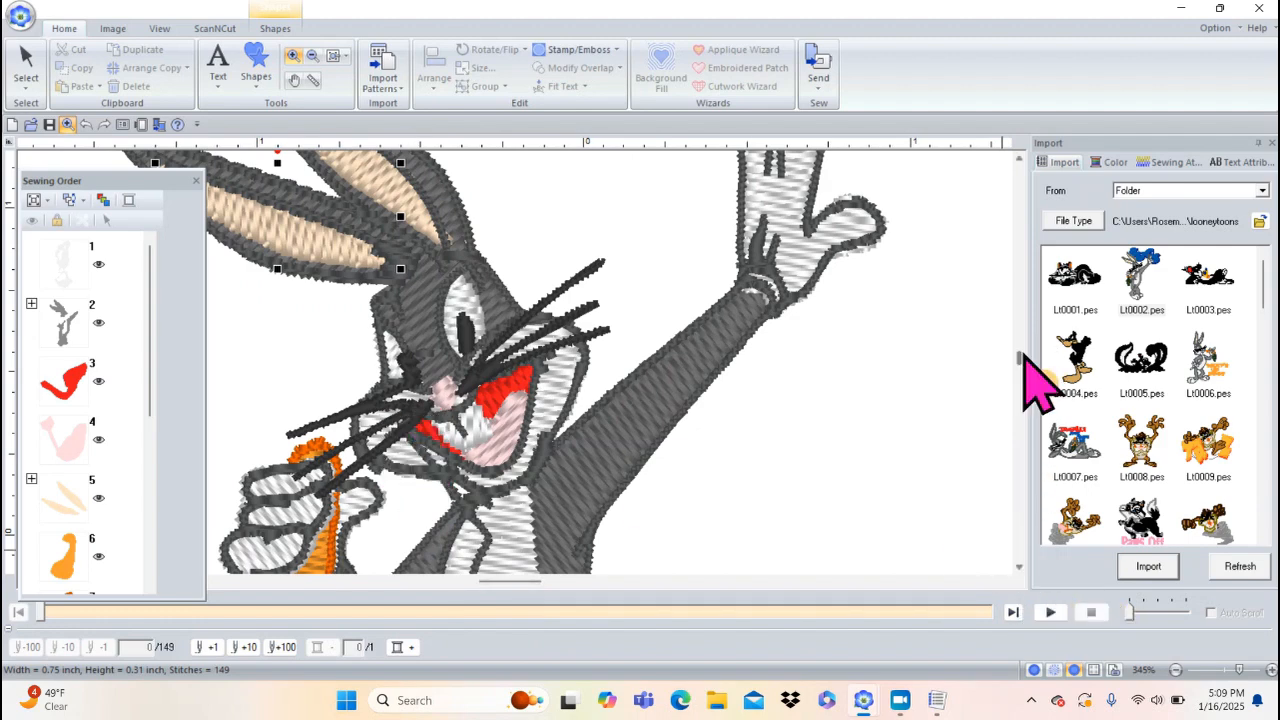
scroll(1022, 360, "down", 3)
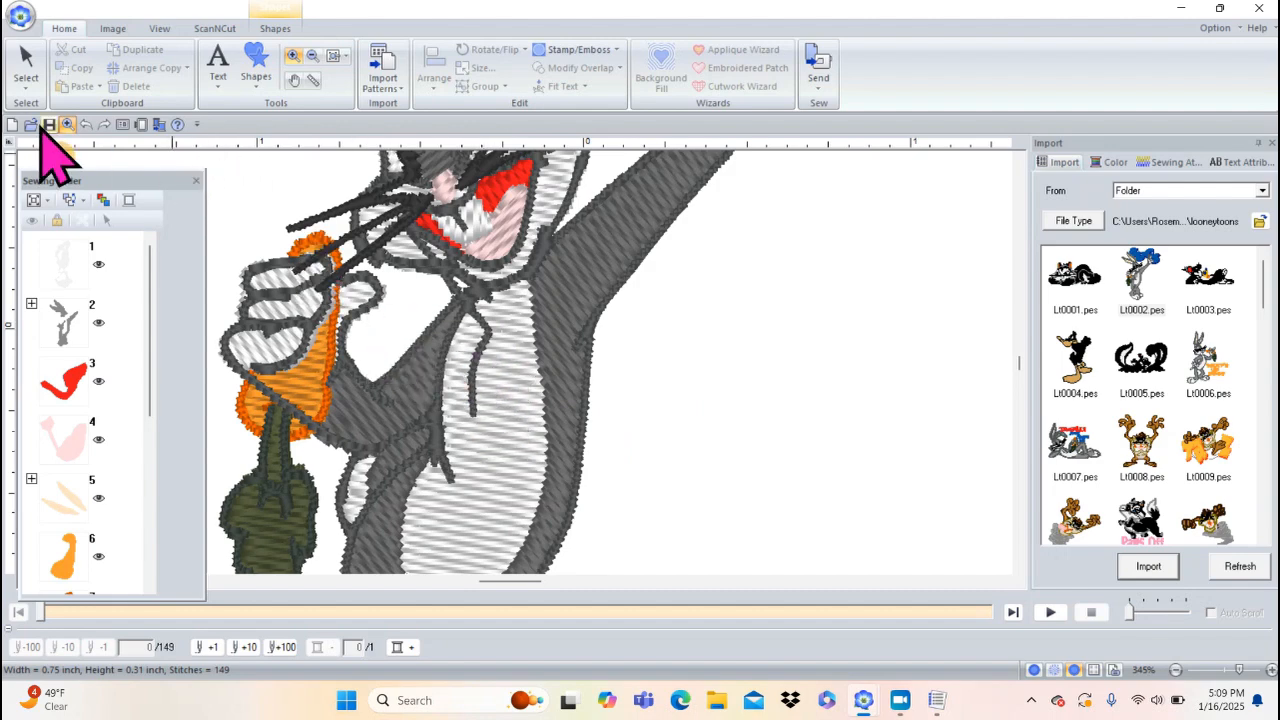
left_click(27, 90)
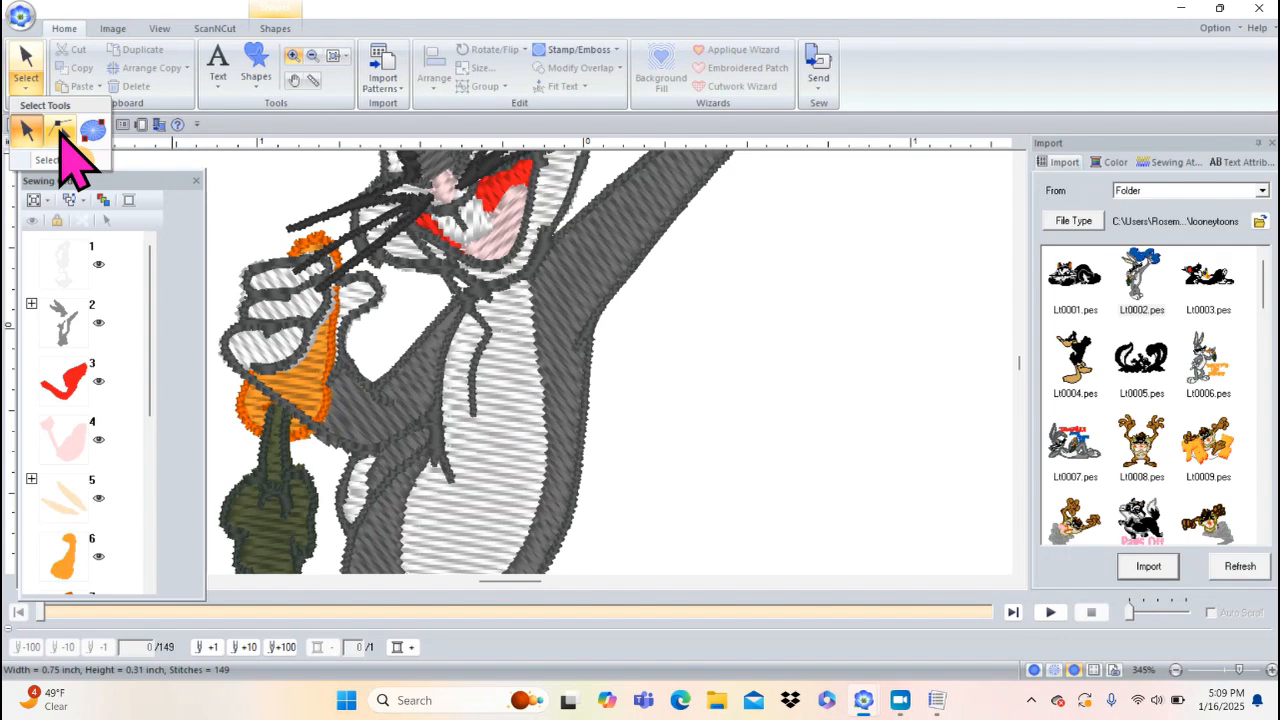
left_click(60, 130)
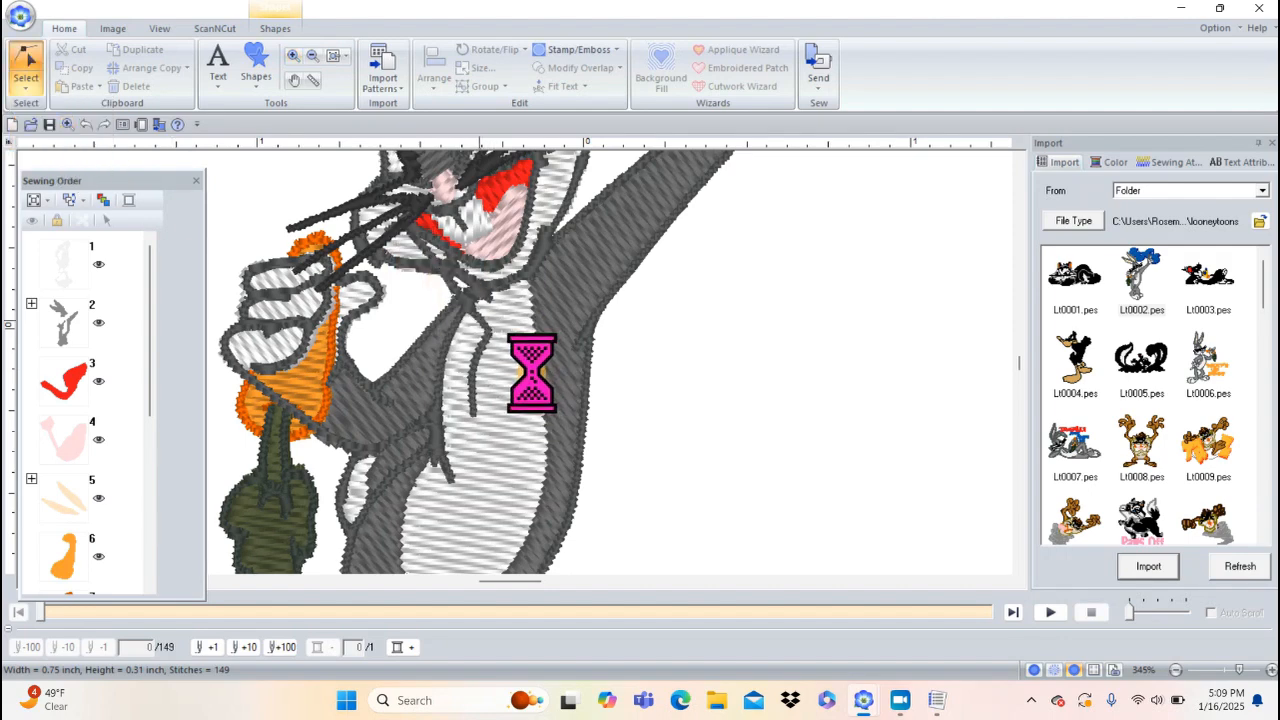
left_click(474, 329)
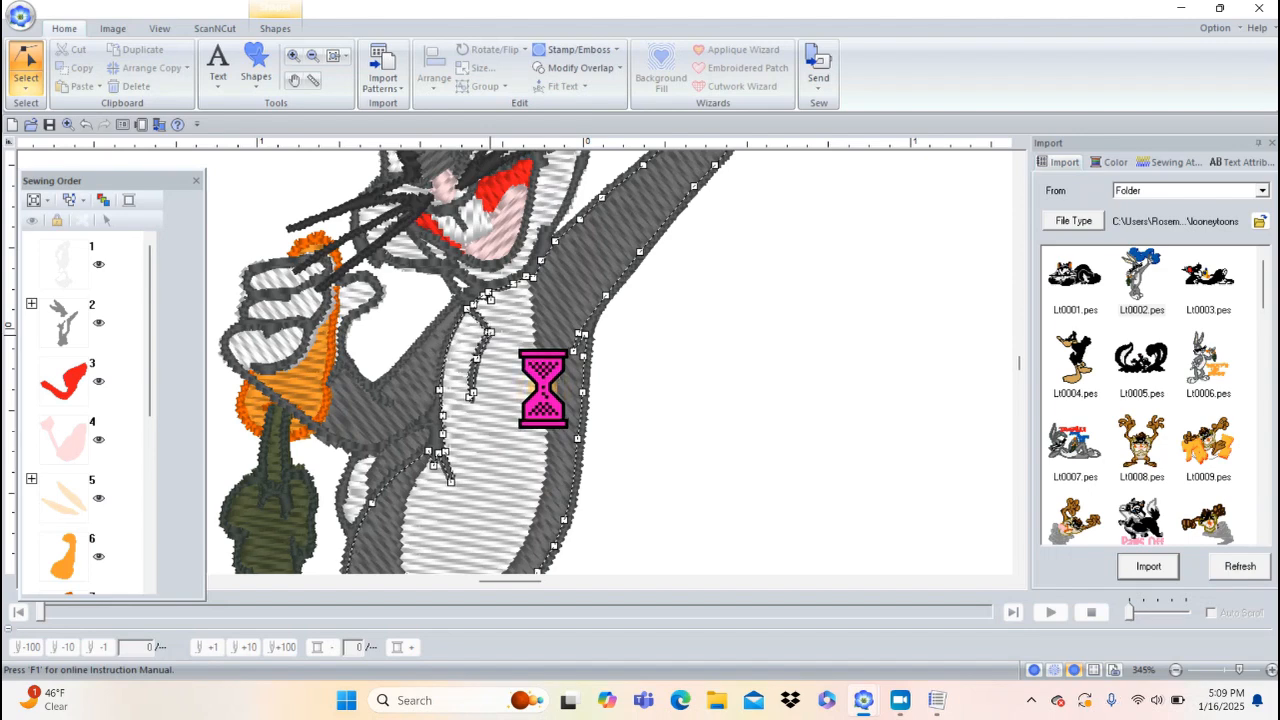
- Pull a point of the thin dark chest line outward, and delete the line's points below its bend
left_click(293, 58)
left_click(500, 398)
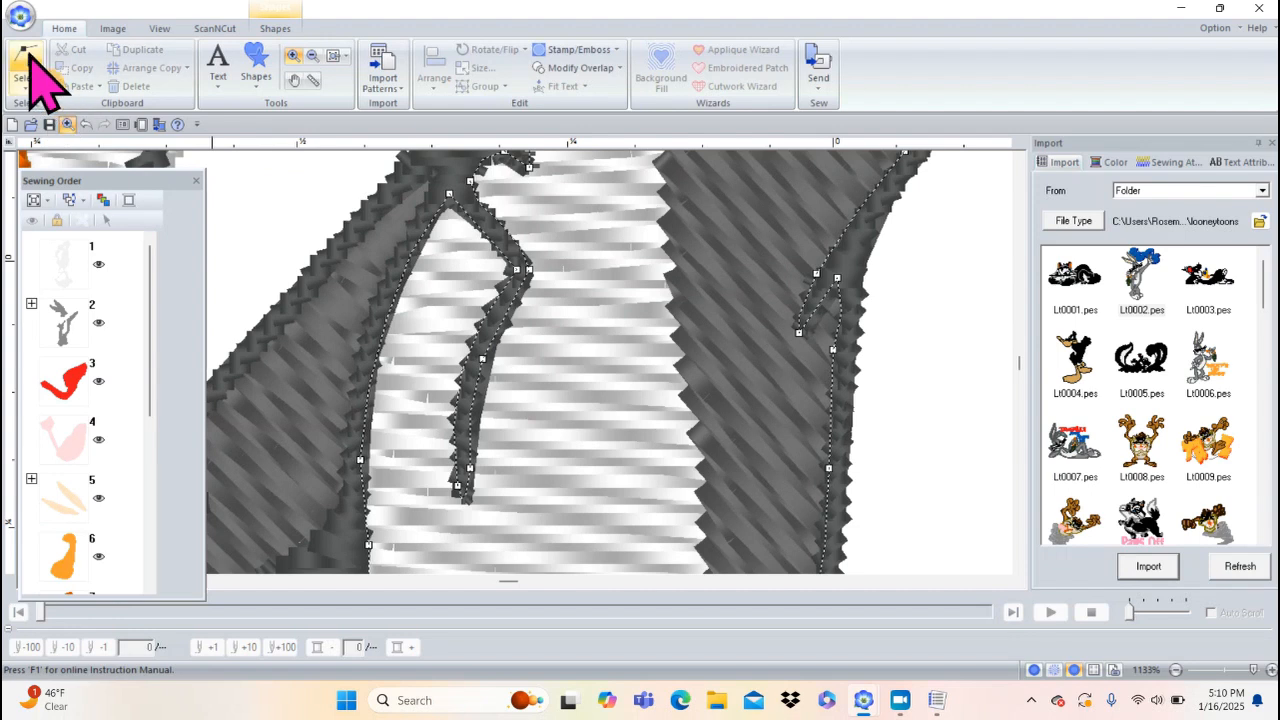
left_click(29, 56)
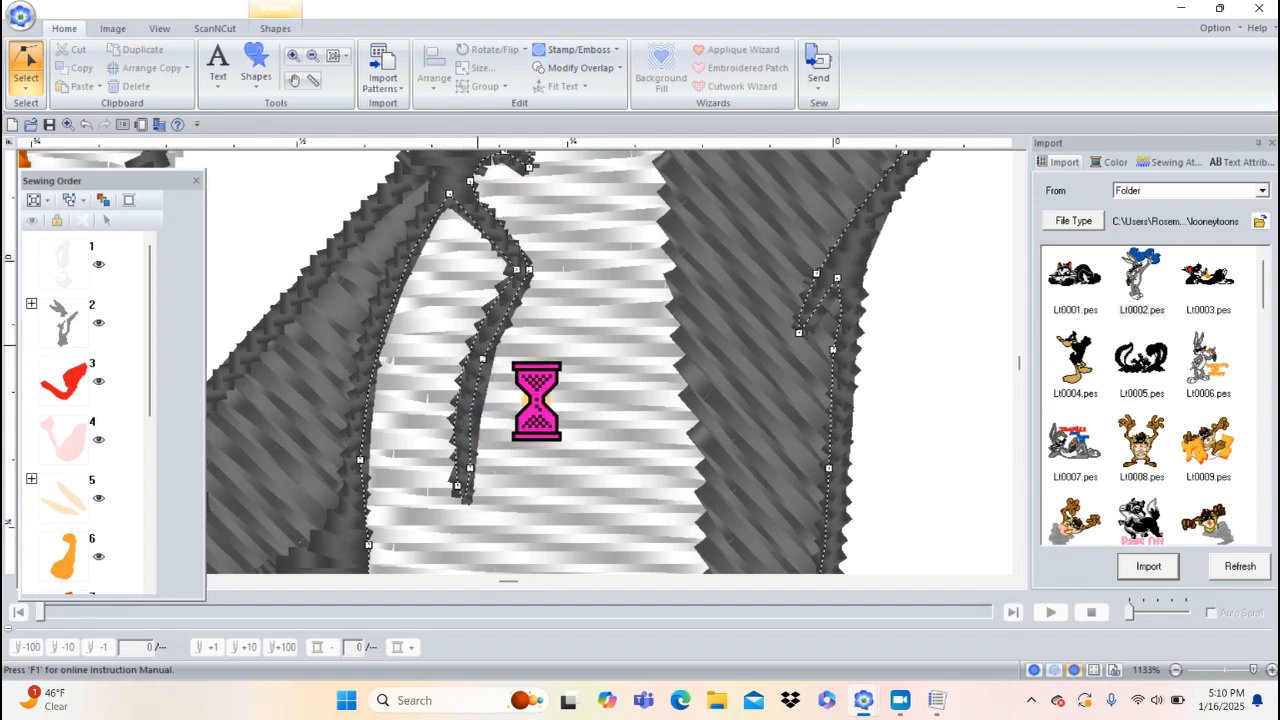
left_click_drag(532, 410, 608, 435)
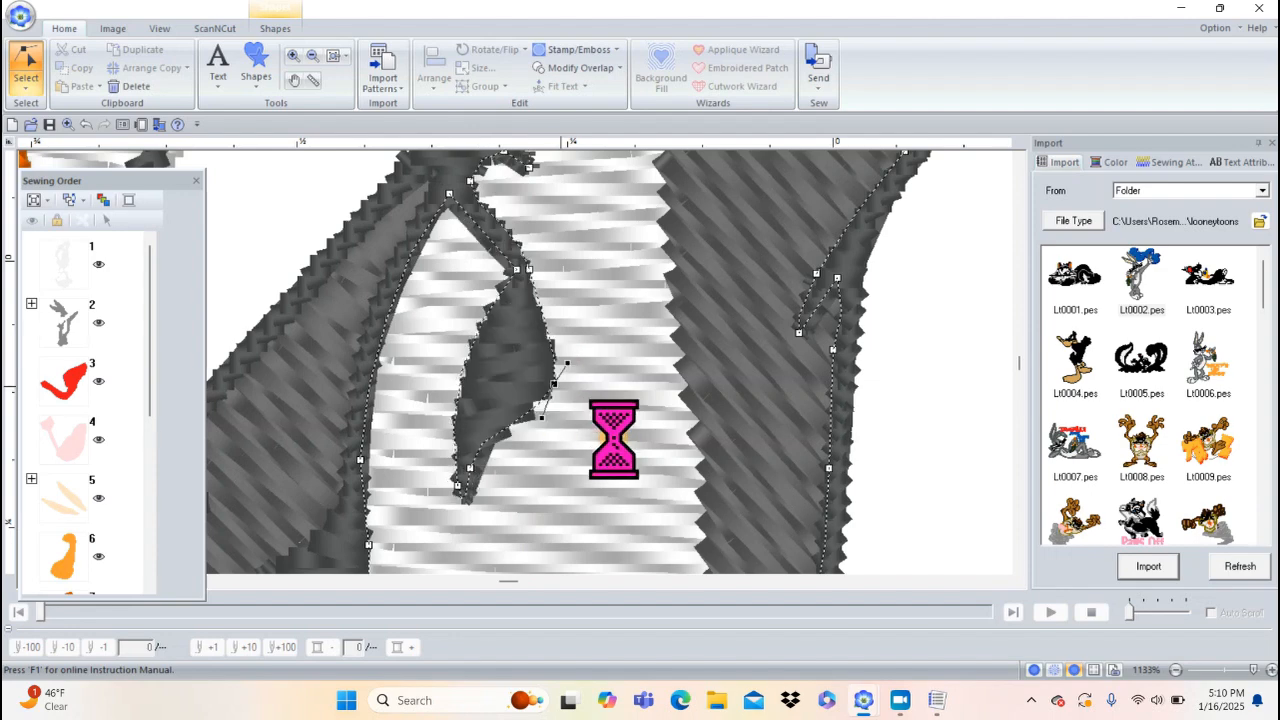
key("ctrl+z")
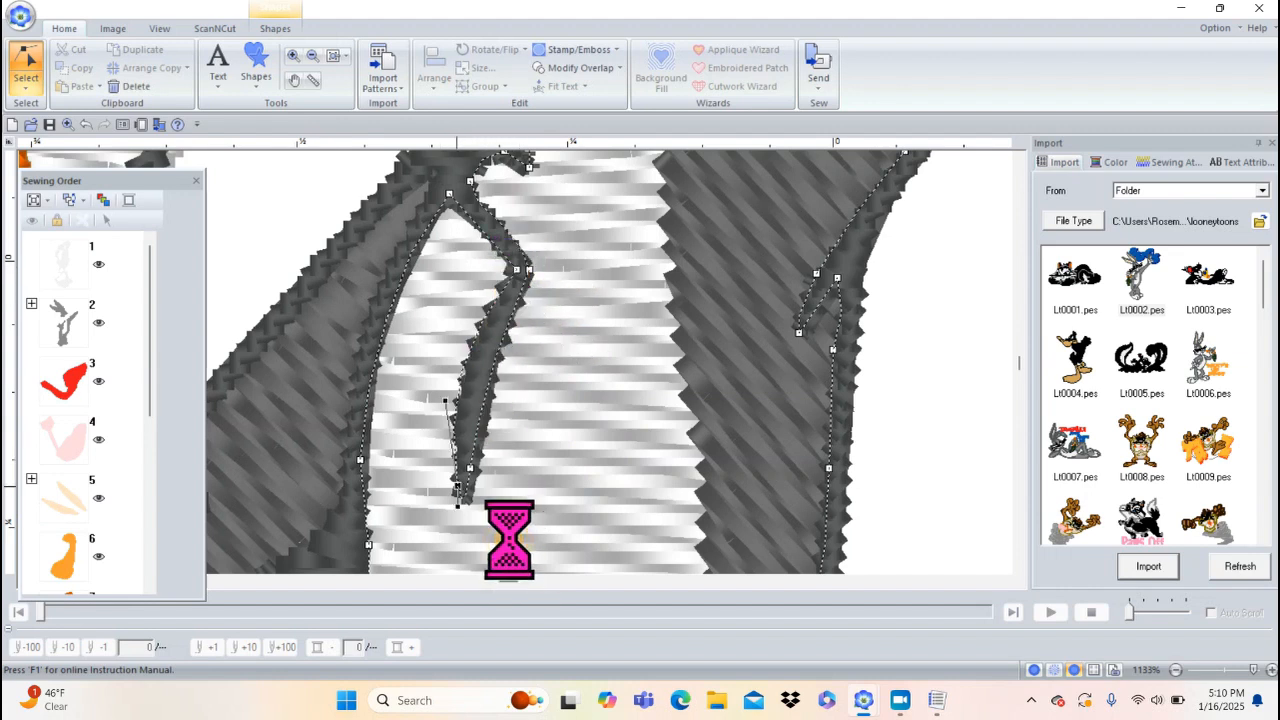
key("ctrl+z")
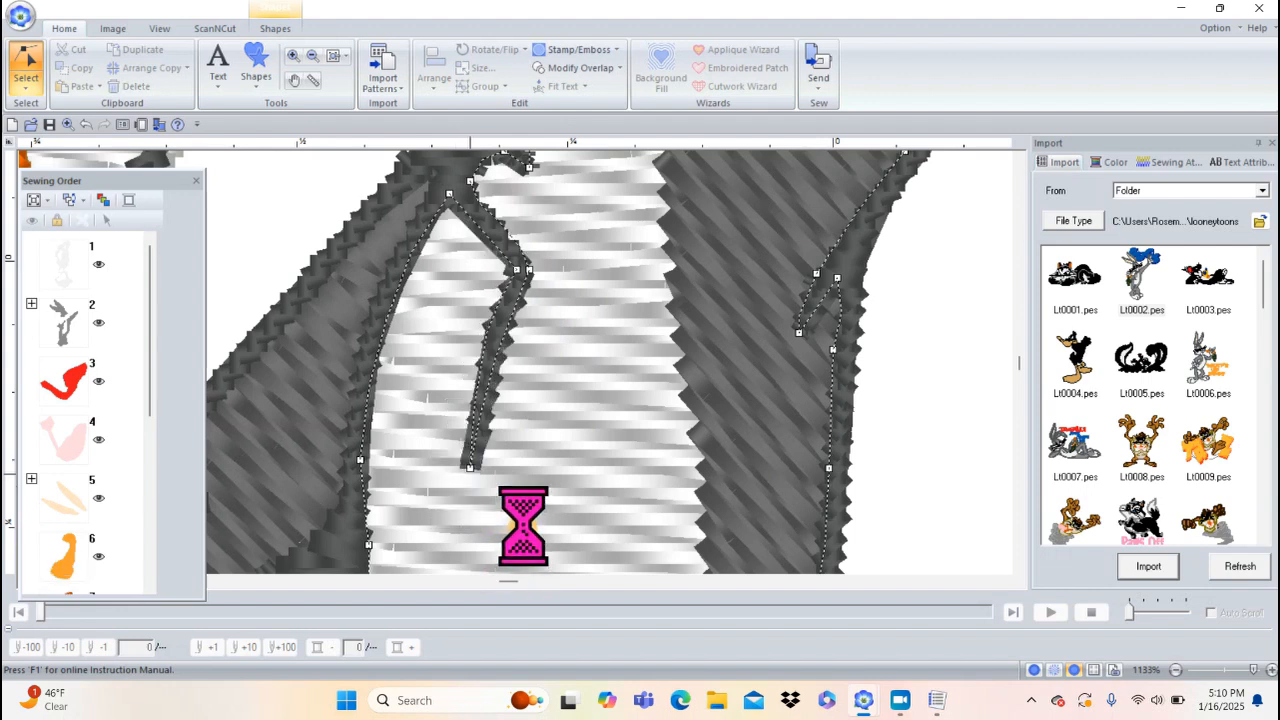
key("ctrl+z")
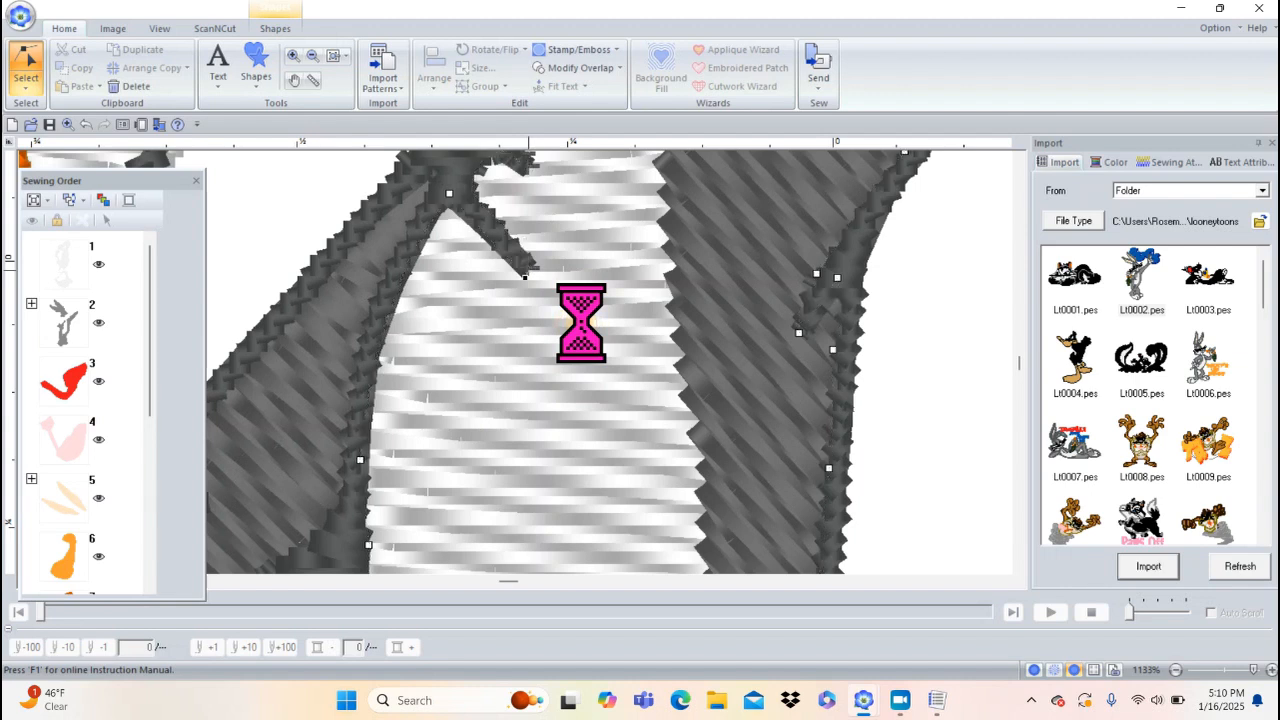
- Delete the remaining points of the thin dark line over the rabbit's white chest from the body outline
right_click(529, 271)
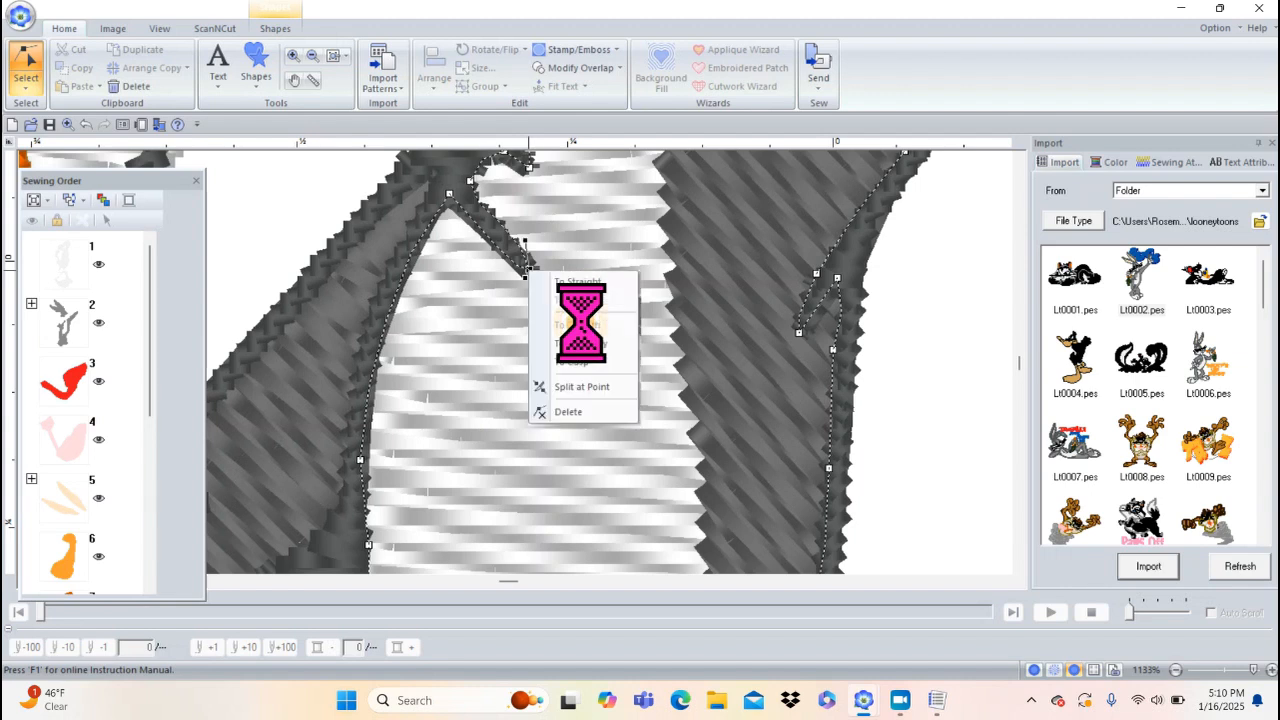
left_click(570, 412)
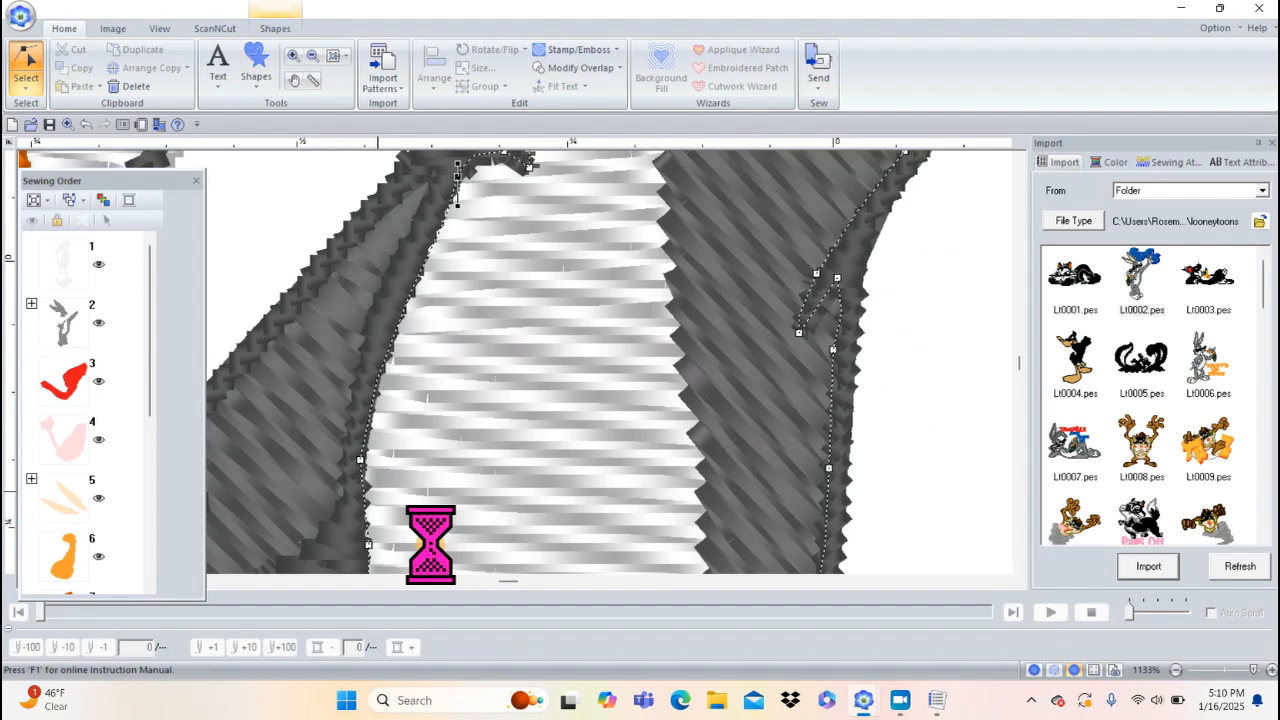
left_click(565, 320)
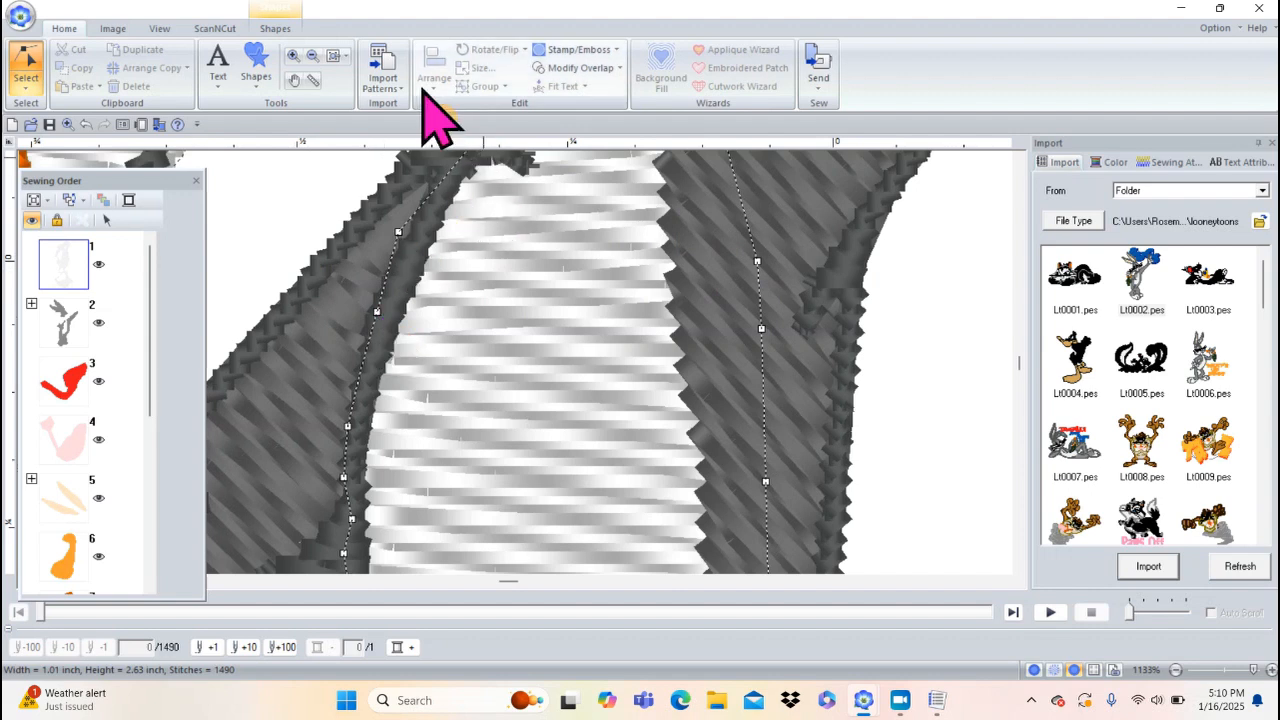
left_click(336, 55)
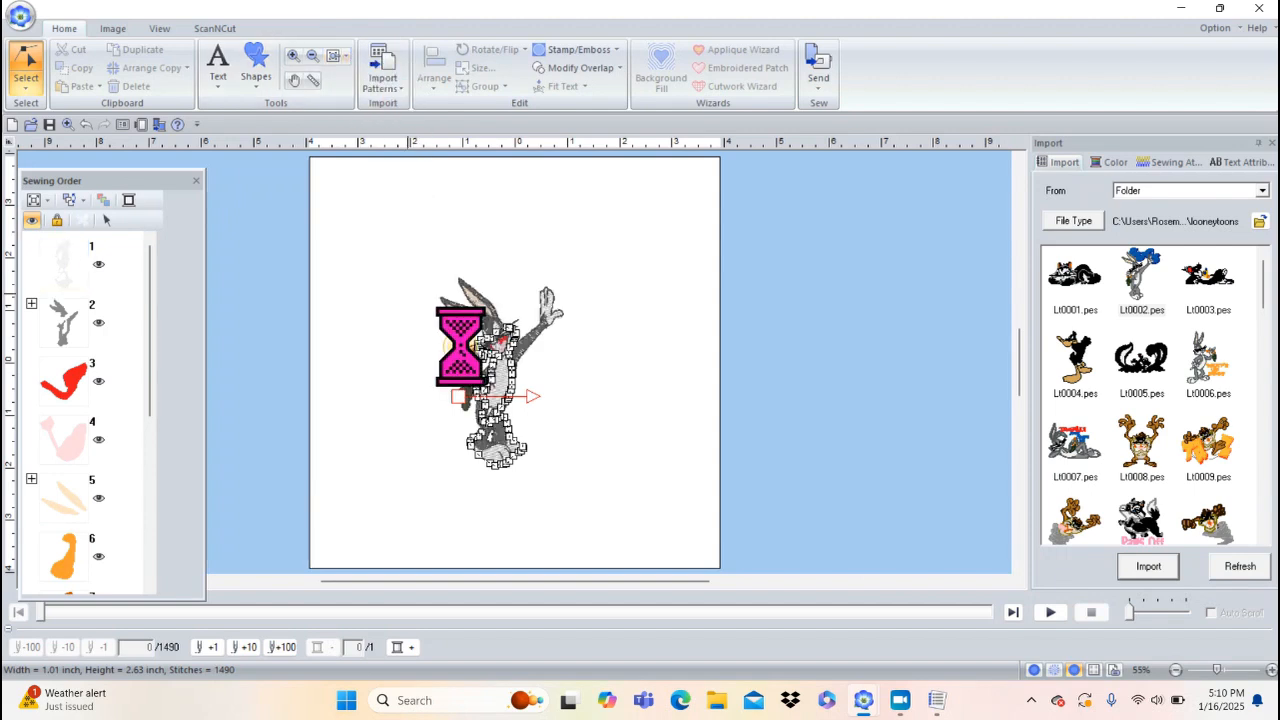
- Move the carrot's orange fill and outline and its green leaf fill and outline to sew last
left_click(293, 56)
left_click_drag(429, 249, 600, 420)
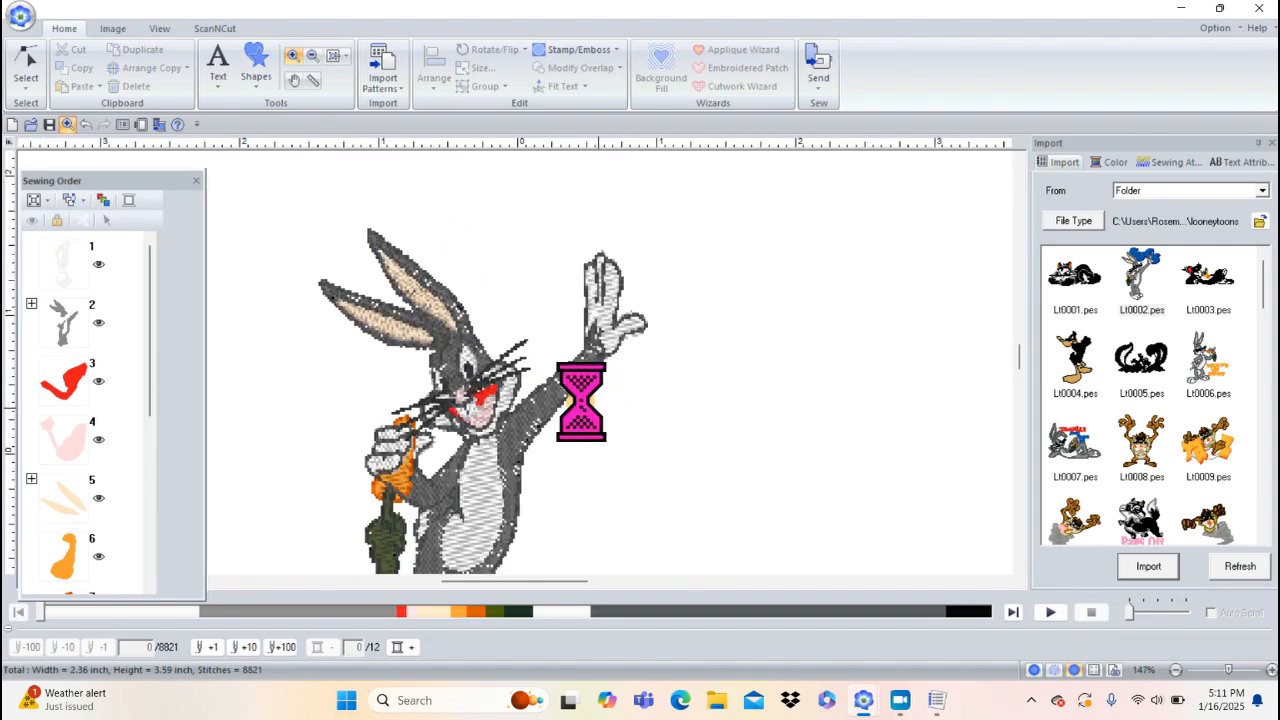
left_click_drag(300, 291, 634, 591)
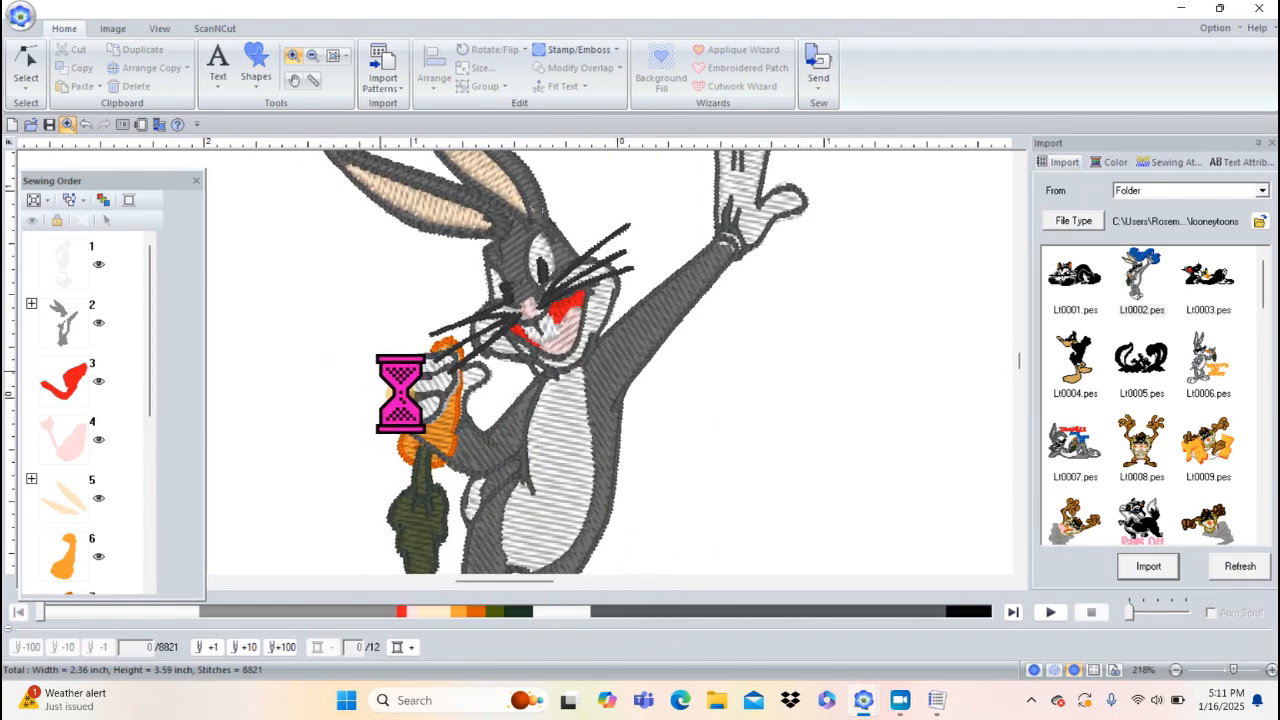
left_click_drag(343, 337, 568, 516)
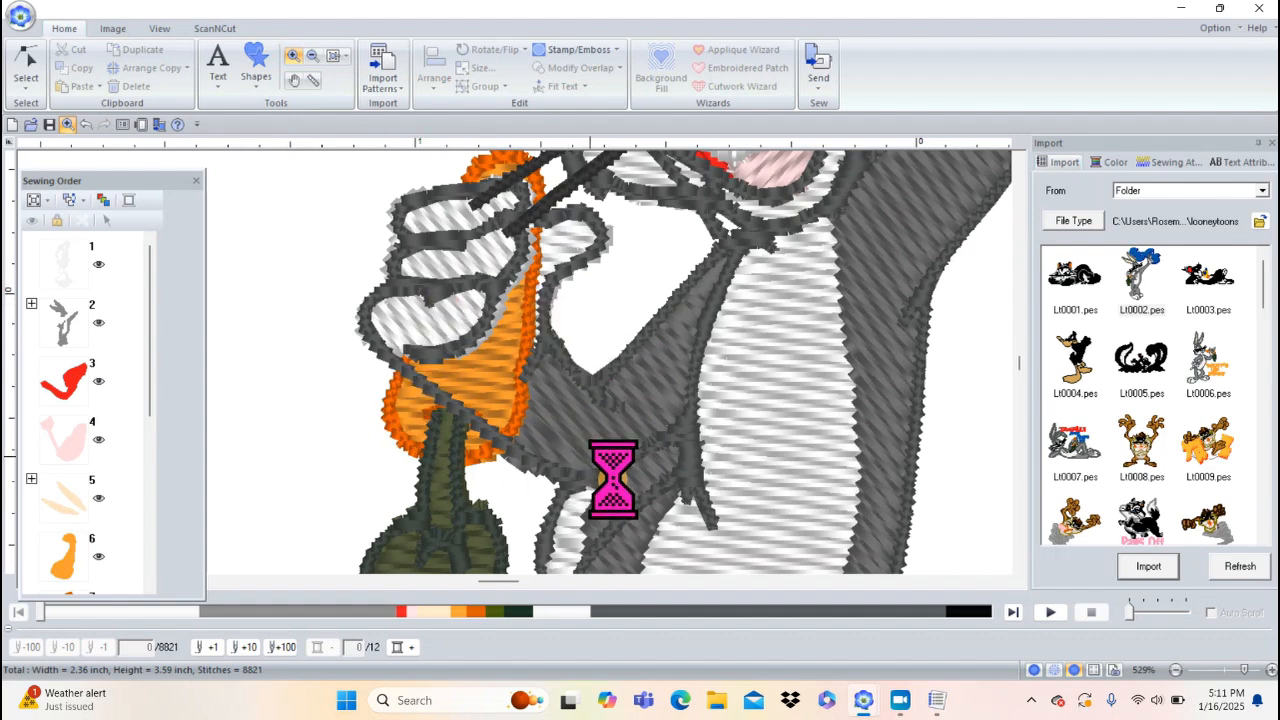
left_click_drag(152, 334, 157, 463)
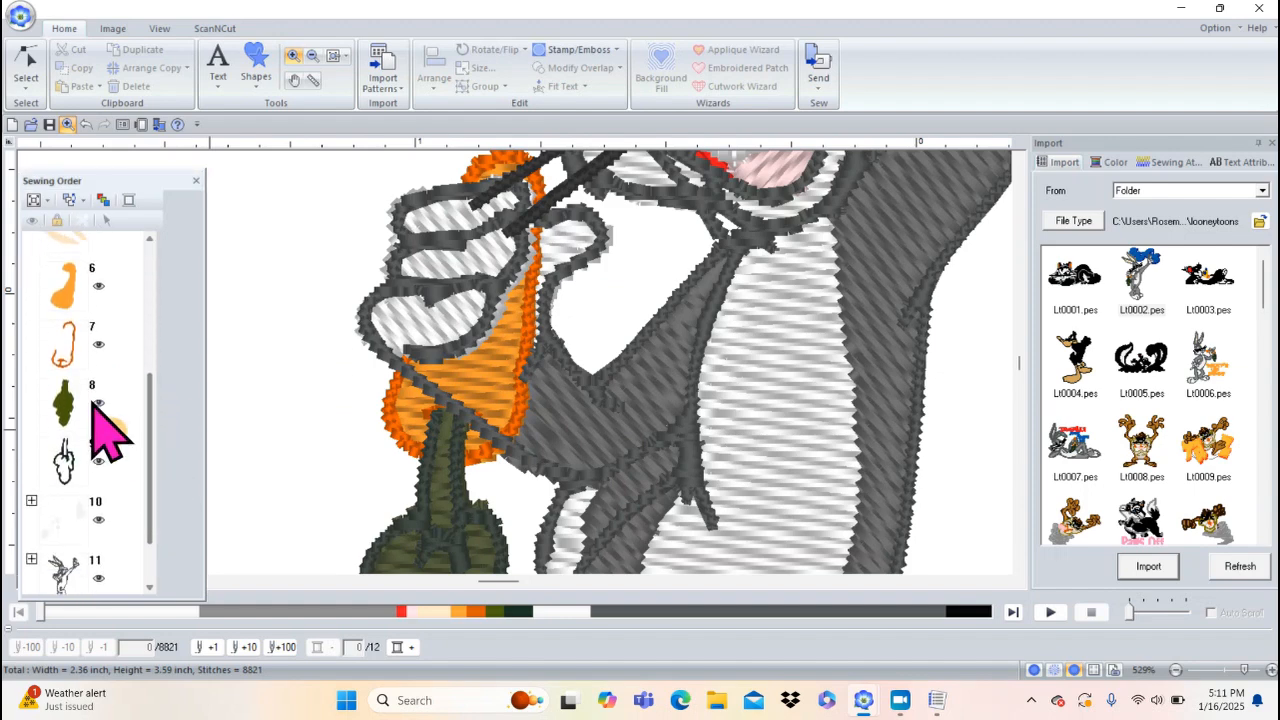
left_click(68, 281)
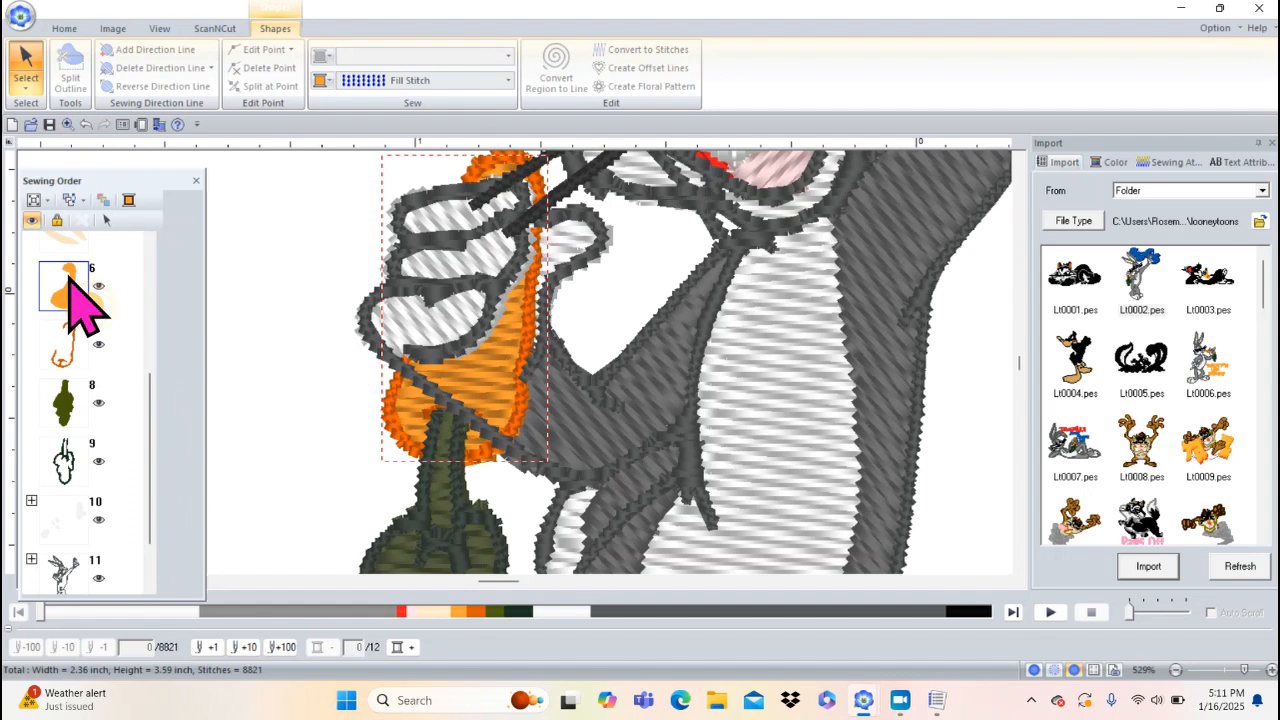
left_click(68, 460, "shift")
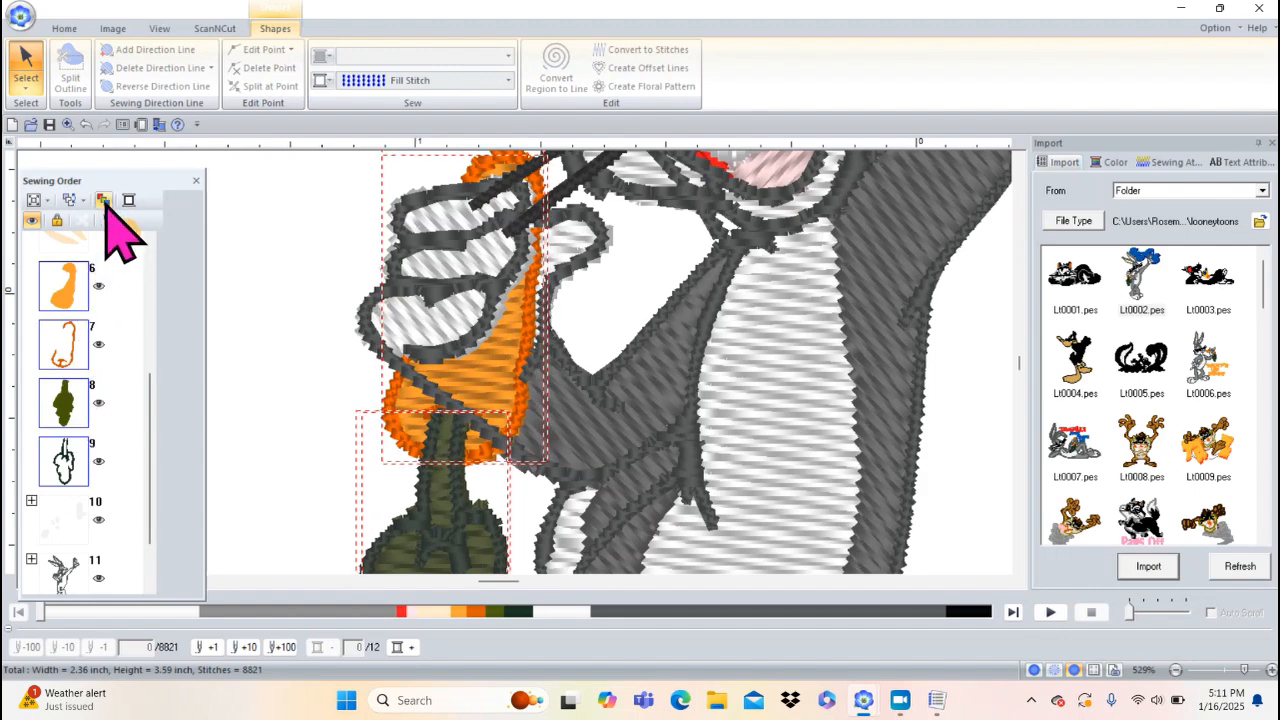
left_click(74, 201)
left_click(75, 201)
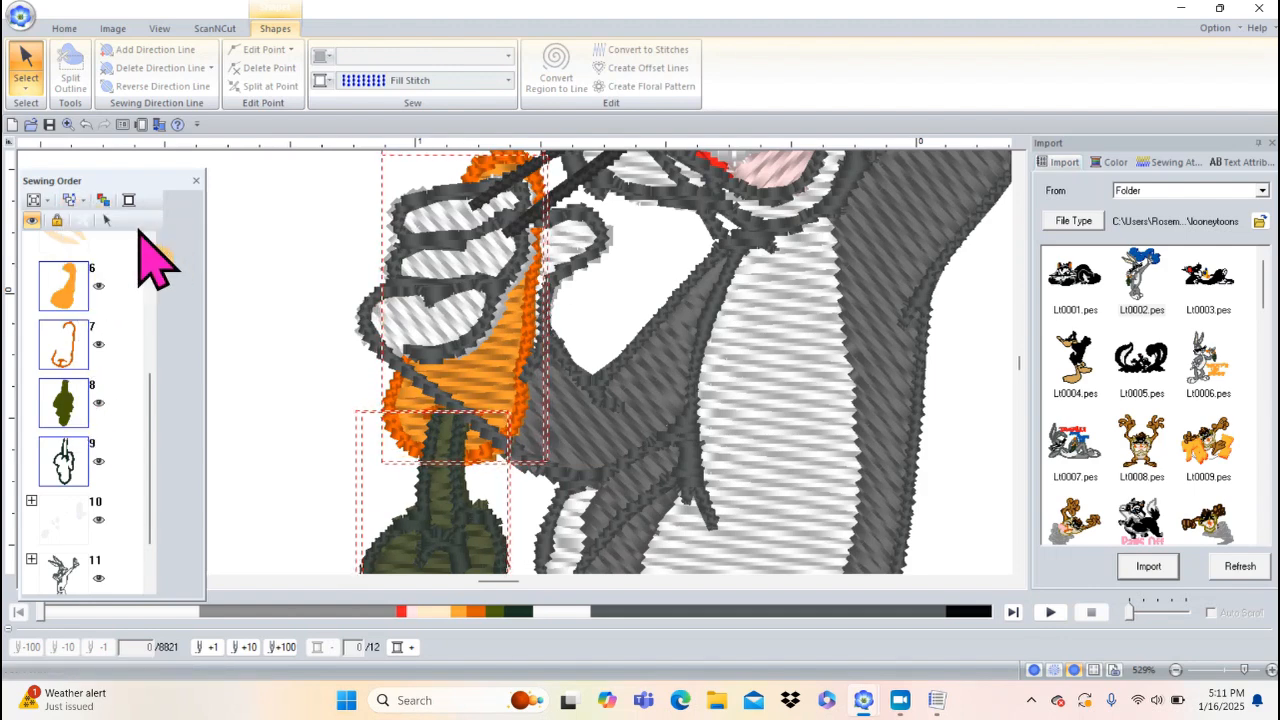
left_click(76, 201)
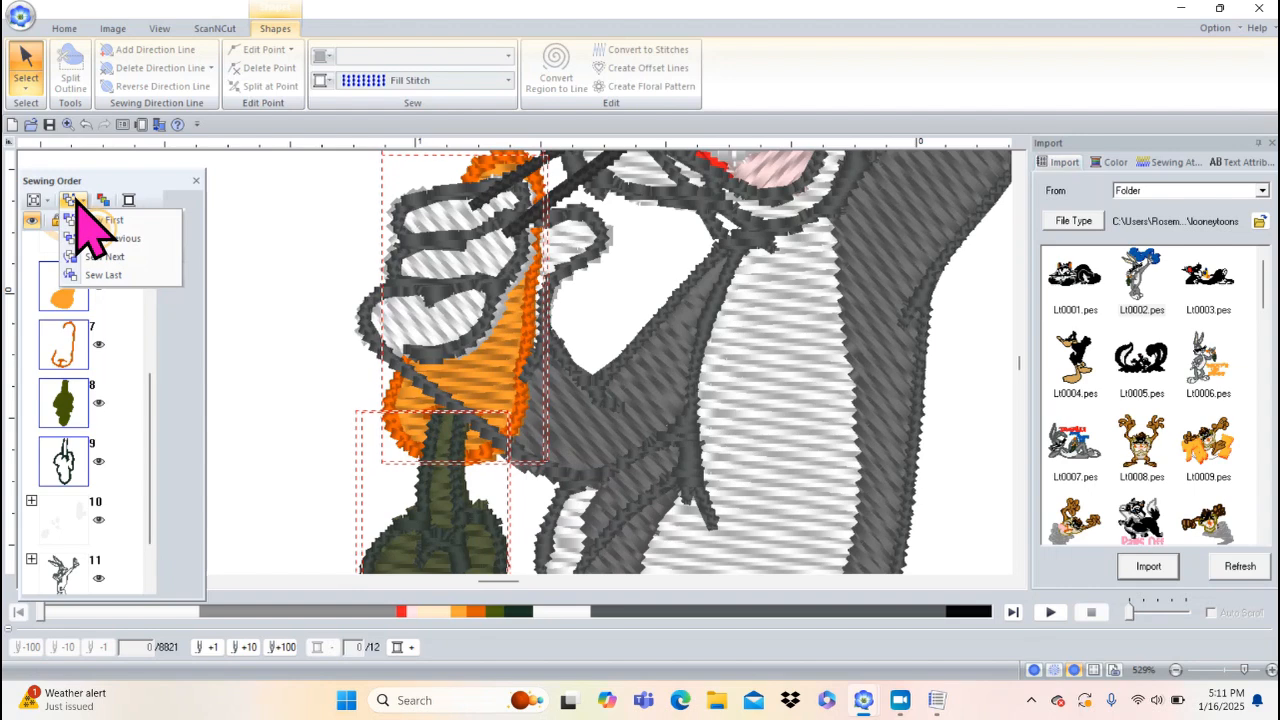
left_click(104, 275)
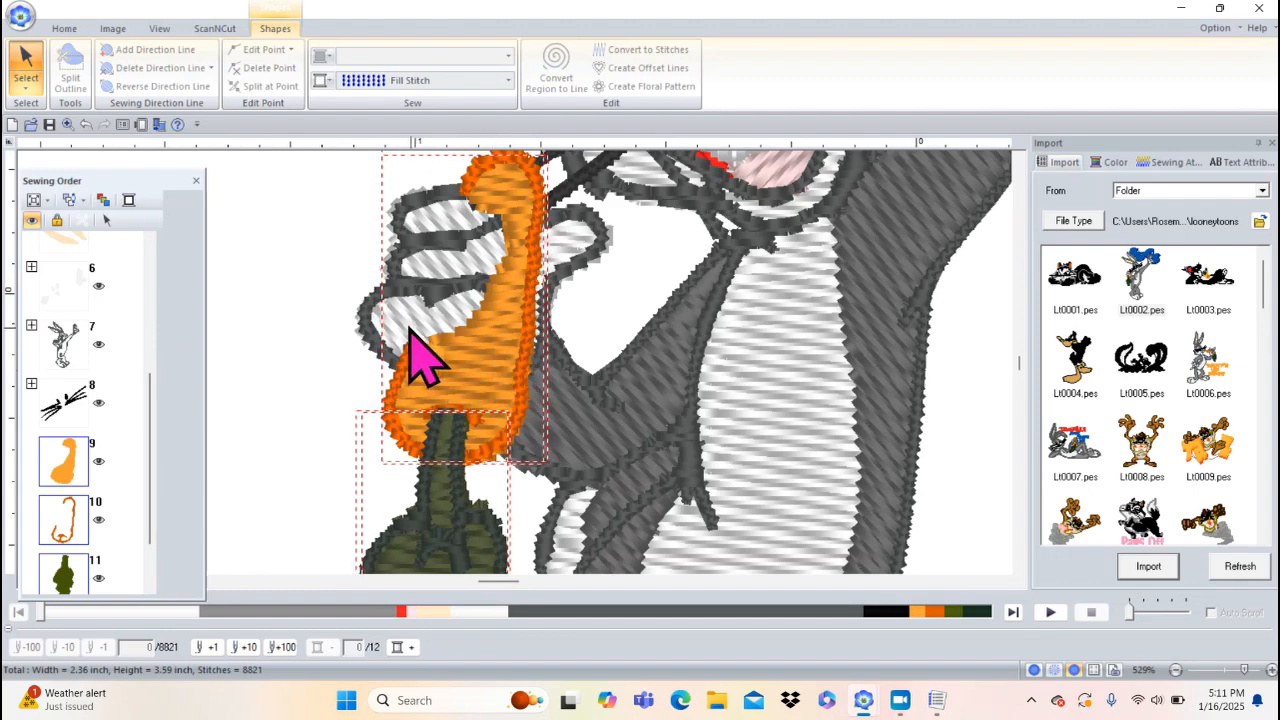
- Reshape the carrot's orange fill by moving its edge points beside the fingers inward, off the white hand
left_click(522, 290)
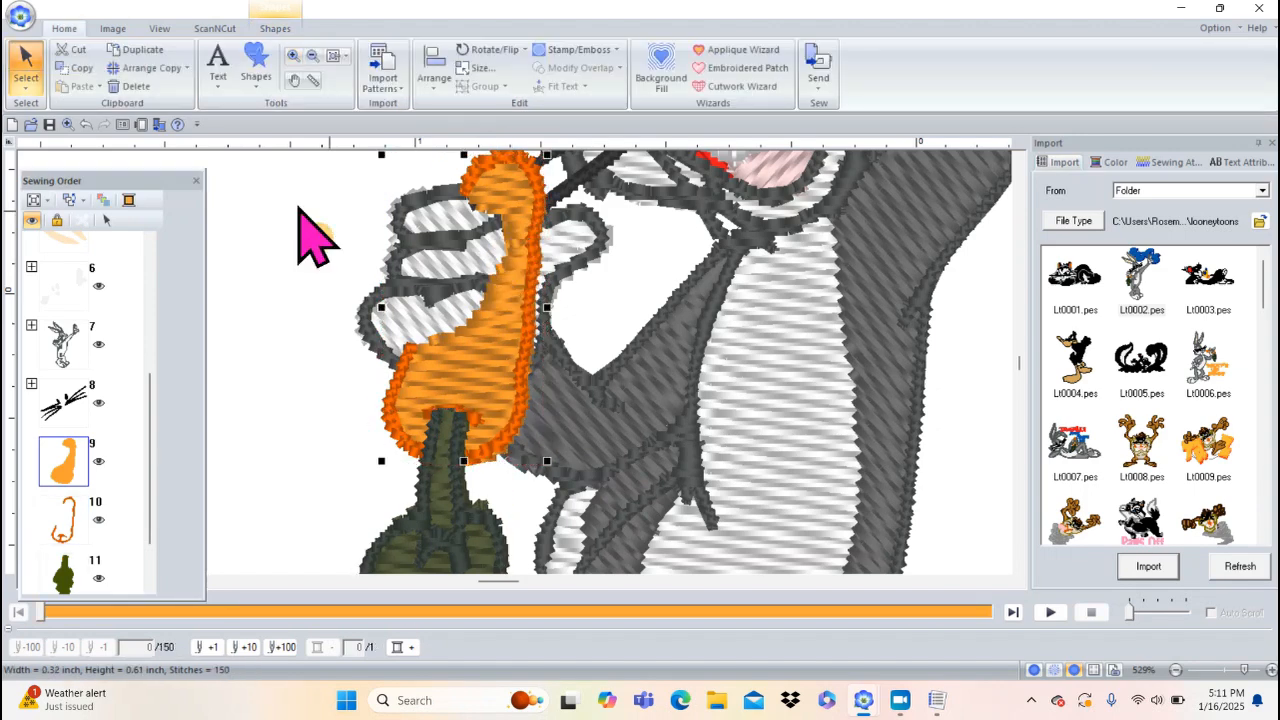
left_click(26, 90)
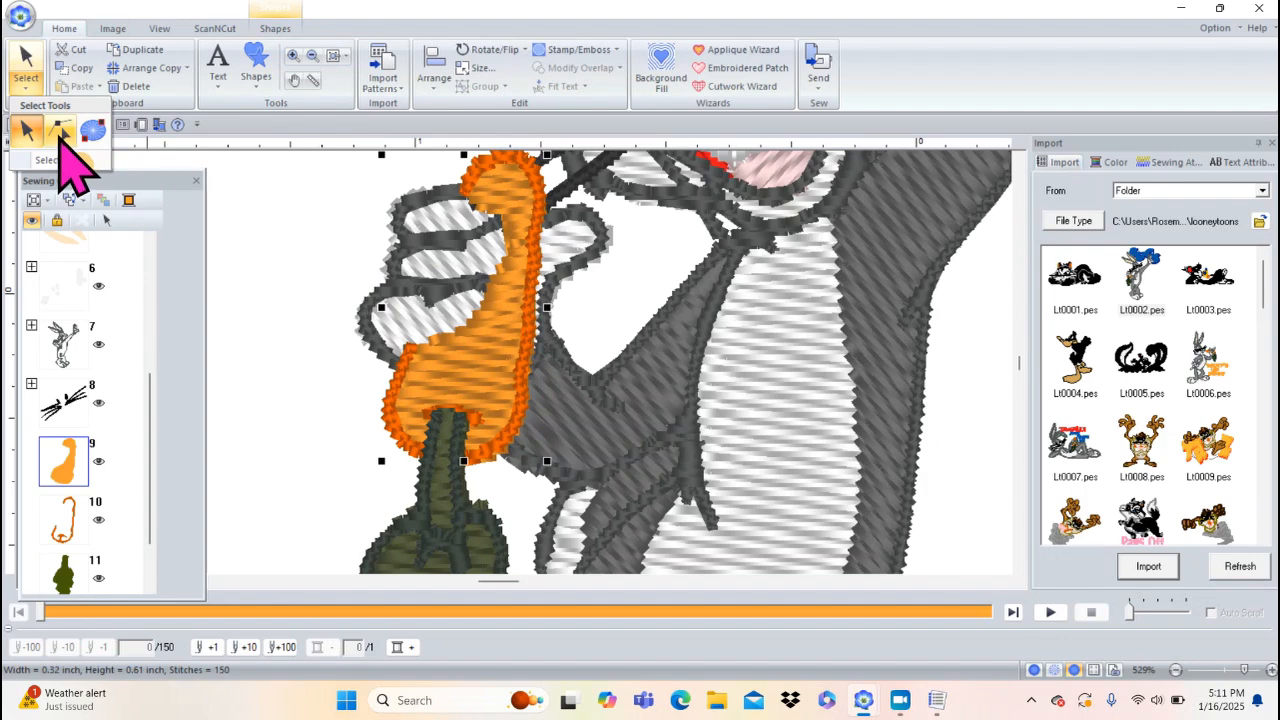
left_click(55, 128)
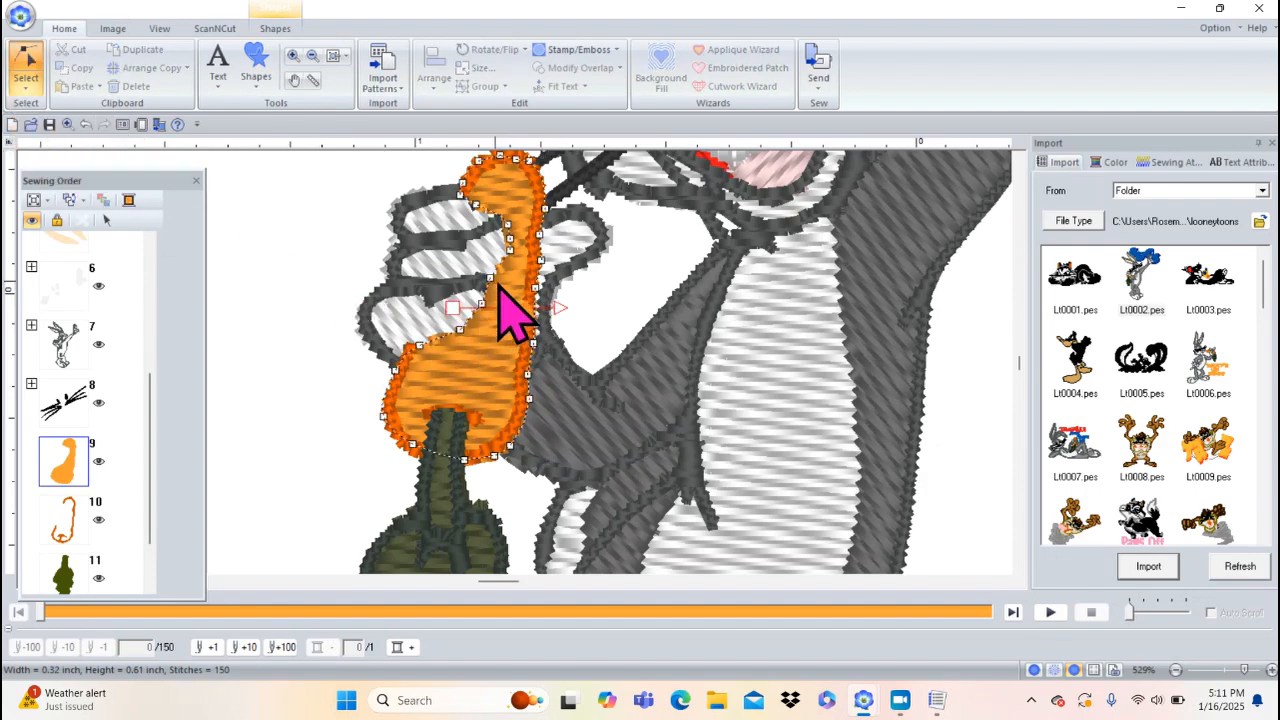
left_click_drag(491, 278, 508, 280)
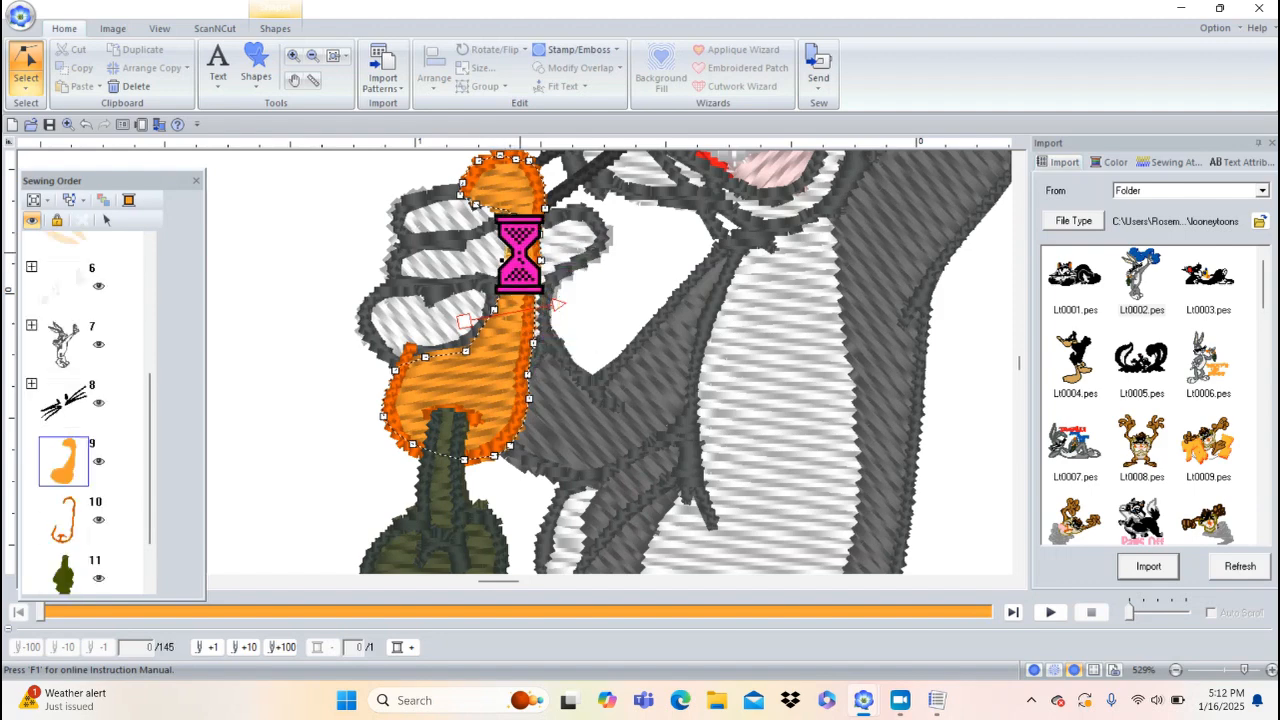
left_click(277, 29)
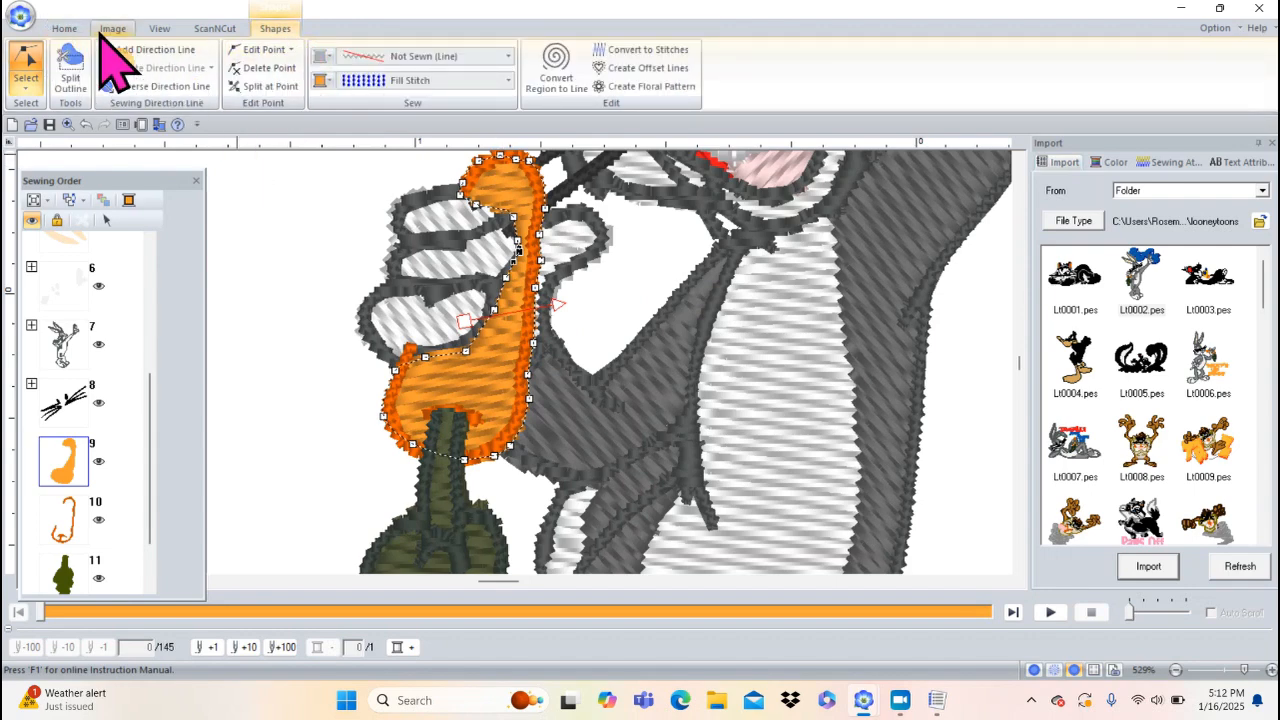
left_click(64, 28)
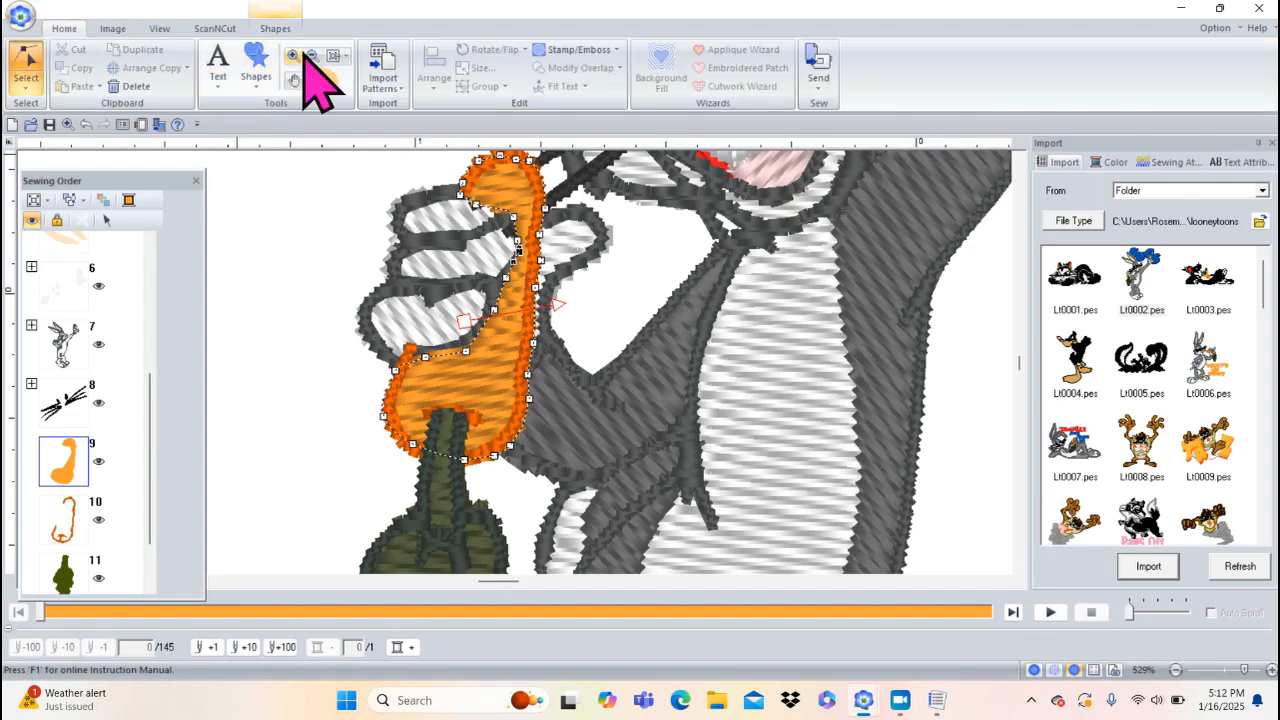
left_click(335, 56)
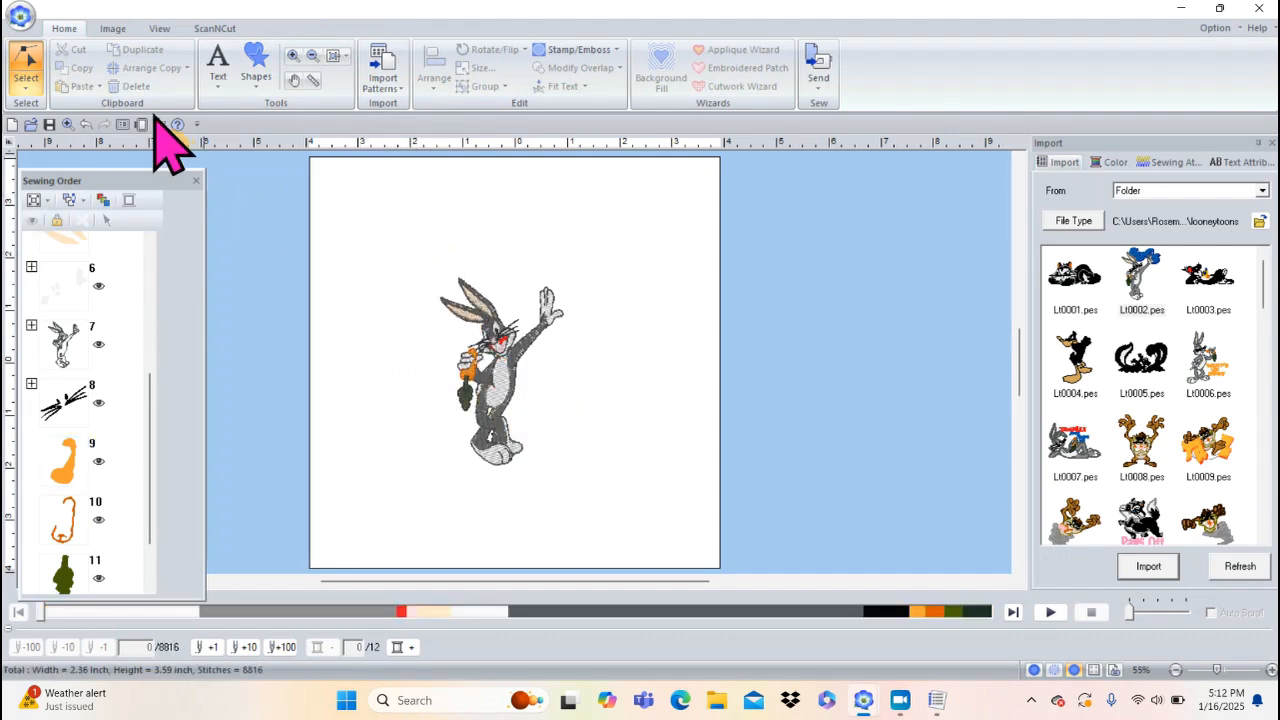
- Select the whole rabbit design and convert its shapes to stitches
left_click(31, 83)
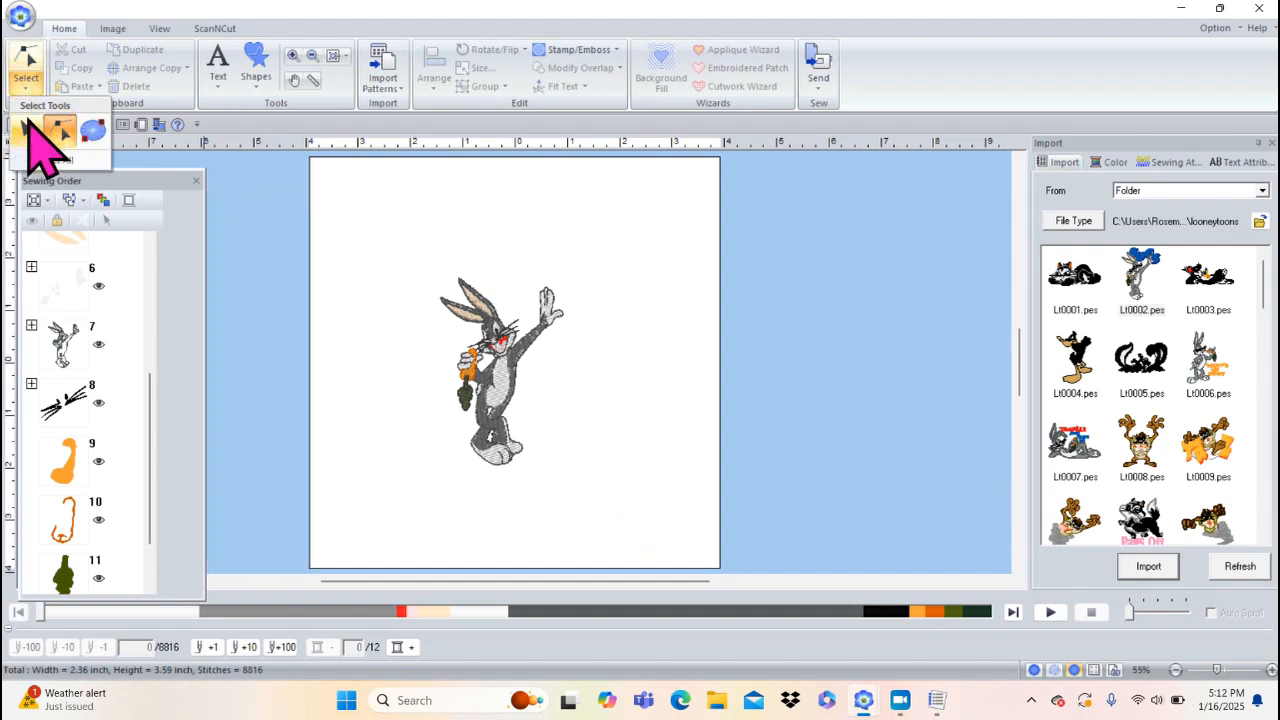
left_click(27, 126)
left_click_drag(416, 240, 607, 480)
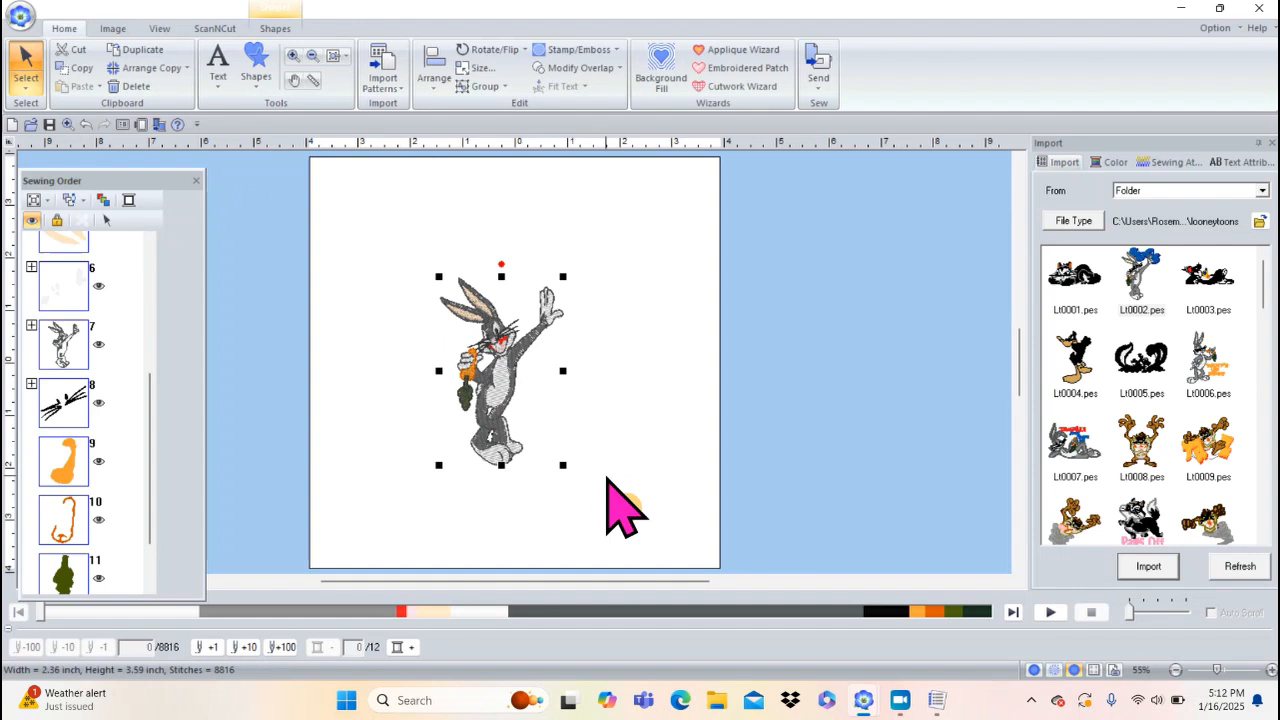
left_click(275, 28)
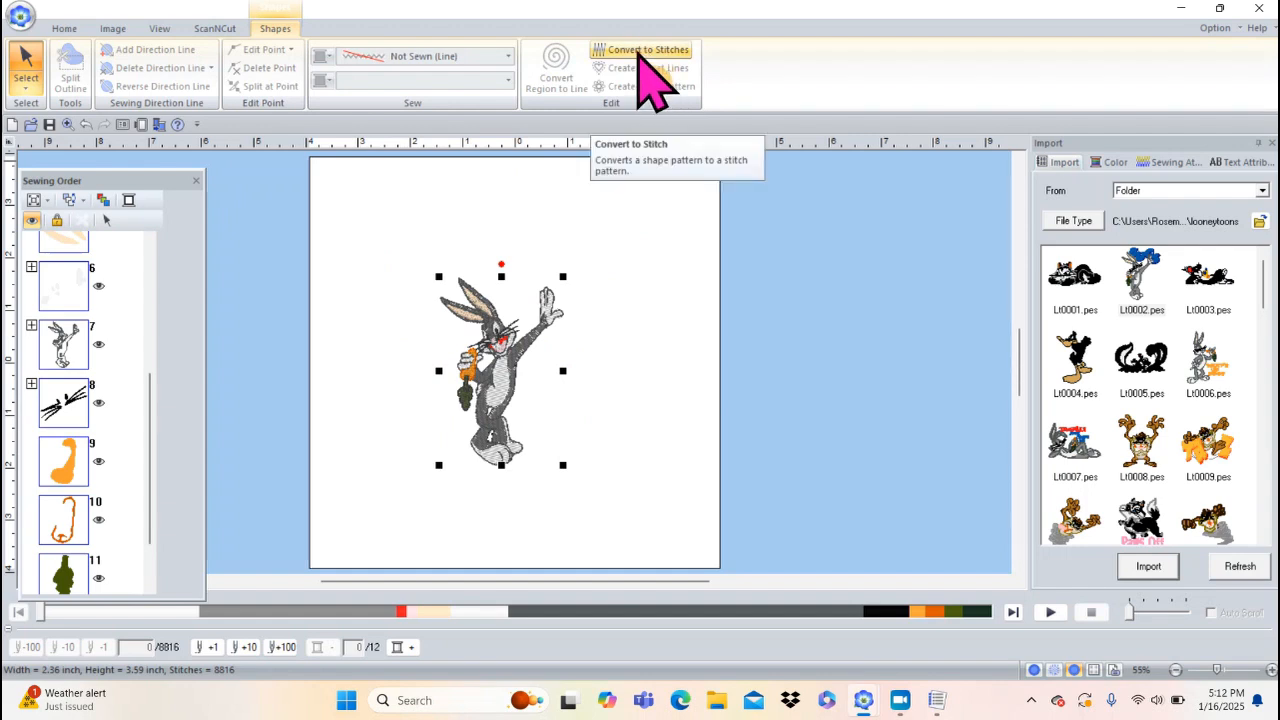
left_click(64, 28)
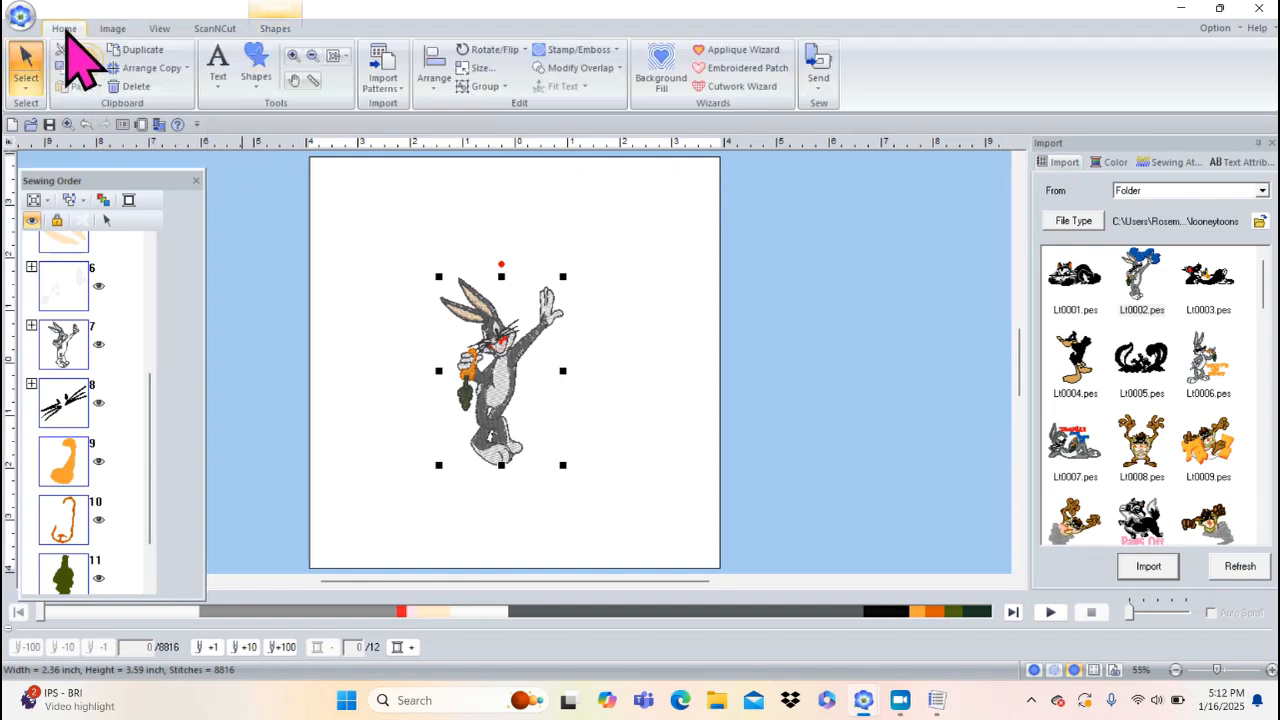
left_click(293, 55)
left_click_drag(432, 298, 587, 400)
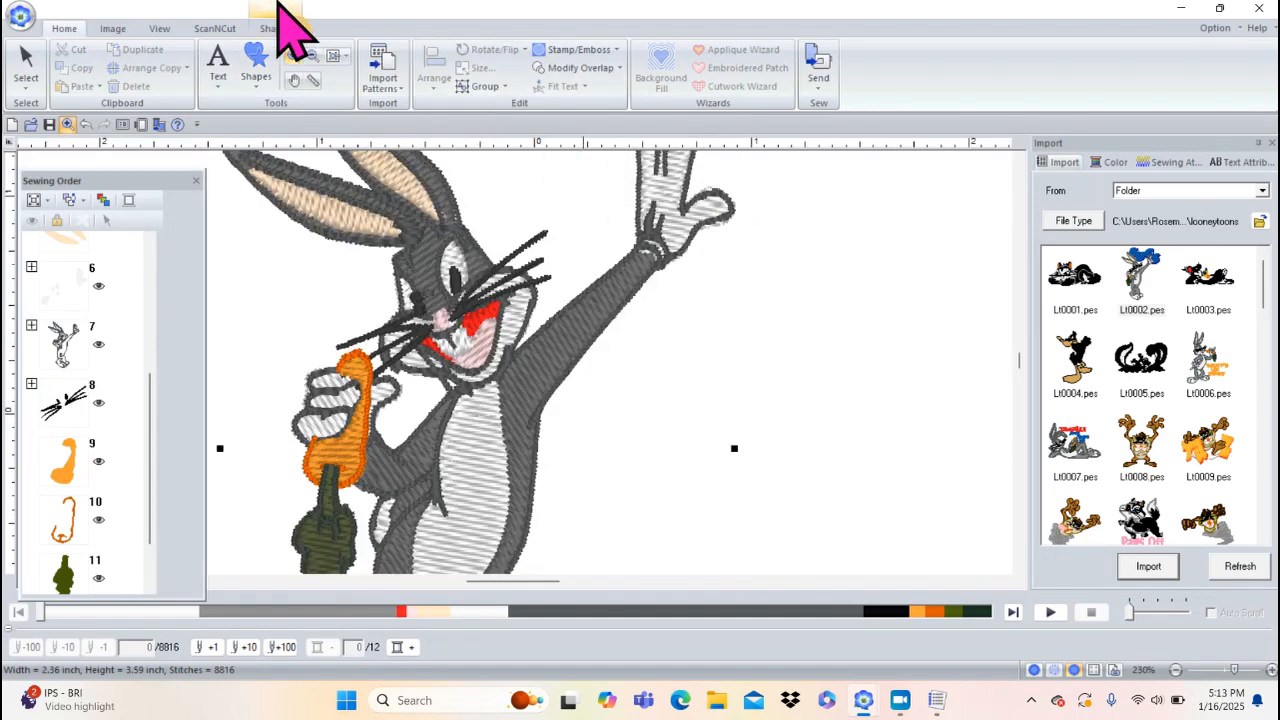
left_click(276, 28)
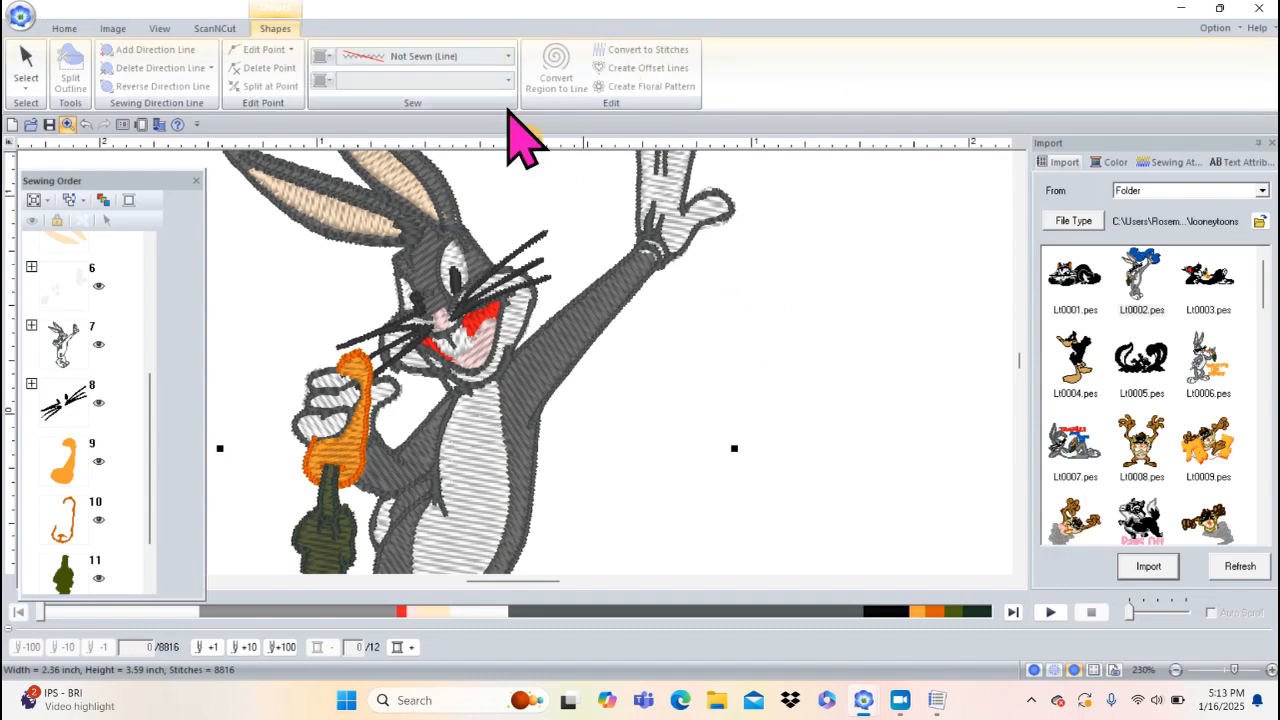
left_click(27, 70)
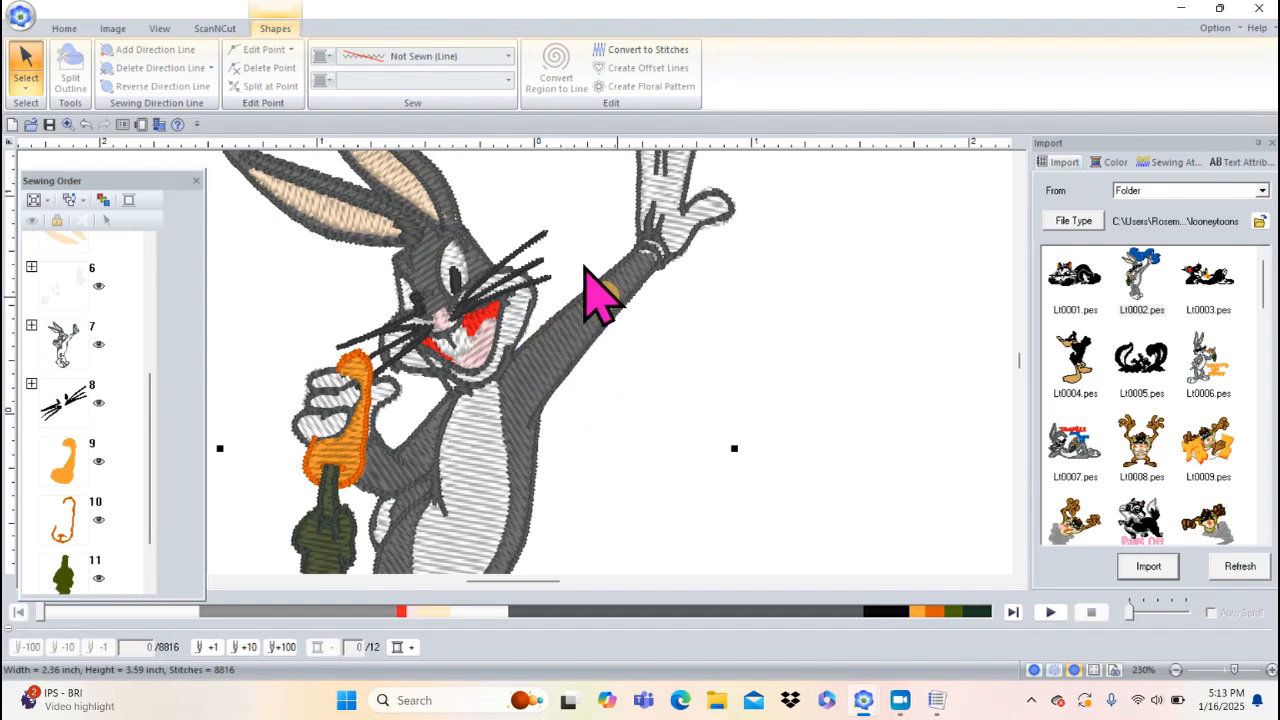
left_click(648, 50)
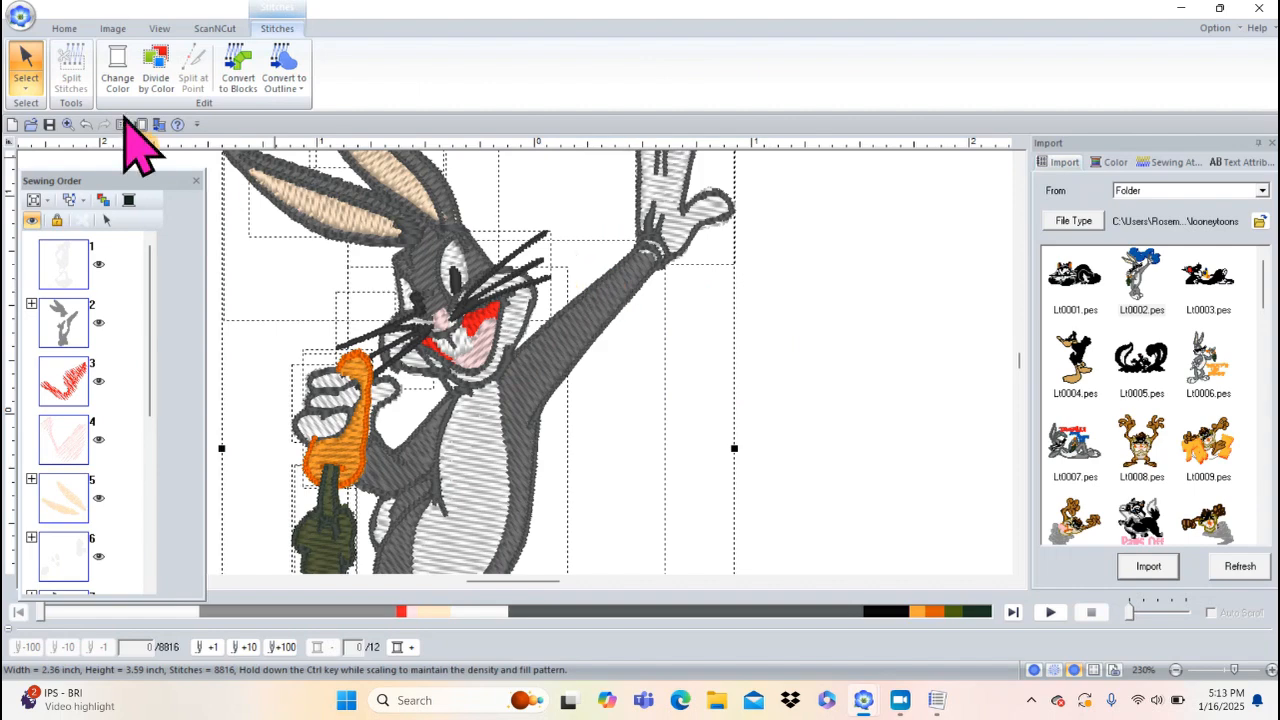
- Show the individual stitch points of the gray body fill, and return to selecting whole objects
left_click(24, 97)
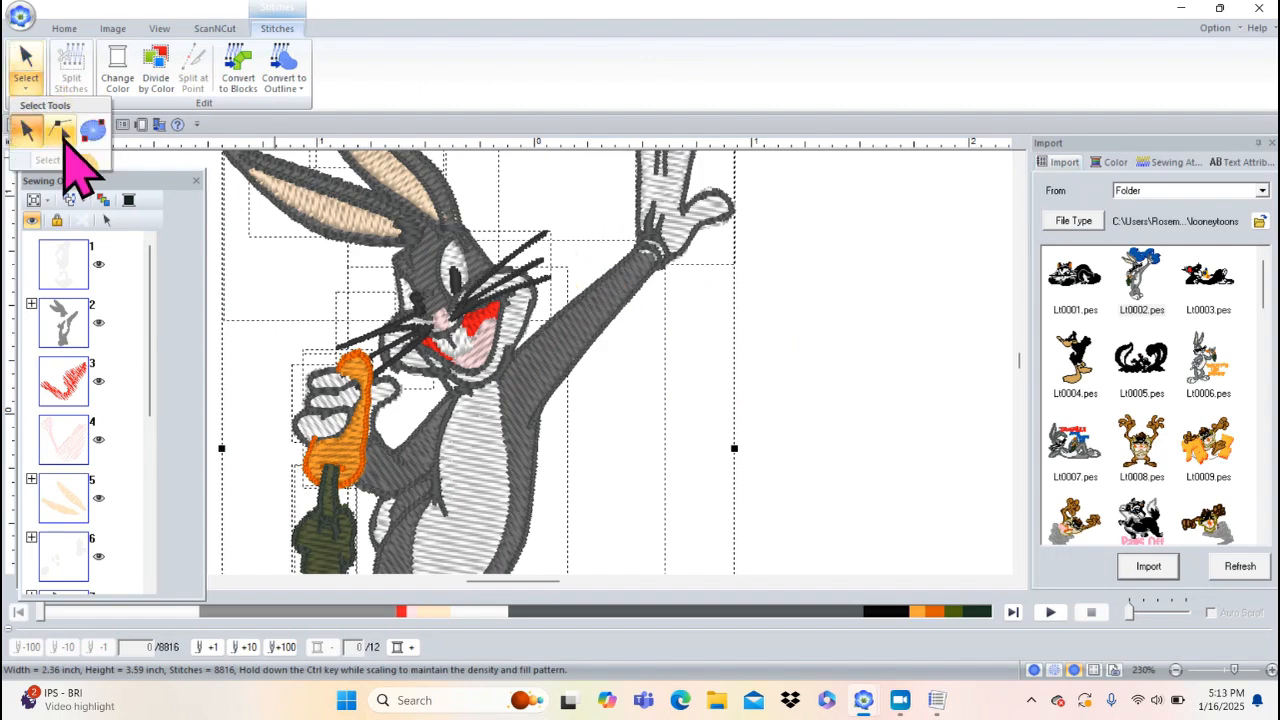
left_click(62, 130)
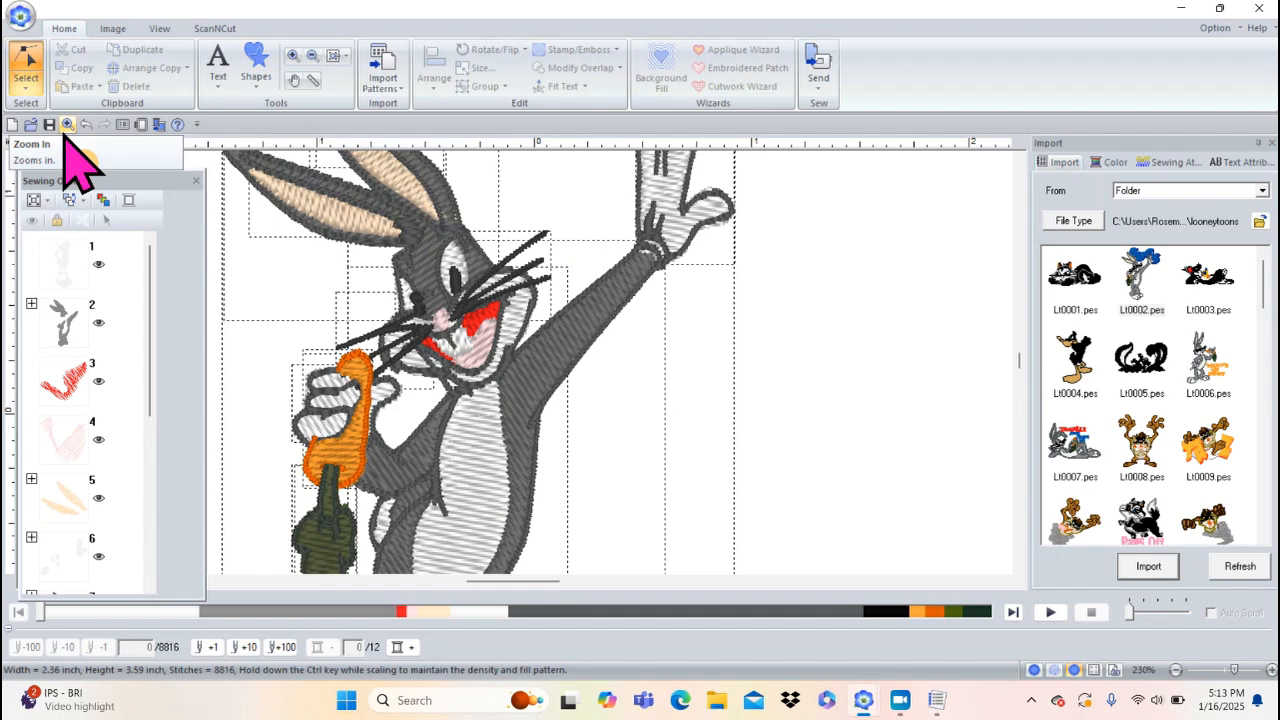
left_click(26, 92)
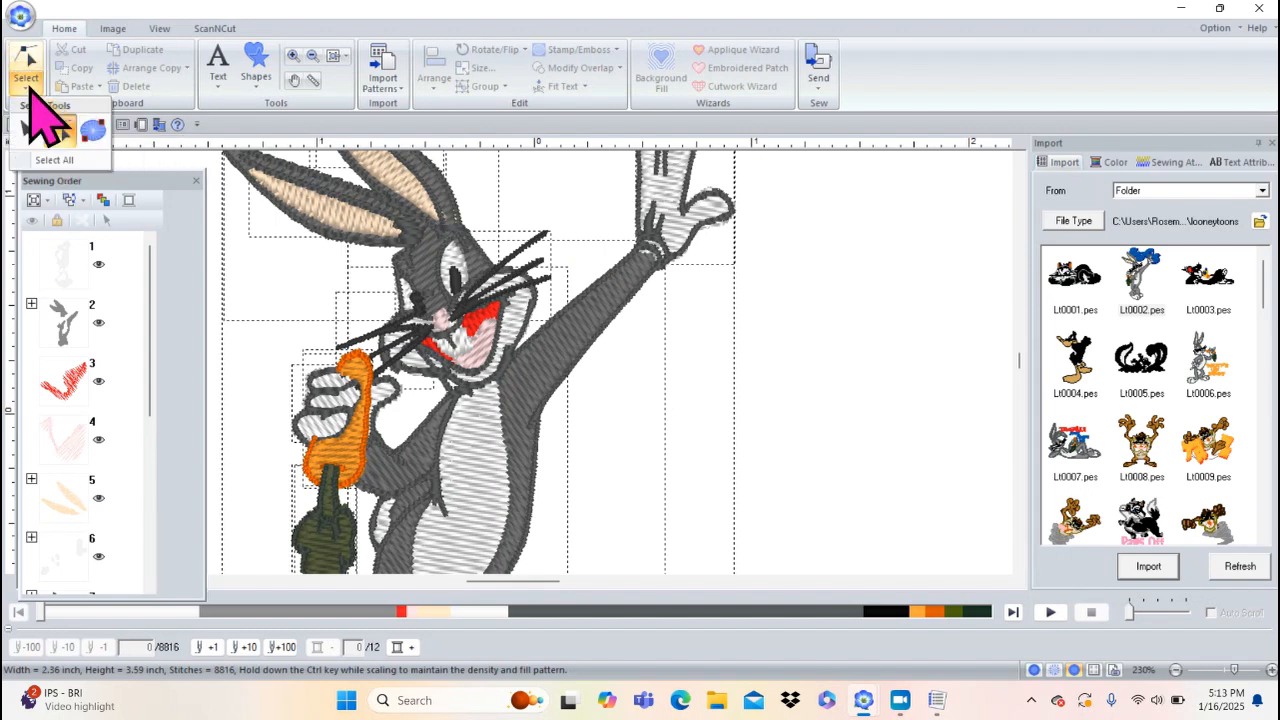
left_click(34, 128)
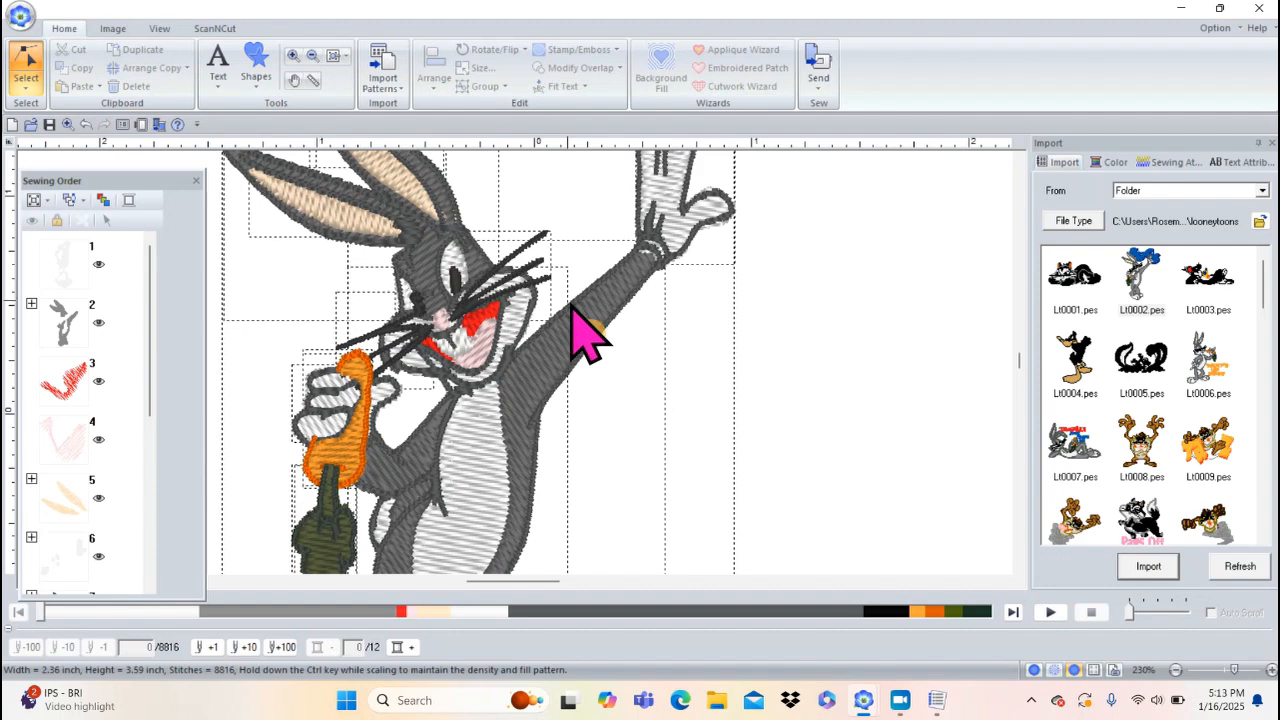
left_click(597, 355)
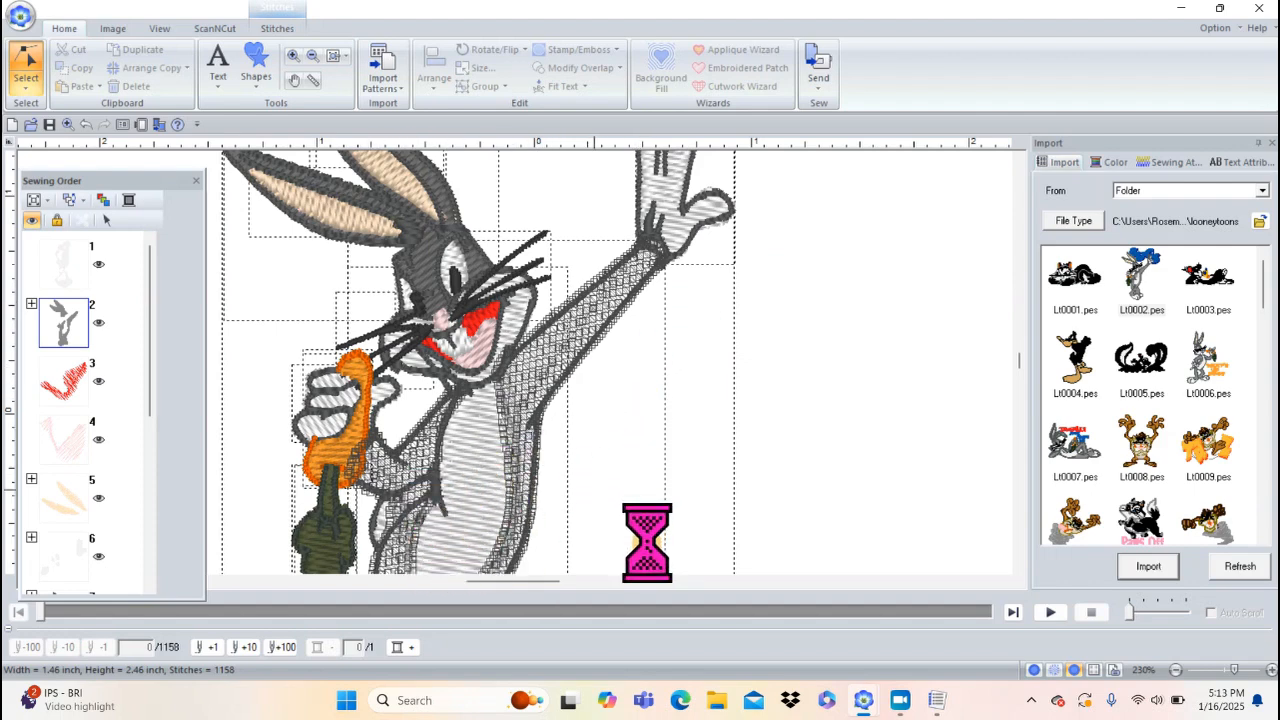
left_click(27, 85)
left_click(30, 122)
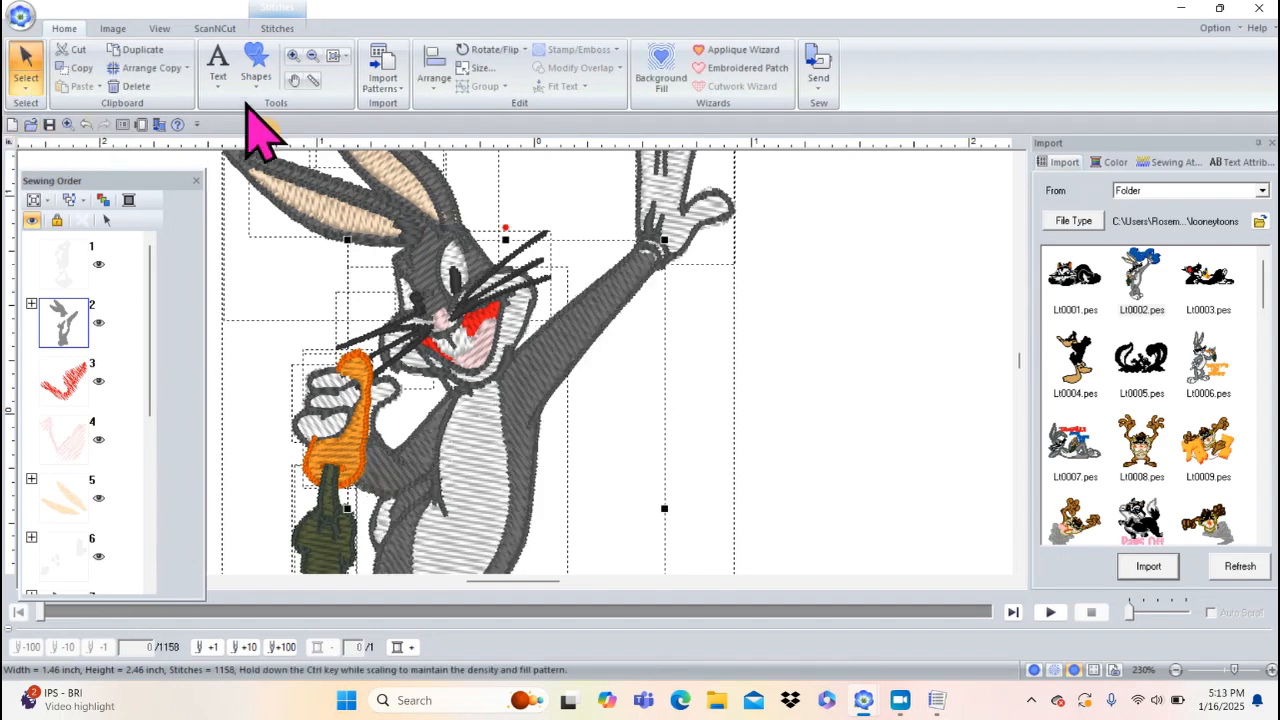
left_click(333, 56)
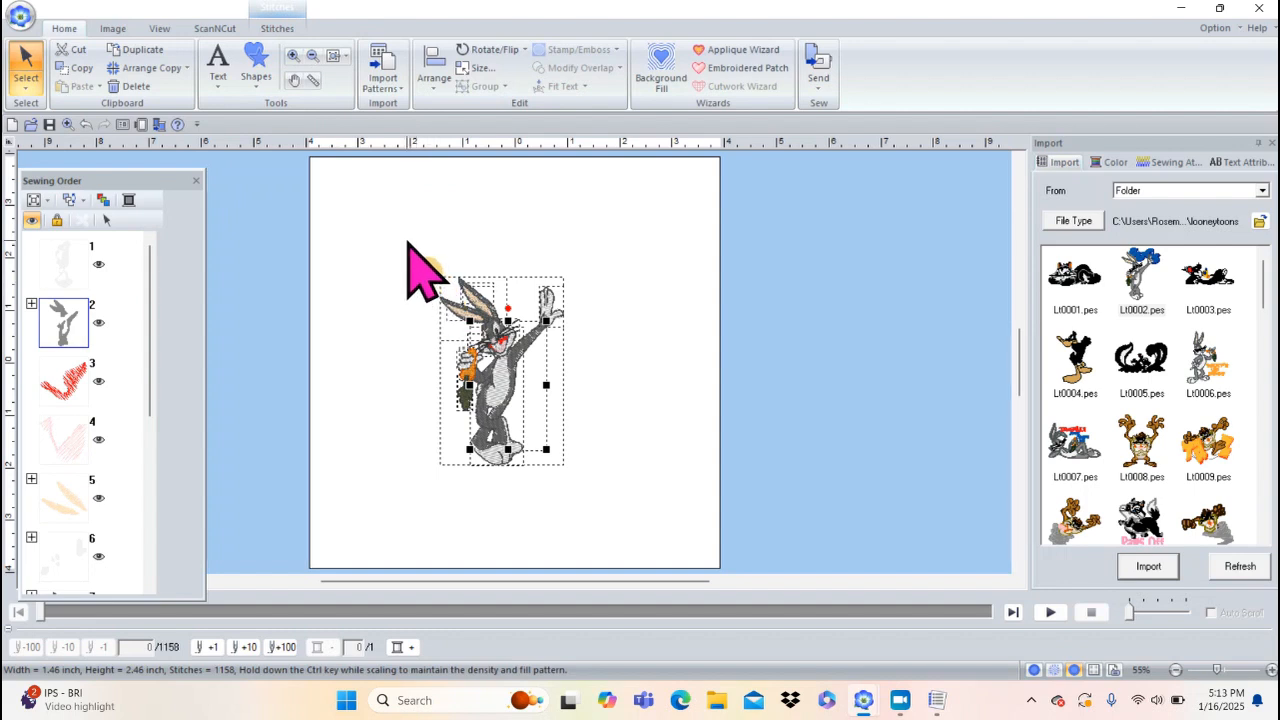
- Delete the whole edited rabbit design and import Lt0002.pes again
left_click_drag(391, 216, 640, 490)
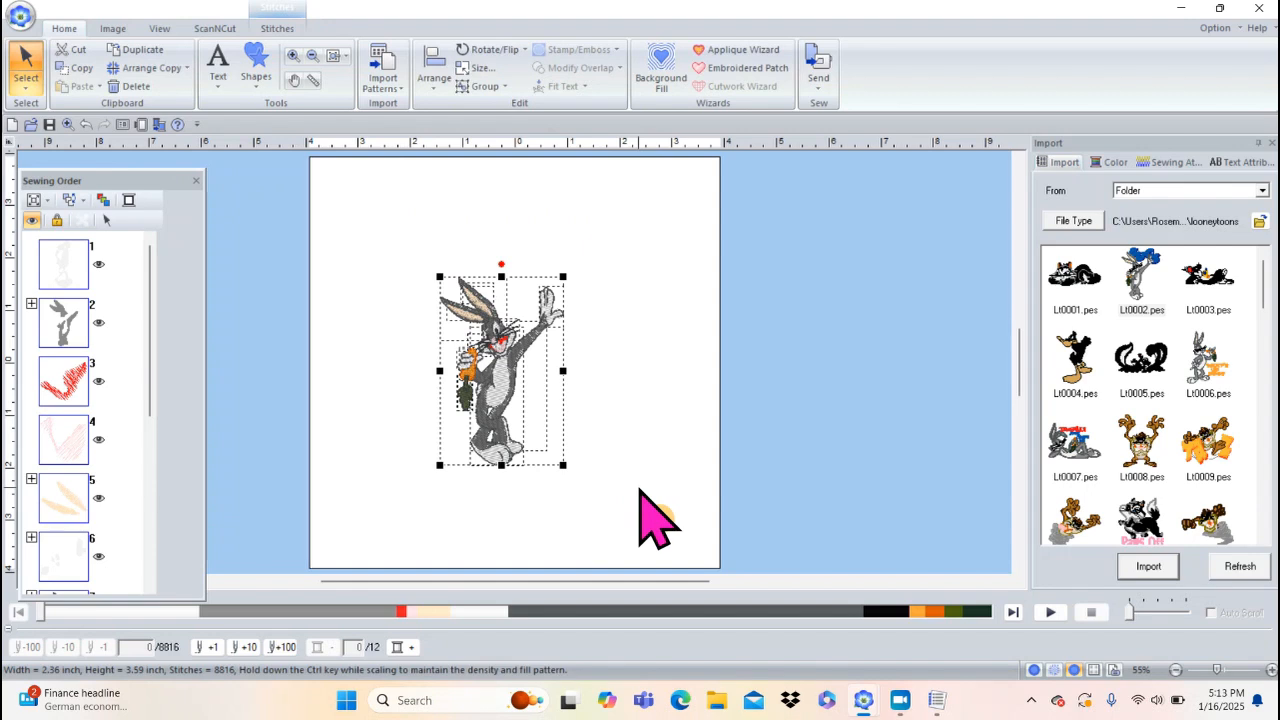
key("Delete")
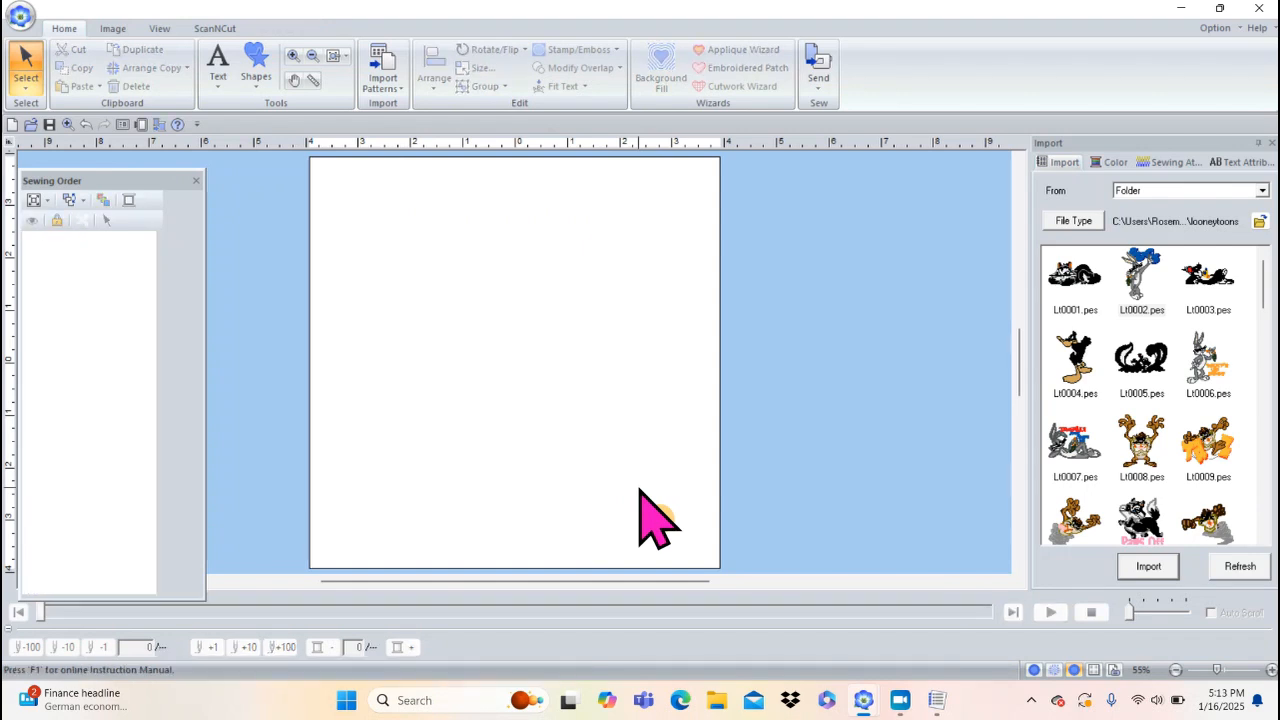
left_click(1140, 280)
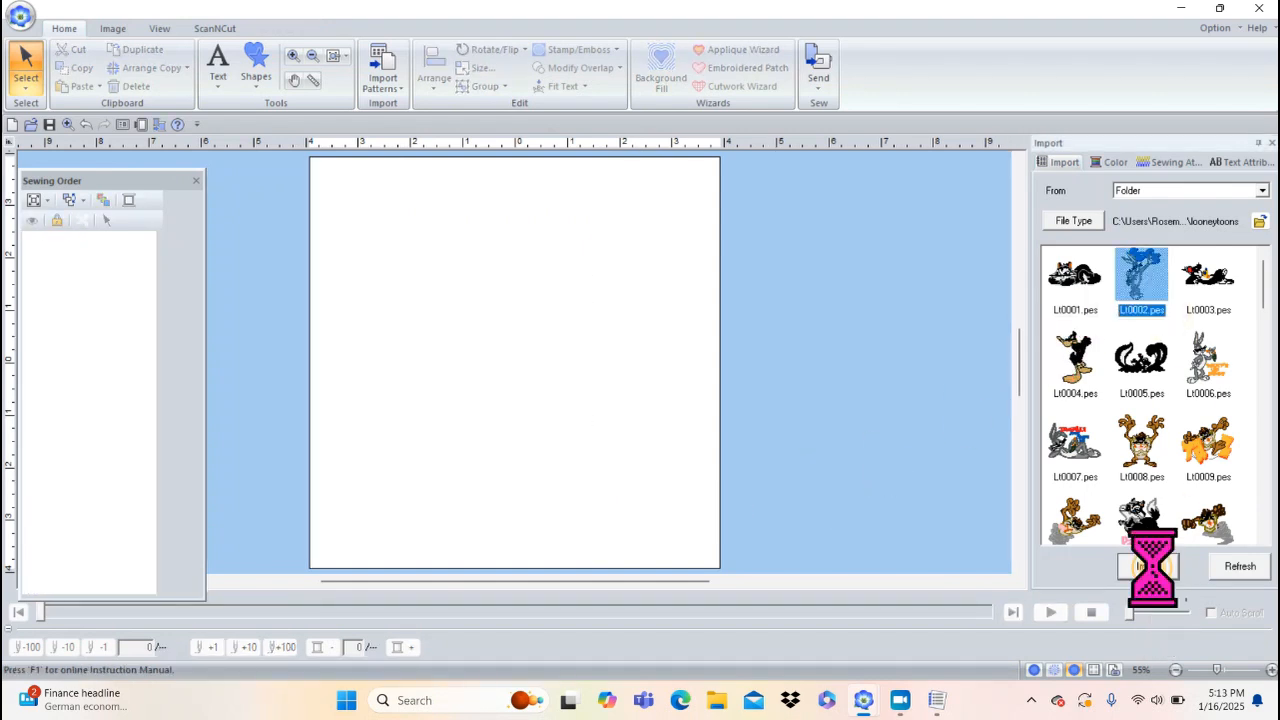
left_click(1150, 567)
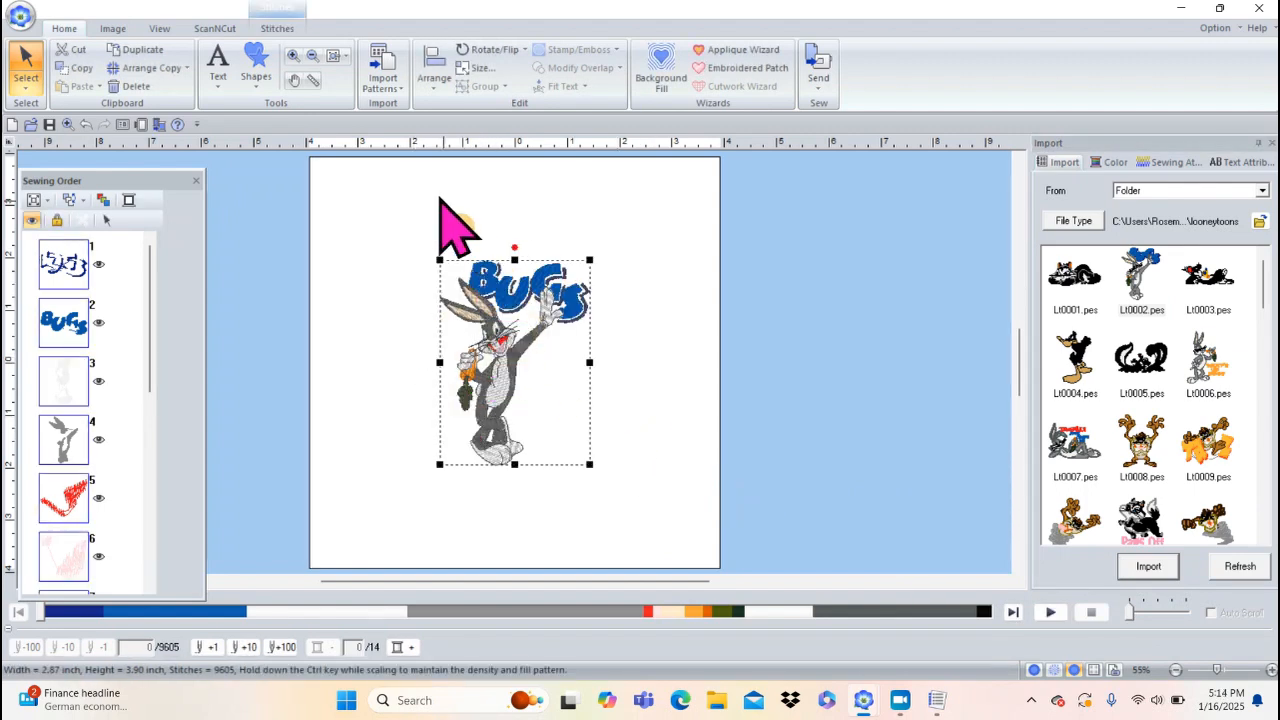
left_click(280, 28)
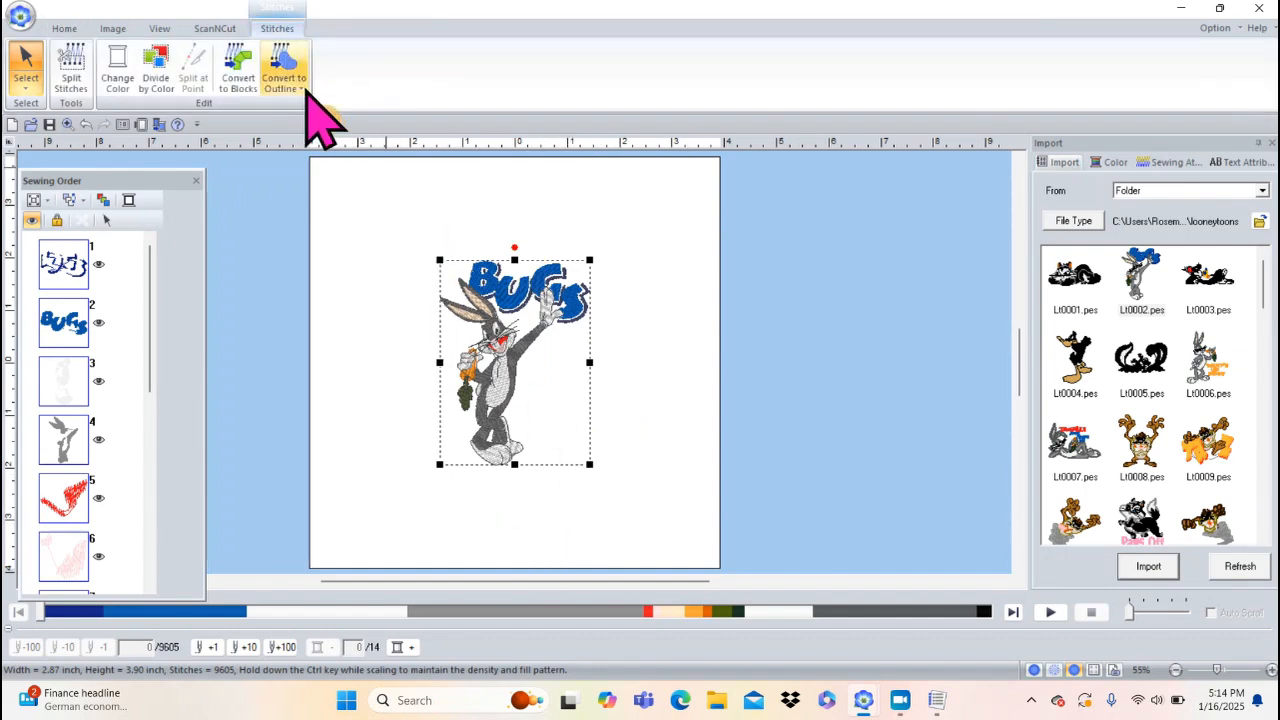
left_click(299, 98)
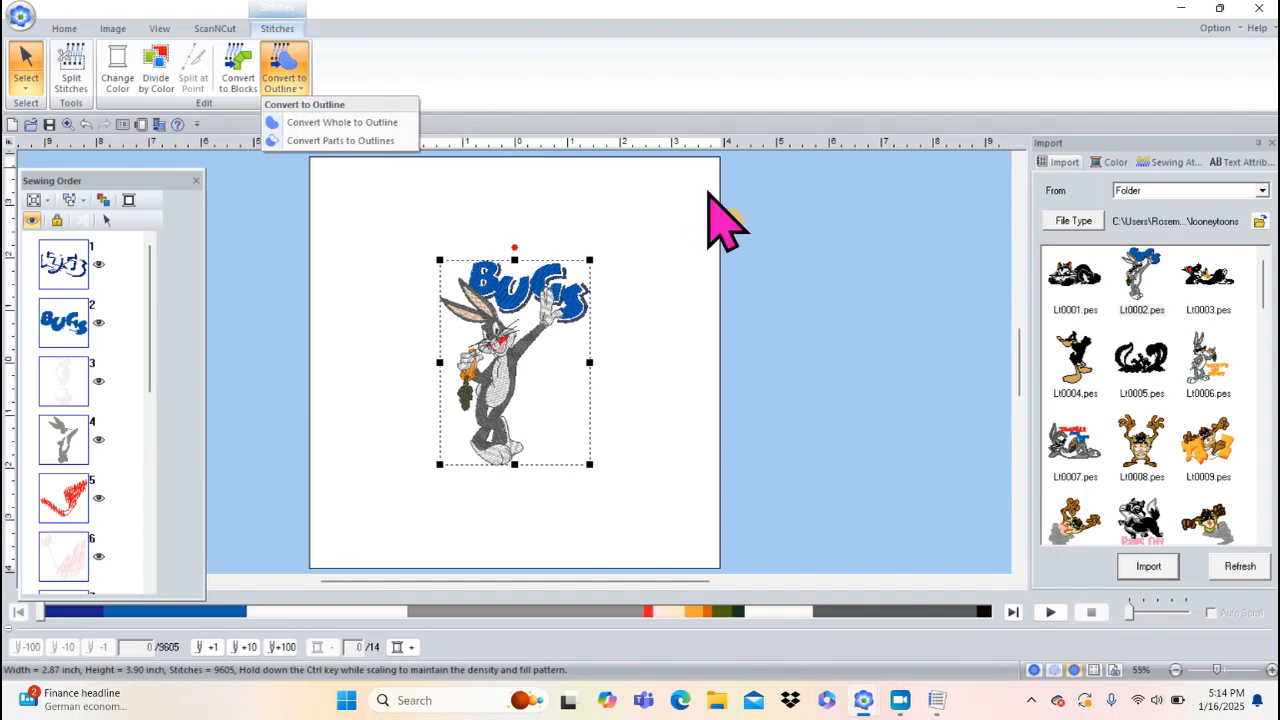
left_click(703, 246)
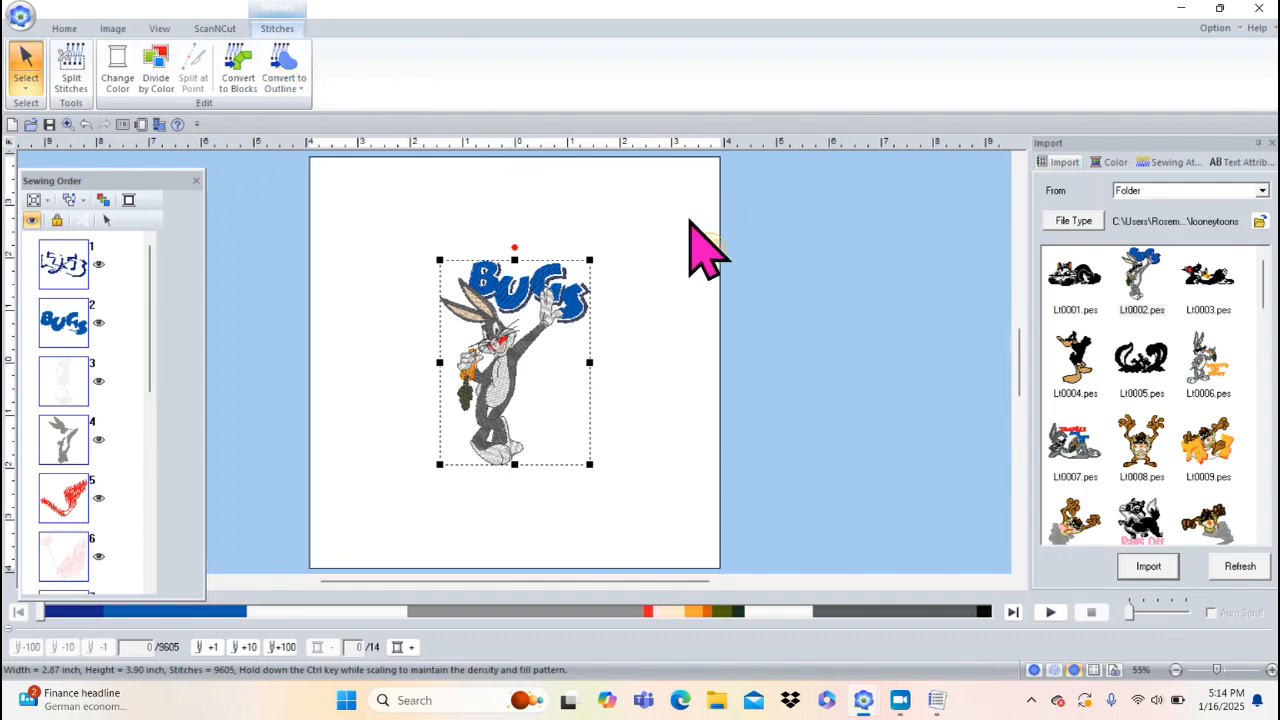
- Change the import source folder to doll class
left_click(1260, 222)
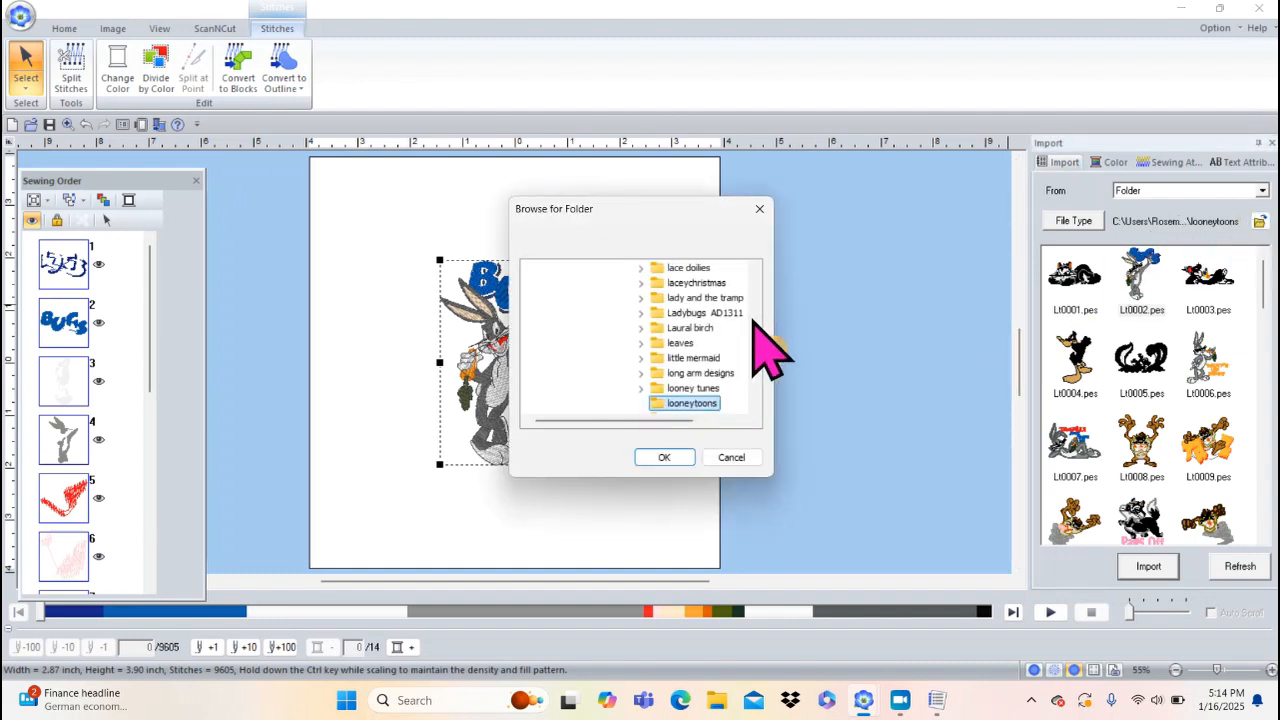
left_click_drag(755, 350, 756, 322)
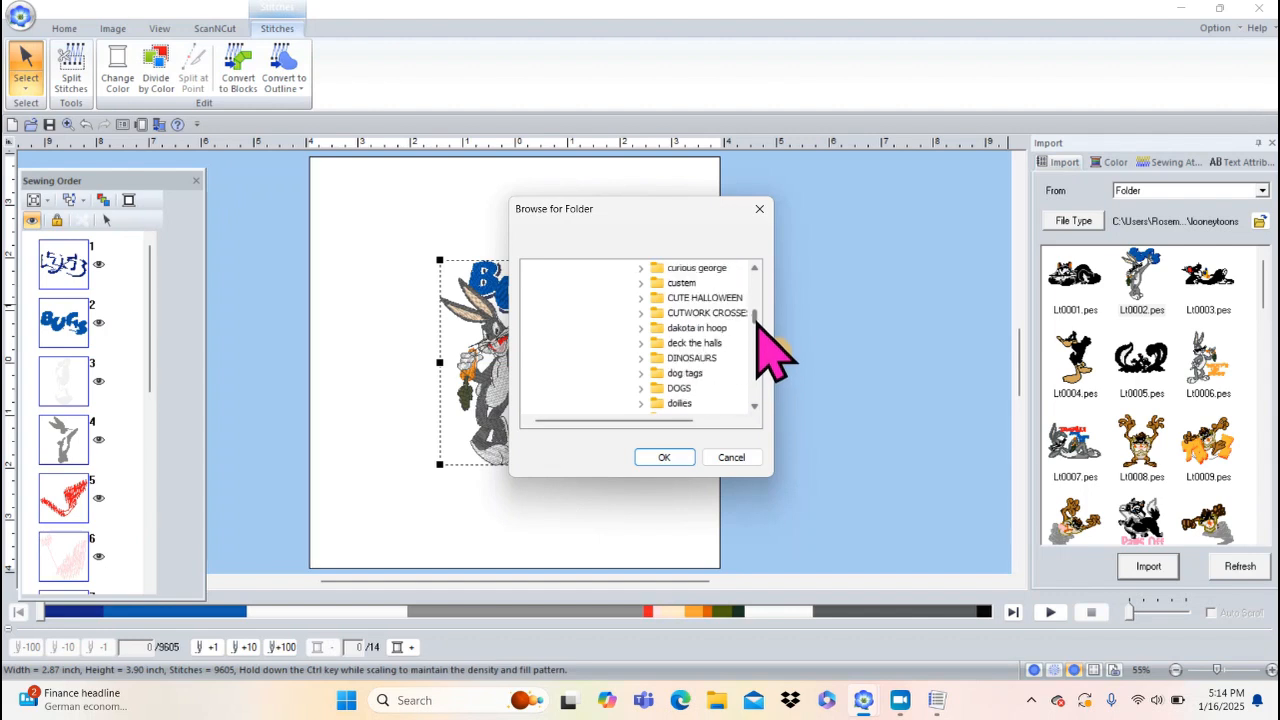
left_click(757, 408)
left_click(757, 408)
left_click(757, 408)
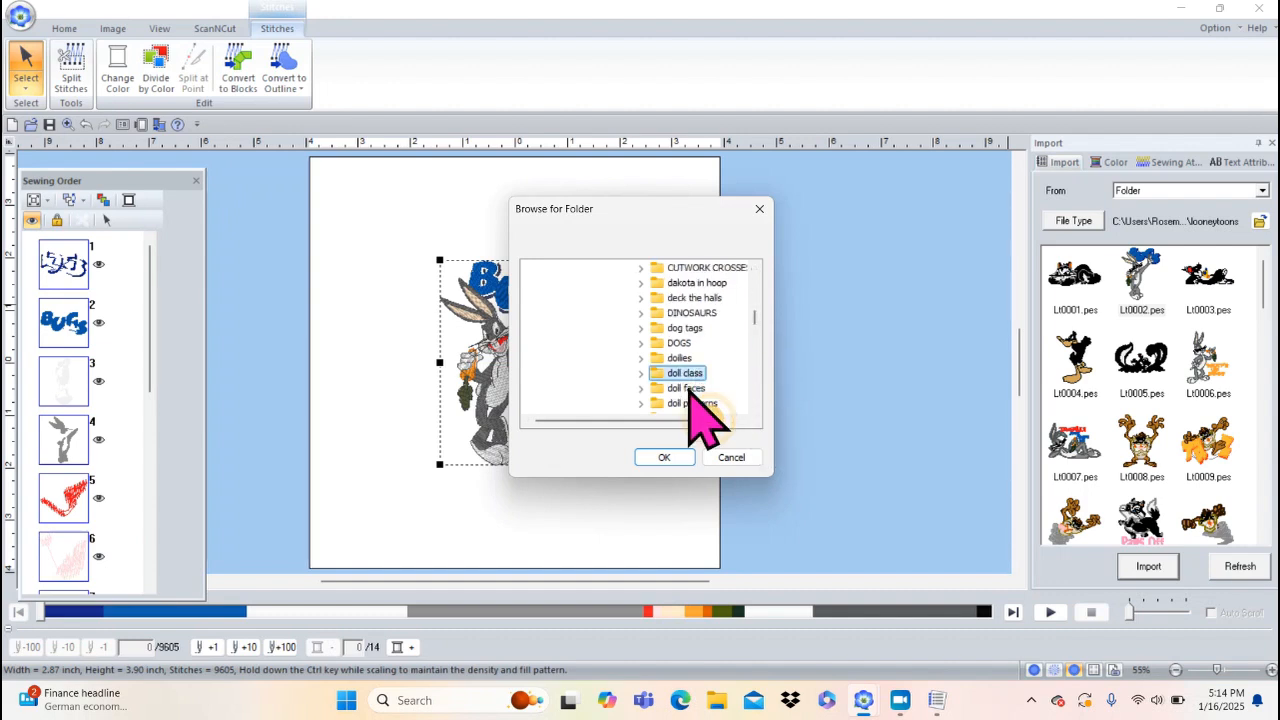
left_click(664, 457)
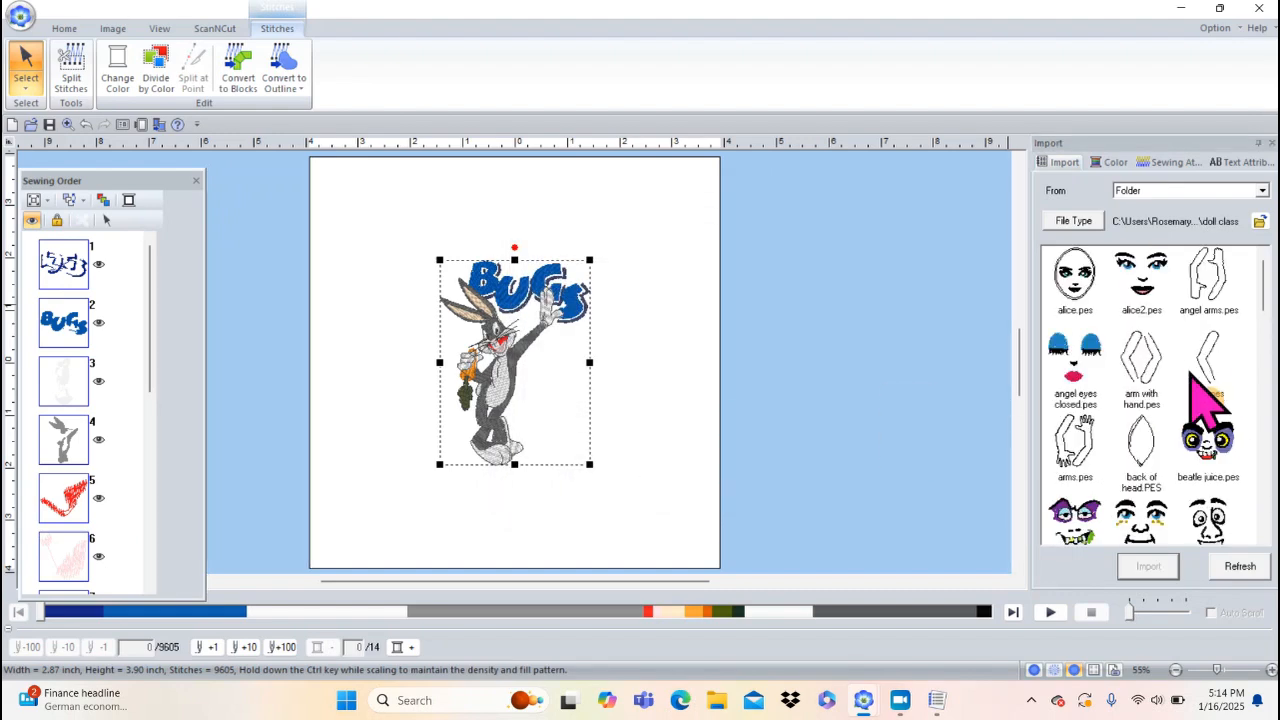
- Import the beatlejuice2 face design and move it to the right of the rabbit, across the page edge
left_click(1080, 522)
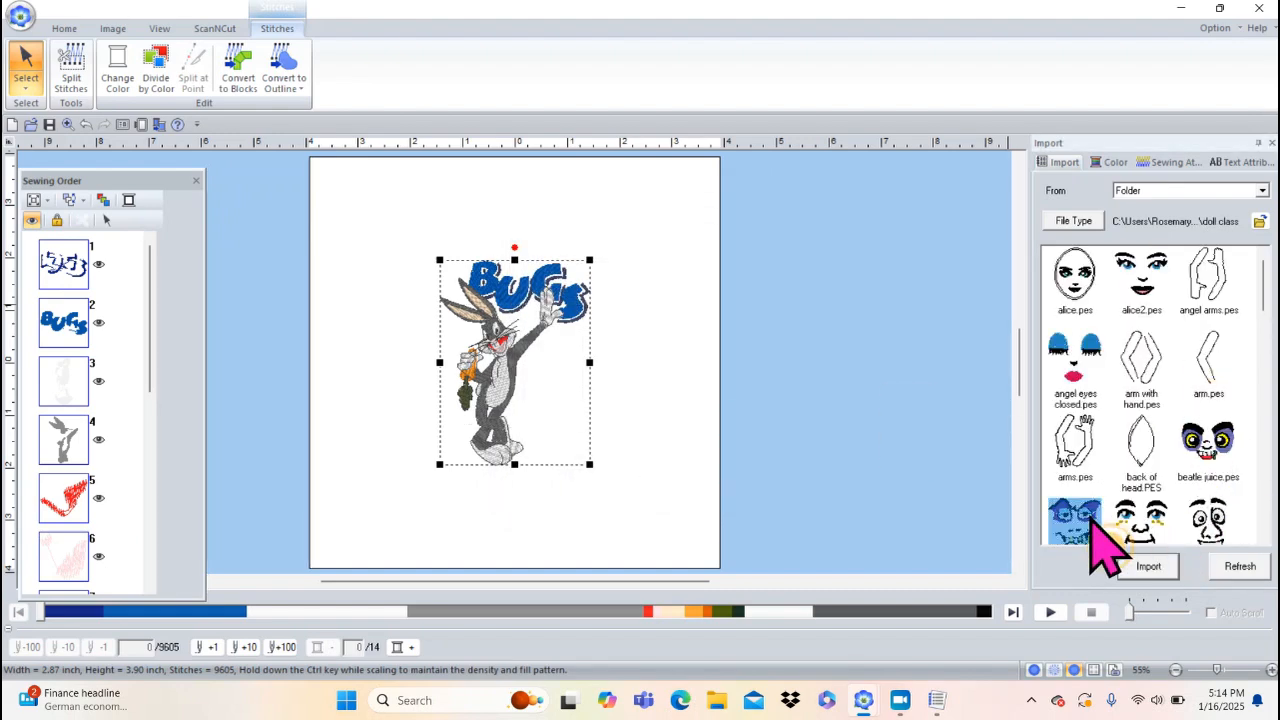
left_click(1152, 568)
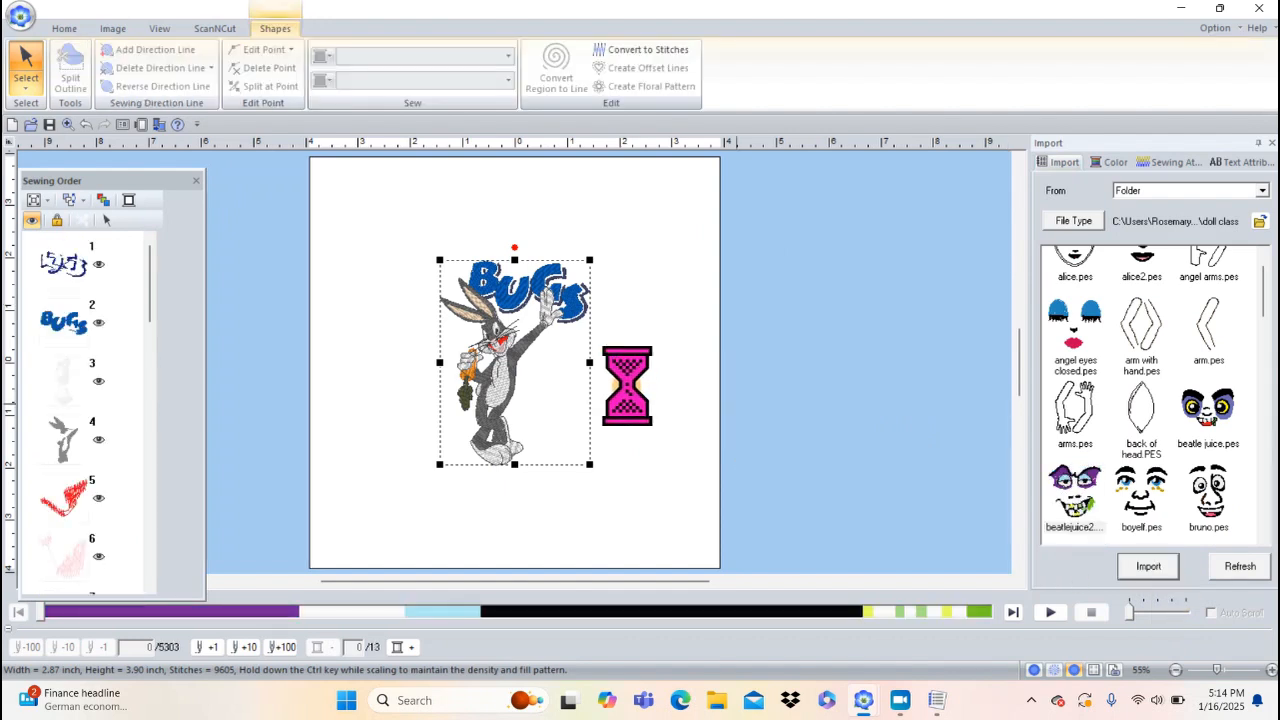
left_click_drag(510, 317, 729, 271)
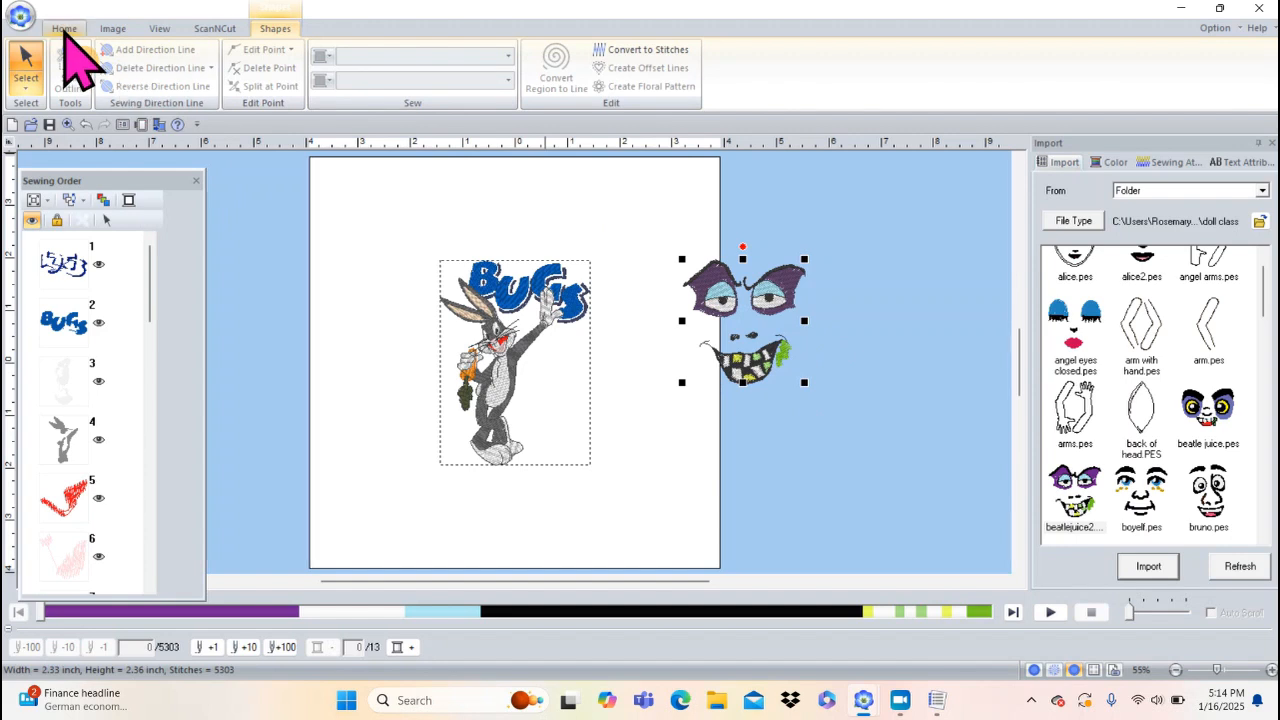
- Move the purple fill around the face's right eye out to the right, clear of the eye and brow
left_click(66, 28)
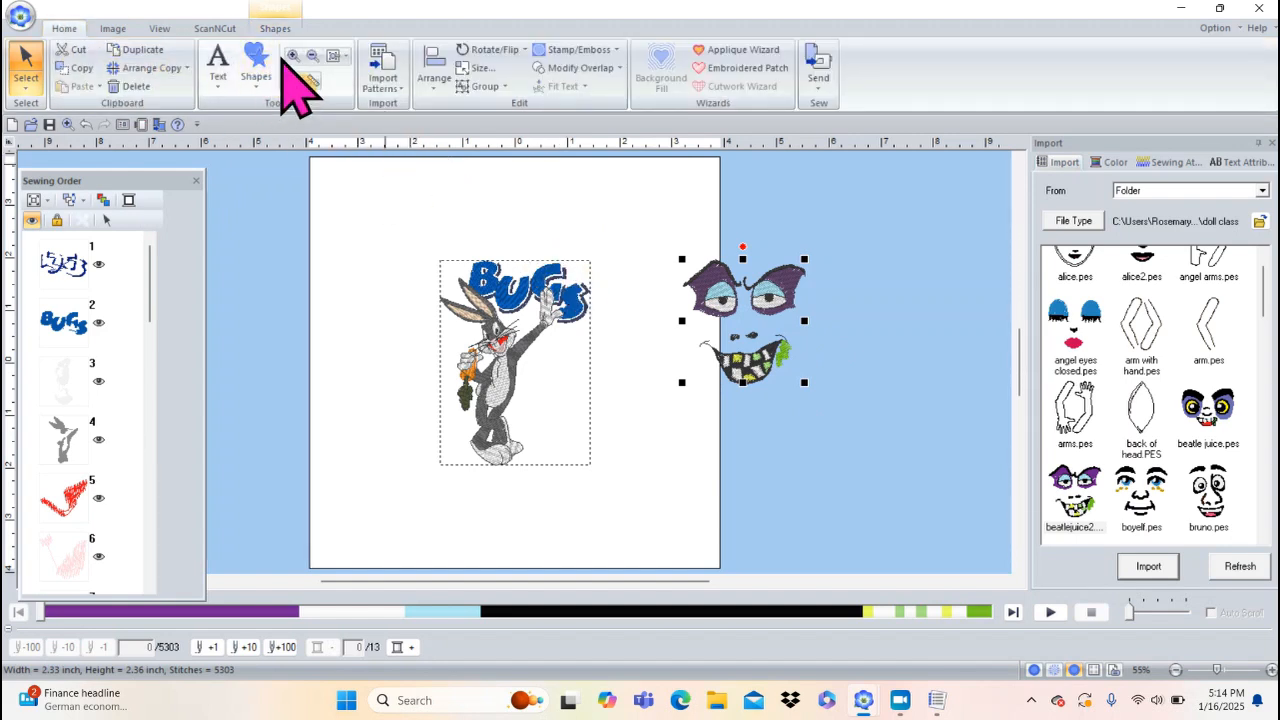
left_click(293, 56)
left_click_drag(722, 242, 840, 350)
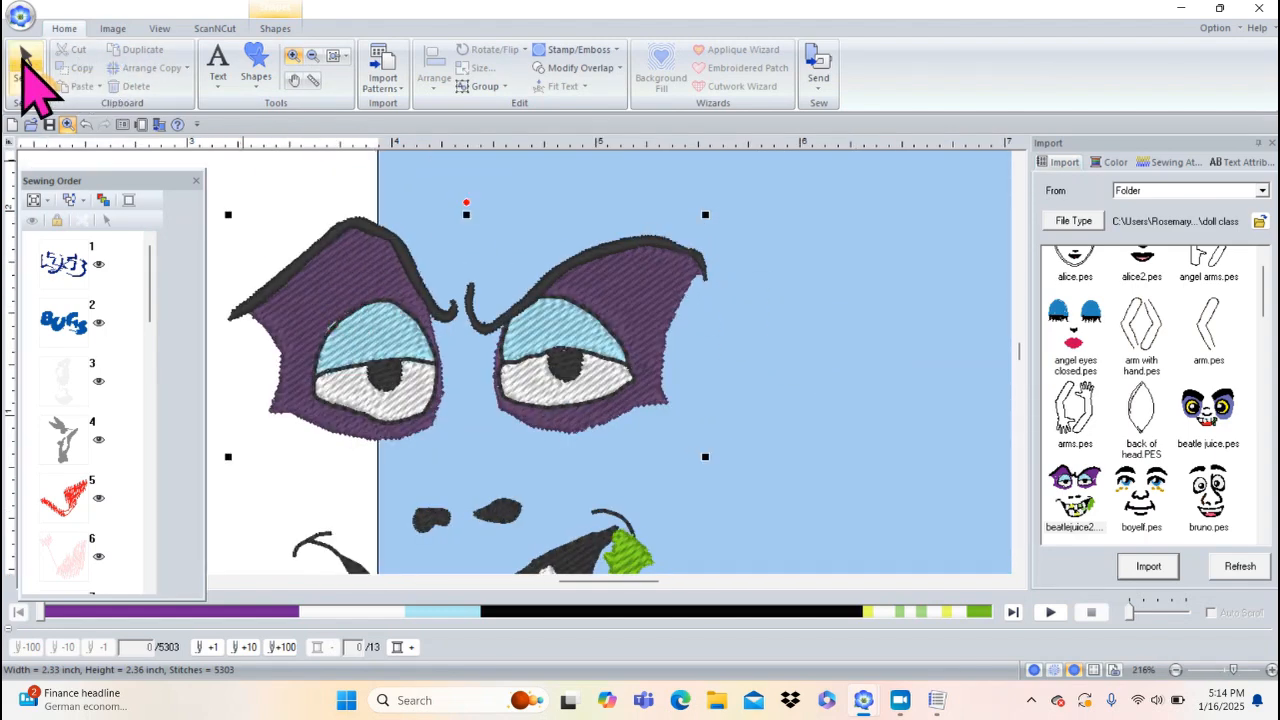
left_click(26, 75)
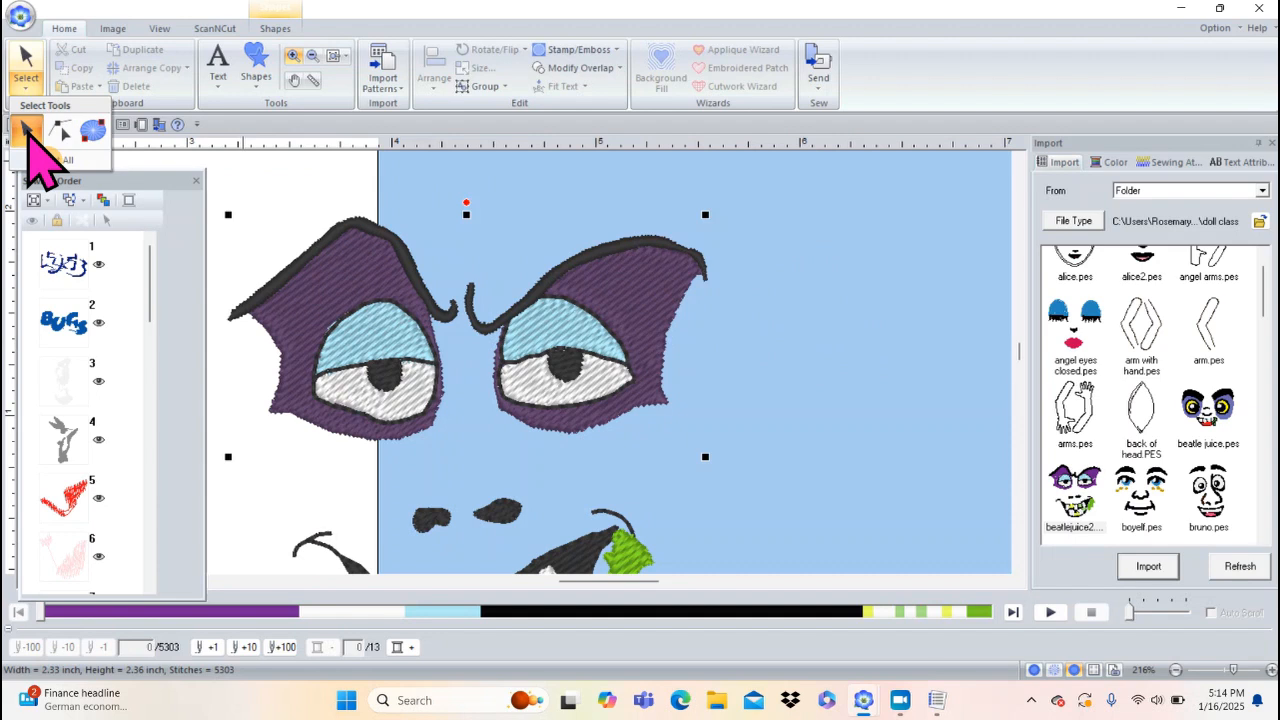
left_click(27, 129)
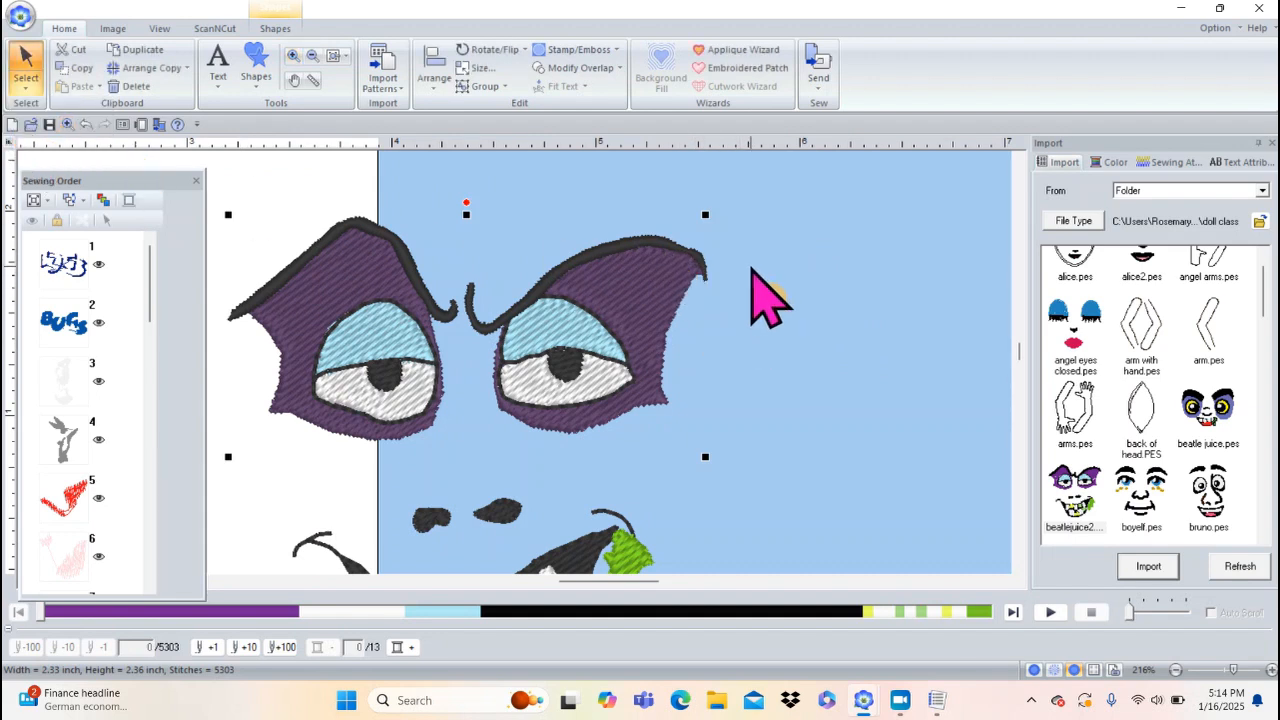
left_click(623, 264)
left_click_drag(623, 264, 844, 248)
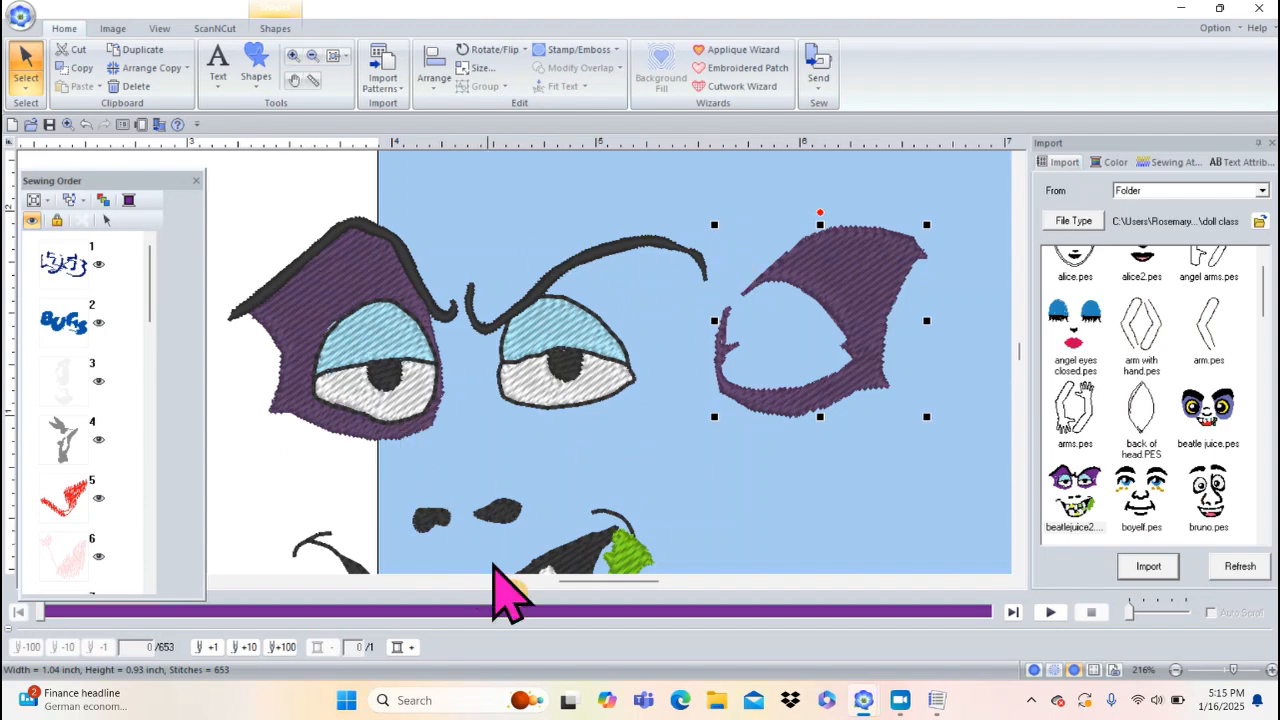
- Select the imported BUGS rabbit design and convert its parts to outlines
left_click_drag(576, 586, 522, 606)
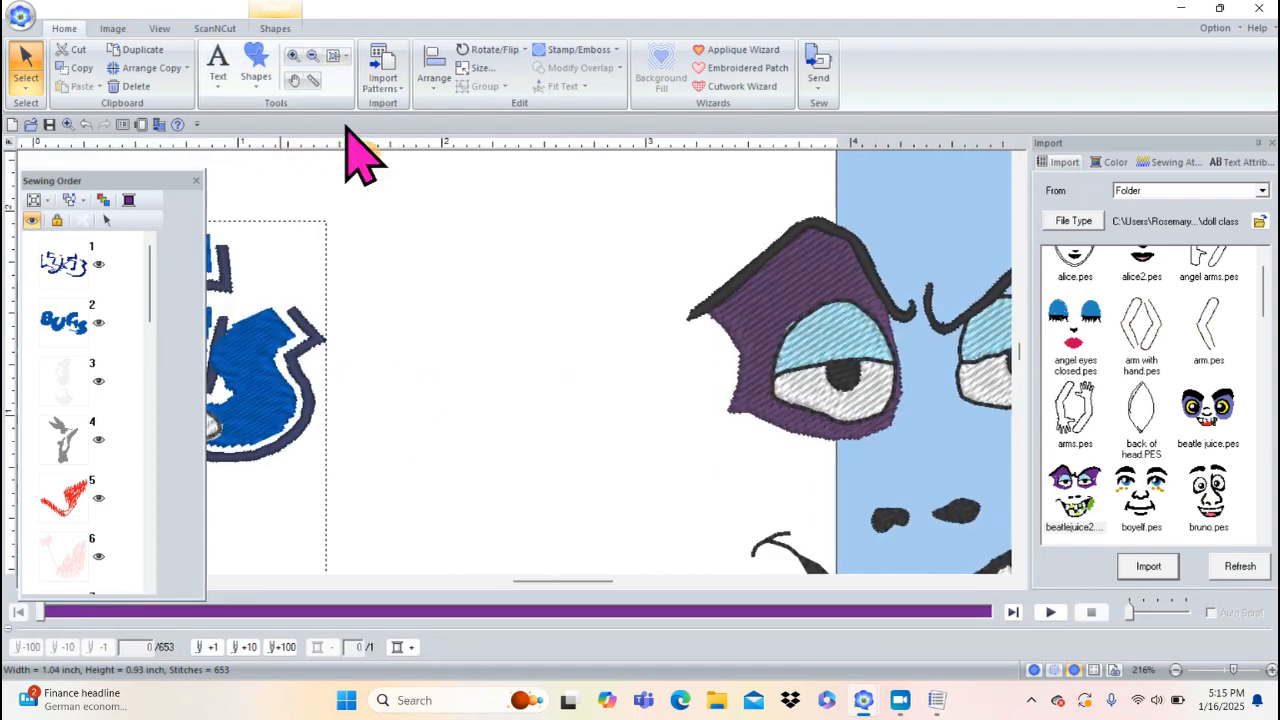
left_click_drag(564, 588, 513, 586)
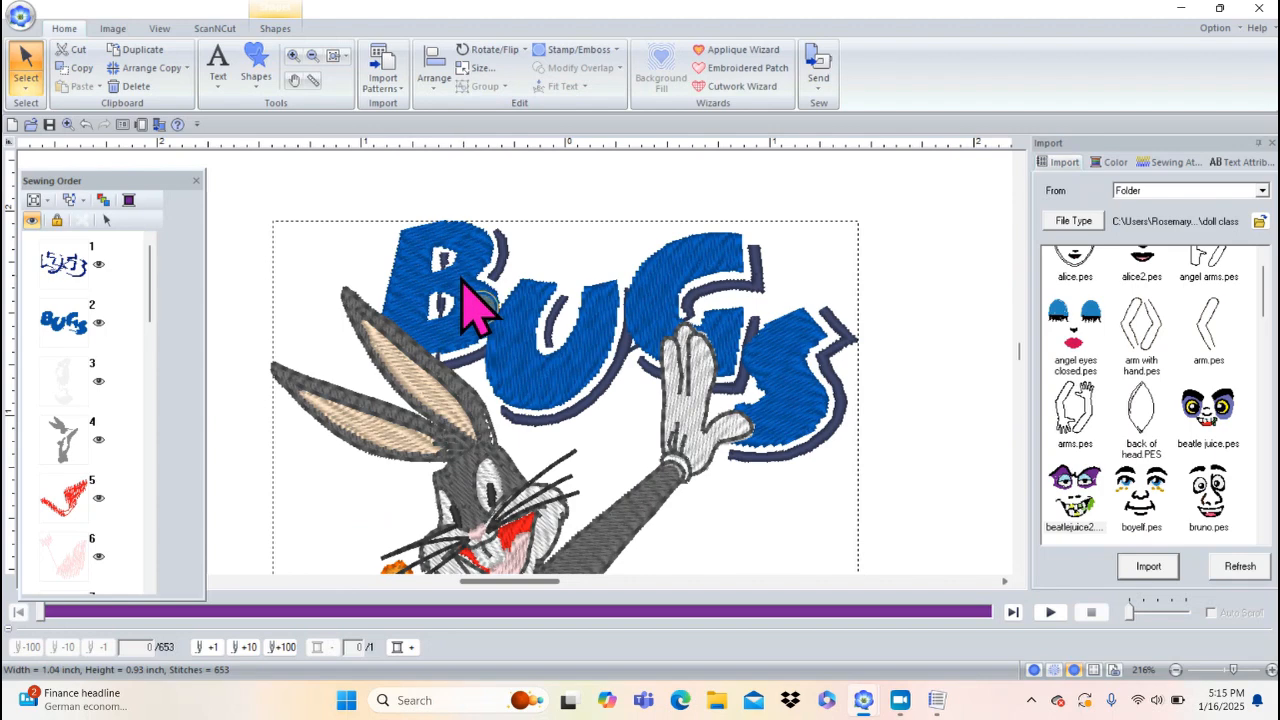
left_click(461, 280)
left_click(280, 28)
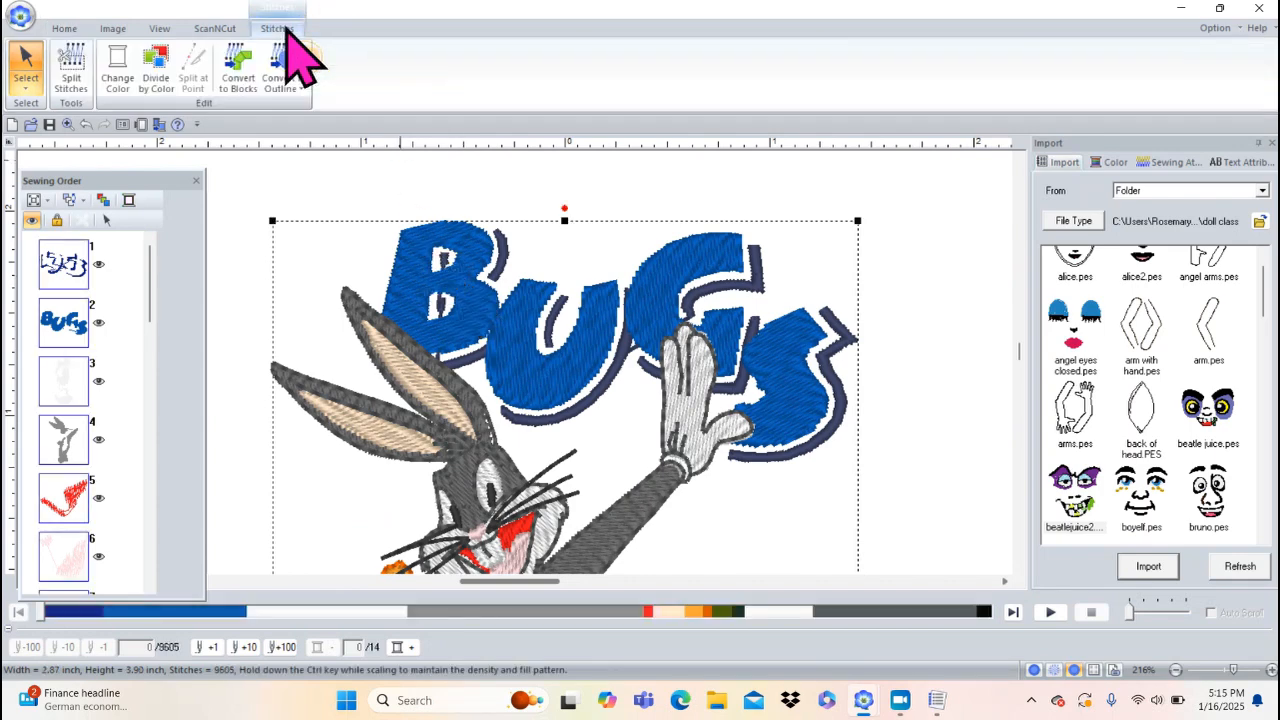
left_click(304, 87)
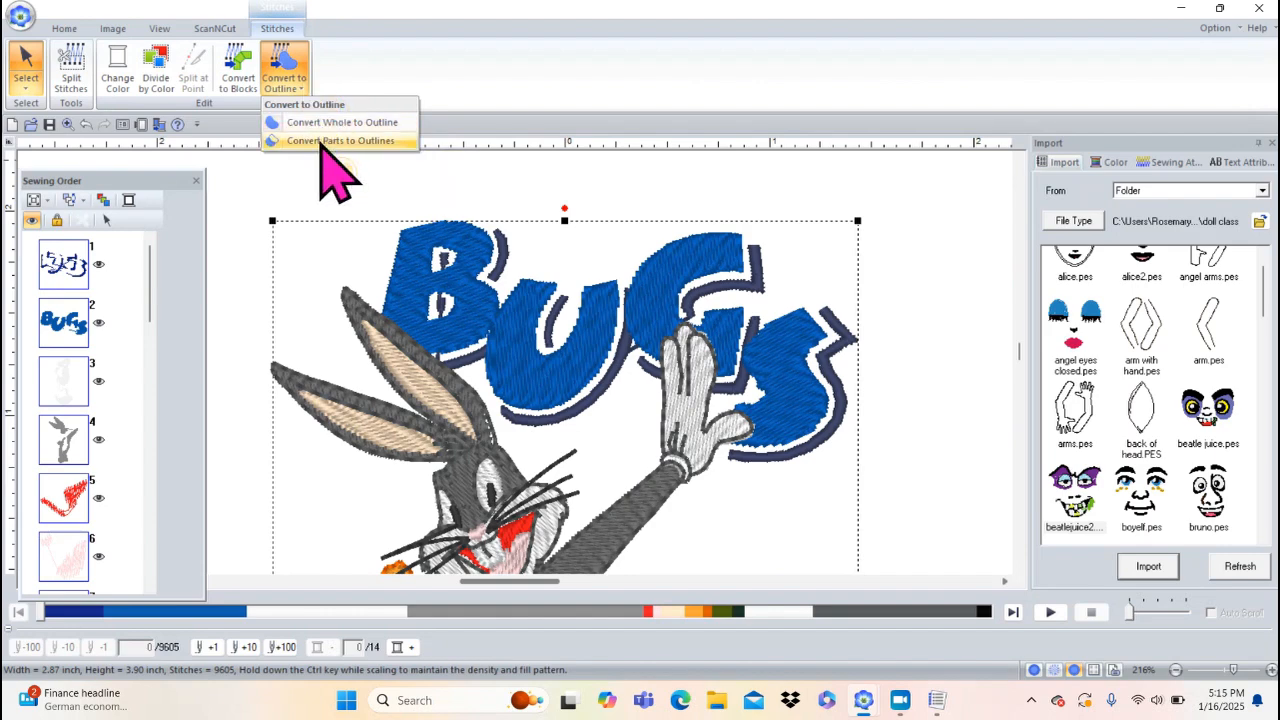
left_click(321, 141)
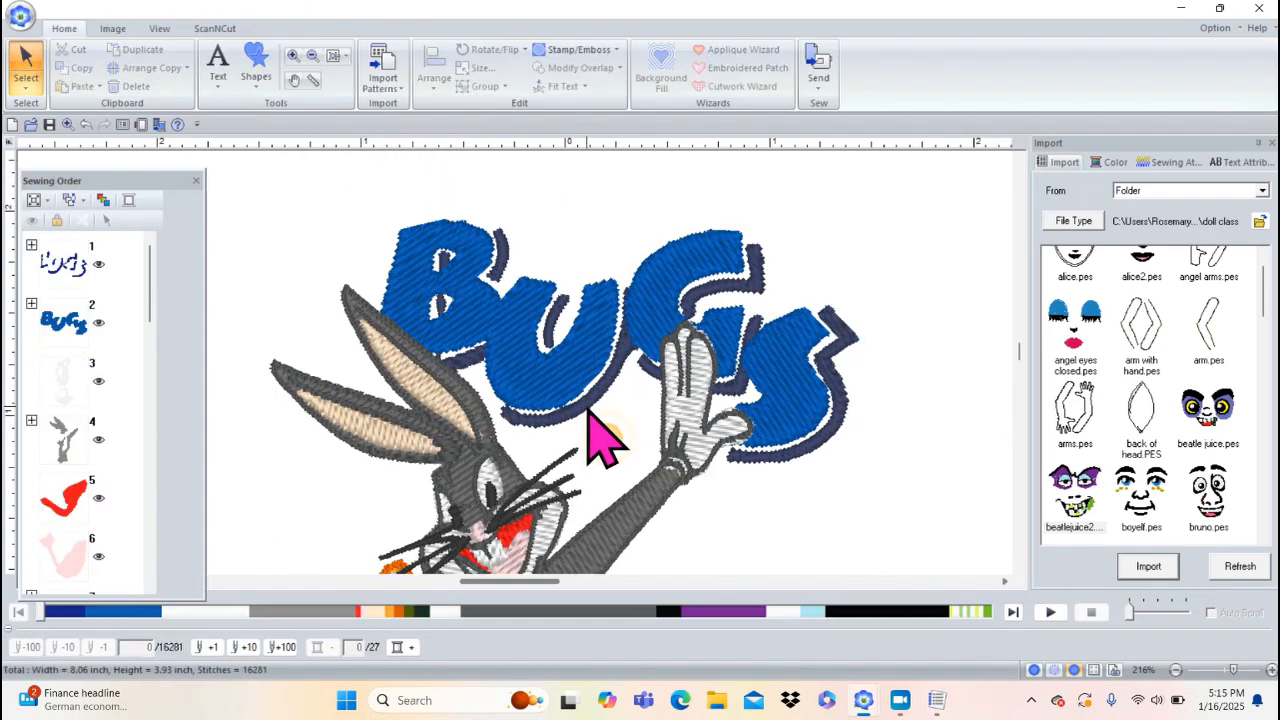
- Ungroup the converted rabbit design and deselect it
left_click(522, 350)
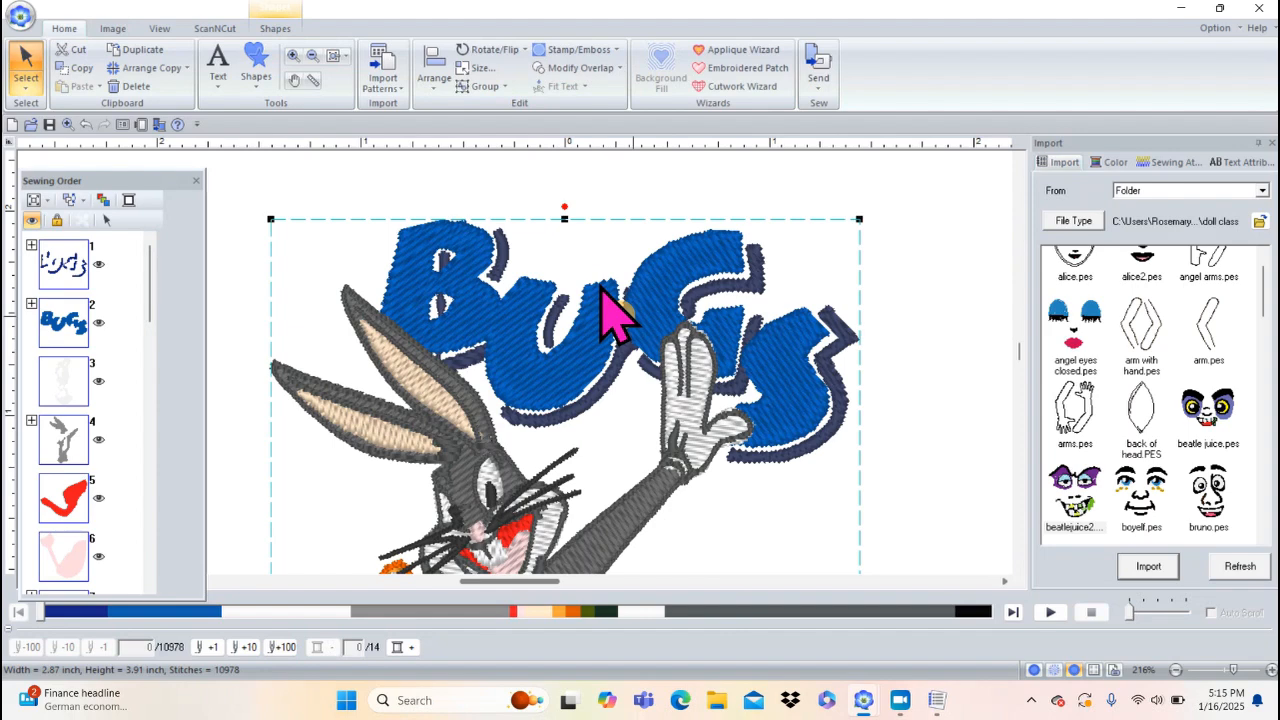
right_click(530, 345)
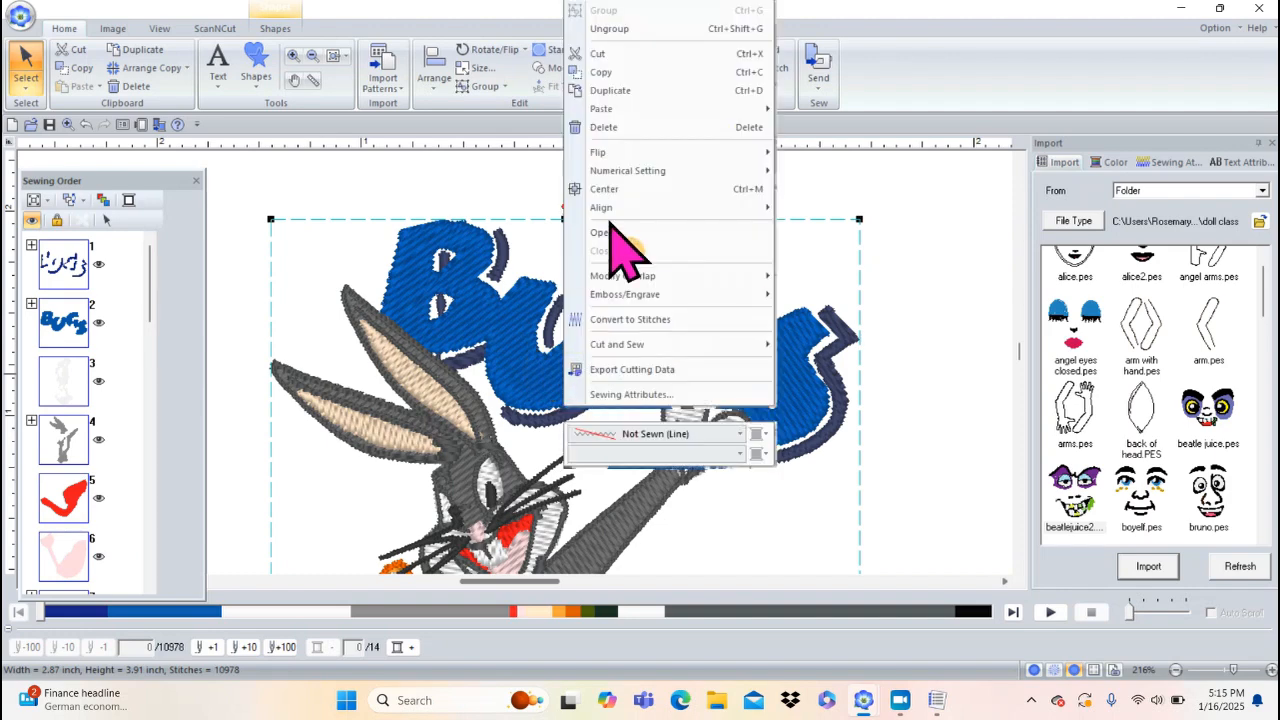
left_click(622, 29)
left_click(925, 290)
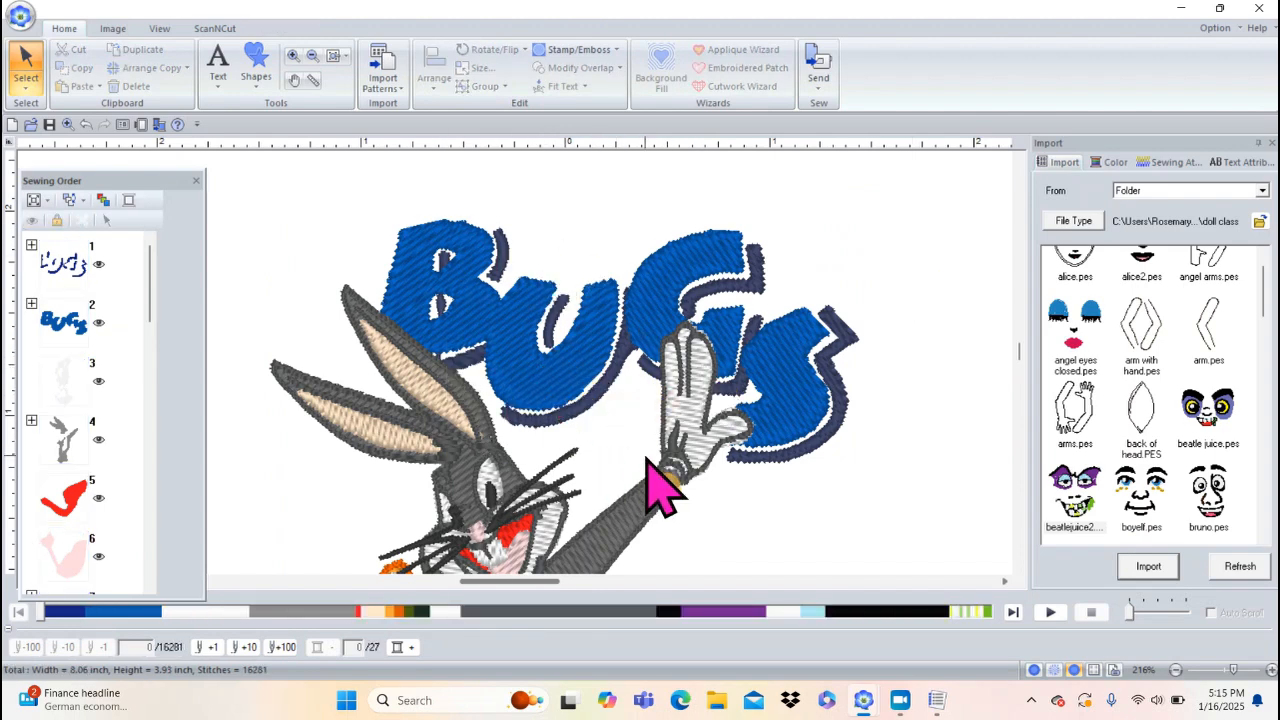
- Set the region stitch type of the blue B and U letters to Prog. Fill Stitch
left_click(580, 360)
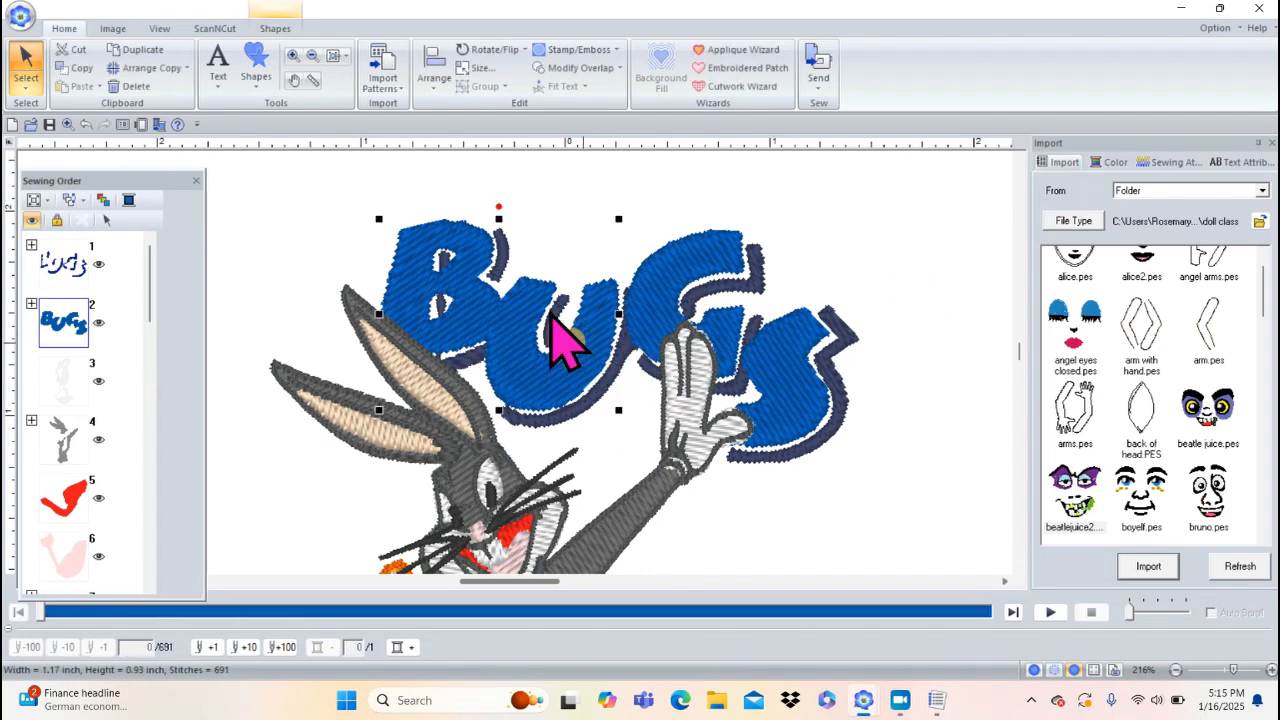
left_click(276, 29)
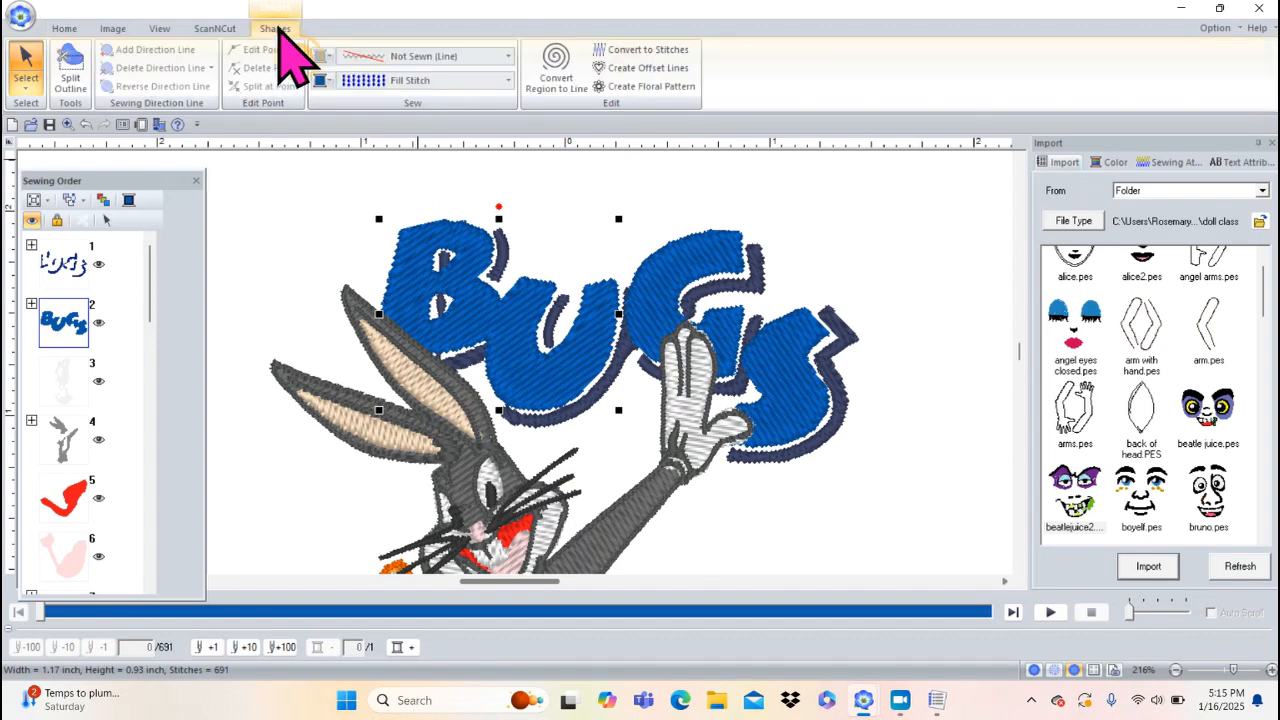
left_click(509, 81)
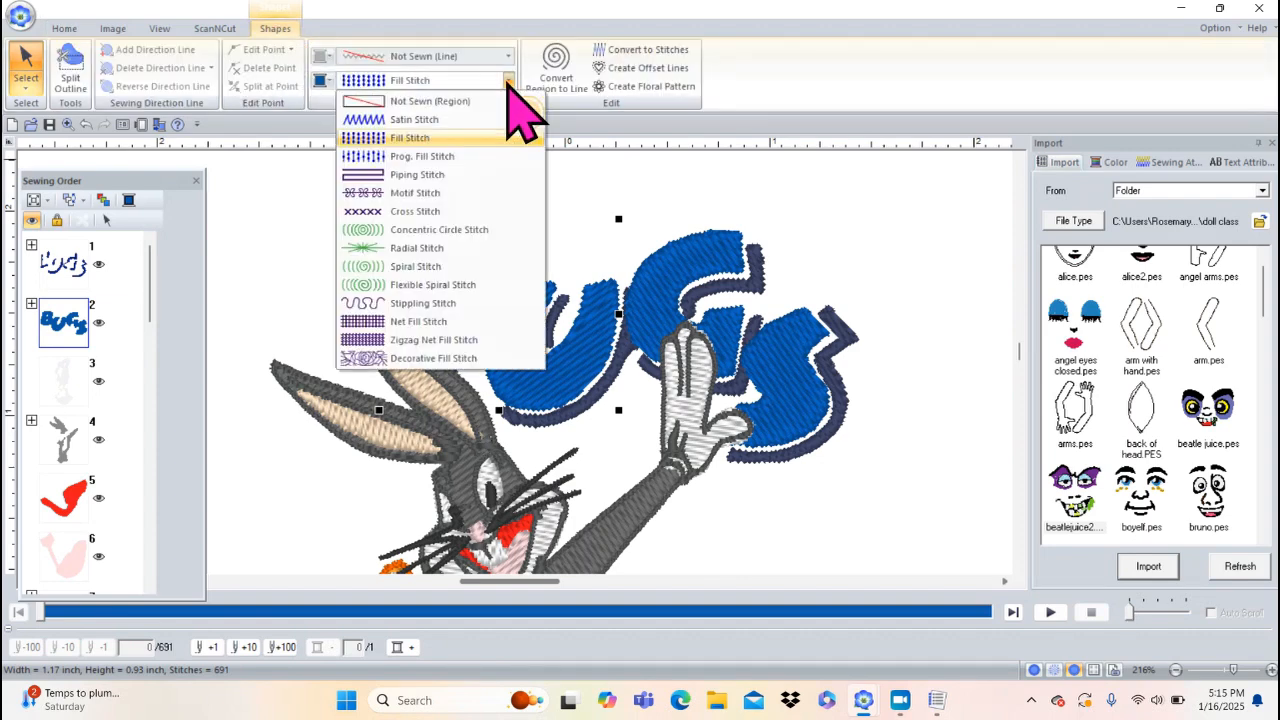
left_click(420, 156)
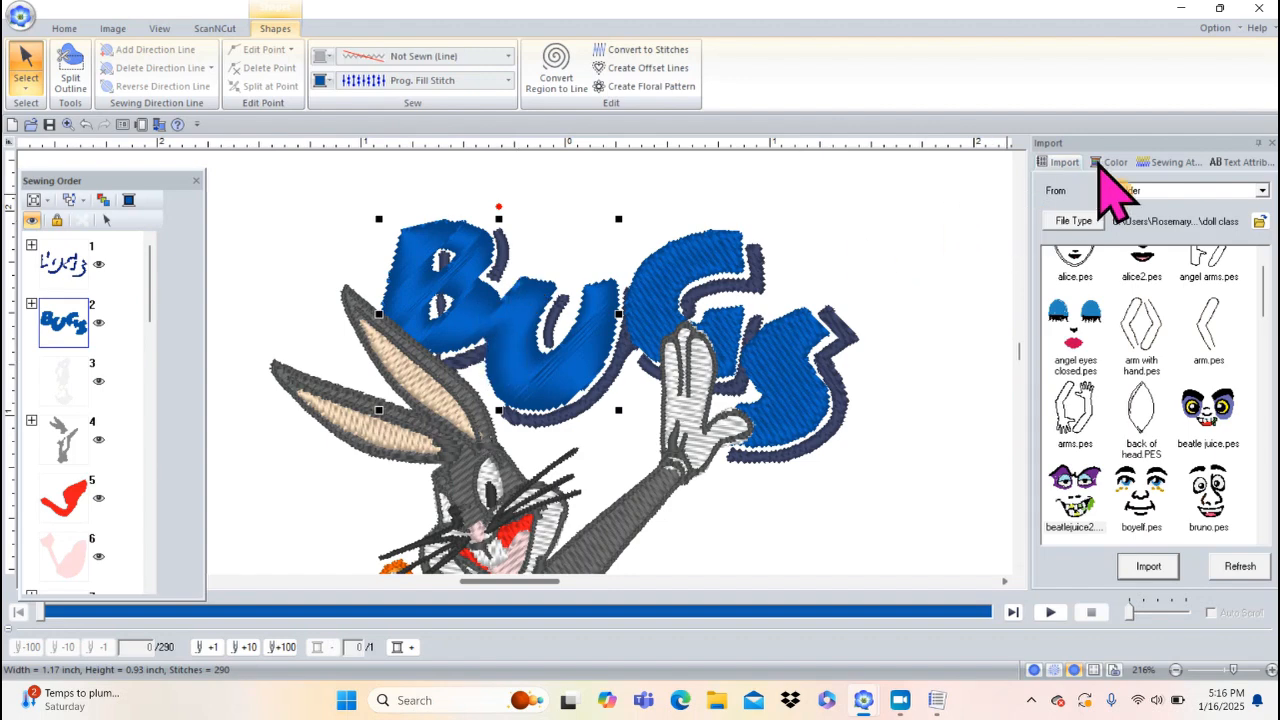
- Choose the brick pattern as the programmable fill of the blue B and U letters
left_click(1175, 163)
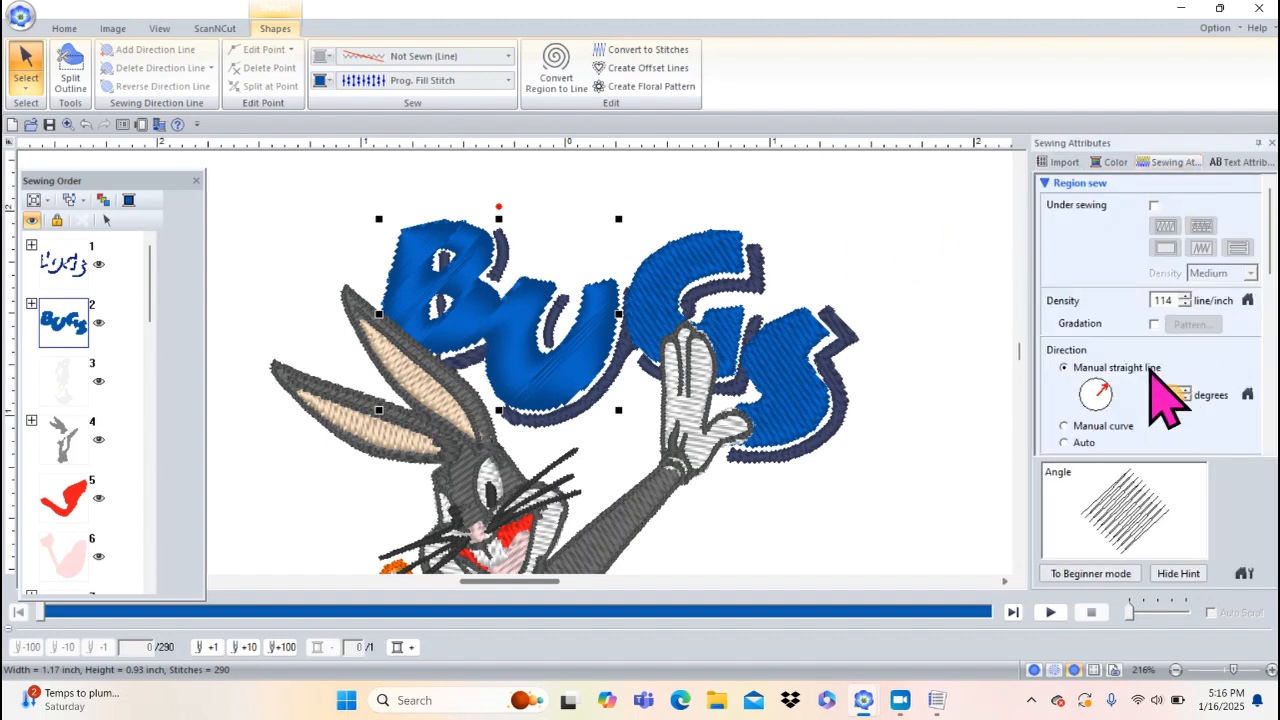
scroll(1110, 380, "down", 4)
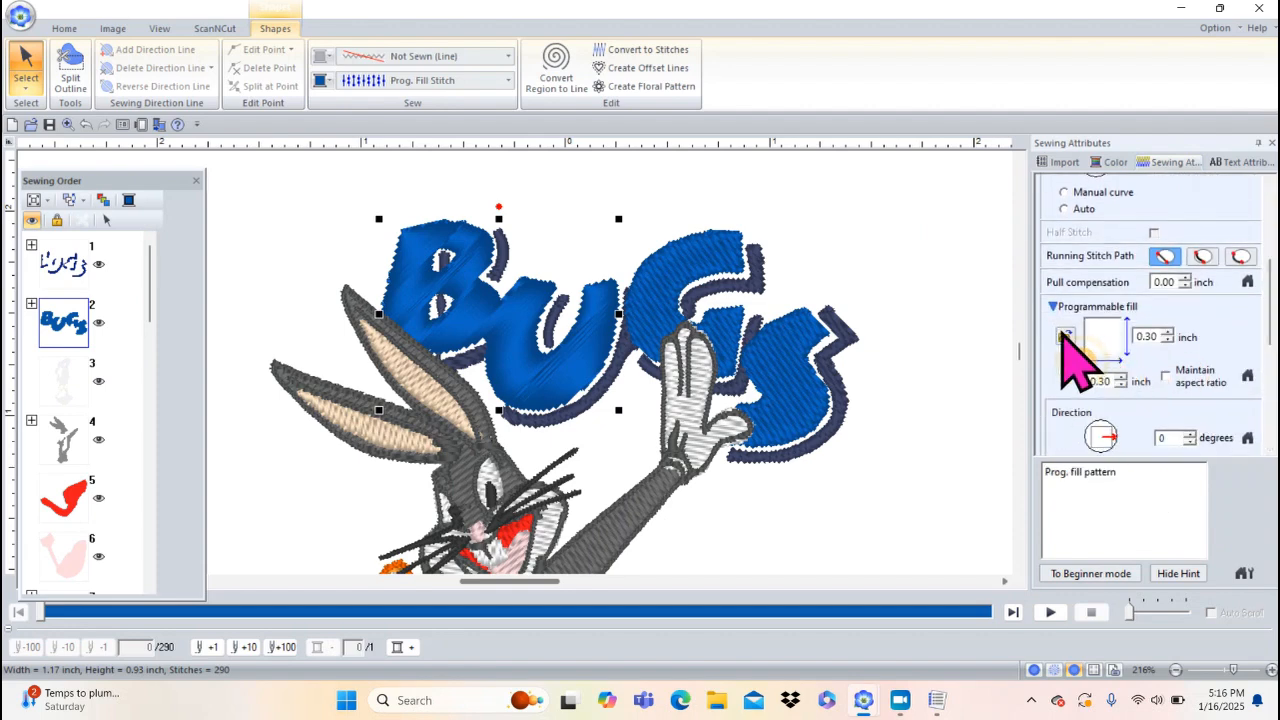
left_click(1064, 337)
scroll(788, 440, "down", 5)
scroll(790, 452, "down", 8)
scroll(800, 470, "down", 4)
left_click(598, 280)
left_click(596, 466)
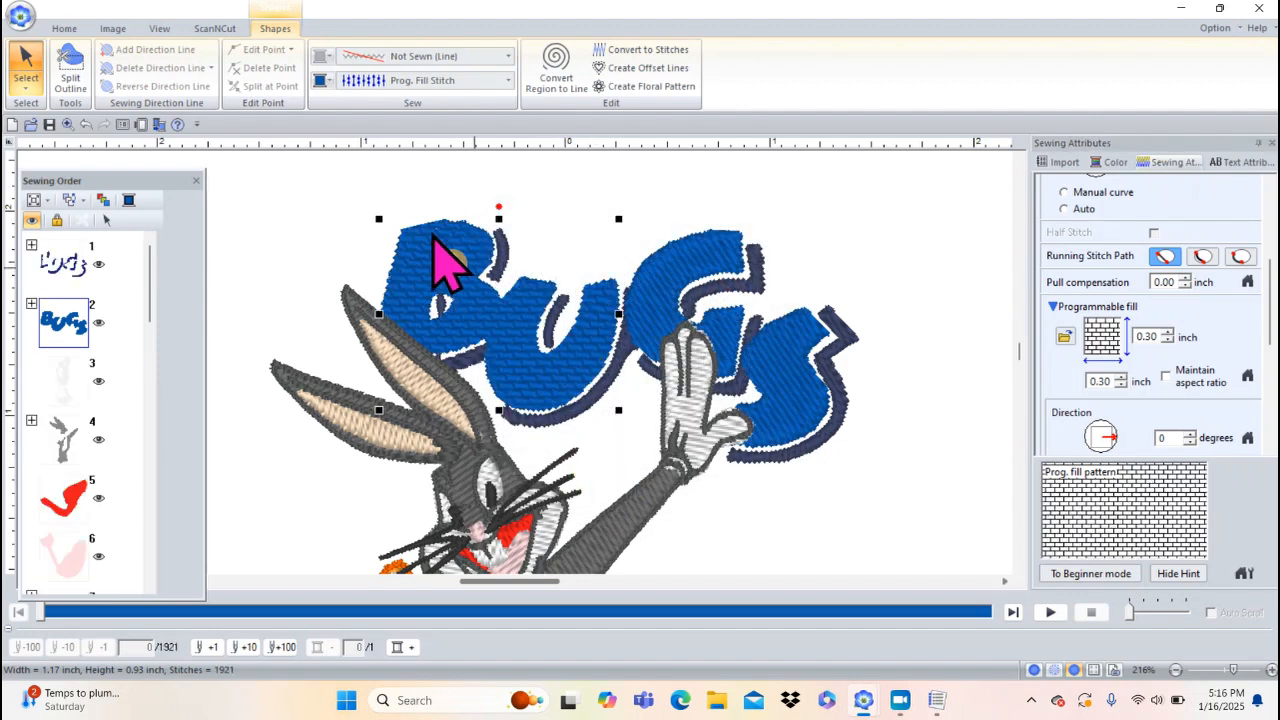
- Examine the brick fill pattern on the blue B and U letters up close
left_click(68, 24)
left_click(294, 56)
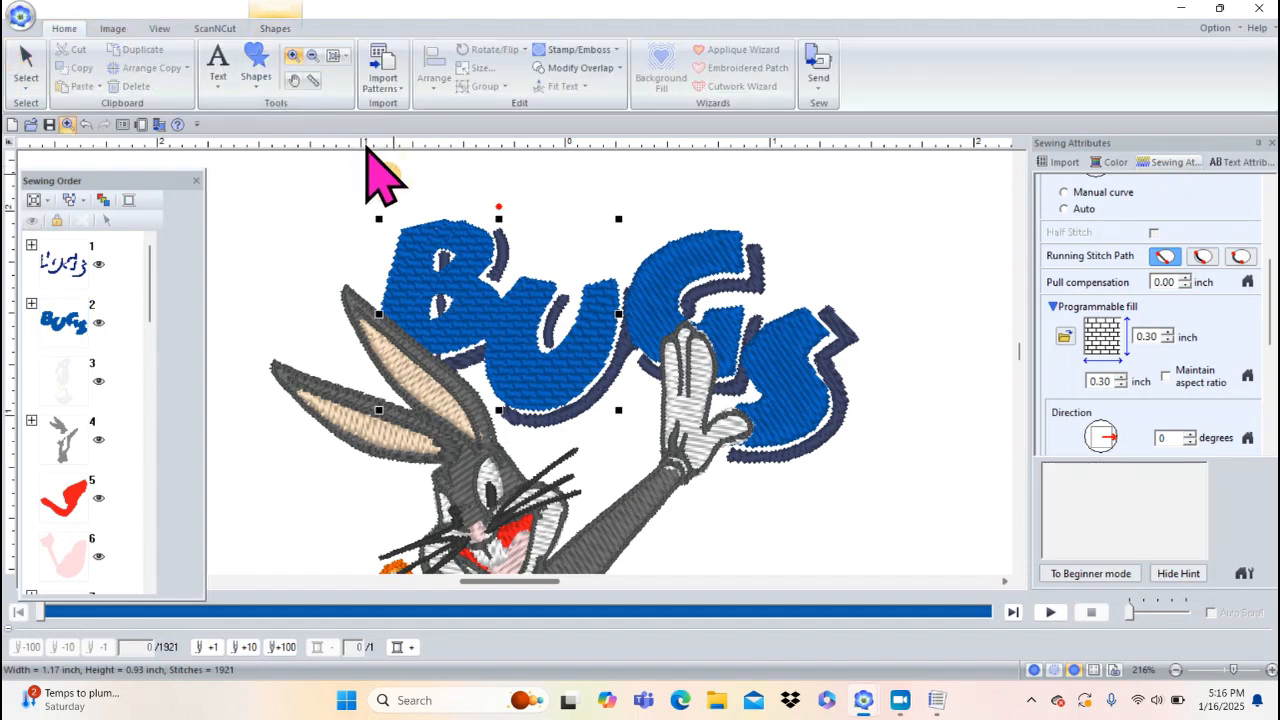
left_click(586, 357)
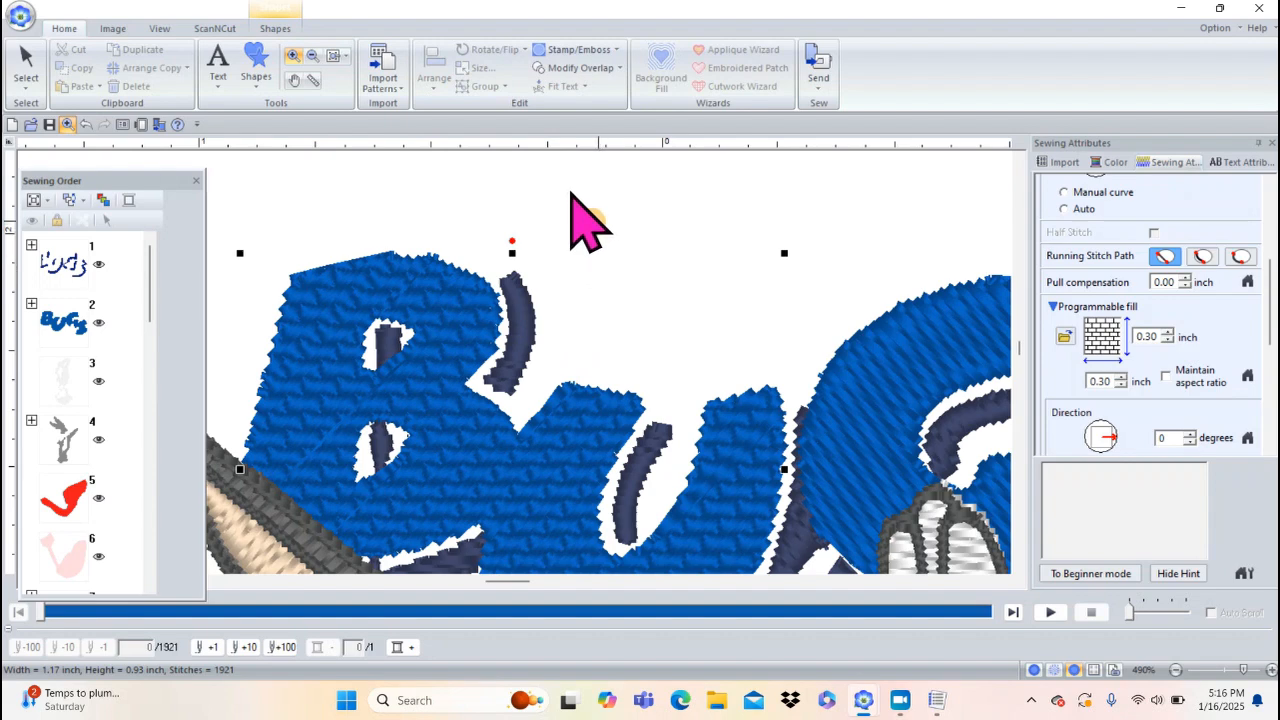
left_click(346, 56)
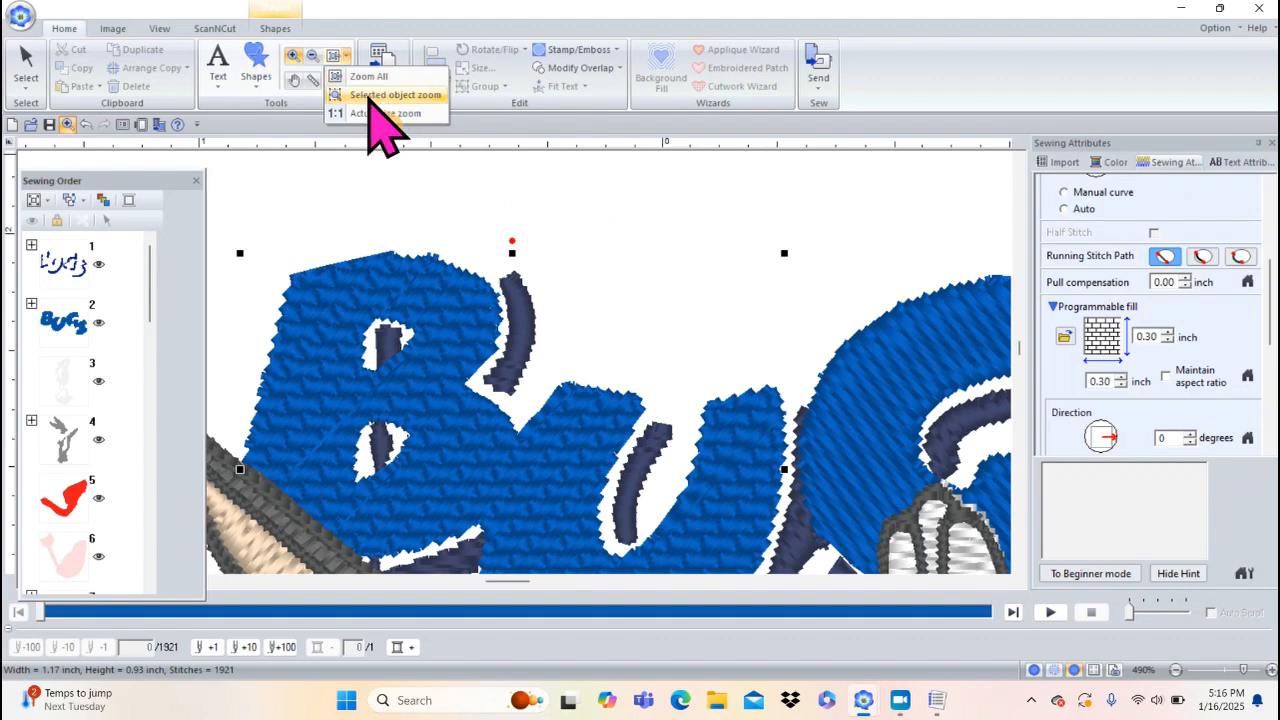
left_click(26, 72)
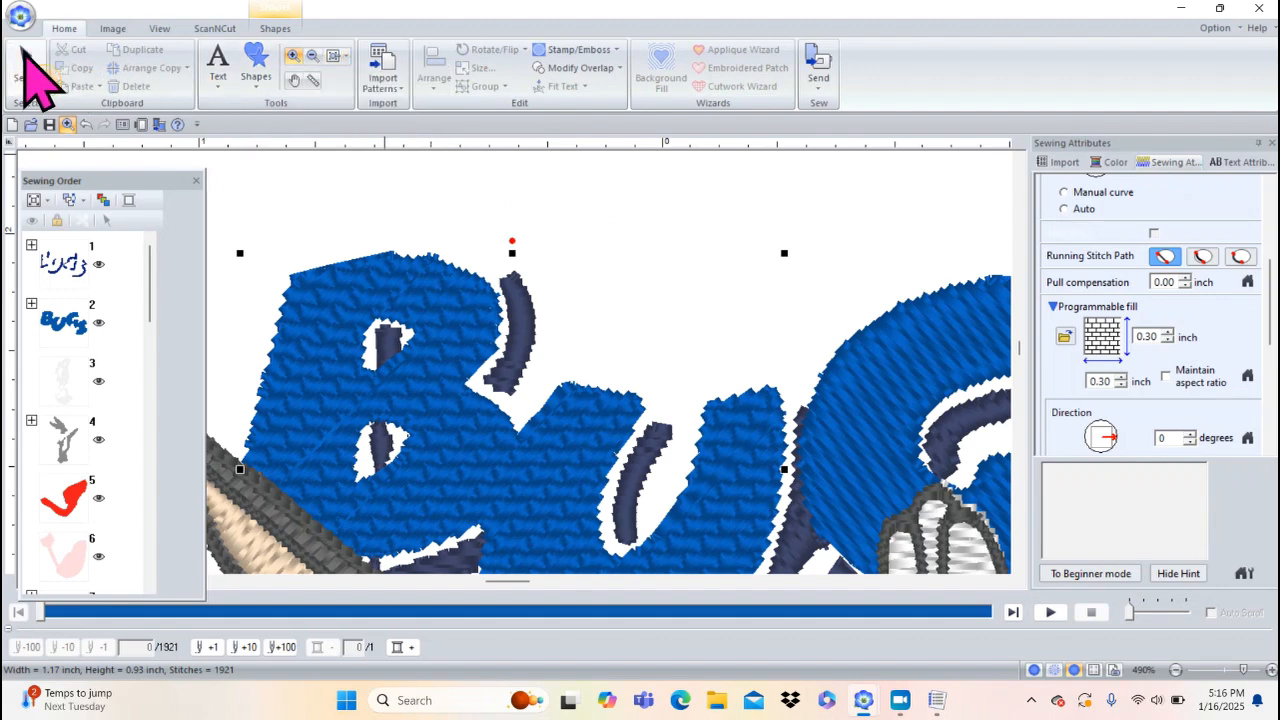
left_click(293, 56)
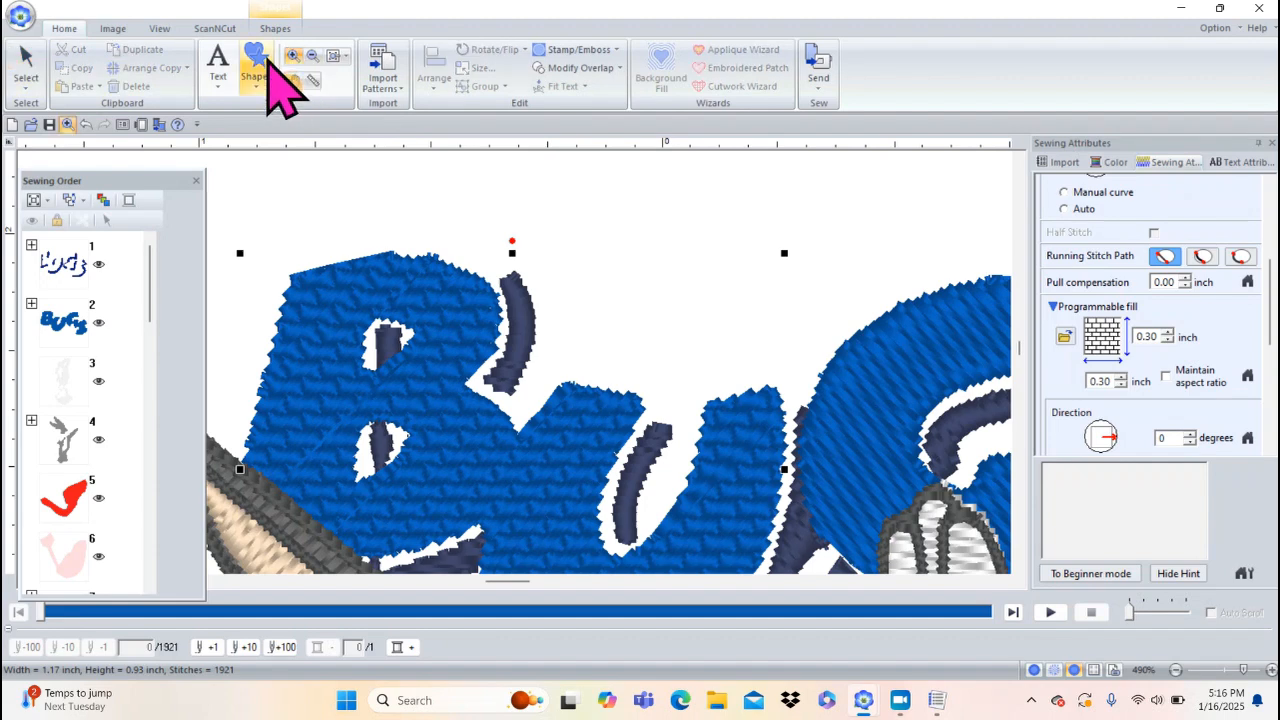
- Select all the monster face parts beside the rabbit design and delete them
left_click(334, 55)
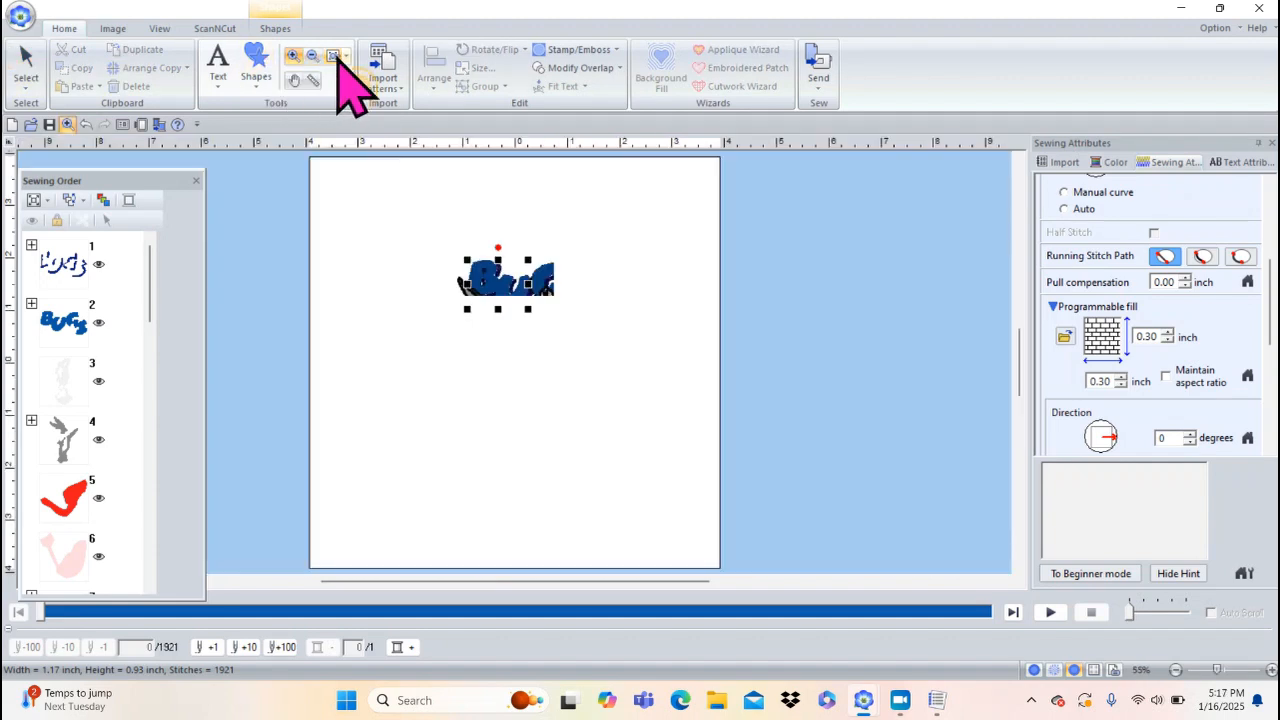
left_click(396, 260)
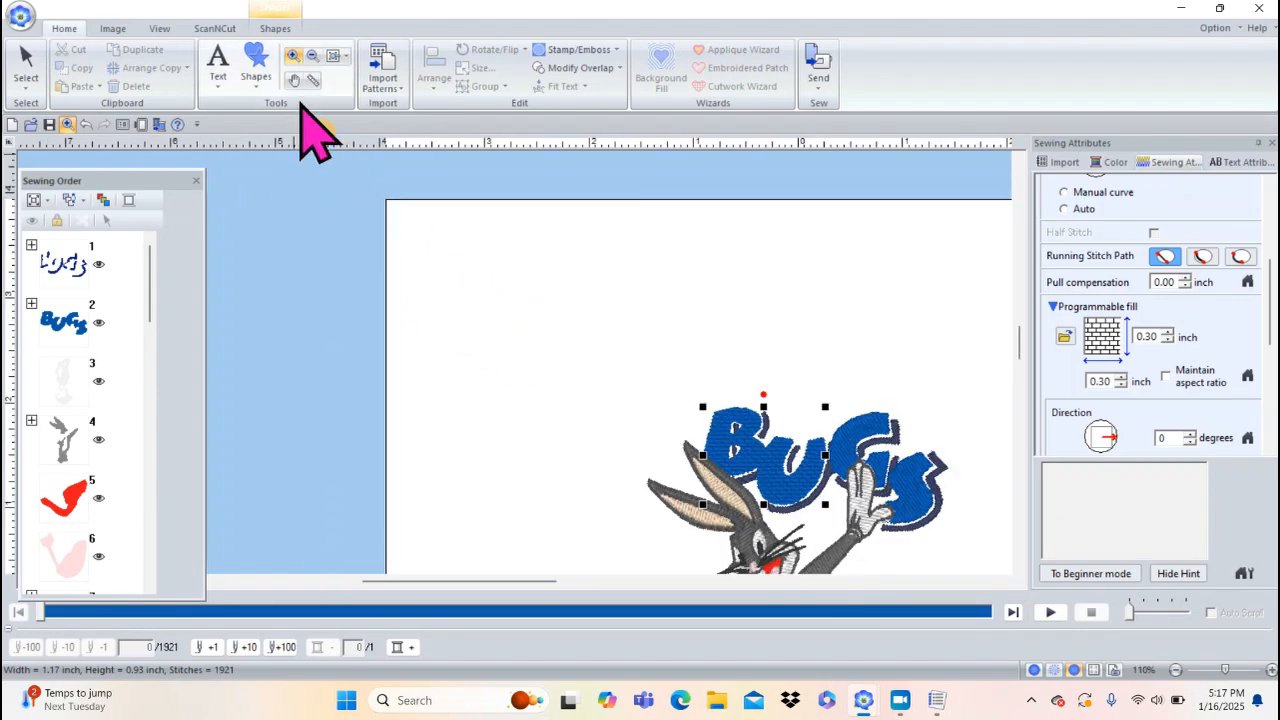
left_click(334, 55)
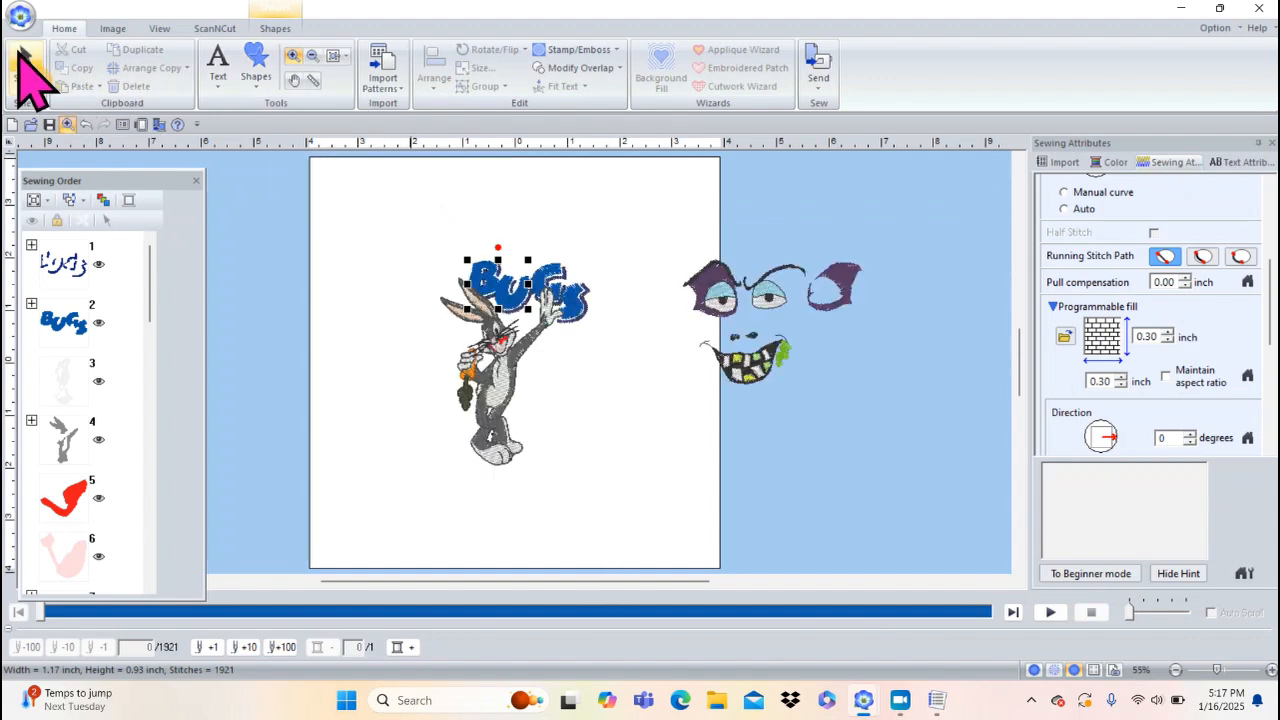
left_click_drag(648, 194, 918, 418)
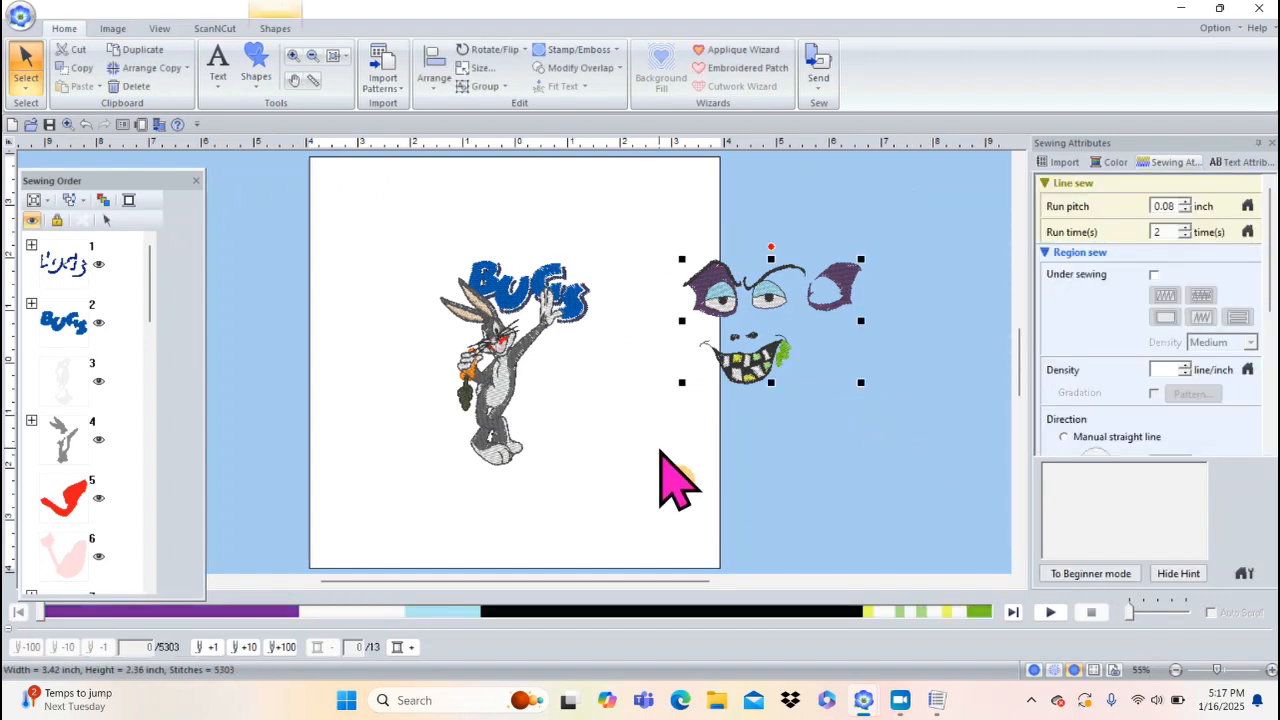
key("Delete")
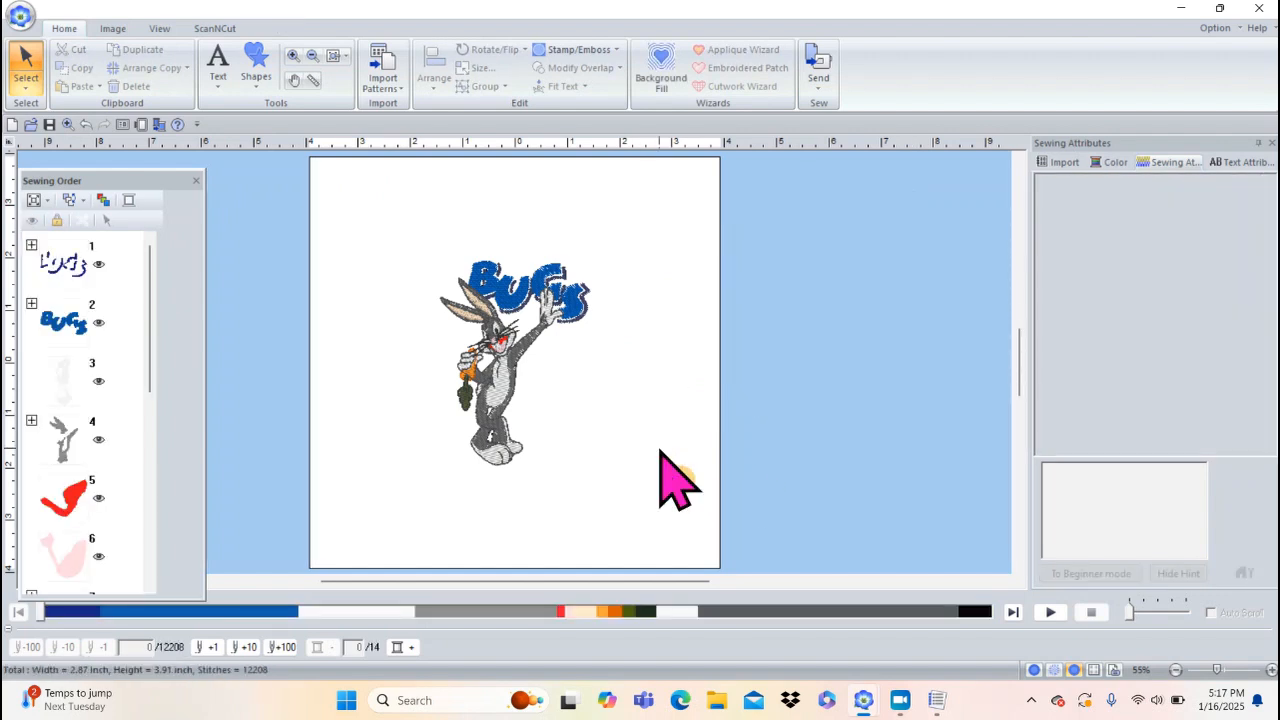